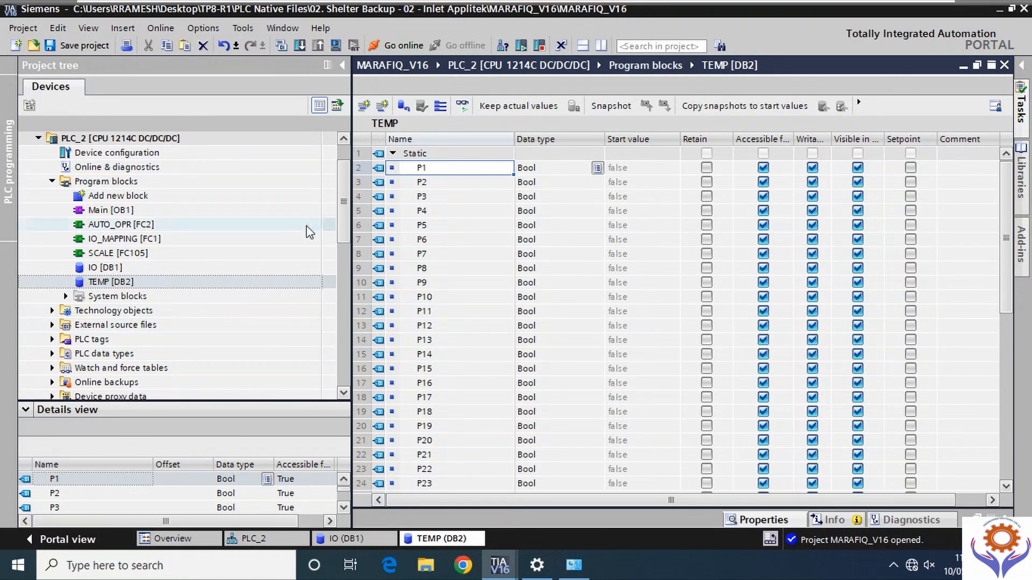
# - Look through the data blocks in the Program resources folder of PLC_2's system blocks, then collapse the folder
pyautogui.click(66, 296)
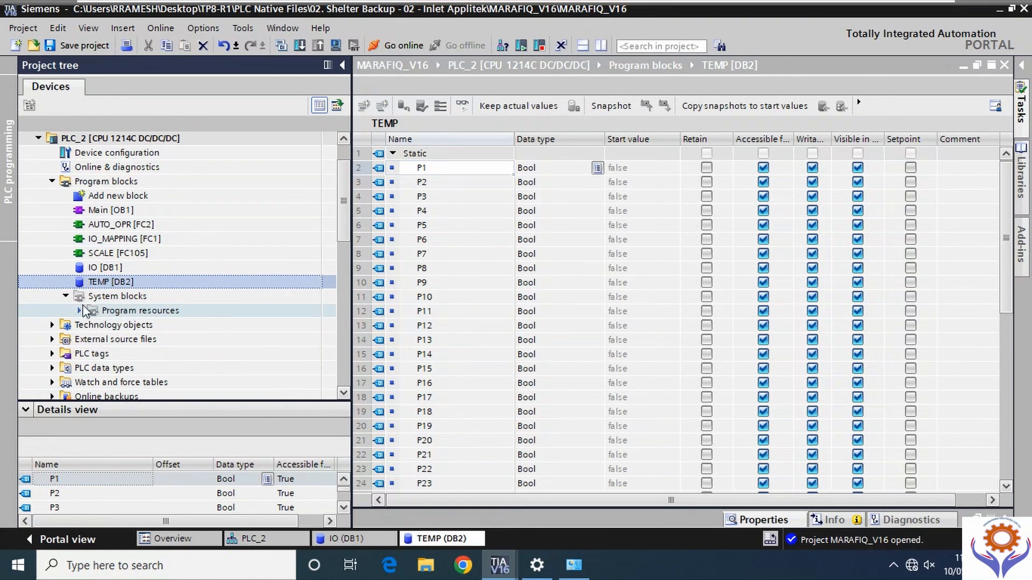
pyautogui.click(79, 311)
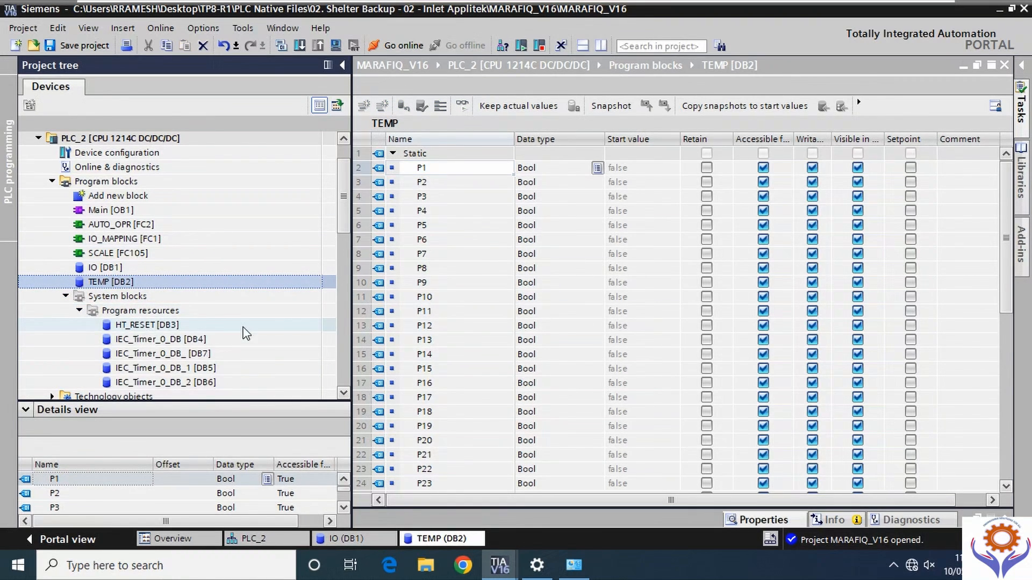
pyautogui.scroll(-2, 345, 235)
pyautogui.scroll(1, 346, 235)
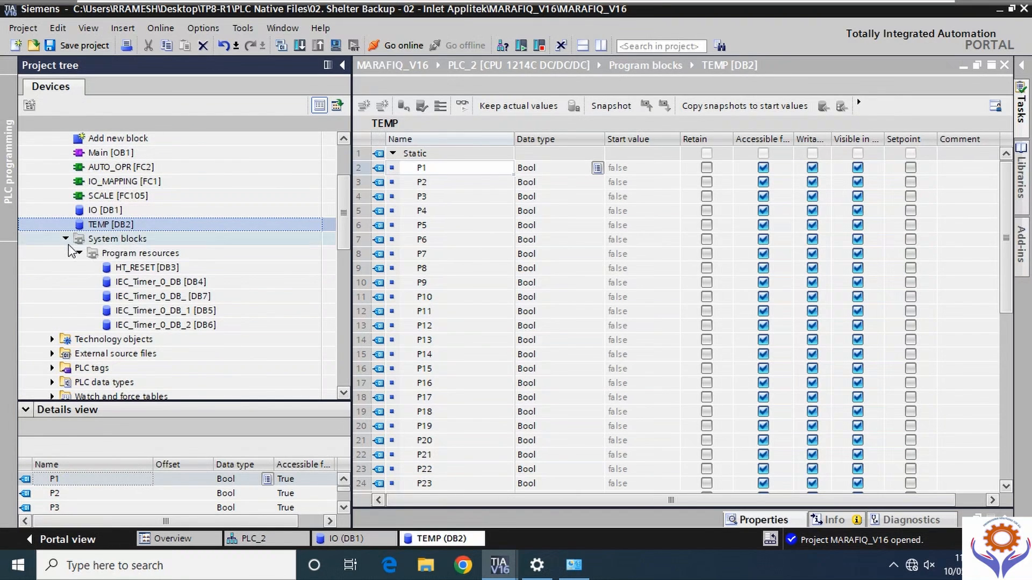
pyautogui.click(66, 238)
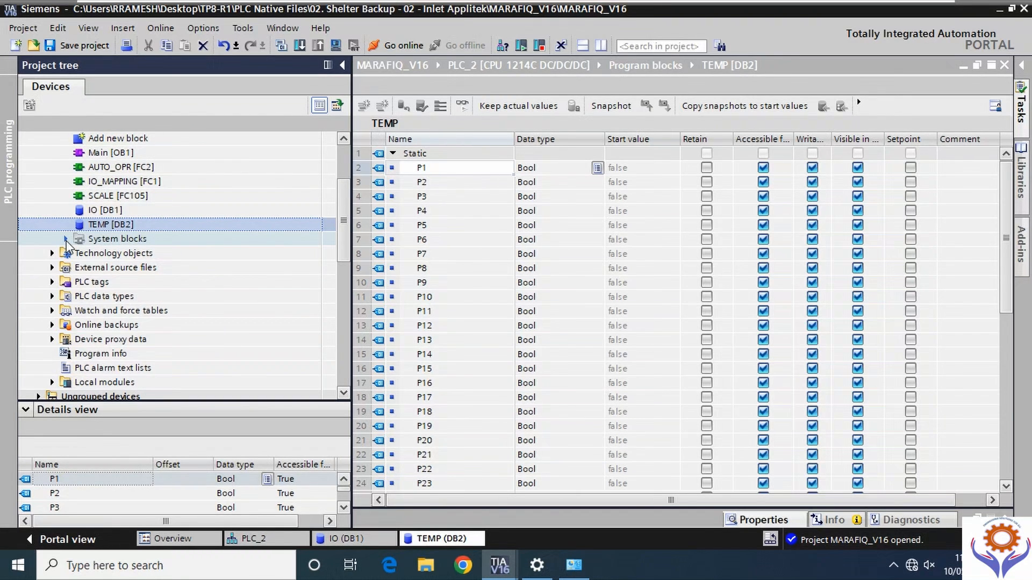
# - Show all PLC tags of PLC_2 and review the tag list through its last entries
pyautogui.click(53, 282)
pyautogui.doubleClick(119, 298)
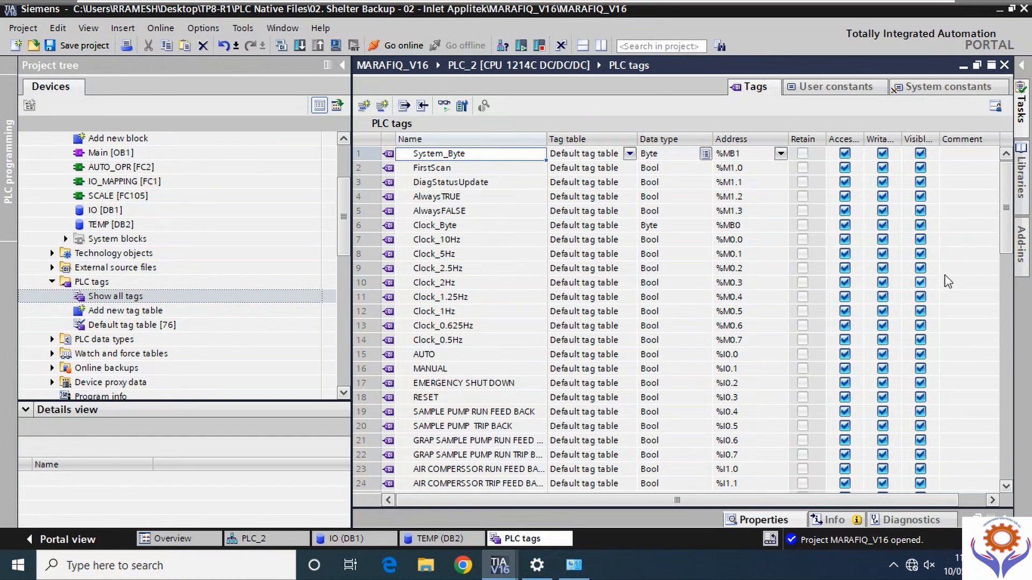
pyautogui.click(1011, 294)
pyautogui.click(1010, 297)
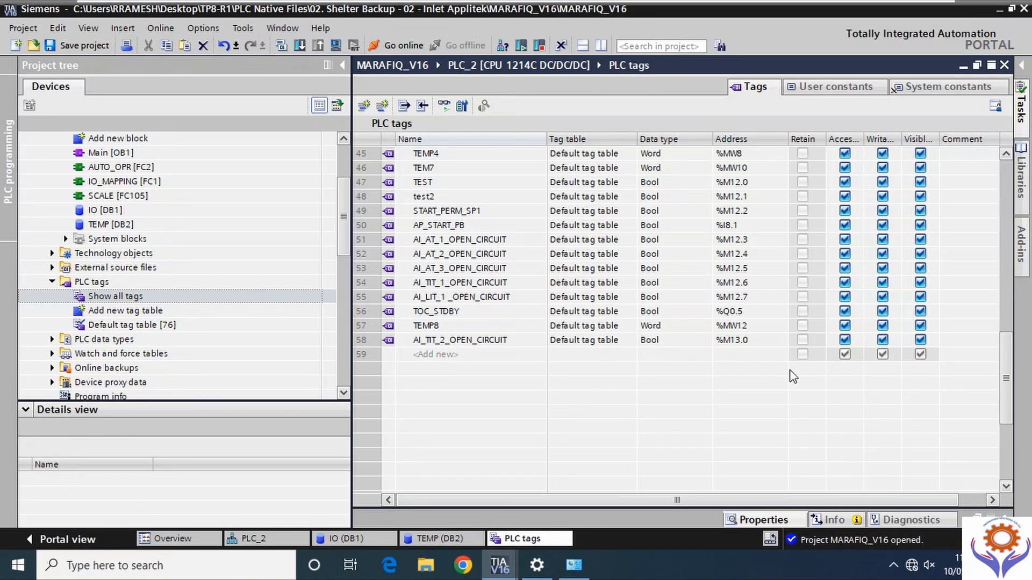
pyautogui.scroll(3, 242, 221)
# - Open the Main [OB1] and AUTO_OPR [FC2] blocks and review their ladder networks
pyautogui.click(110, 253)
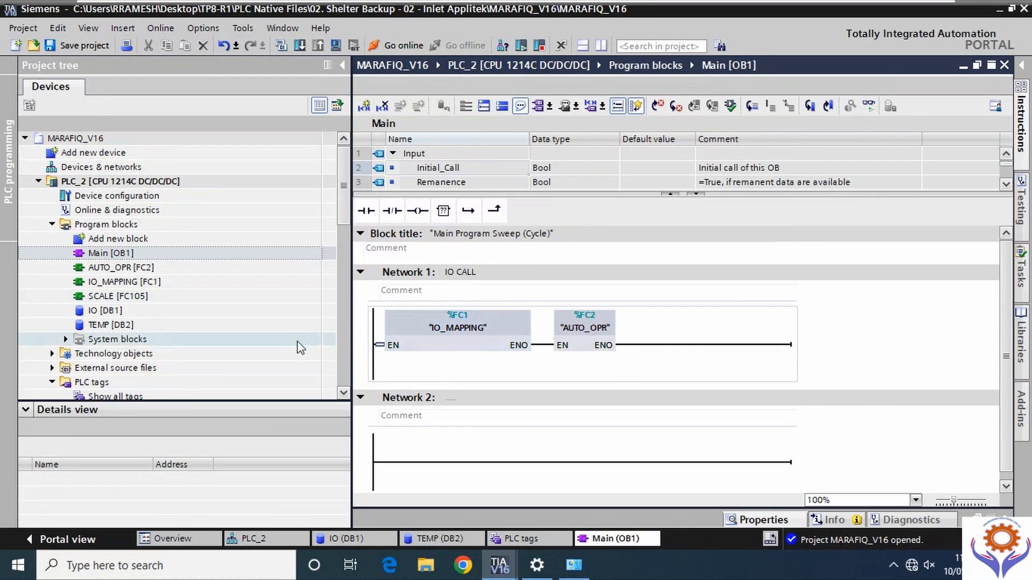
pyautogui.click(136, 271)
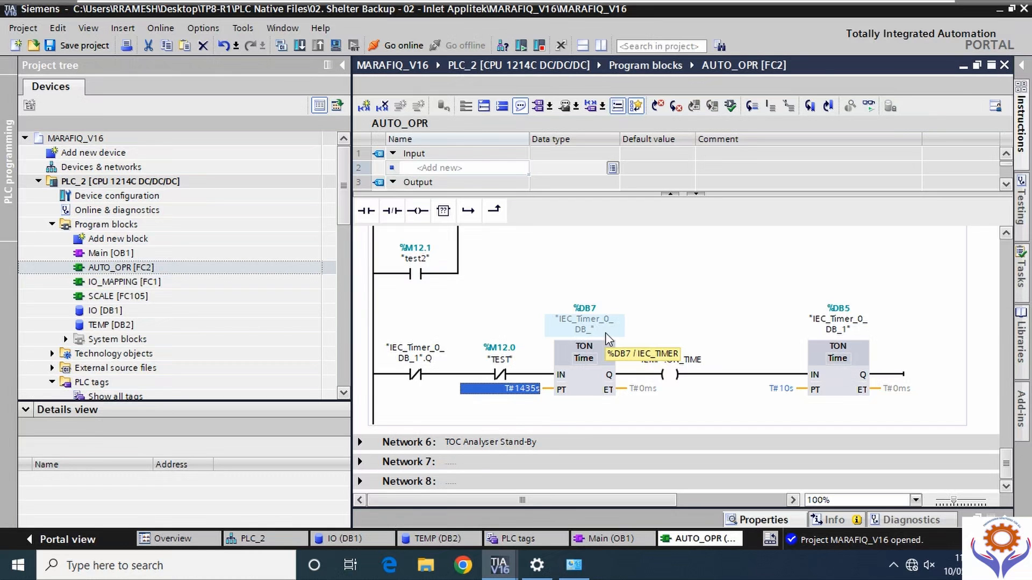
pyautogui.moveTo(1006, 462)
pyautogui.mouseDown()
pyautogui.moveTo(1016, 242)
pyautogui.moveTo(1006, 462)
pyautogui.mouseUp()
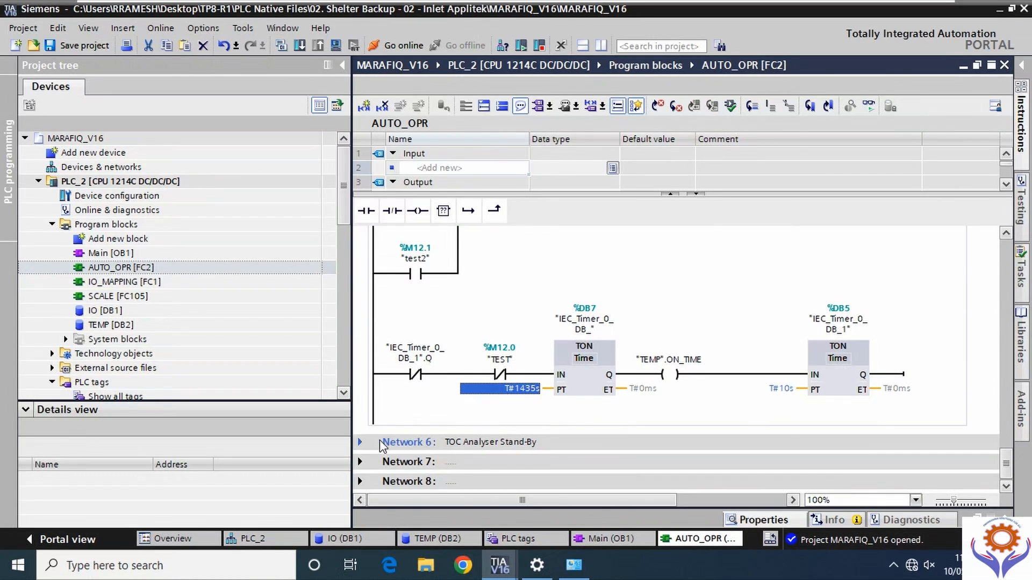
# - Open the IO_MAPPING [FC1] block and review its networks down to the pH analyzer scaling in Network 23
pyautogui.click(128, 280)
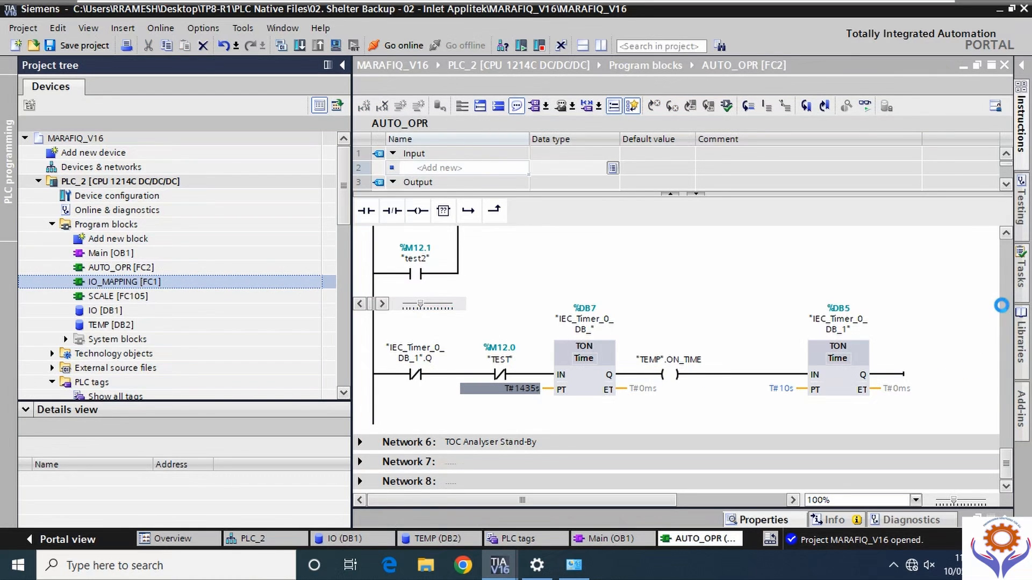
pyautogui.moveTo(1007, 253); pyautogui.dragTo(1023, 195)
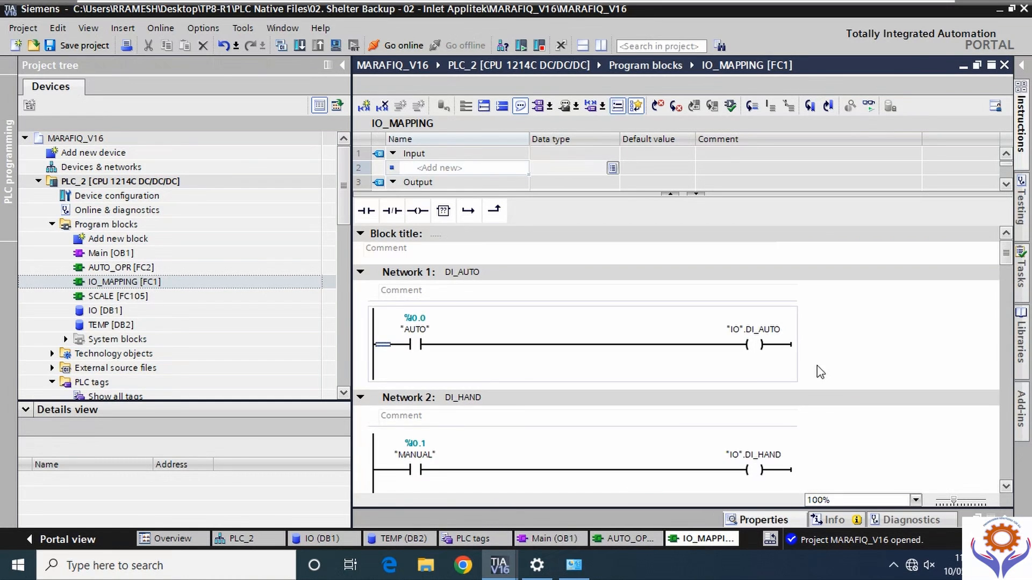
pyautogui.moveTo(1005, 257); pyautogui.dragTo(990, 356)
pyautogui.click(360, 400)
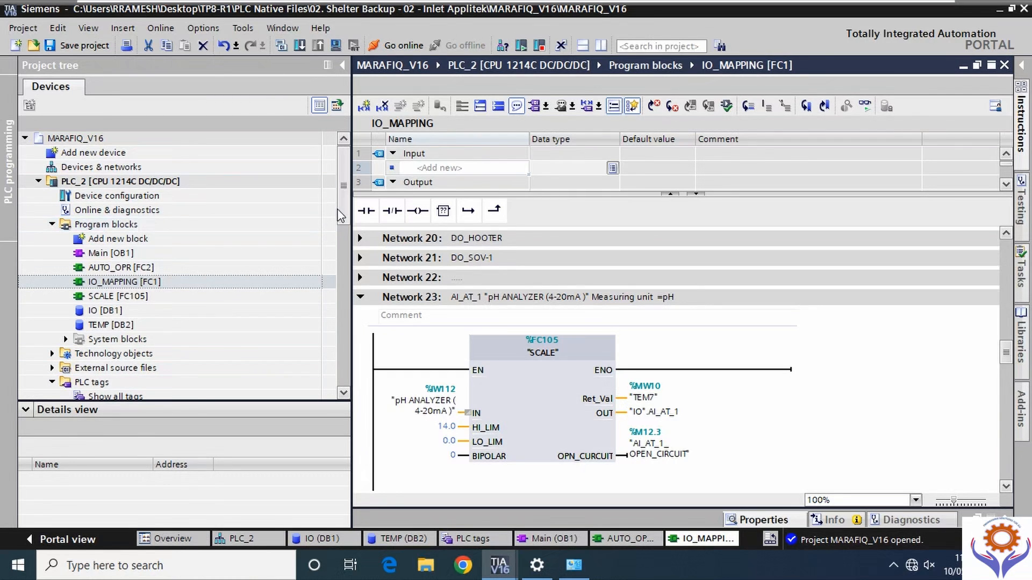
# - Open PLC_2's device configuration and show the Ethernet address properties of the CPU's PROFINET interface
pyautogui.click(913, 570)
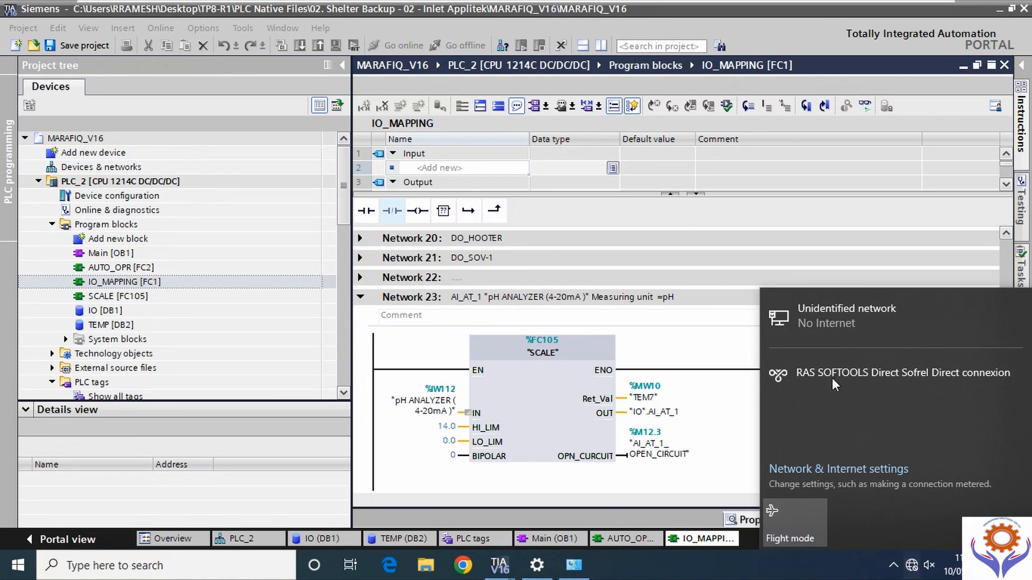
pyautogui.click(687, 356)
pyautogui.doubleClick(129, 196)
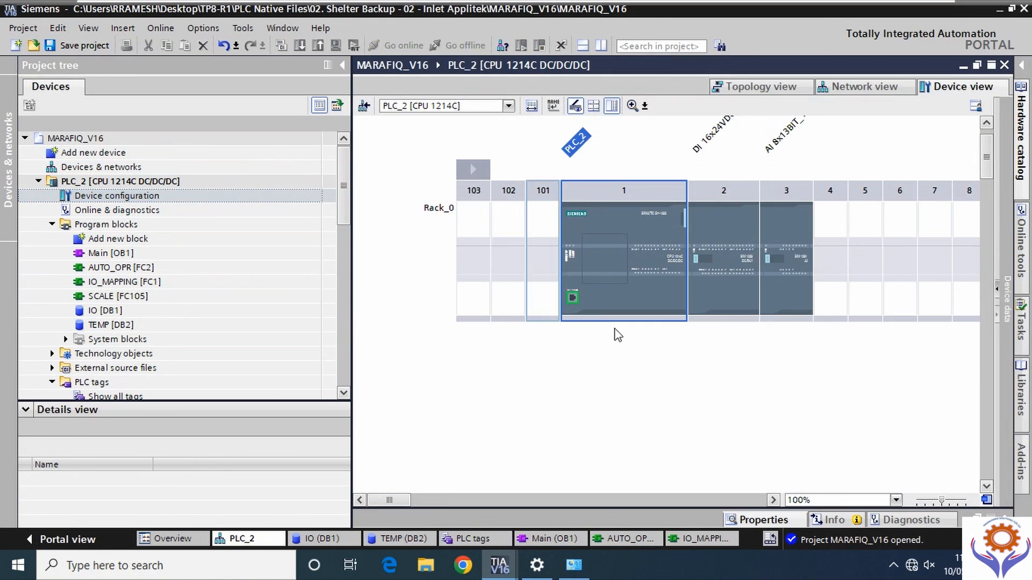
pyautogui.click(573, 297)
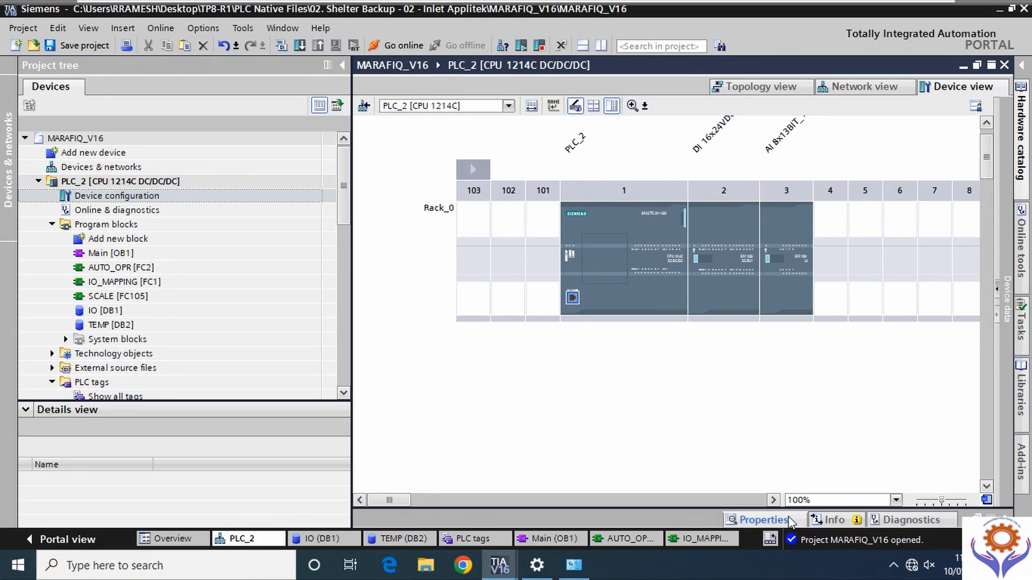
pyautogui.click(763, 520)
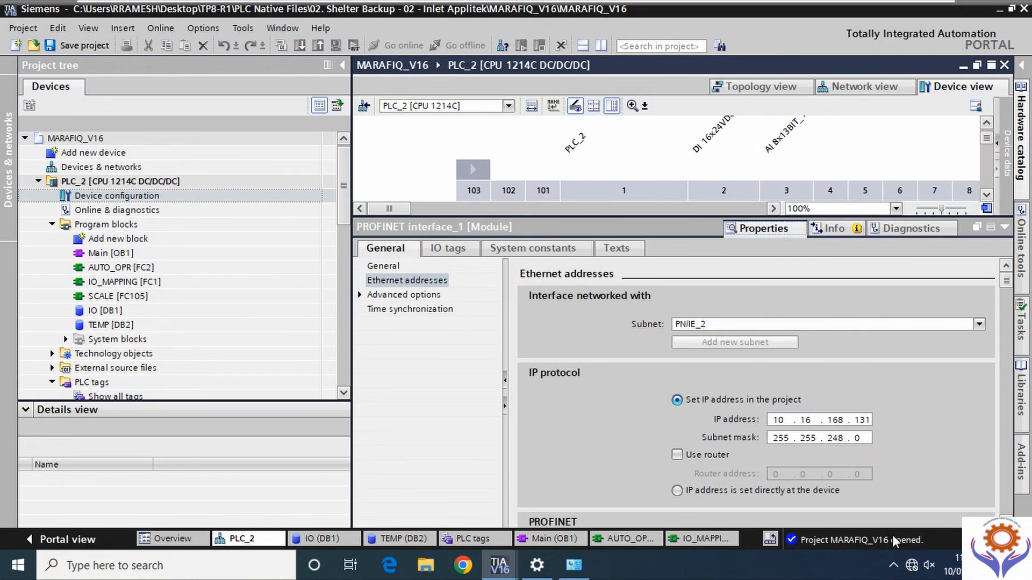
# - Open the Windows network adapter list and display the TCP/IPv4 properties of Ethernet0
pyautogui.click(912, 571)
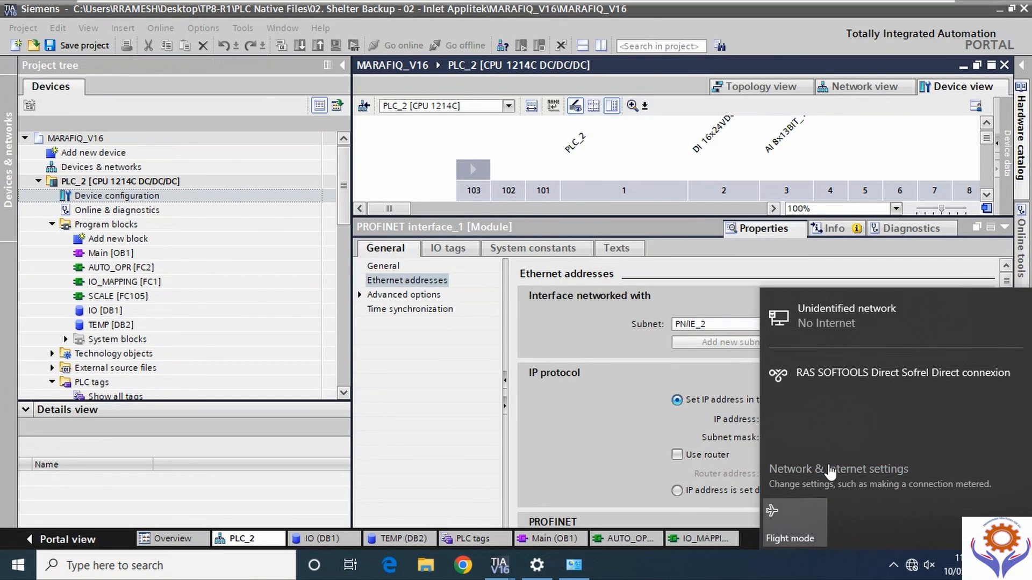
pyautogui.click(830, 471)
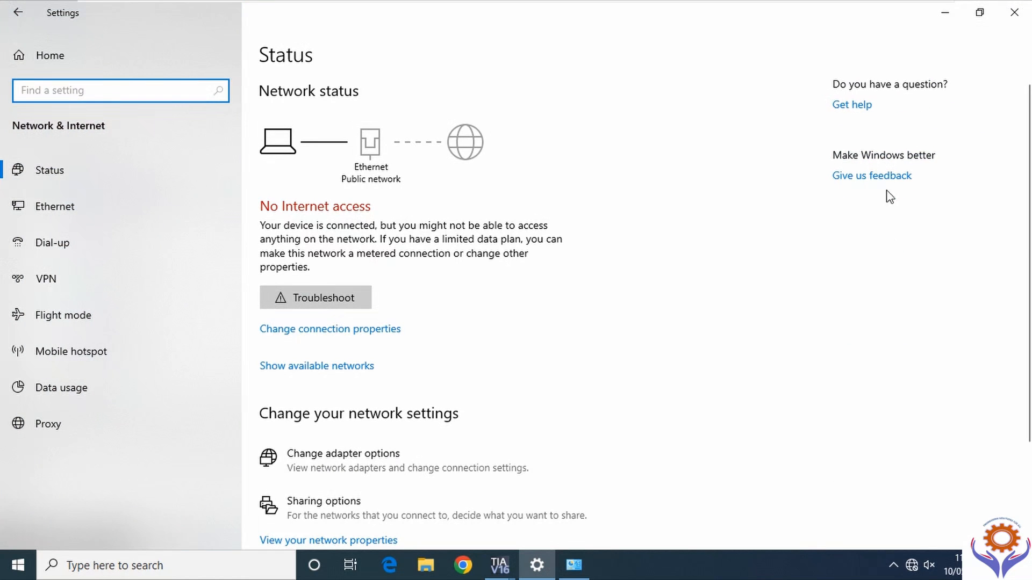
pyautogui.click(317, 333)
pyautogui.click(55, 207)
pyautogui.click(908, 106)
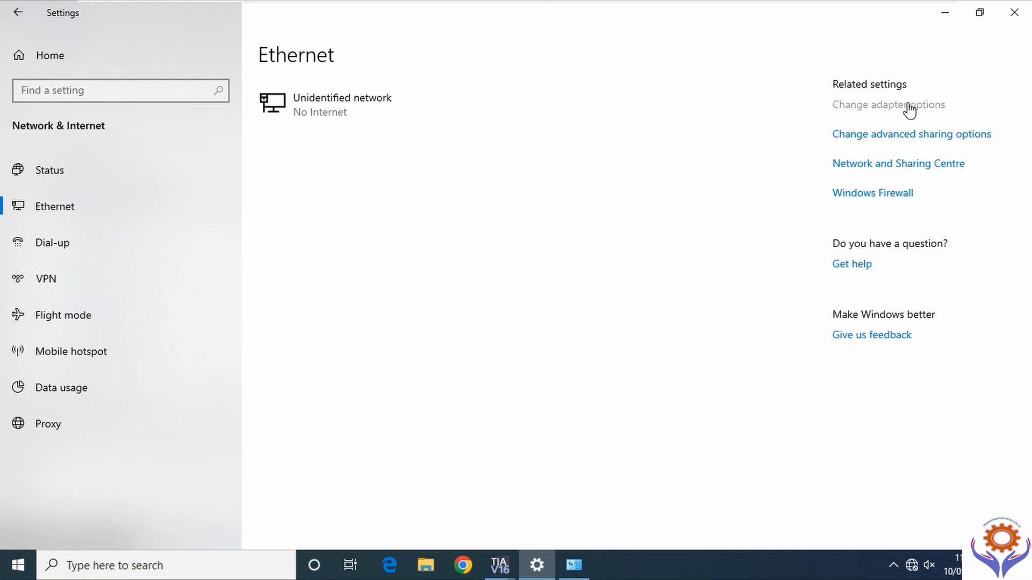
pyautogui.doubleClick(478, 103)
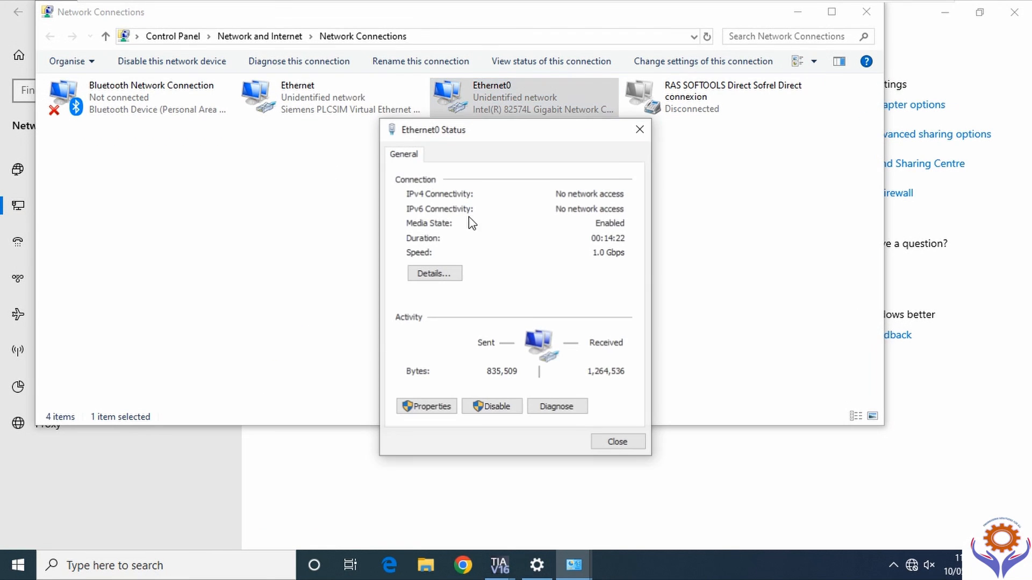
pyautogui.click(426, 406)
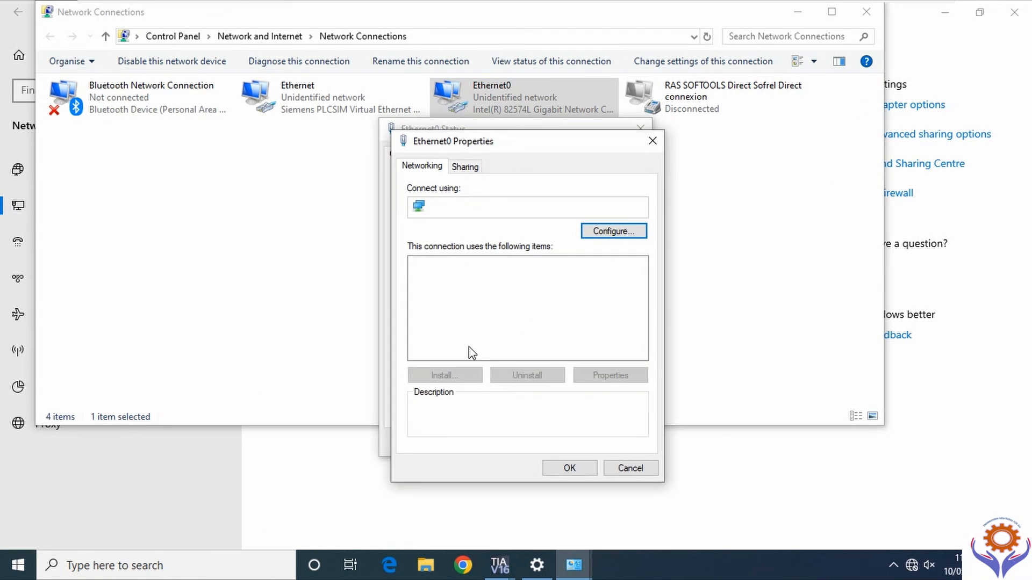
pyautogui.doubleClick(494, 315)
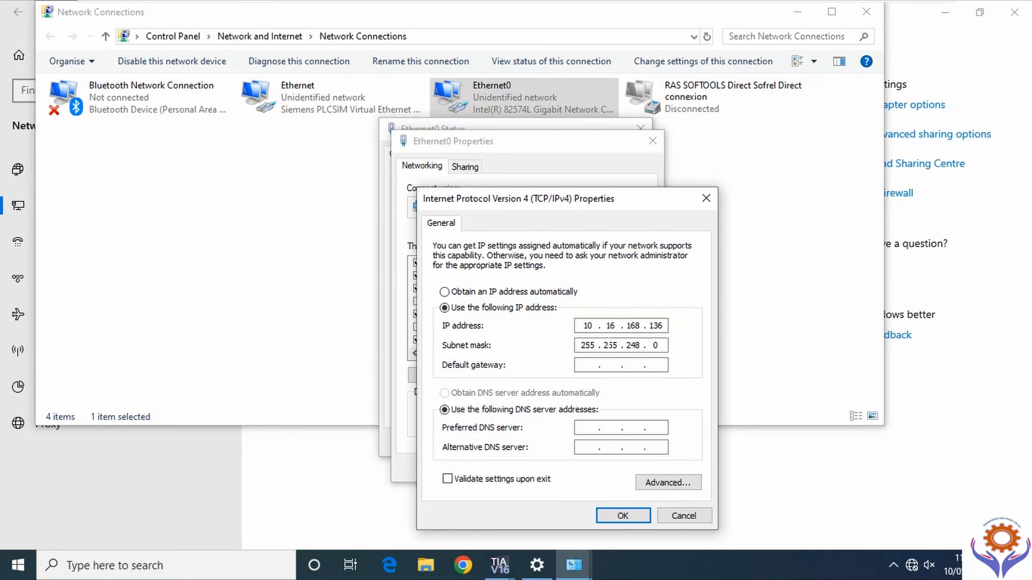
# - Cancel out of the Ethernet0 dialogs without changes, close Network Connections and return to the TIA Portal project
pyautogui.click(681, 515)
pyautogui.click(644, 470)
pyautogui.click(618, 450)
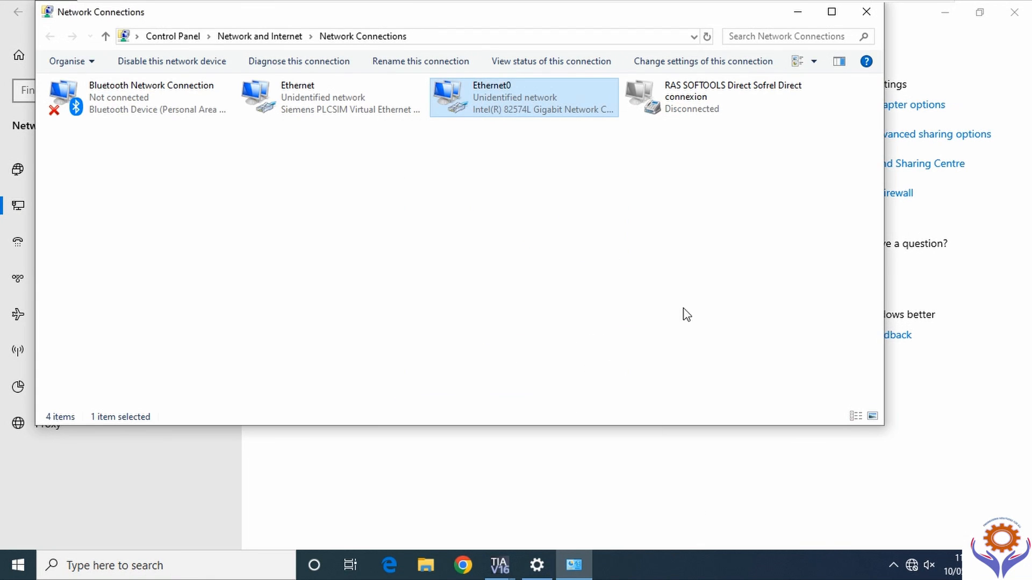
pyautogui.click(865, 12)
pyautogui.click(945, 12)
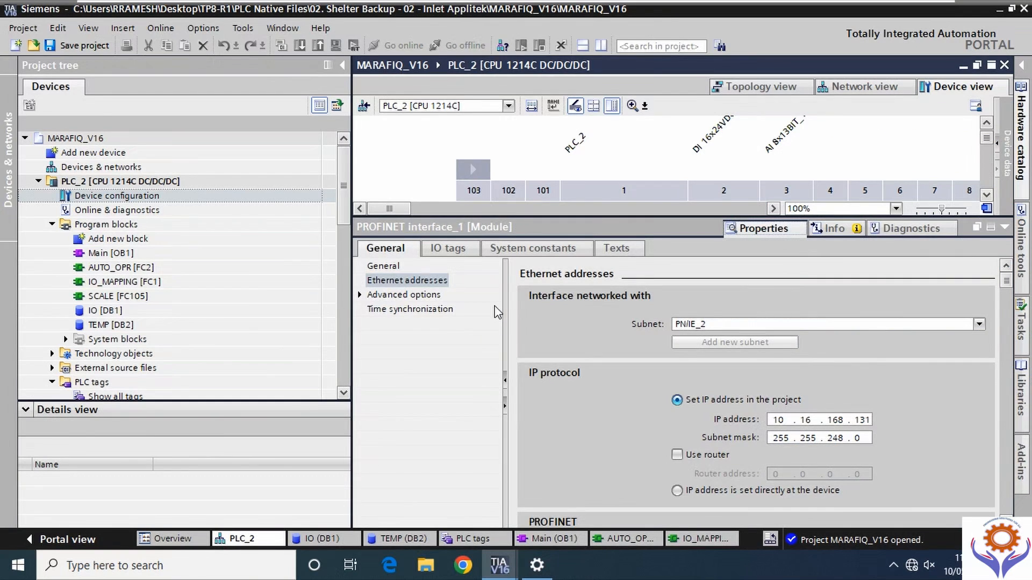
# - Run "ping 10.16.168.131 -t" from the Windows Run dialog to test the PLC connection, and close the ping window after checking the replies
pyautogui.press('super+r')
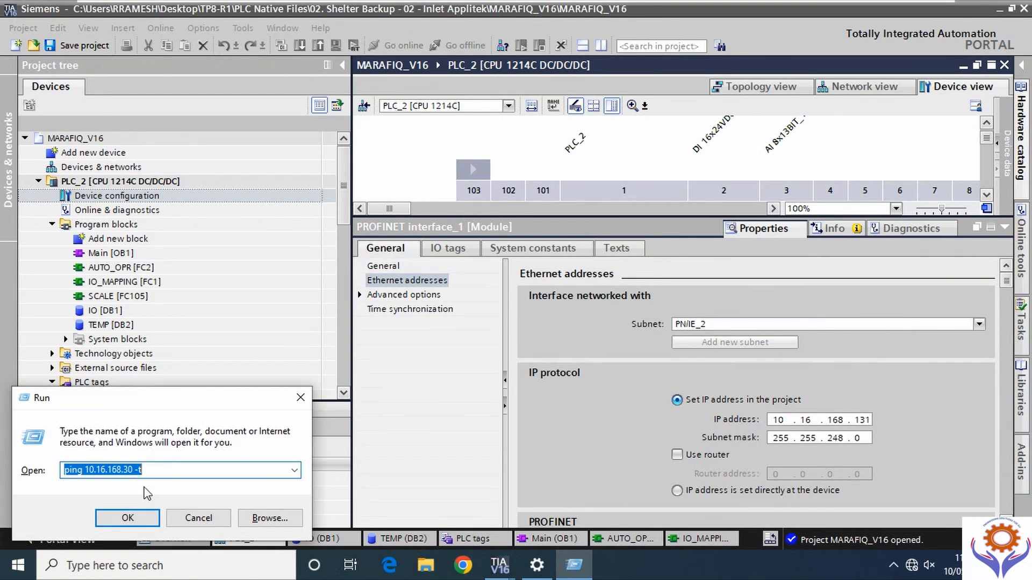
pyautogui.click(124, 470)
pyautogui.write('3')
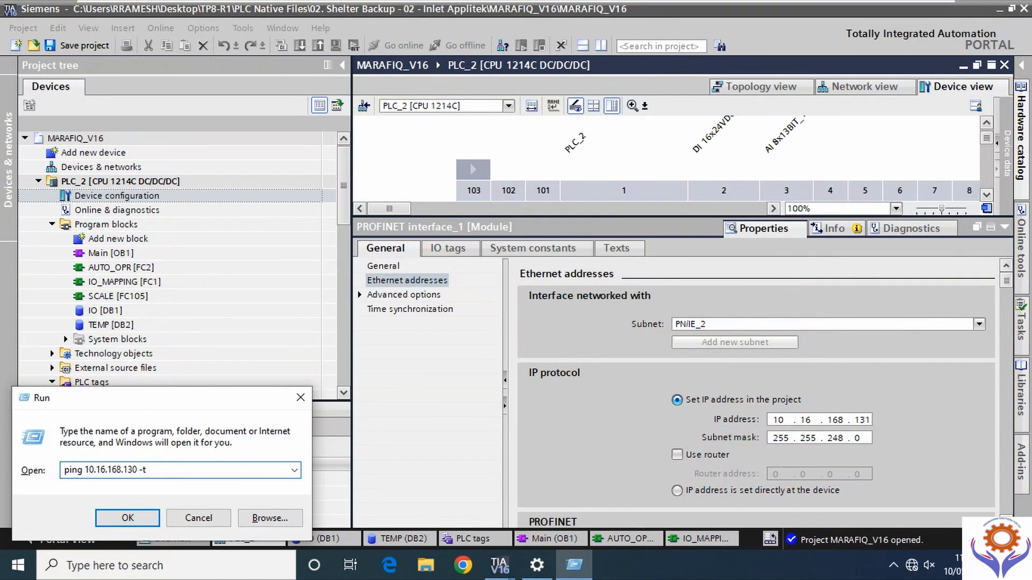
pyautogui.press('BackSpace')
pyautogui.write('1')
pyautogui.click(129, 520)
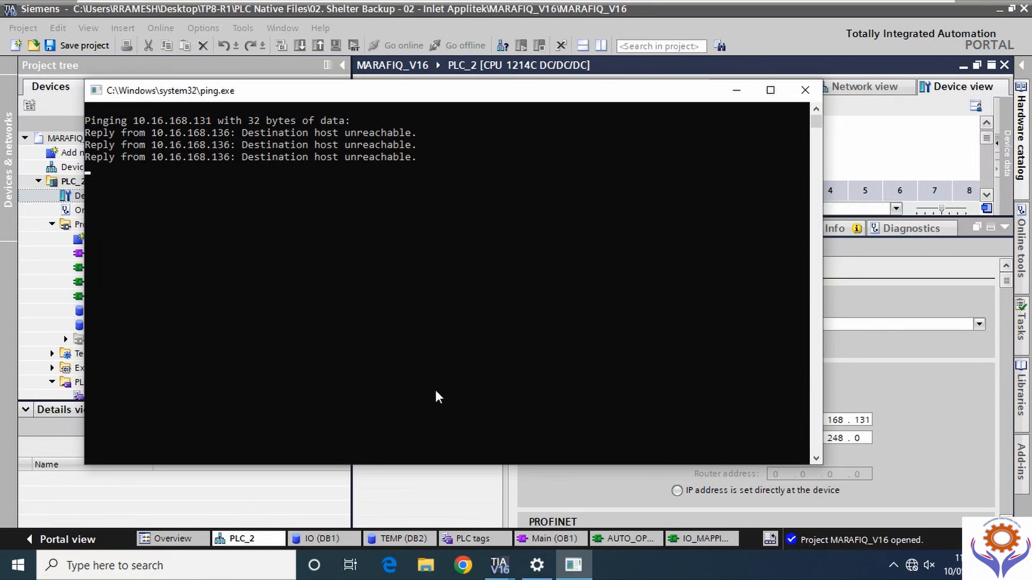
pyautogui.moveTo(652, 92); pyautogui.dragTo(634, 126)
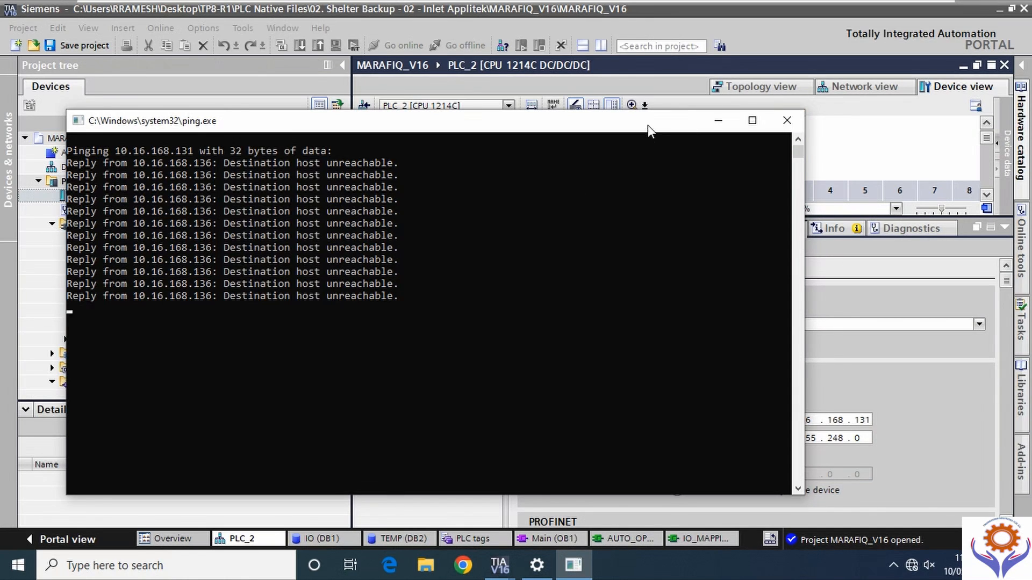
pyautogui.moveTo(647, 125); pyautogui.dragTo(688, 146)
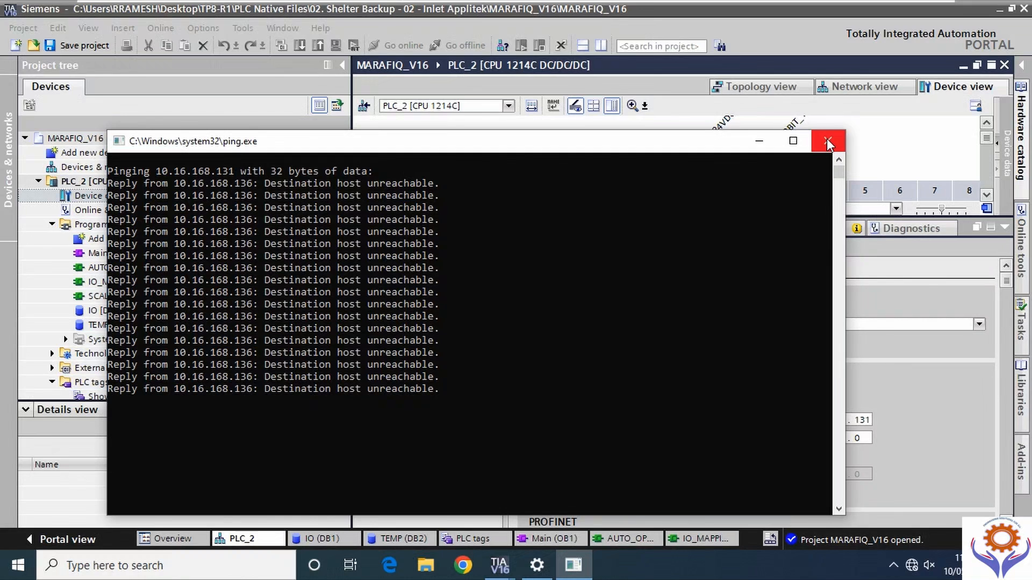
pyautogui.click(826, 138)
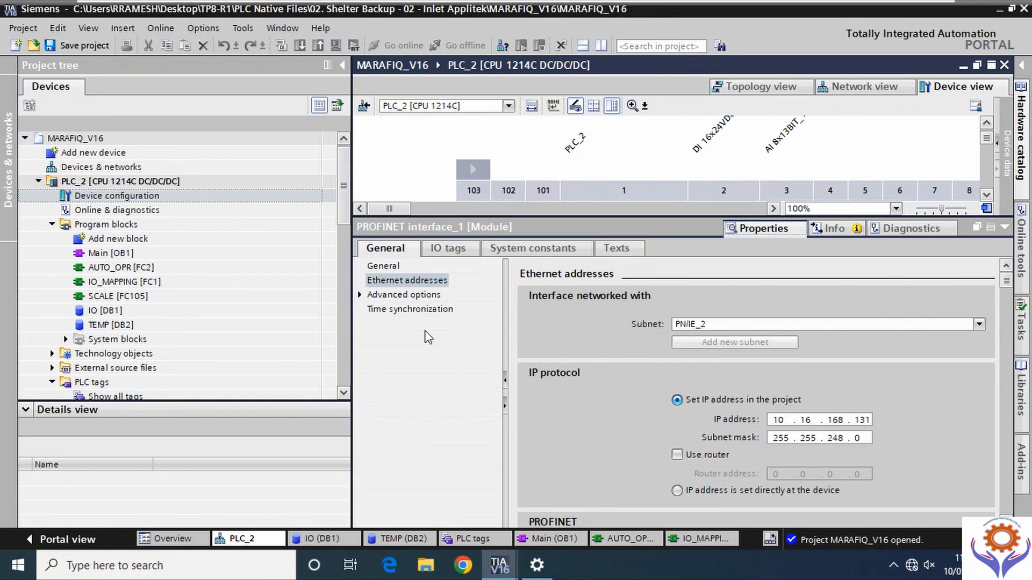
# - Rerun the continuous ping to 10.16.168.131, view the Windows network adapters and return to the ping output
pyautogui.press('super+r')
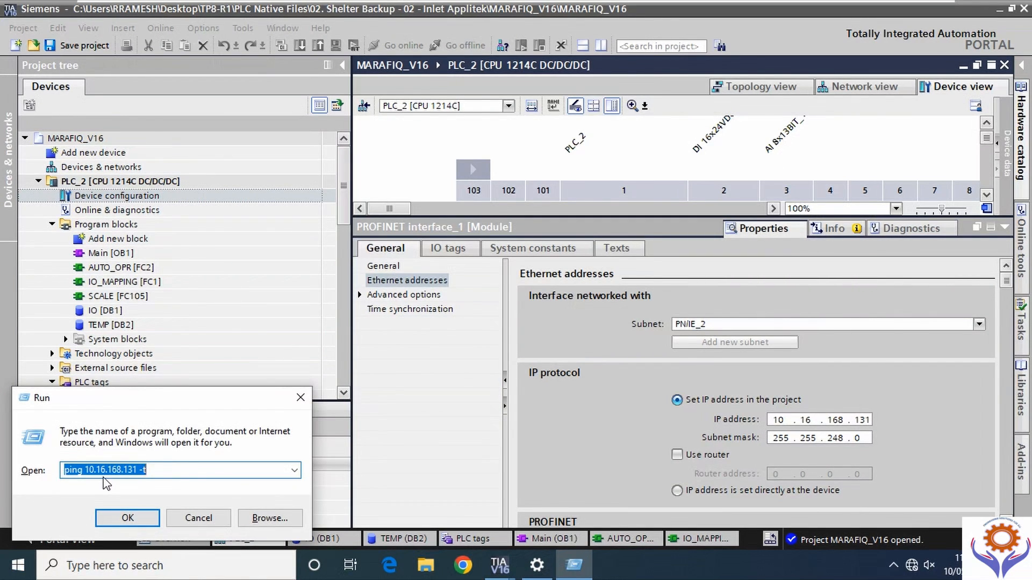
pyautogui.click(152, 516)
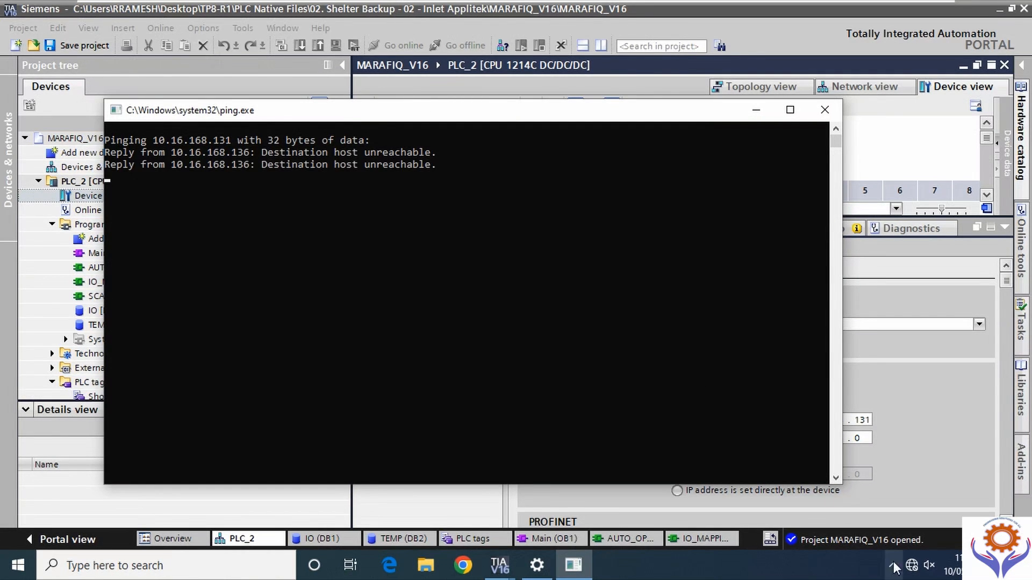
pyautogui.click(535, 571)
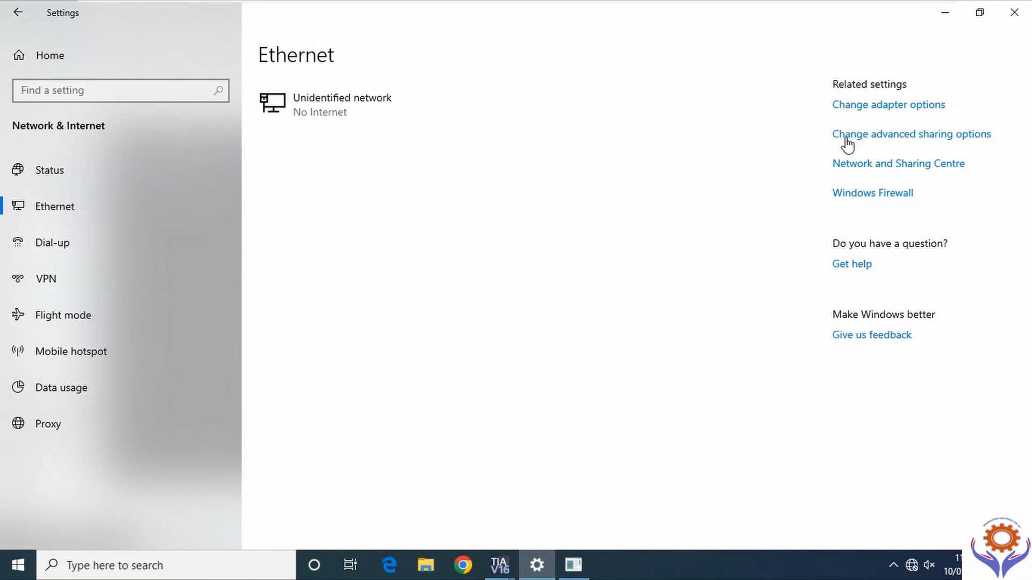
pyautogui.click(845, 107)
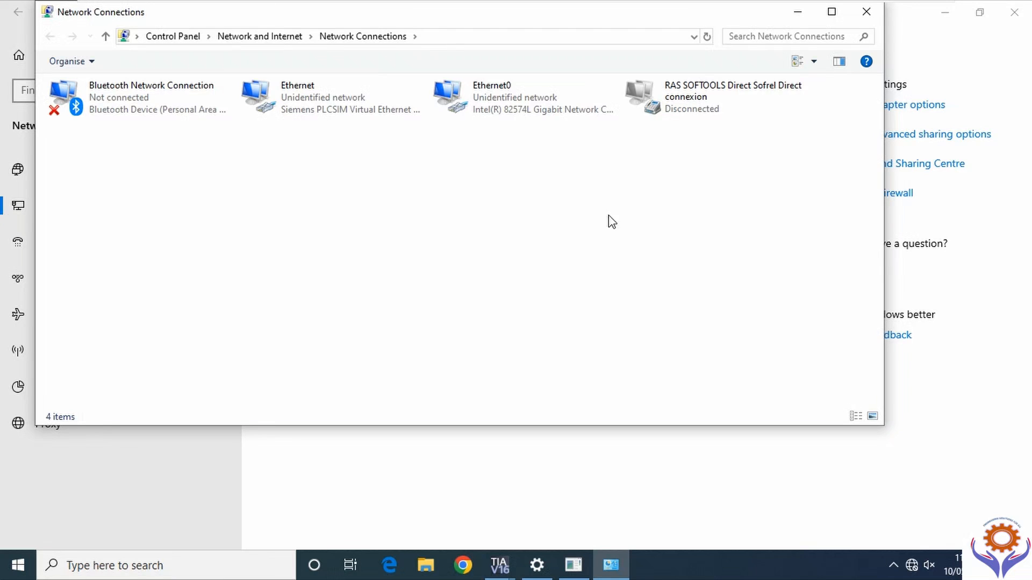
pyautogui.click(574, 565)
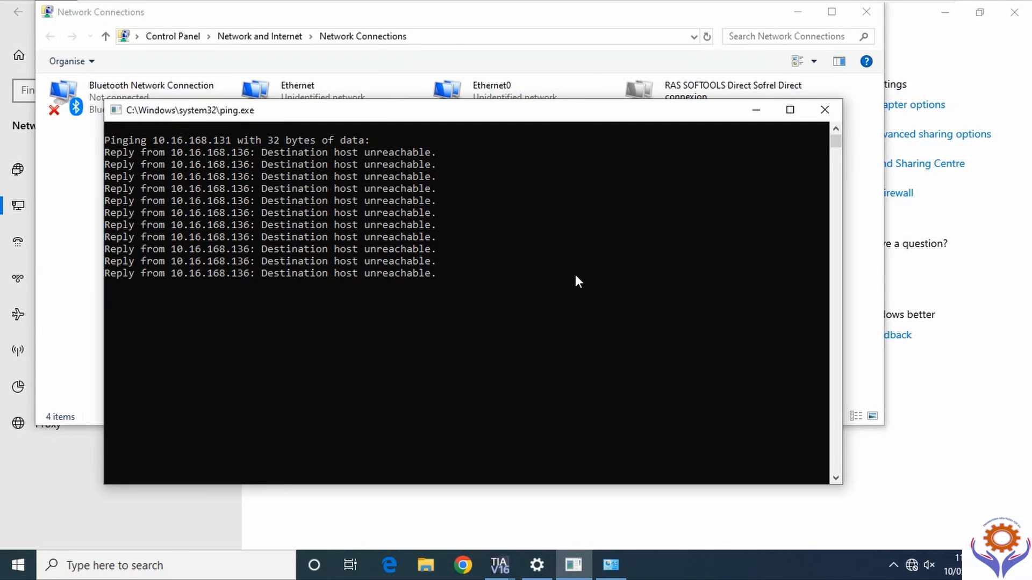
# - Close the Network Connections and ping windows and take the virtual machine out of full screen to reach the VMware Workstation library
pyautogui.click(866, 11)
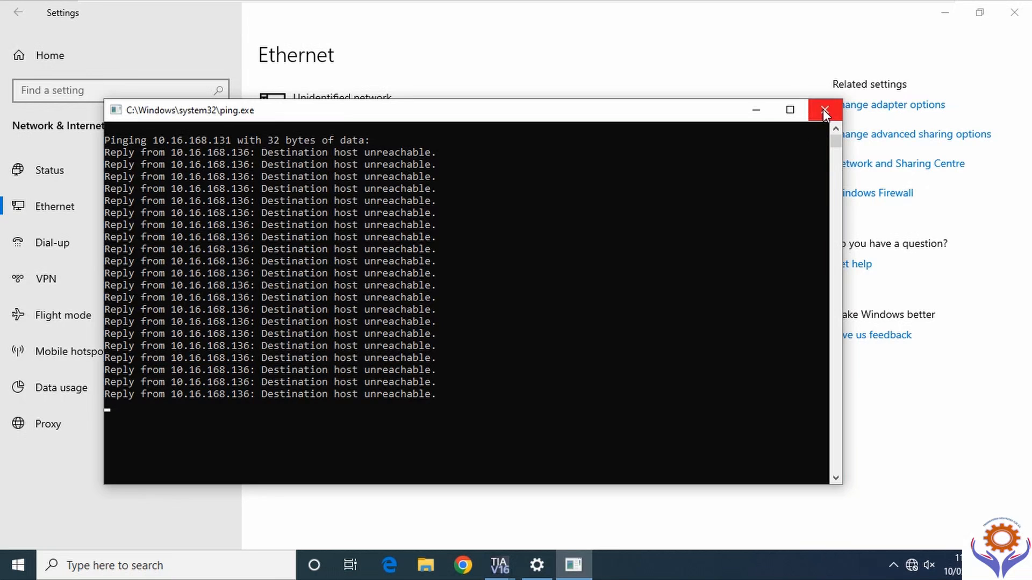
pyautogui.click(823, 108)
pyautogui.moveTo(461, 5)
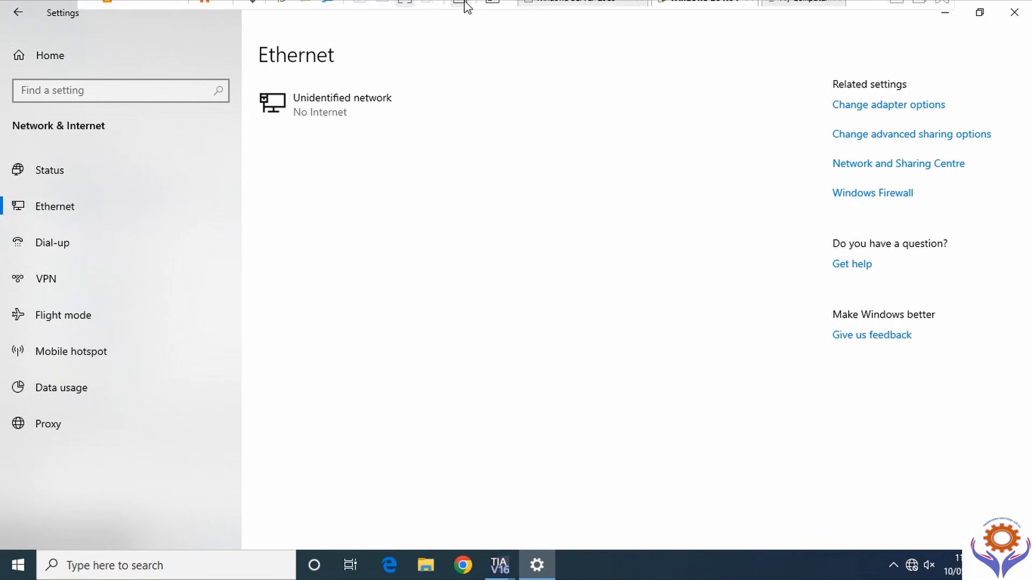
pyautogui.click(412, 13)
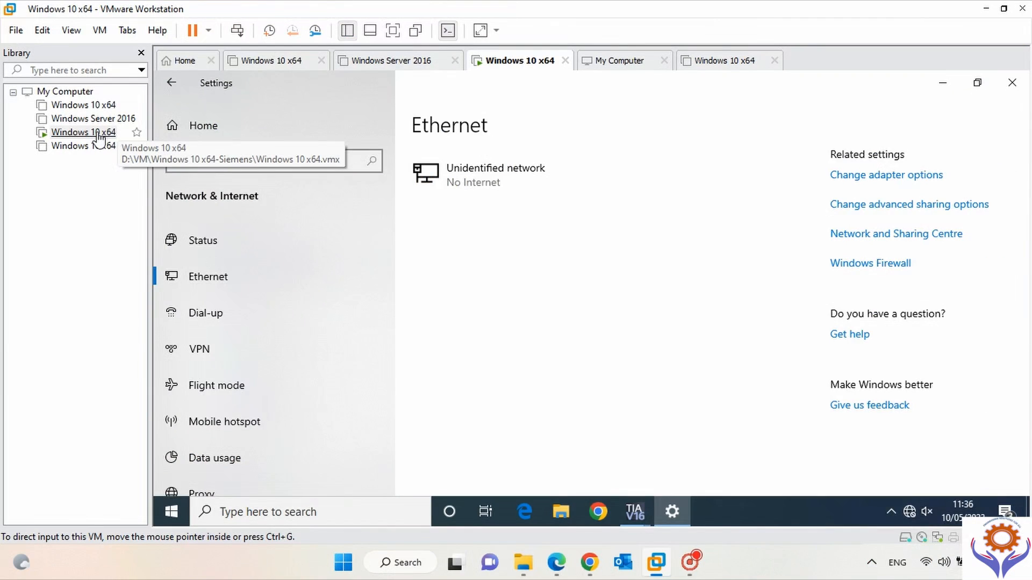
# - Open the running Windows 10 x64 virtual machine's network adapter settings and check the Bridged and Replicate physical network connection state options
pyautogui.rightClick(98, 135)
pyautogui.click(173, 415)
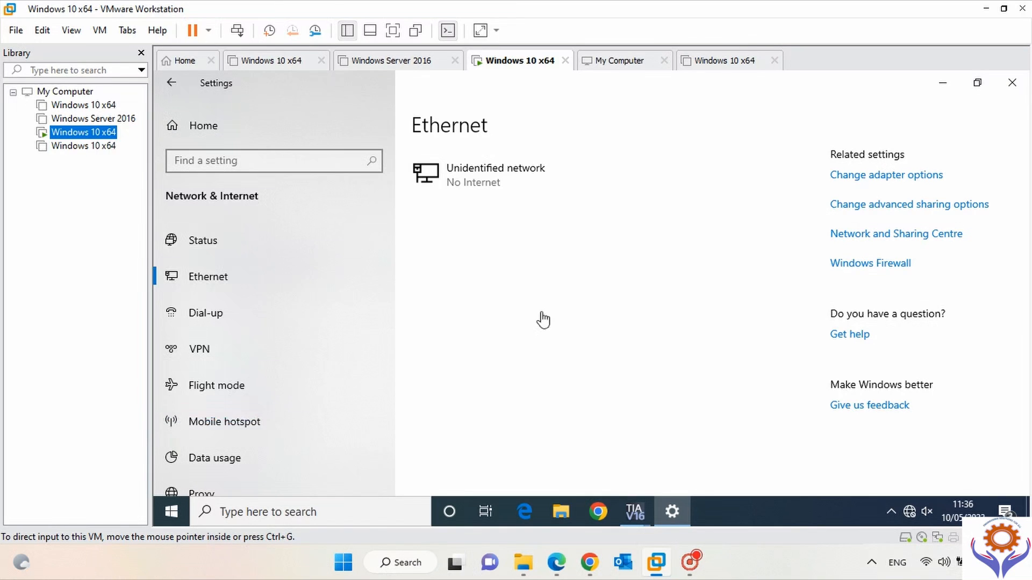
pyautogui.click(290, 129)
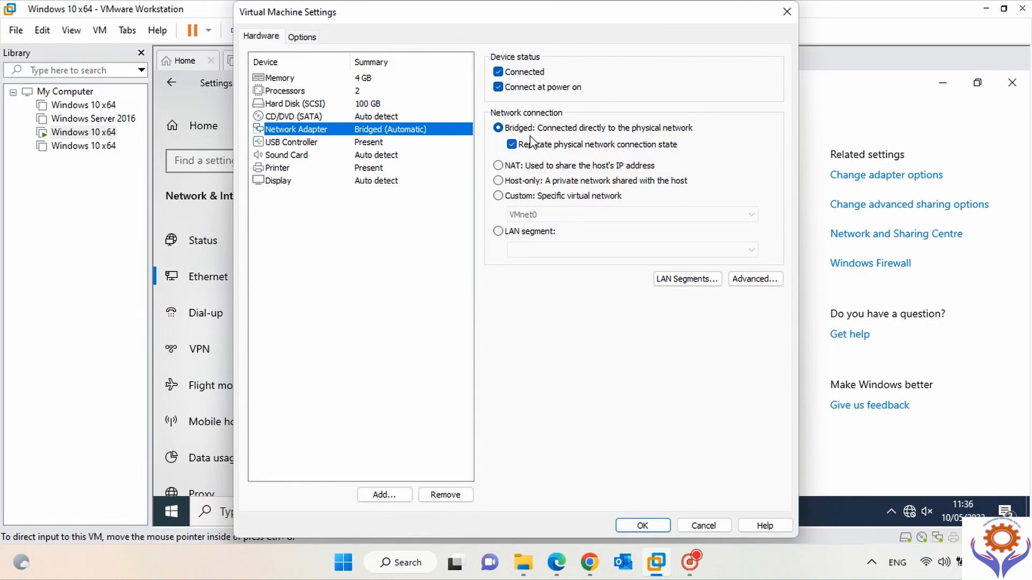
pyautogui.click(511, 144)
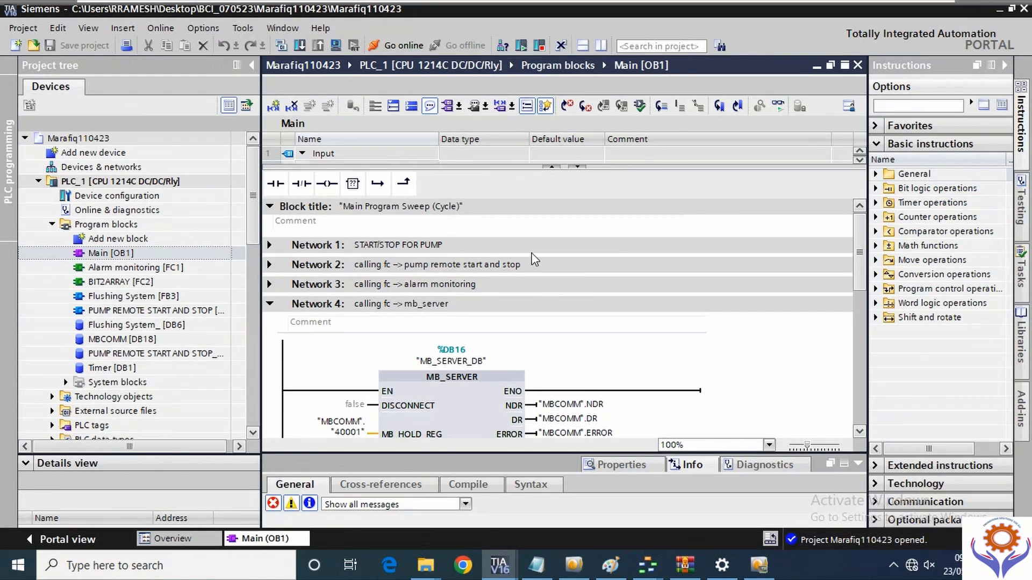
# - Search for the target device over the PN/IE interface and go online with PLC_1 at 192.168.0.1
pyautogui.click(374, 46)
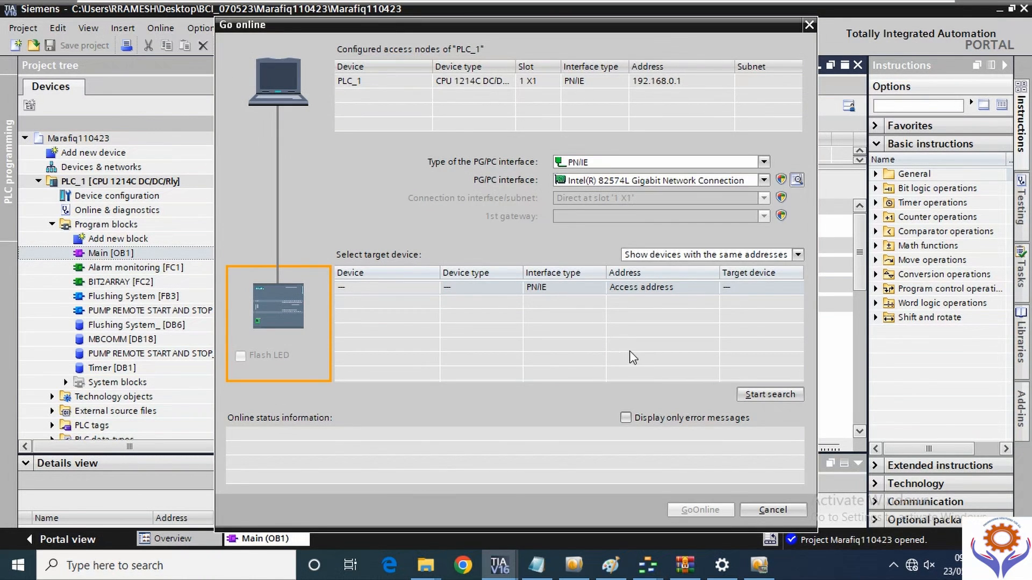
pyautogui.click(771, 395)
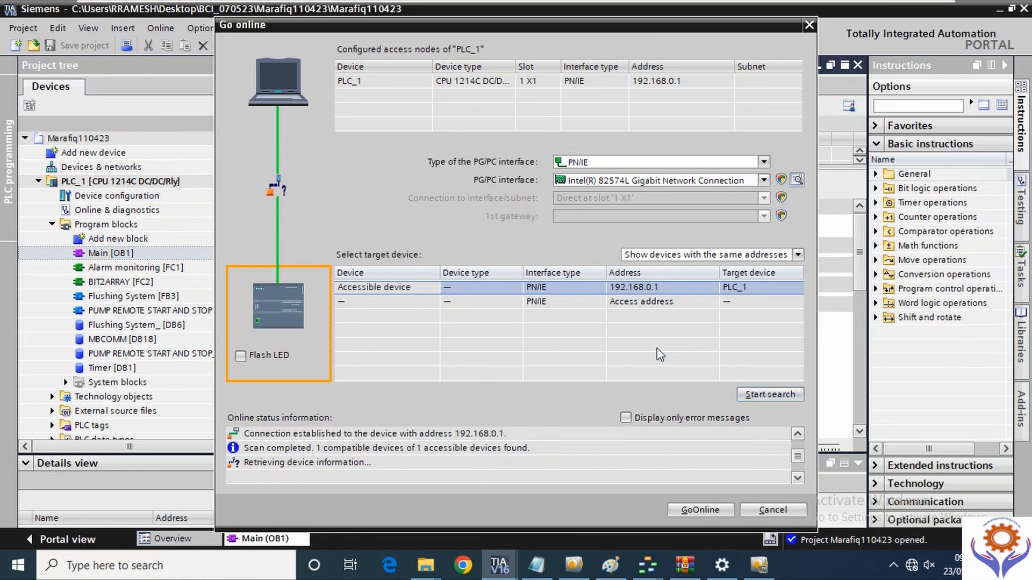
pyautogui.click(716, 509)
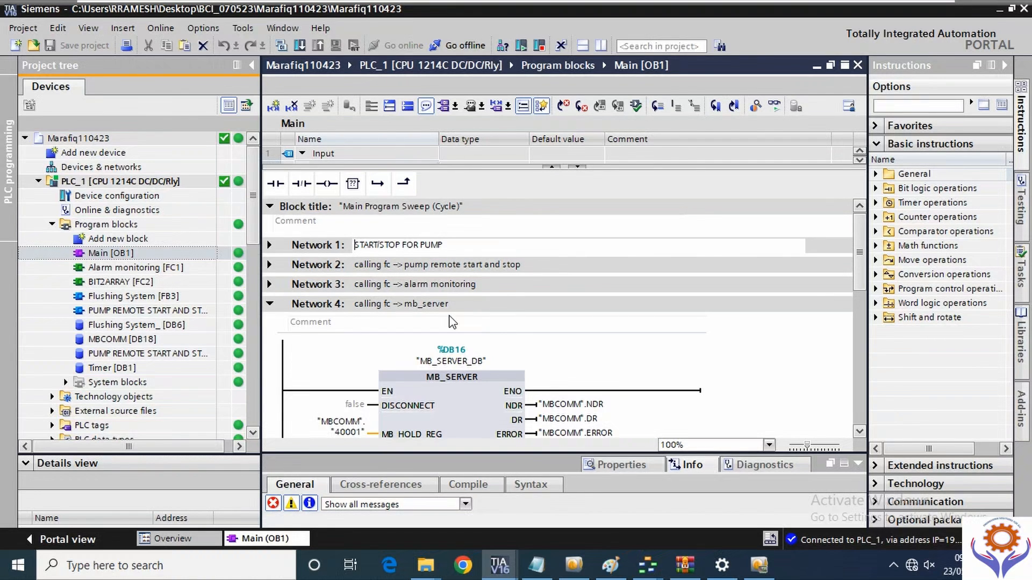
# - Turn on monitoring for Main [OB1] and check the live MB_SERVER calls in Networks 4 and 5
pyautogui.click(735, 339)
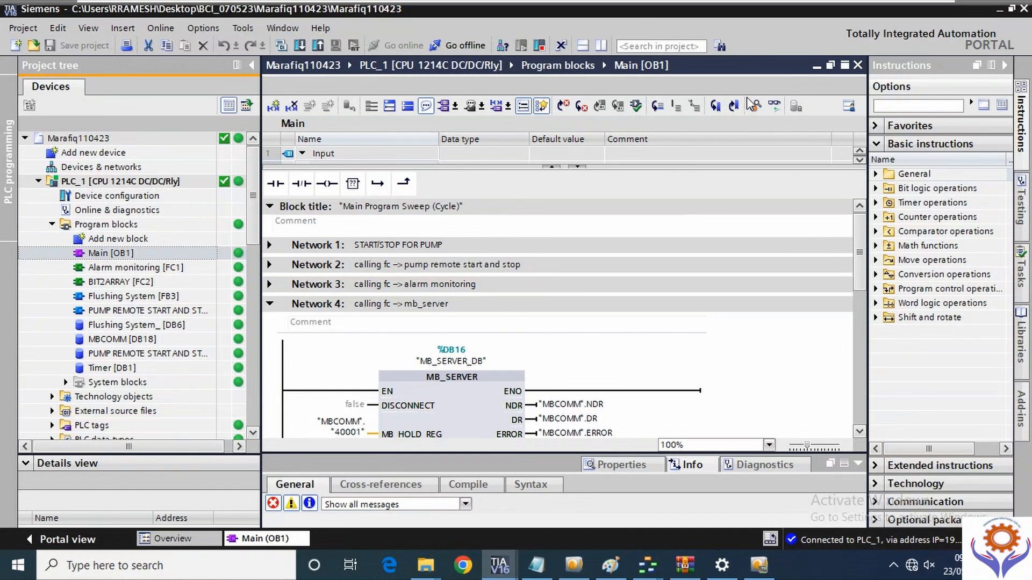
pyautogui.click(774, 105)
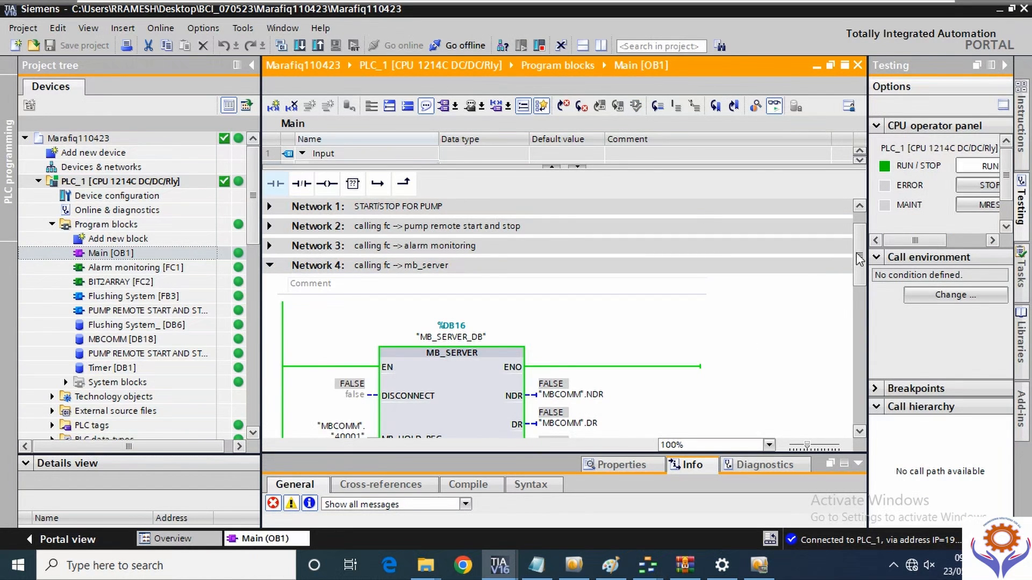
pyautogui.scroll(-5, 864, 277)
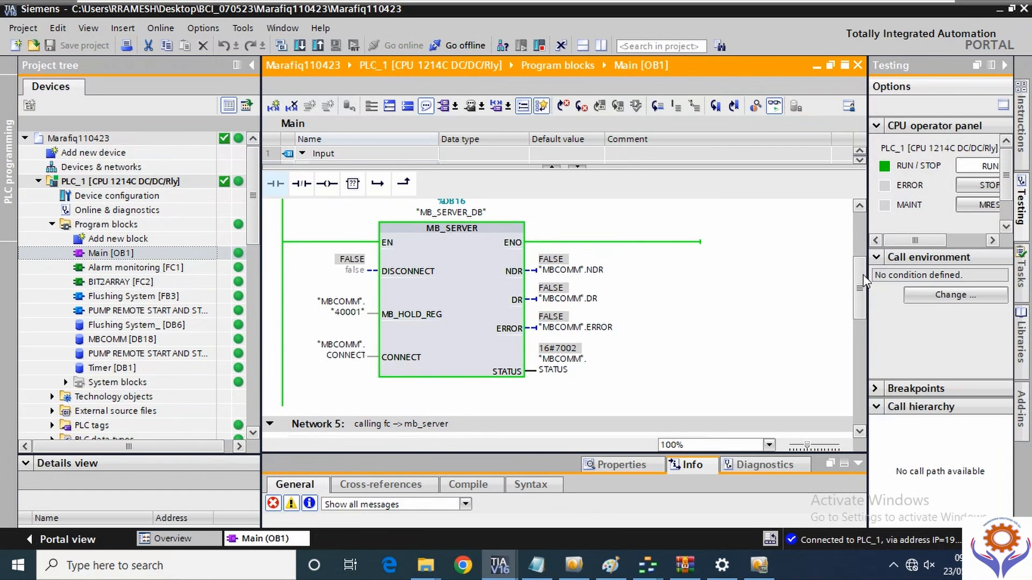
pyautogui.moveTo(863, 275); pyautogui.dragTo(862, 346)
# - Delete the MB_SERVER call with instance DB17 from Network 5 of Main [OB1]
pyautogui.click(478, 311)
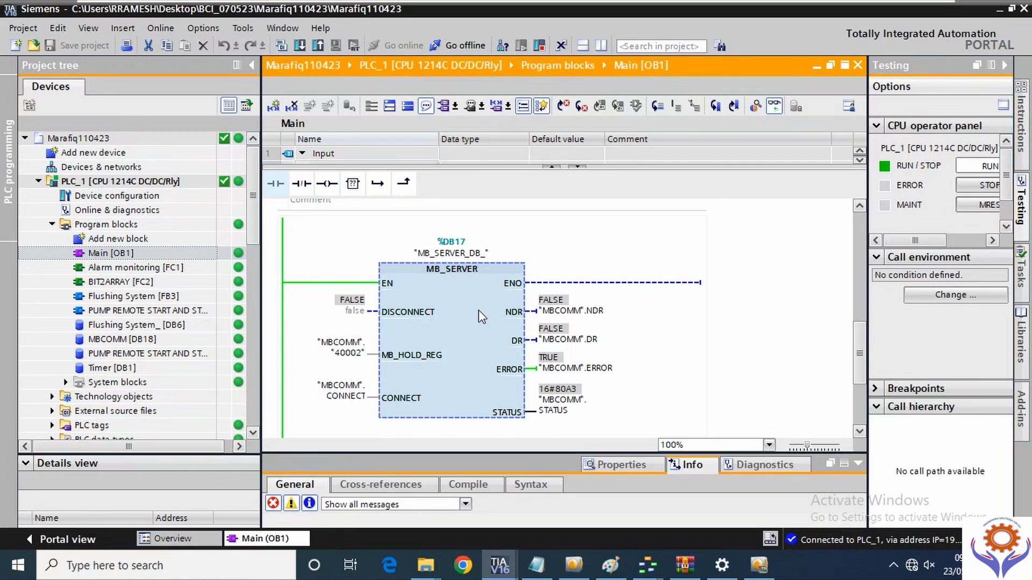
pyautogui.click(479, 311)
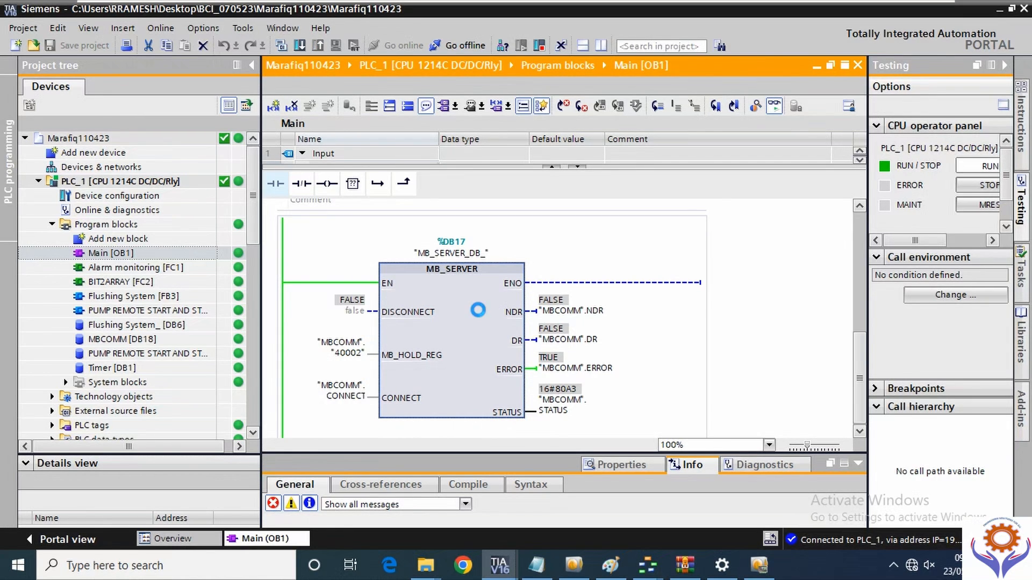
pyautogui.press('Delete')
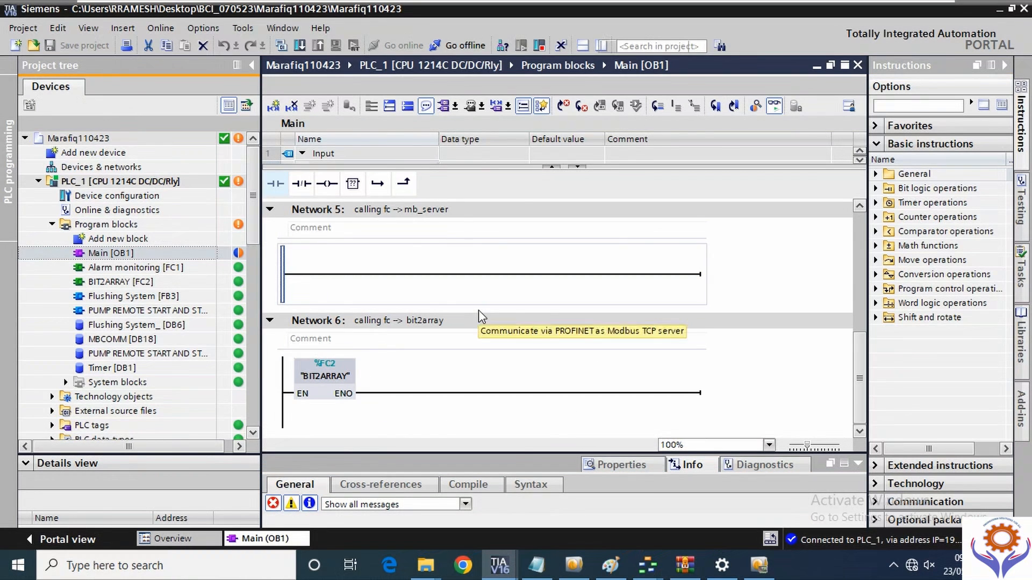
pyautogui.click(557, 278)
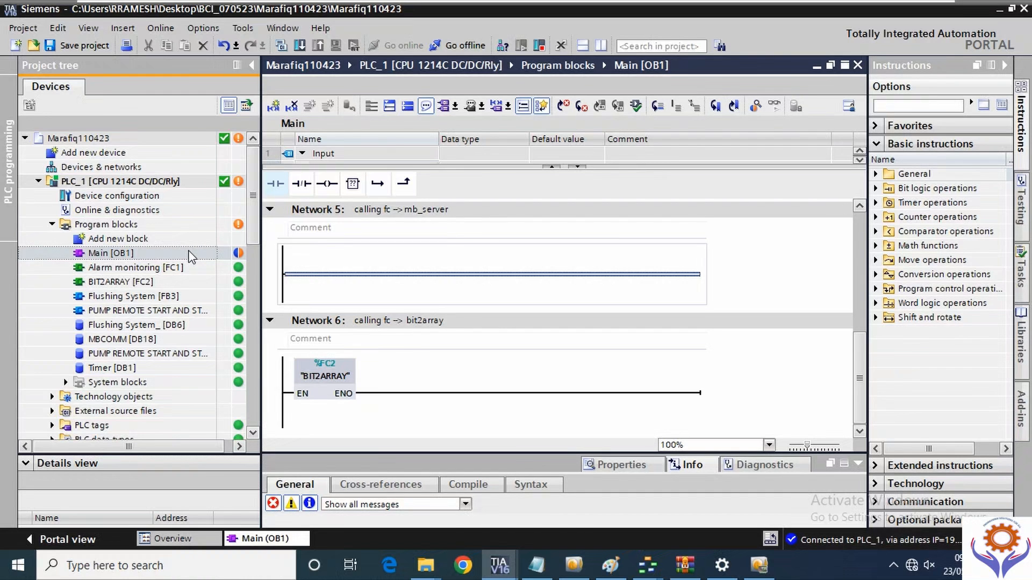
# - Download the software changes of Main [OB1] to PLC_1 and load them as a consistent download
pyautogui.scroll(5, 379, 220)
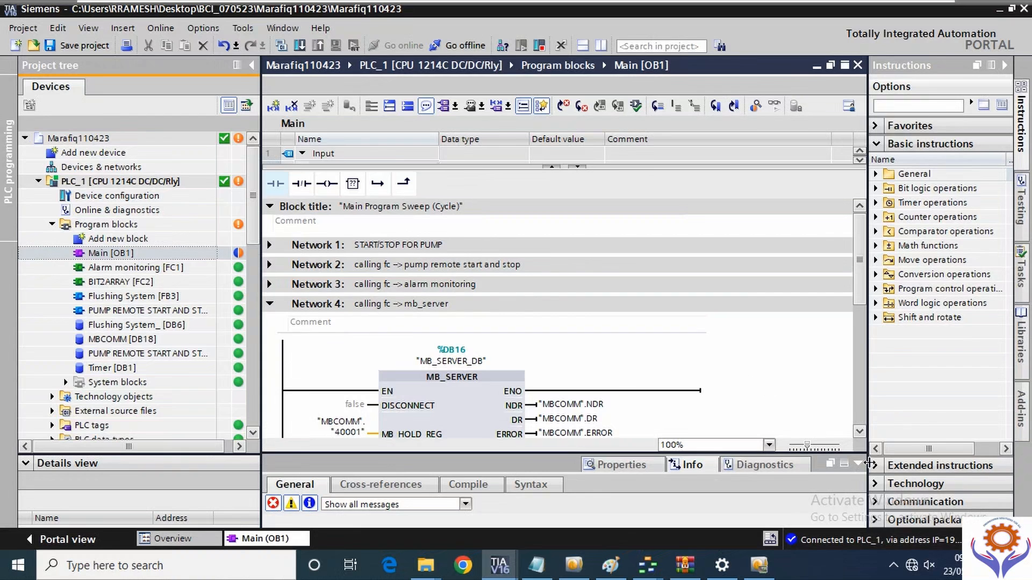
pyautogui.scroll(-10, 862, 432)
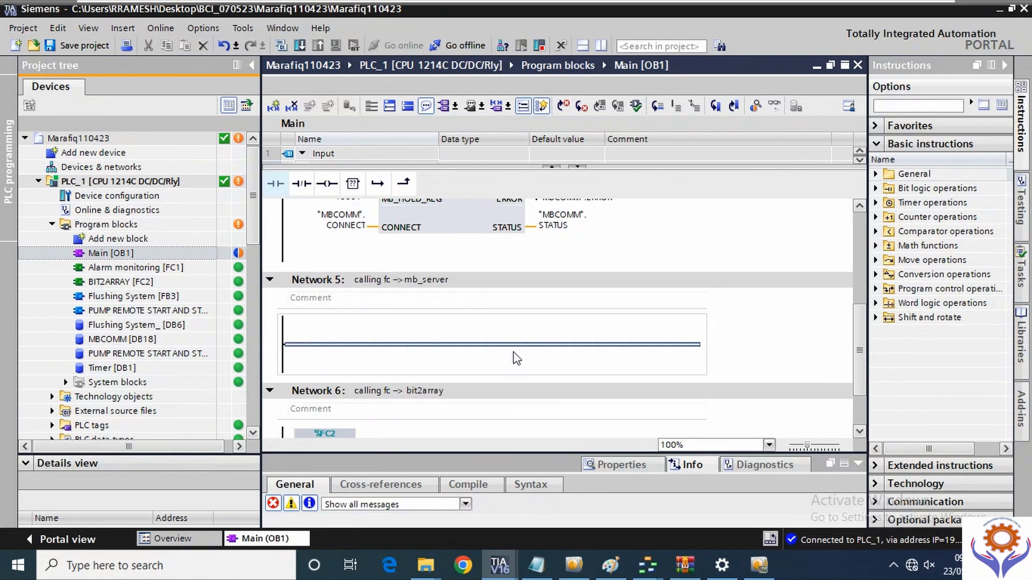
pyautogui.rightClick(200, 255)
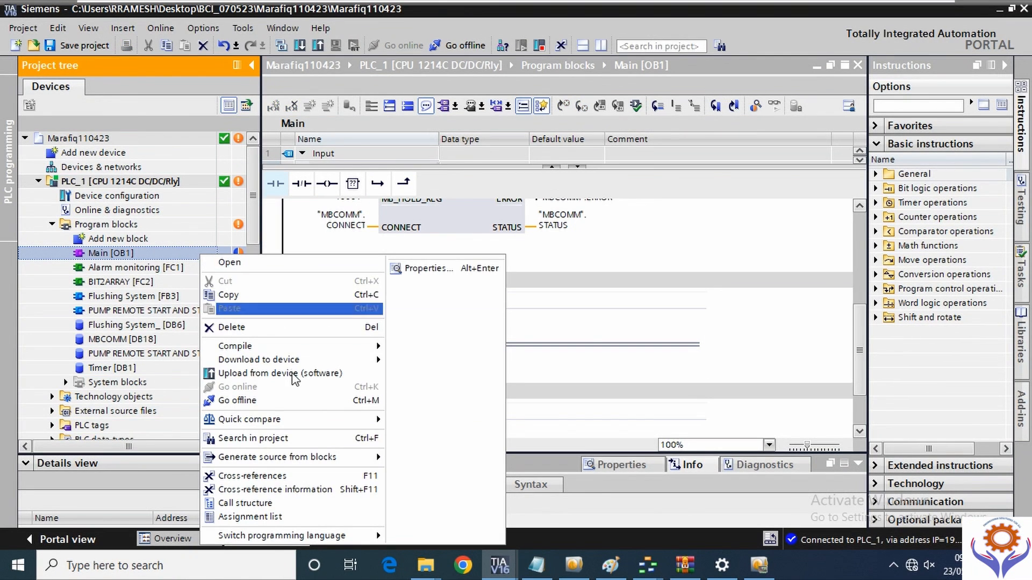
pyautogui.moveTo(284, 420)
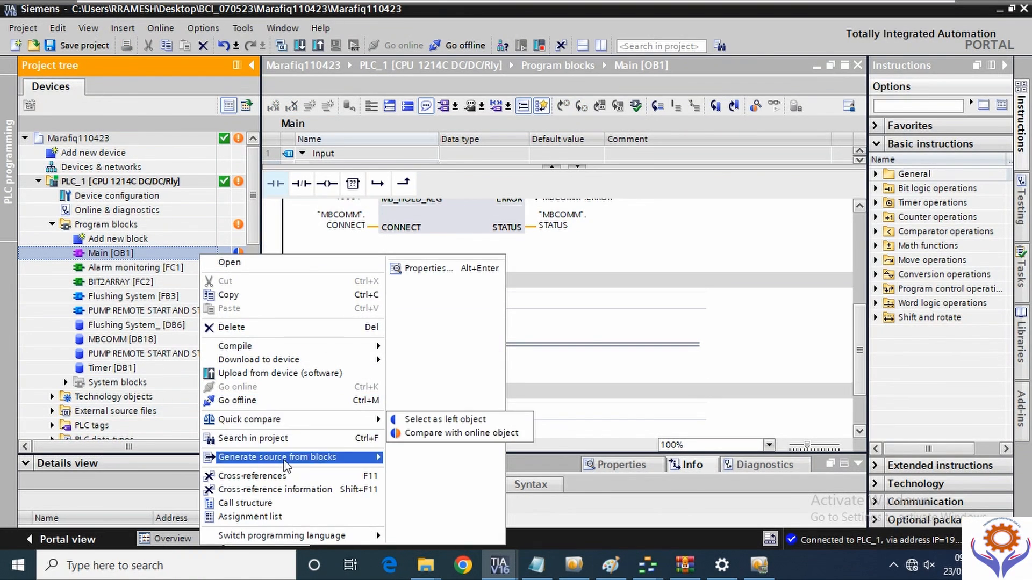
pyautogui.moveTo(277, 362)
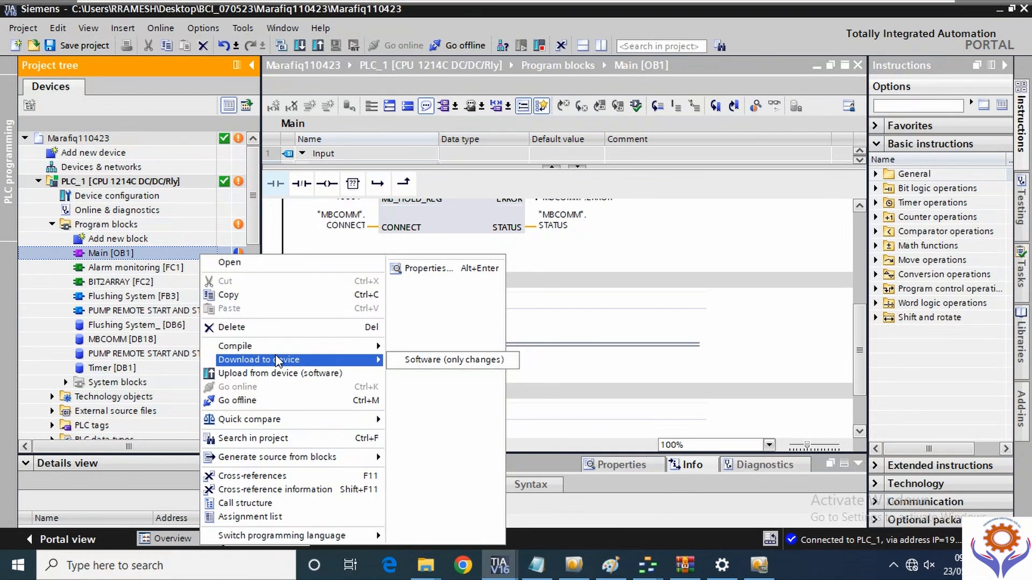
pyautogui.click(436, 360)
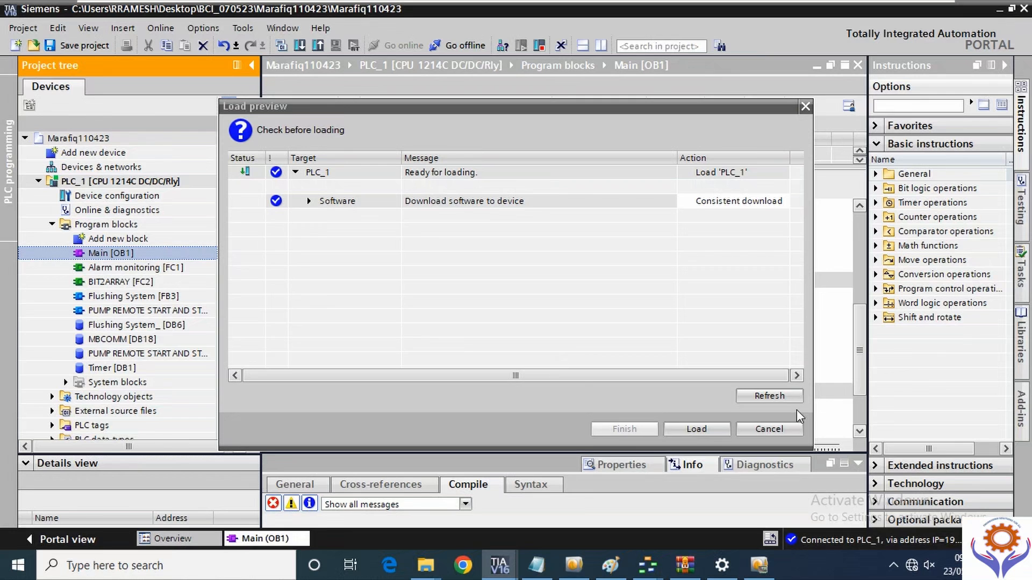
pyautogui.click(713, 430)
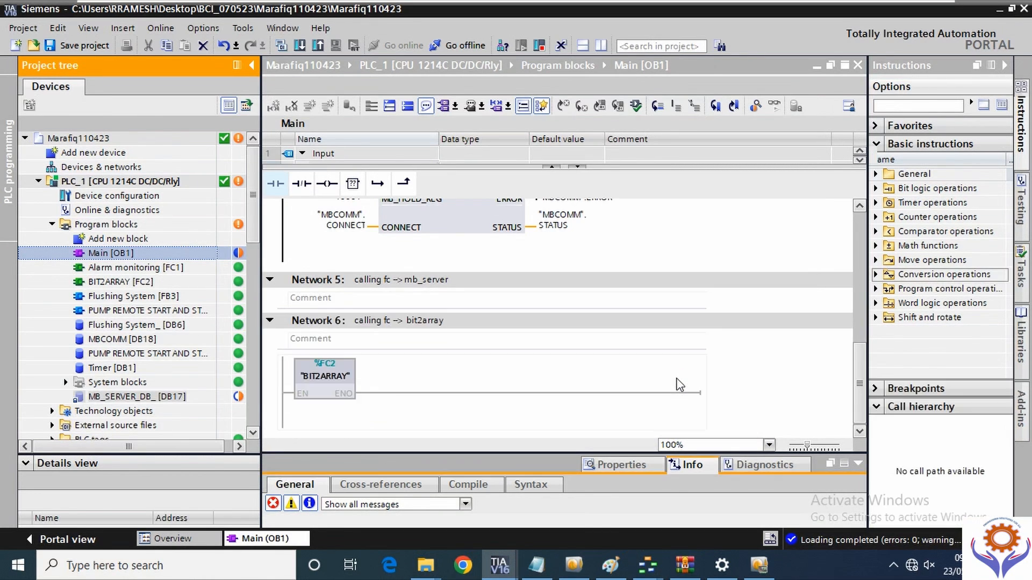
# - Turn monitoring of Main [OB1] back on and inspect the MB_SERVER call and its MB_HOLD_REG parameter in Network 4
pyautogui.hotkey('ctrl', 't')
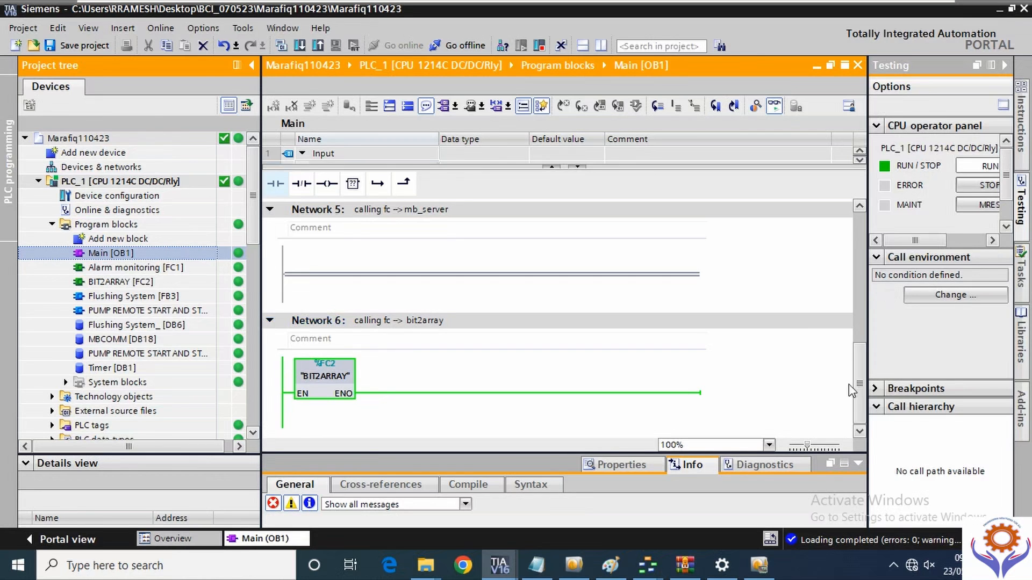
pyautogui.moveTo(861, 385); pyautogui.dragTo(860, 329)
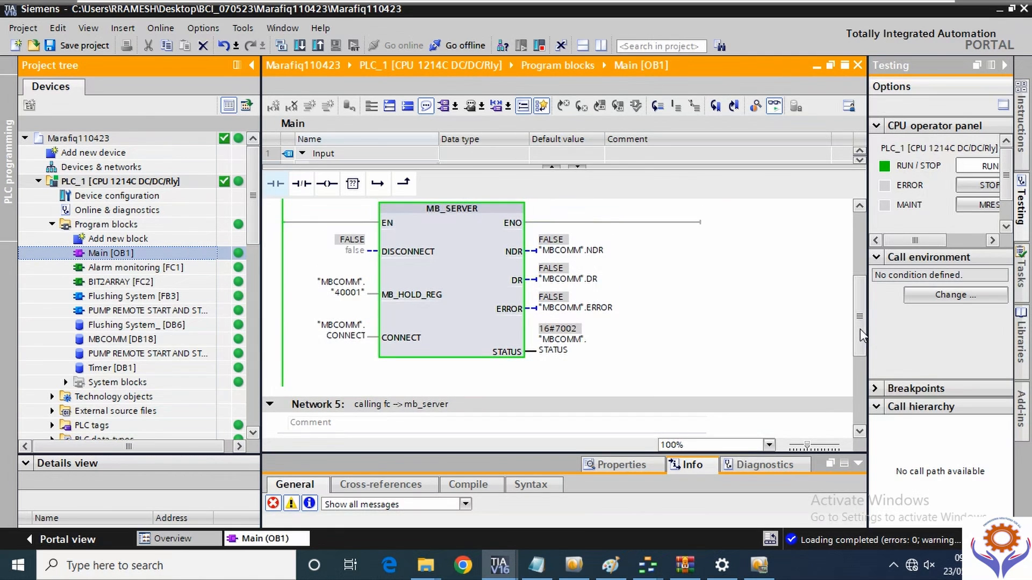
pyautogui.click(344, 295)
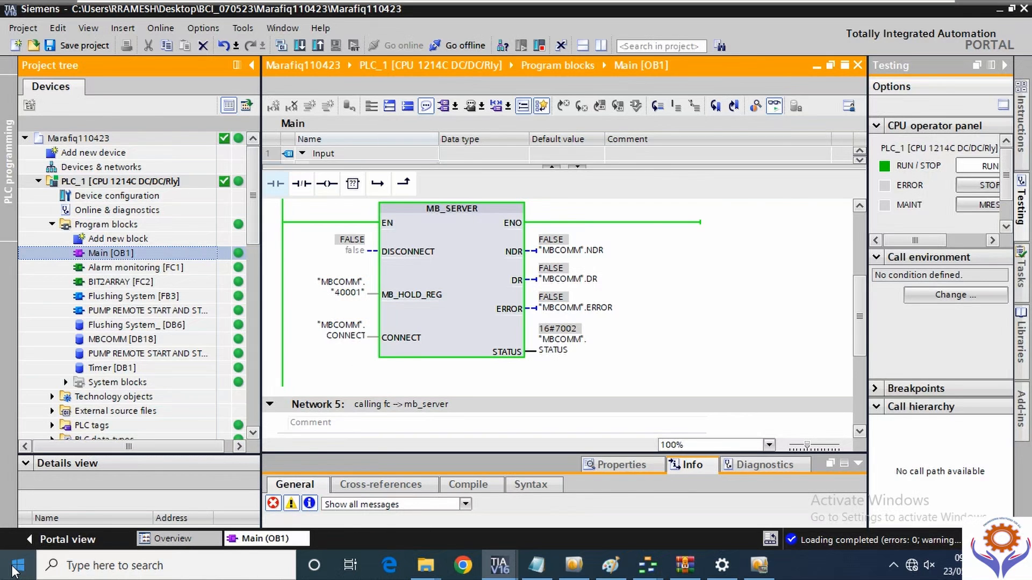
# - Switch to the Windows desktop, launch Modbus Poll and maximize its window
pyautogui.press('super+d')
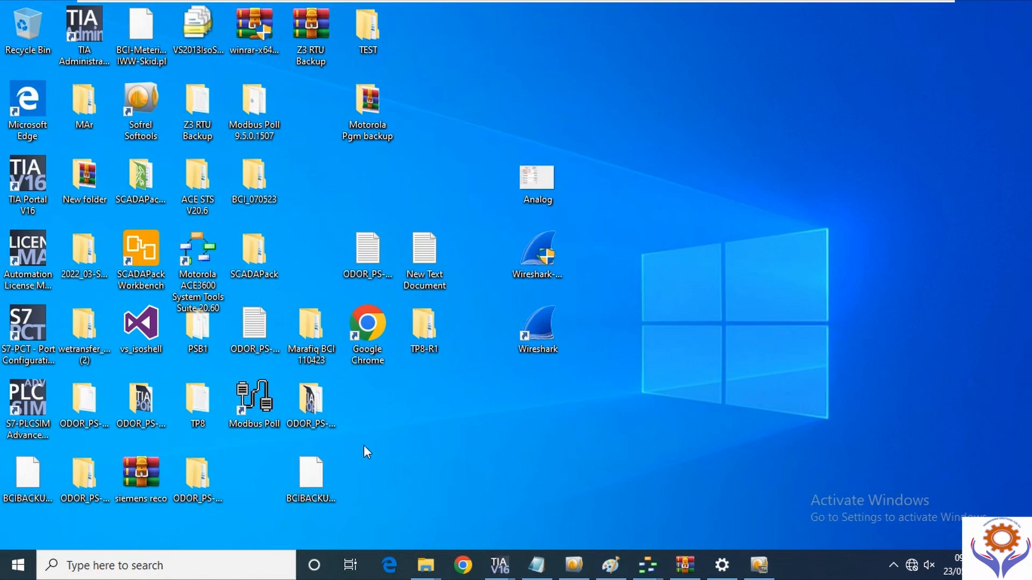
pyautogui.doubleClick(277, 417)
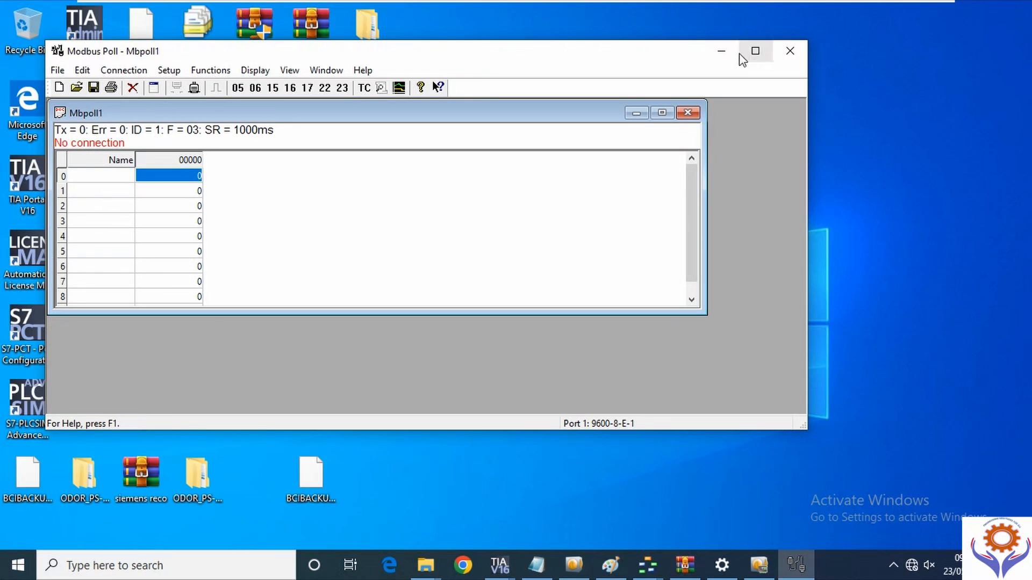
pyautogui.click(755, 51)
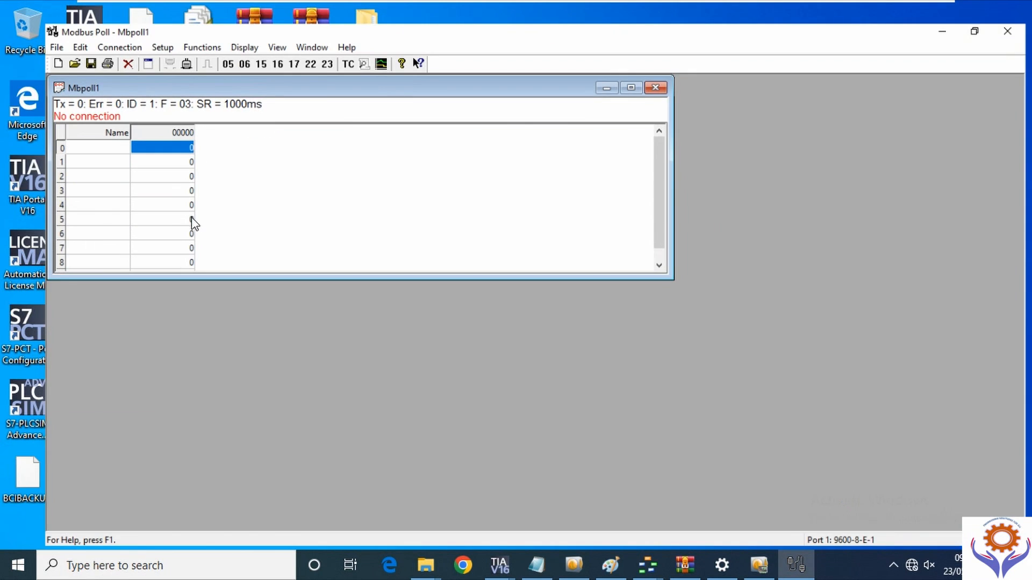
pyautogui.doubleClick(151, 30)
# - Connect Modbus Poll over Modbus TCP/IP to the remote server at IP address 192.168.0.1
pyautogui.click(90, 26)
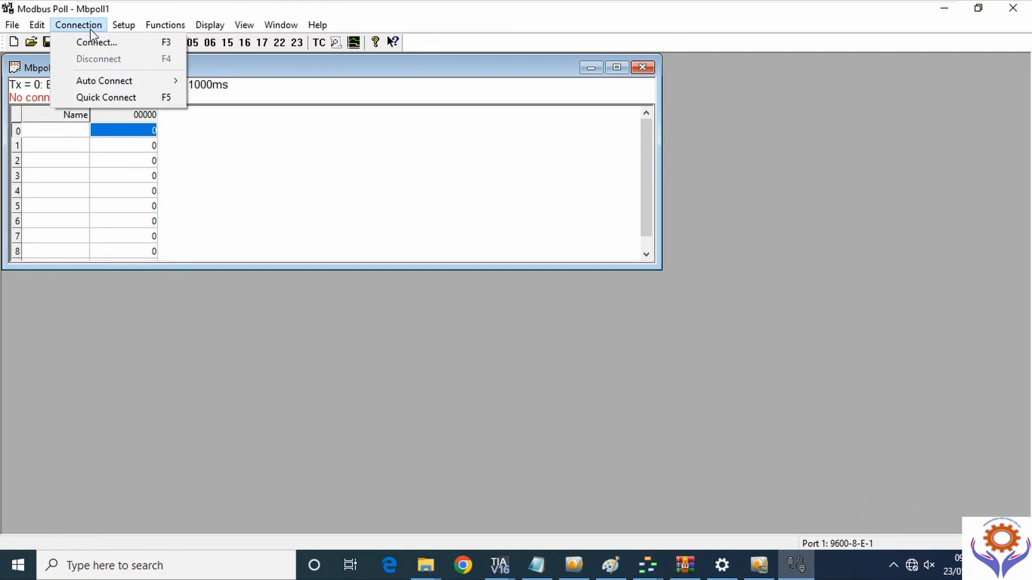
pyautogui.click(94, 43)
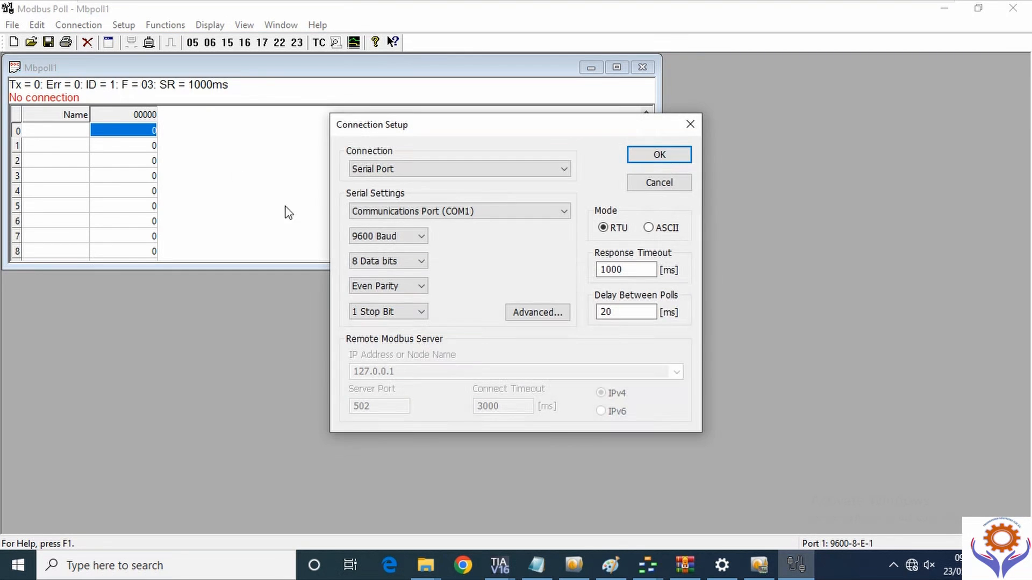
pyautogui.click(511, 170)
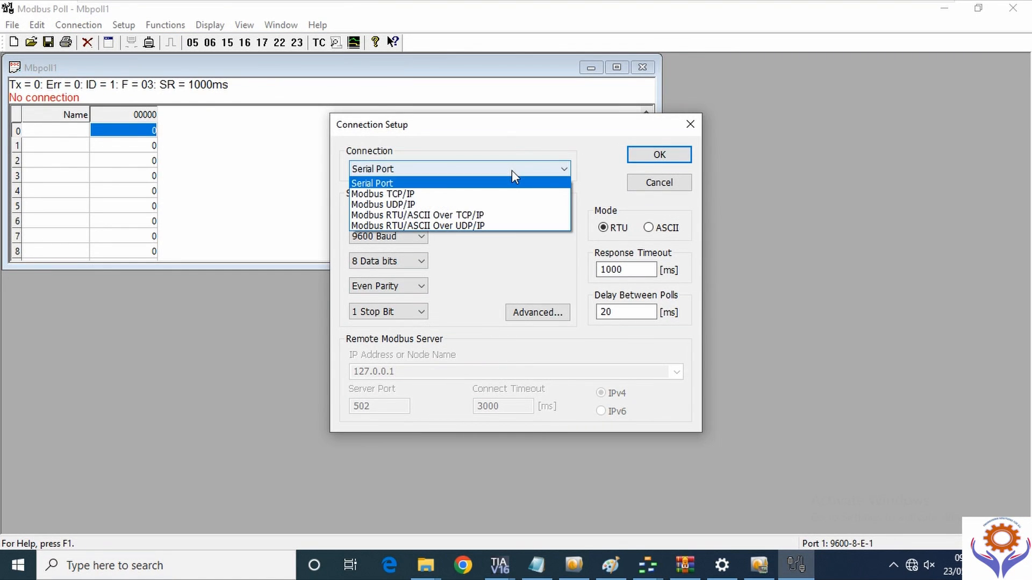
pyautogui.click(453, 193)
pyautogui.moveTo(398, 372); pyautogui.dragTo(295, 376)
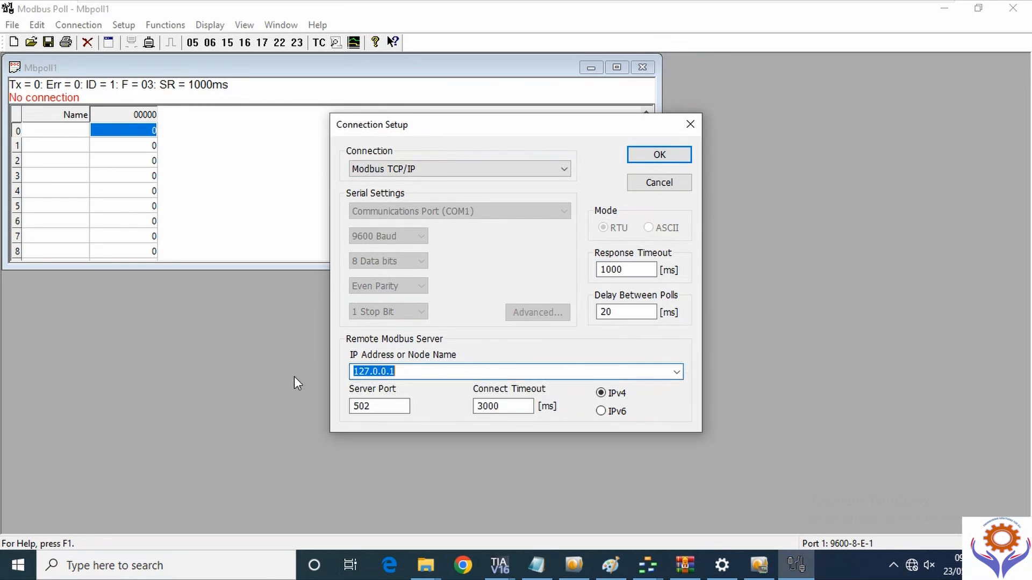
pyautogui.write('192.168.0.1')
pyautogui.click(664, 156)
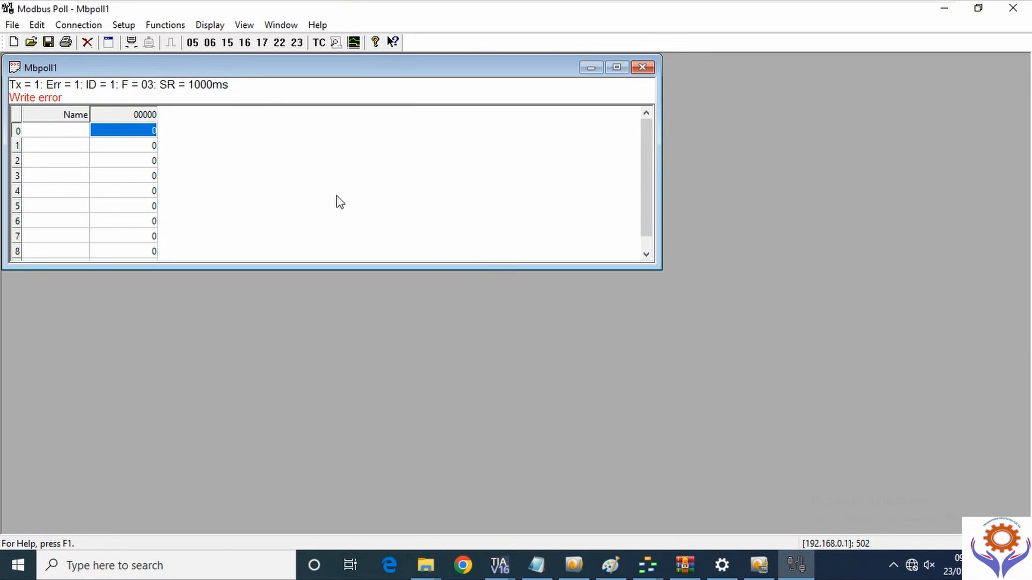
# - Set the starting address in Mbpoll1's Read/Write Definition to 1, apply it and maximize the Mbpoll1 window
pyautogui.click(124, 26)
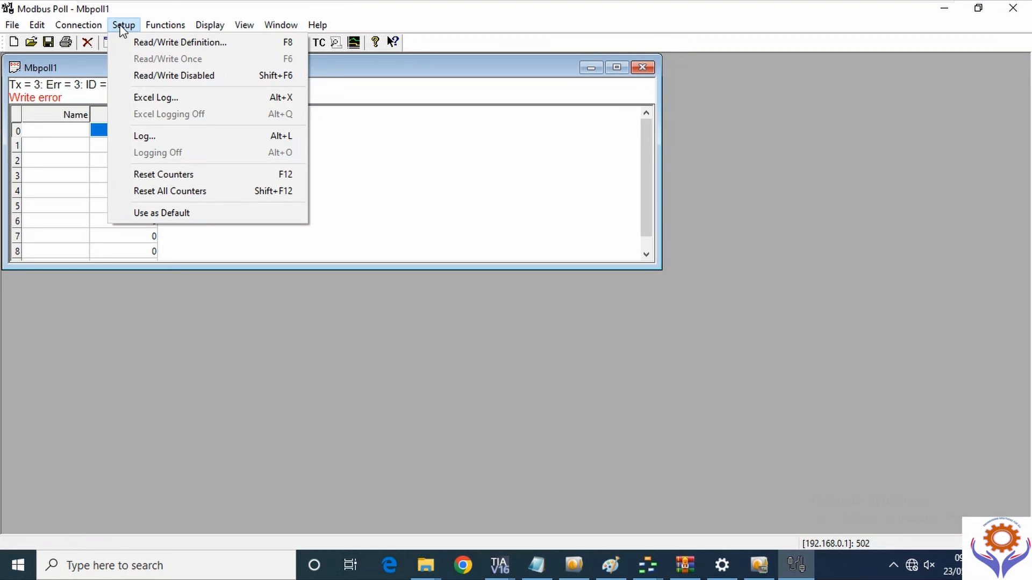
pyautogui.click(155, 42)
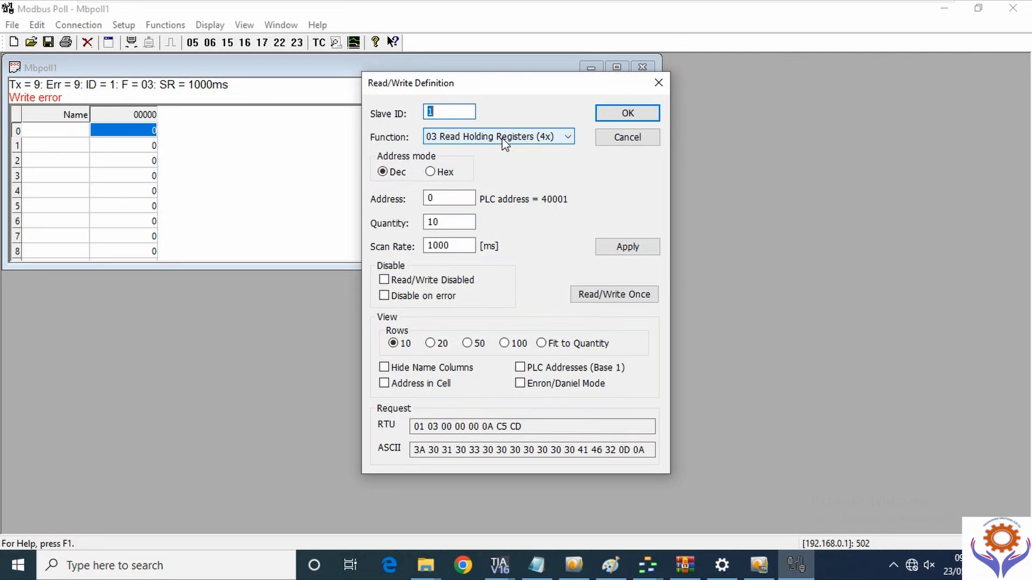
pyautogui.click(442, 199)
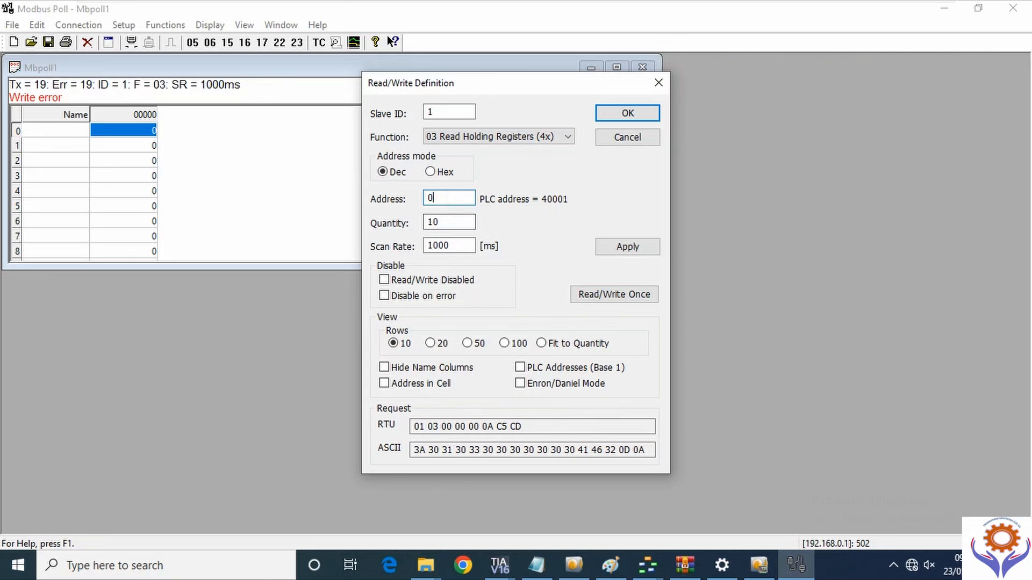
pyautogui.doubleClick(433, 199)
pyautogui.write('1')
pyautogui.click(618, 115)
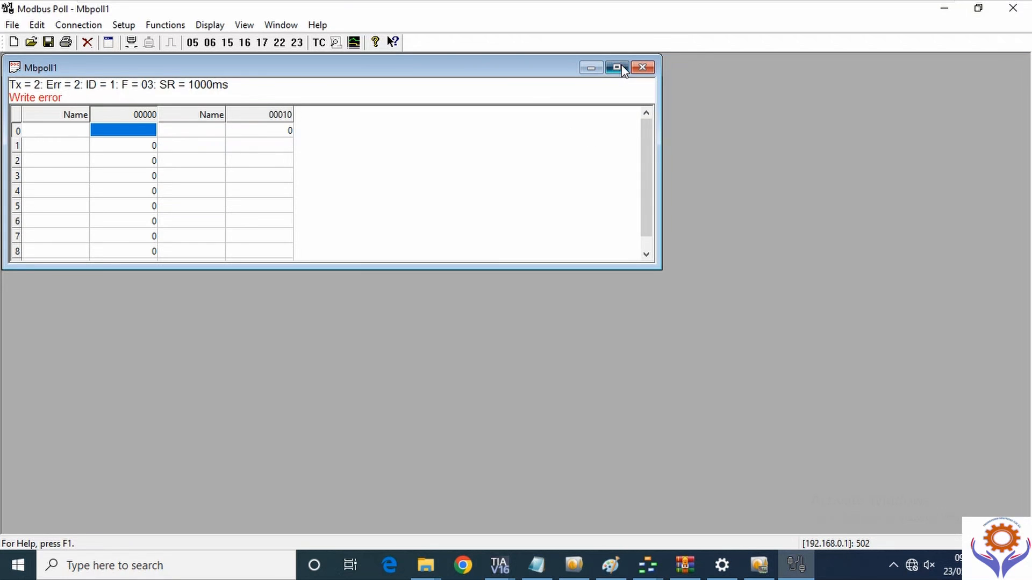
pyautogui.click(616, 67)
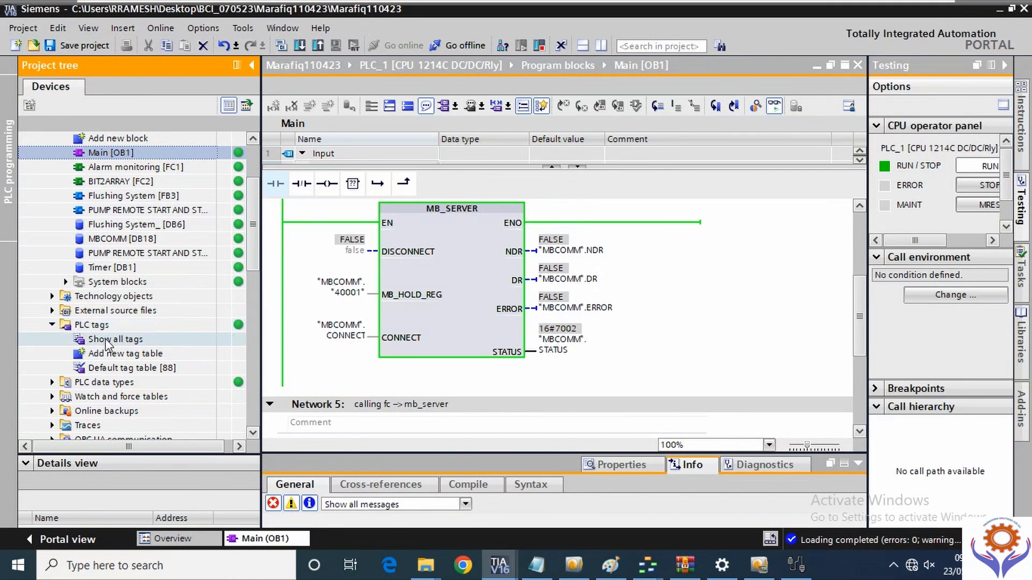
# - Switch to TIA Portal, show all PLC tags of PLC_1 sorted by address, and examine their monitored values and input addresses
pyautogui.doubleClick(105, 339)
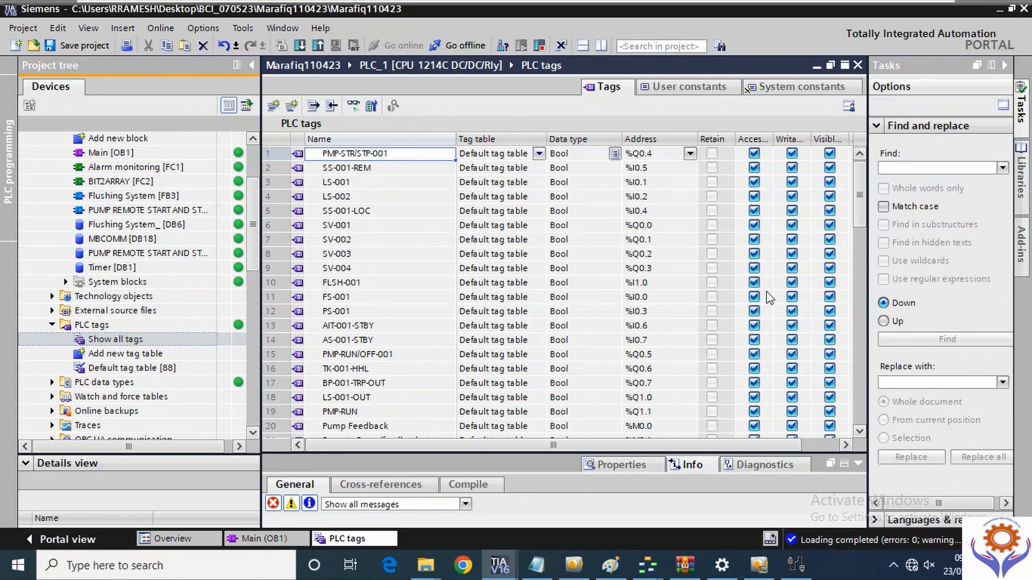
pyautogui.click(669, 140)
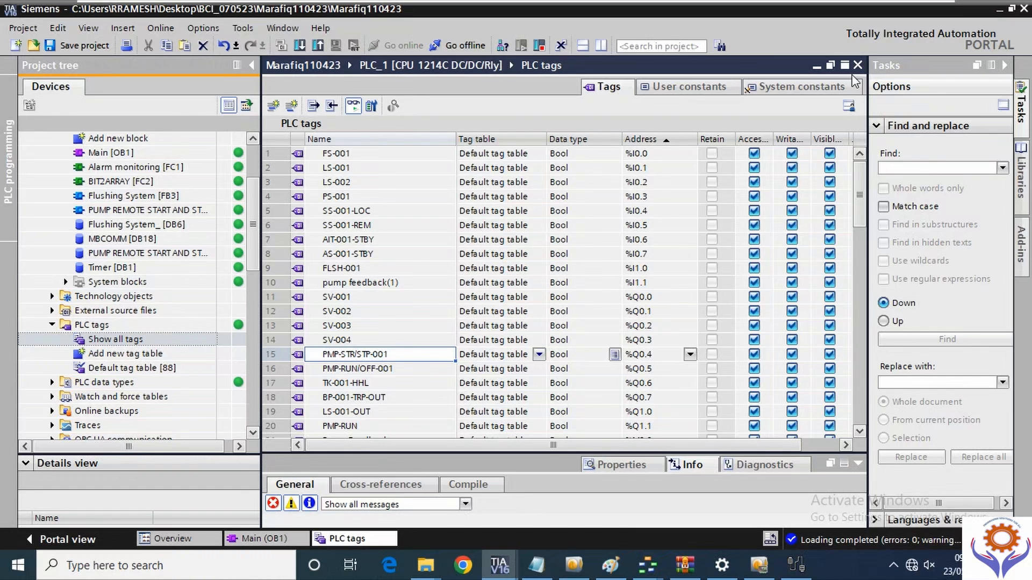
pyautogui.click(1007, 66)
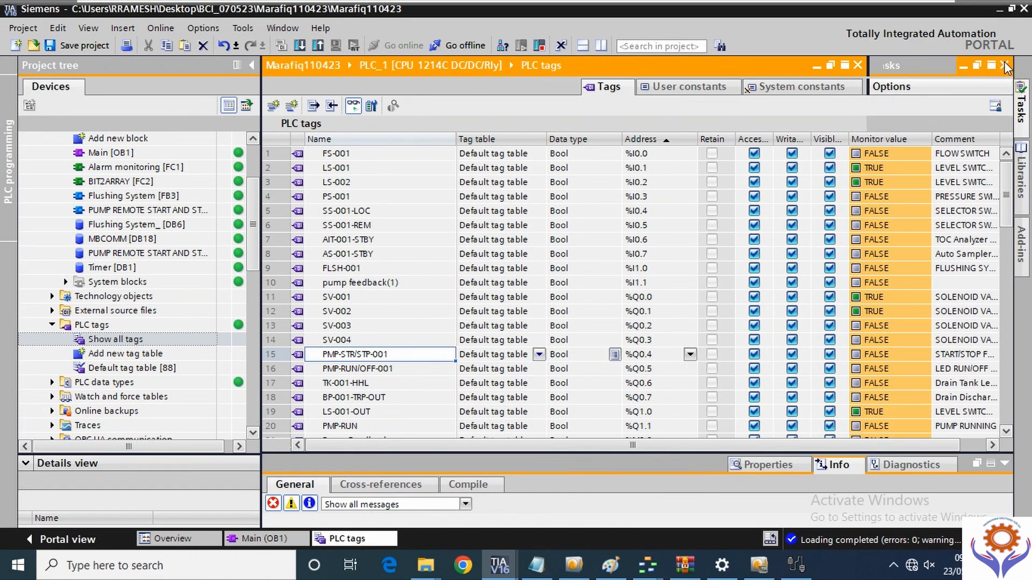
pyautogui.click(672, 183)
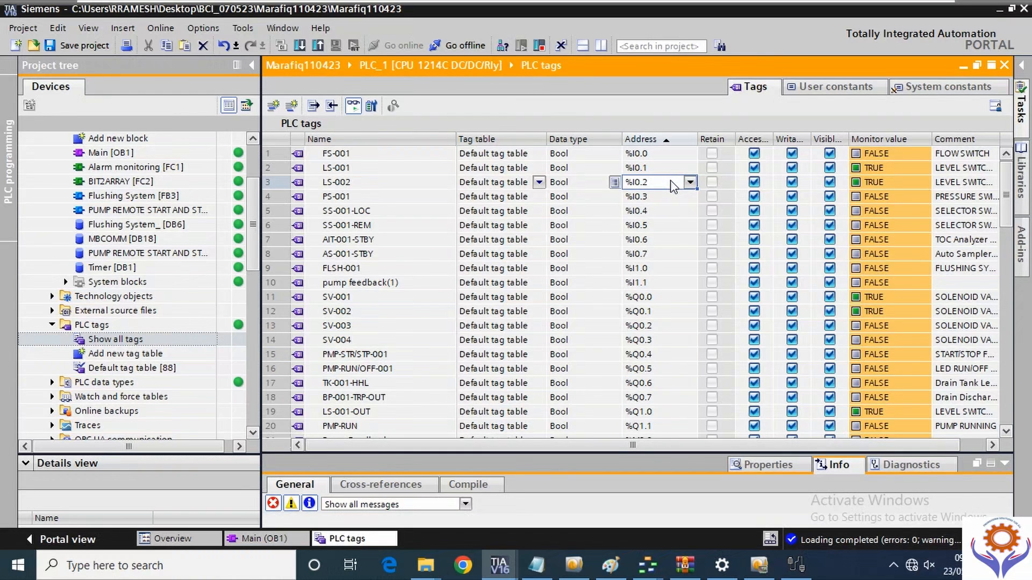
pyautogui.click(669, 254)
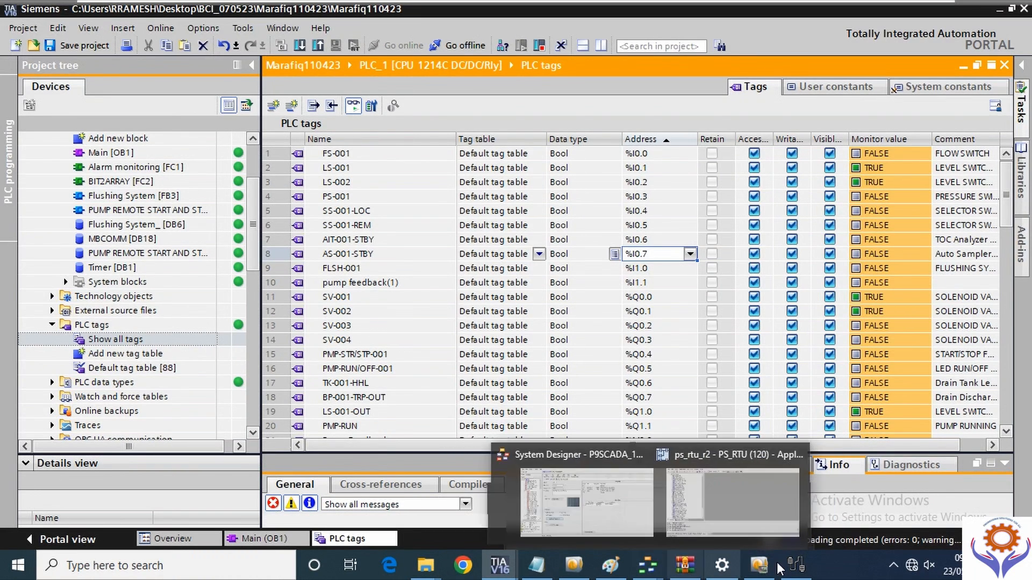
# - Switch to Modbus Poll and configure the 02 Read Discrete Inputs definition with address 0 and quantity 6
pyautogui.click(792, 565)
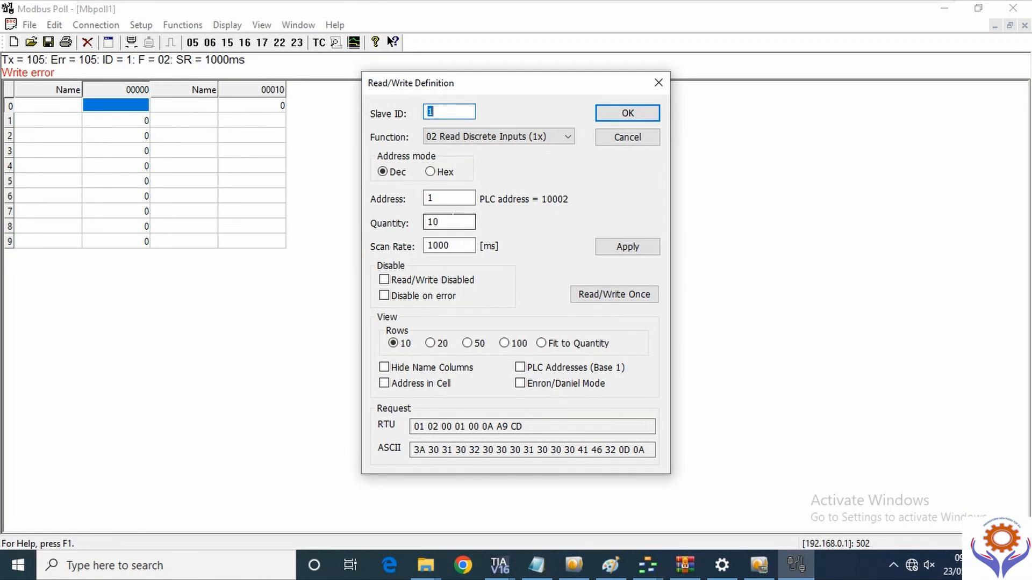
pyautogui.click(433, 198)
pyautogui.doubleClick(433, 198)
pyautogui.write('0')
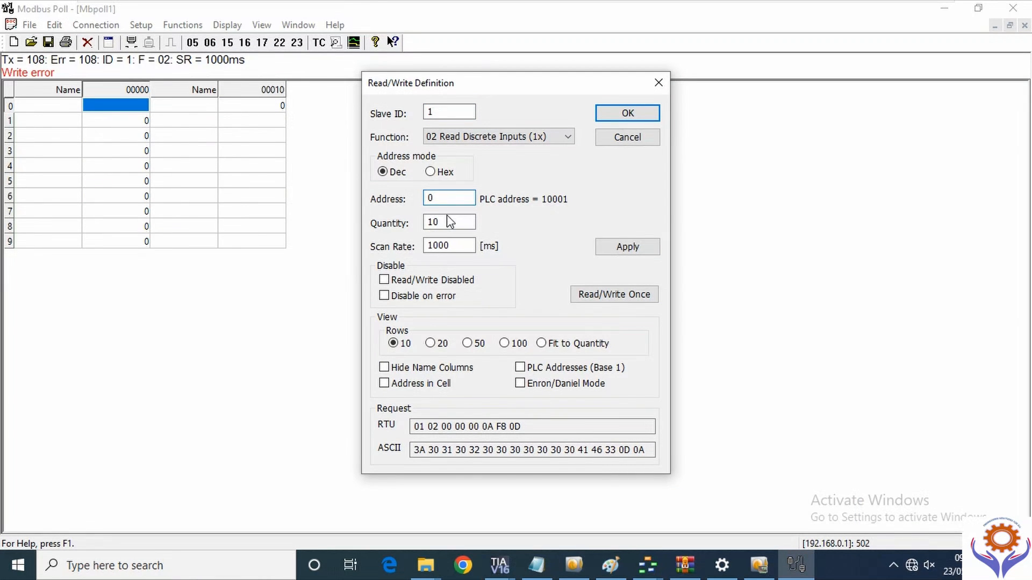
pyautogui.press('Tab')
pyautogui.write('6')
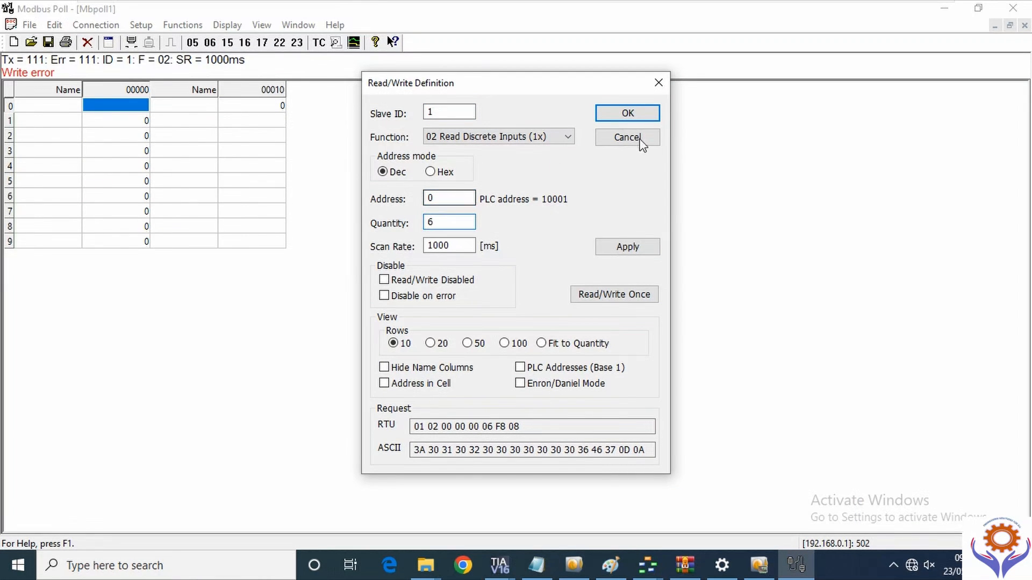
pyautogui.click(628, 113)
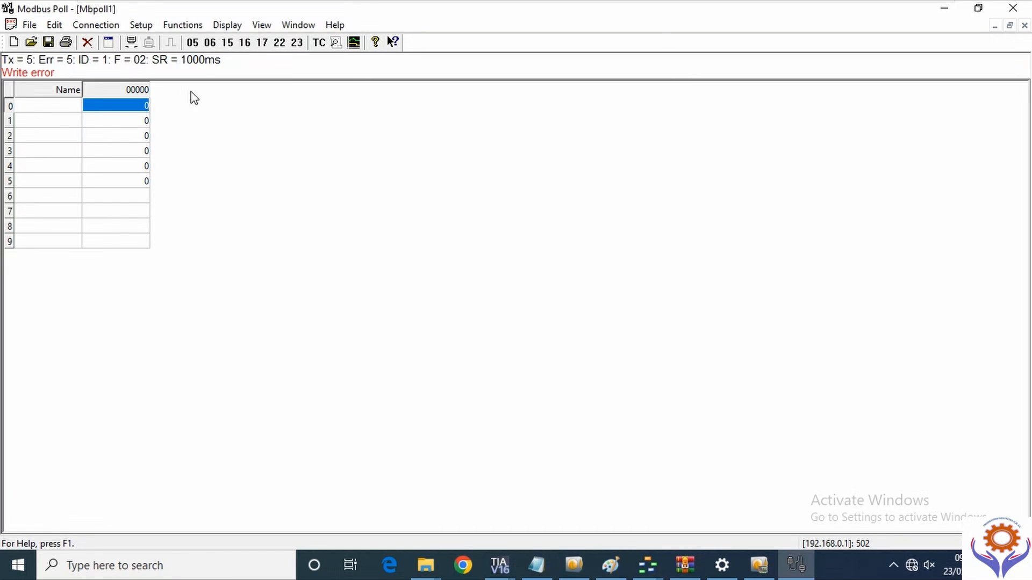
# - Change the poll's read definition to function 01 Read Coils (0x) with address 0 and quantity 14
pyautogui.click(141, 28)
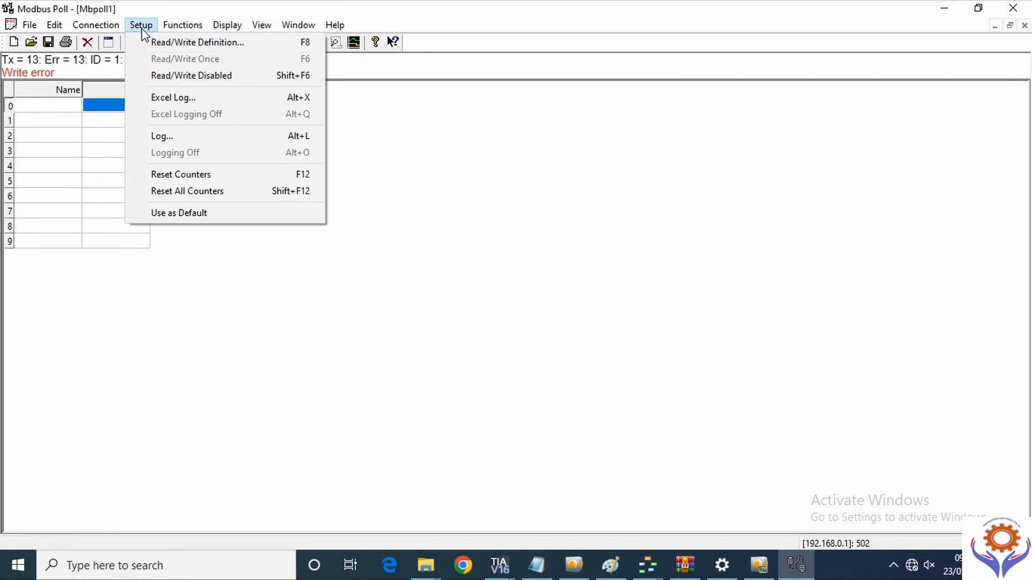
pyautogui.click(166, 43)
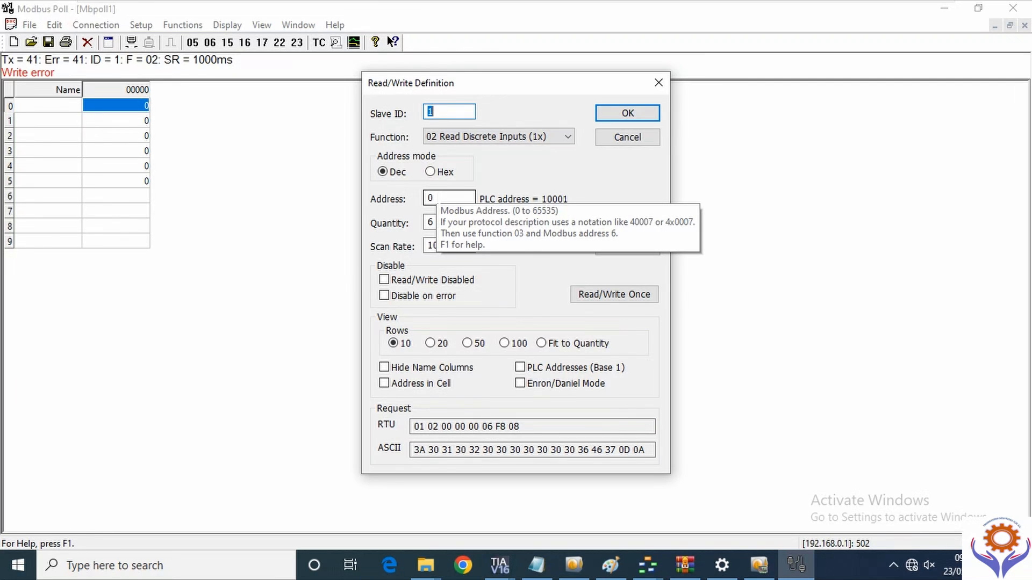
pyautogui.click(440, 197)
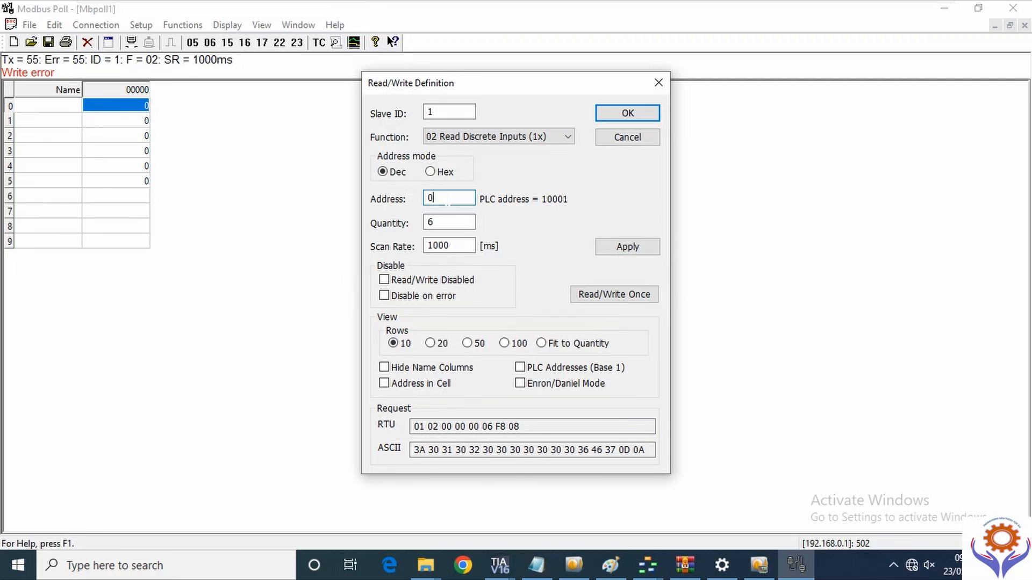
pyautogui.click(496, 141)
pyautogui.click(487, 148)
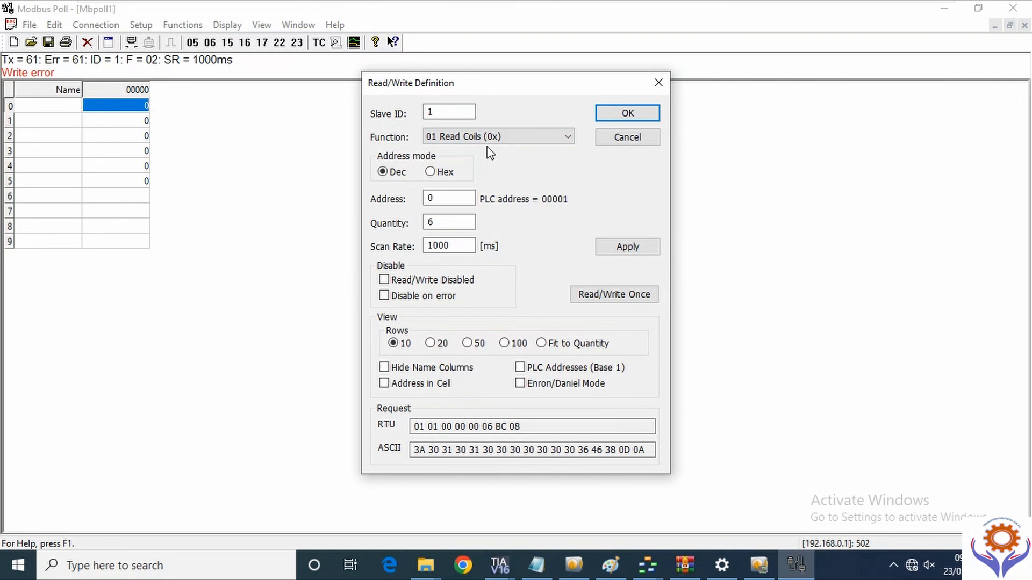
pyautogui.doubleClick(461, 196)
pyautogui.write('1')
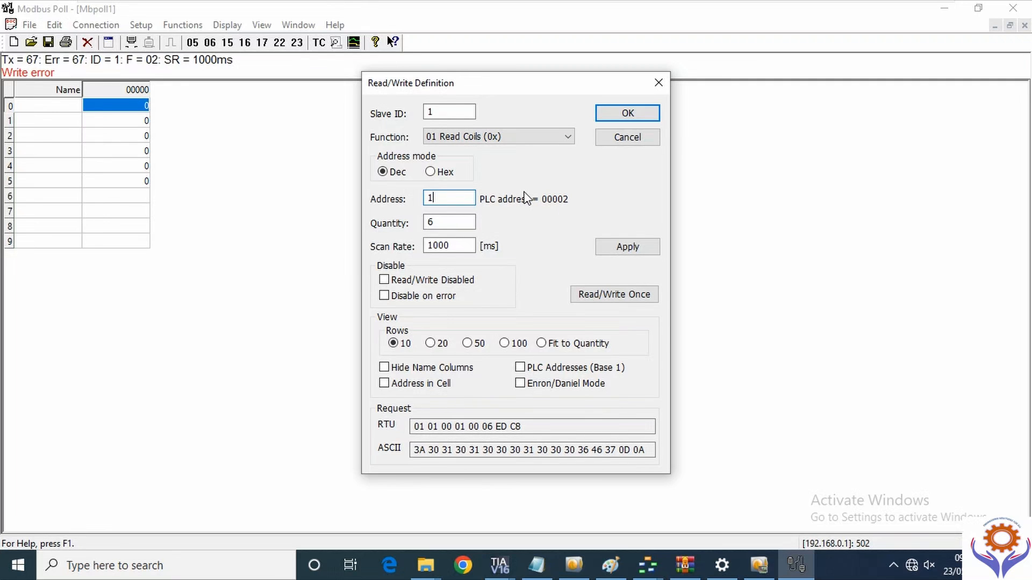
pyautogui.moveTo(434, 199); pyautogui.dragTo(417, 196)
pyautogui.write('0')
pyautogui.press('Tab')
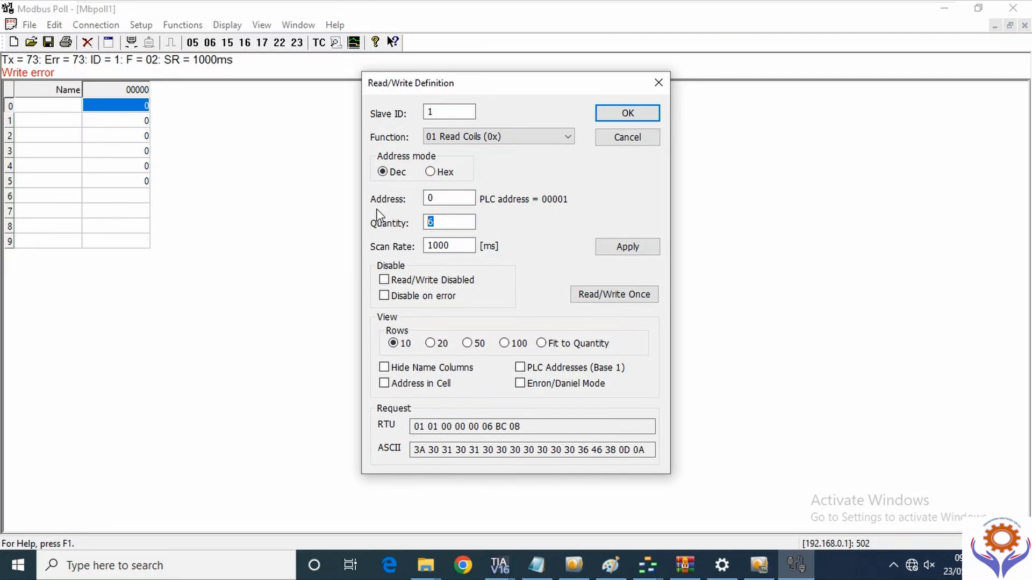
pyautogui.write('14')
pyautogui.click(627, 113)
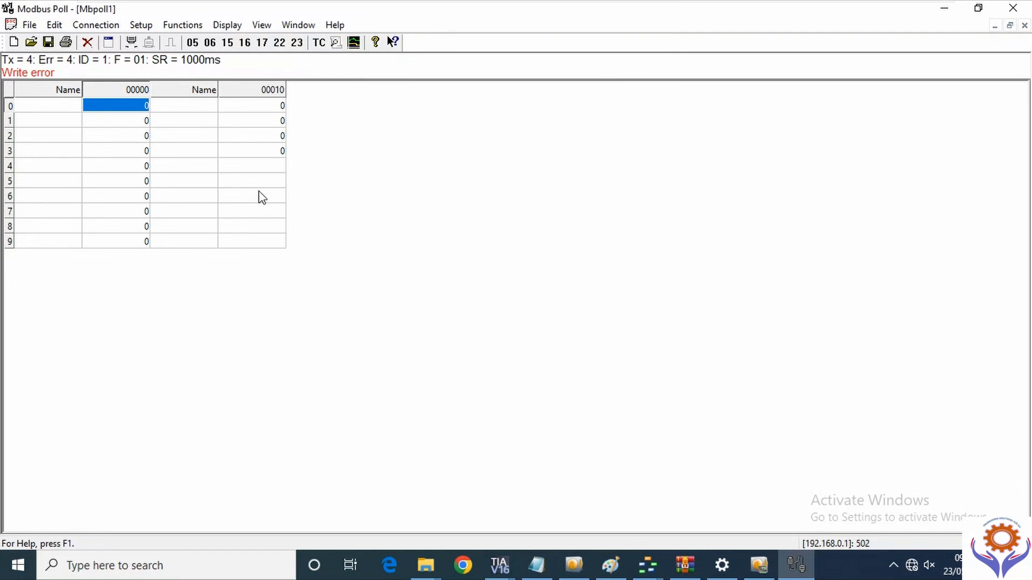
# - Set the quantity of the Read Coils definition to 6
pyautogui.click(140, 25)
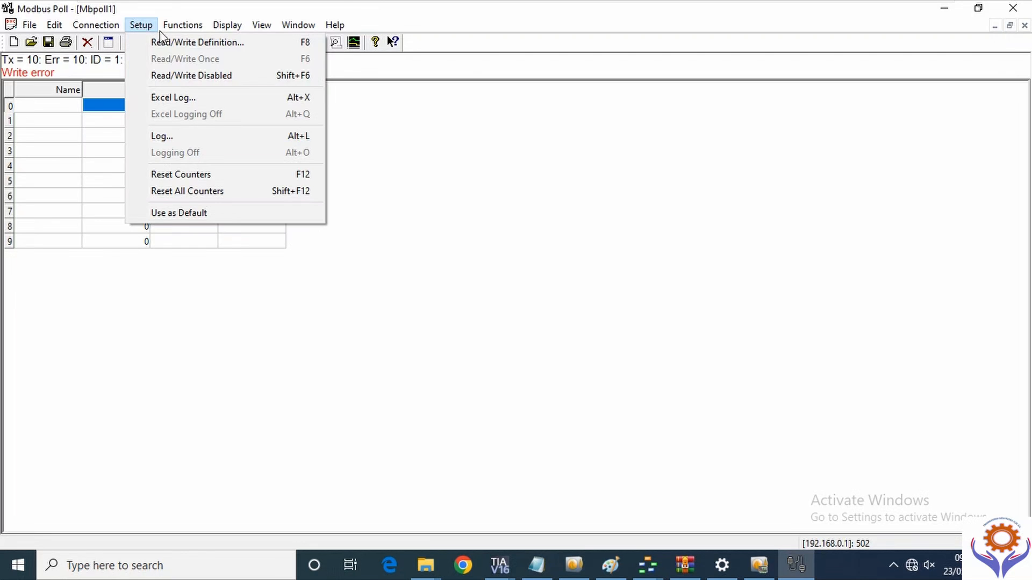
pyautogui.moveTo(161, 35)
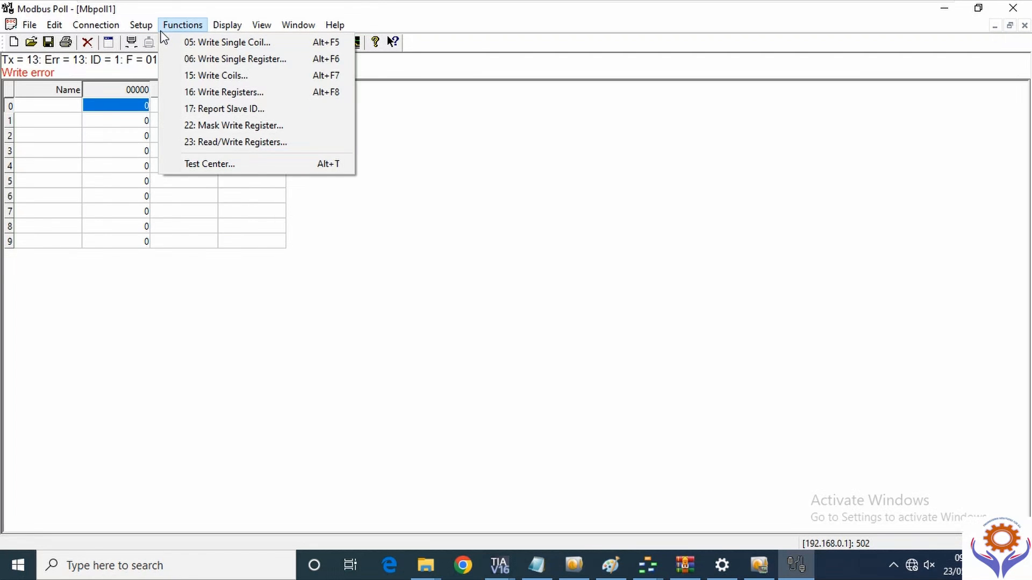
pyautogui.click(153, 42)
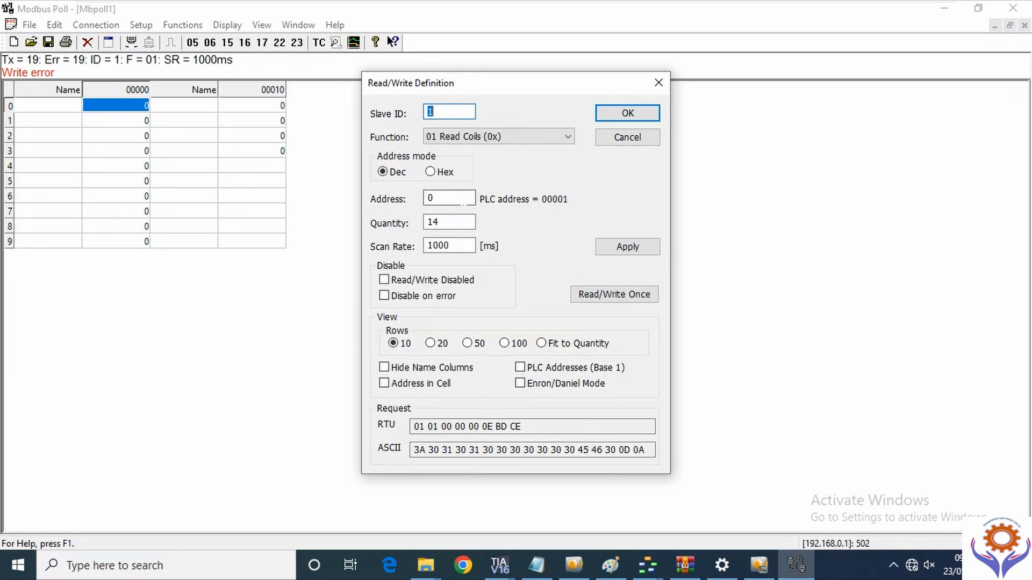
pyautogui.doubleClick(438, 222)
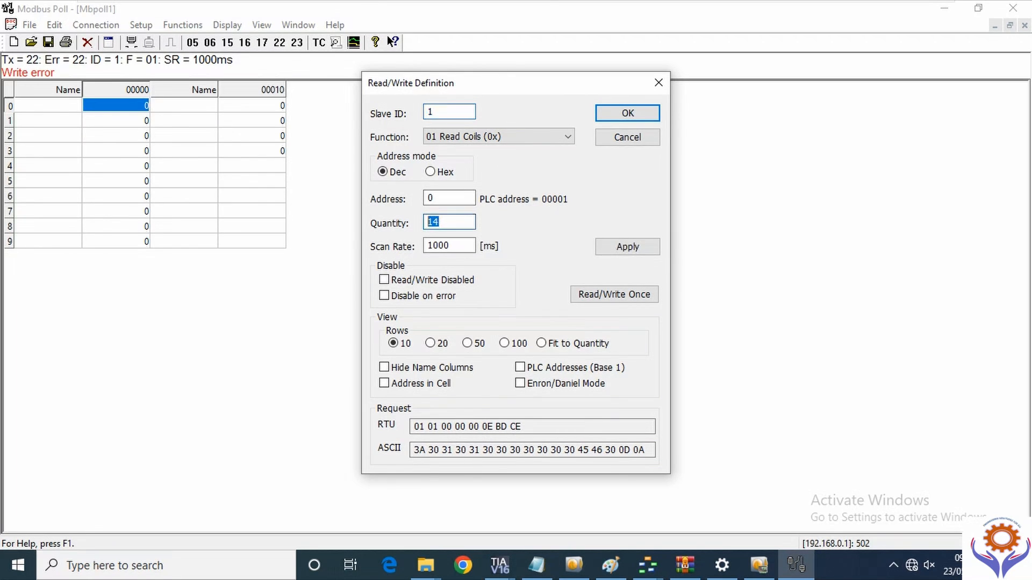
pyautogui.write('6')
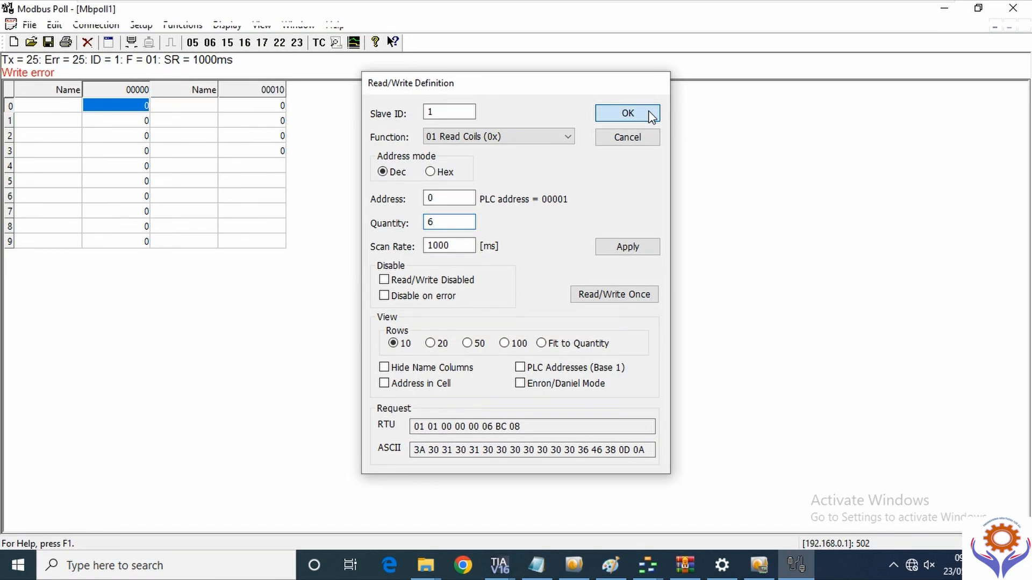
pyautogui.click(648, 112)
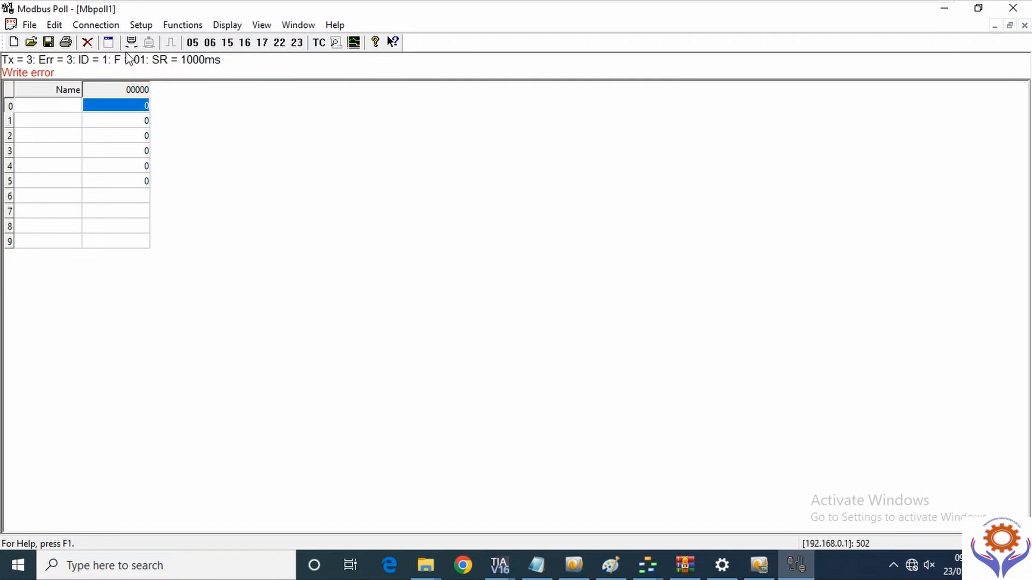
# - Change the function of the poll's Read/Write Definition to 04 Read Input Registers (3x)
pyautogui.click(110, 26)
pyautogui.moveTo(144, 31)
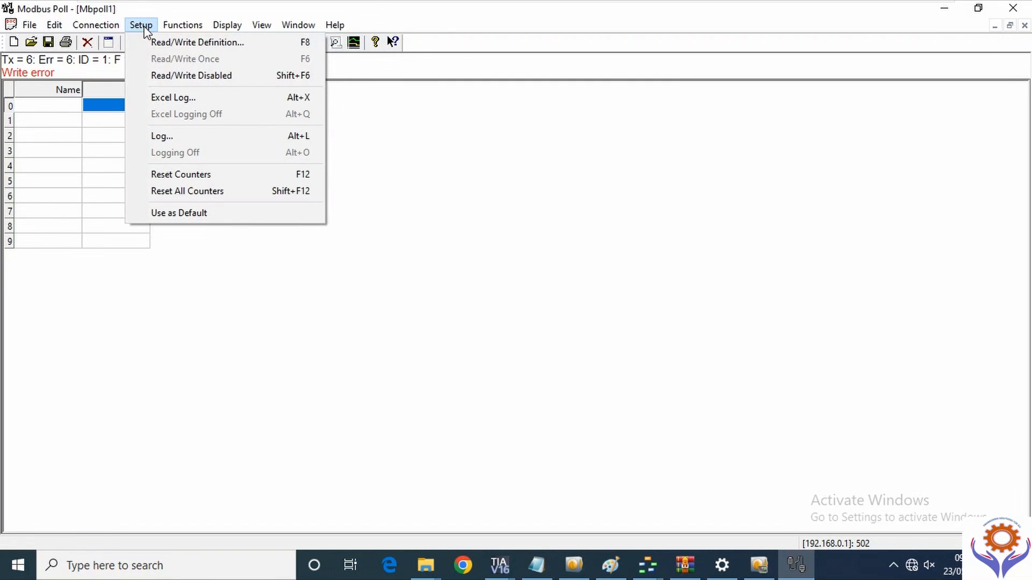
pyautogui.click(181, 43)
pyautogui.click(562, 138)
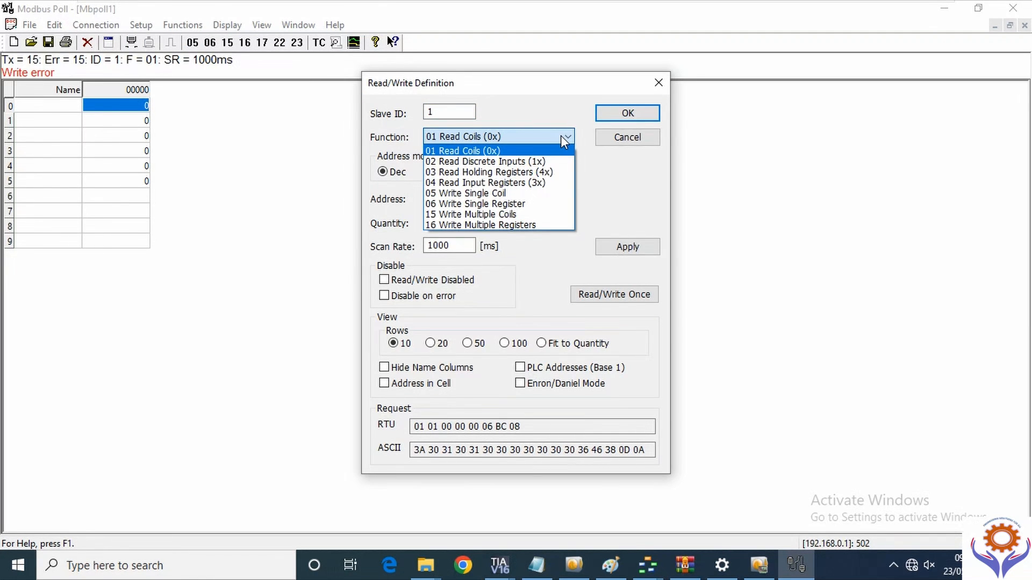
pyautogui.click(540, 183)
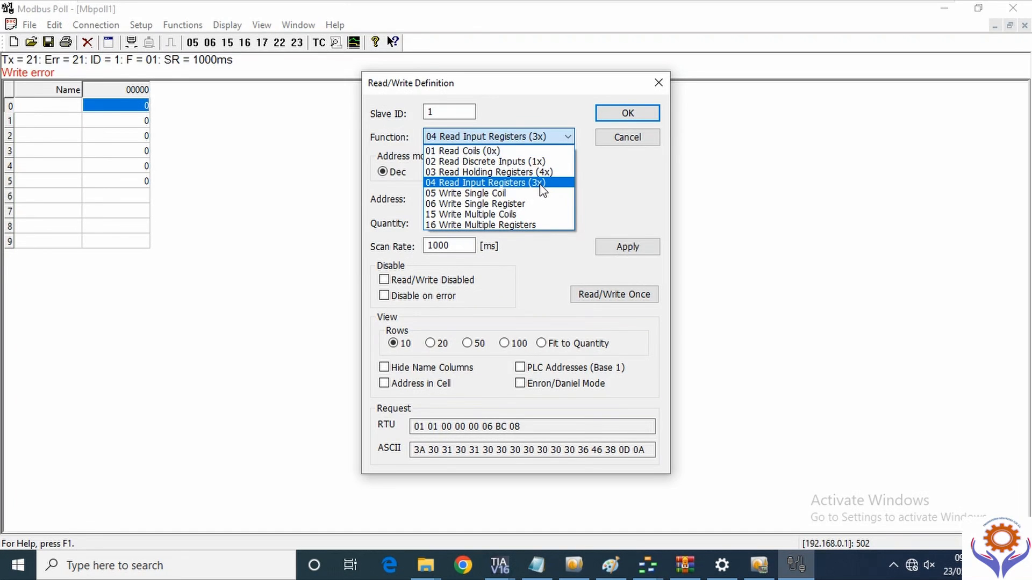
pyautogui.click(624, 113)
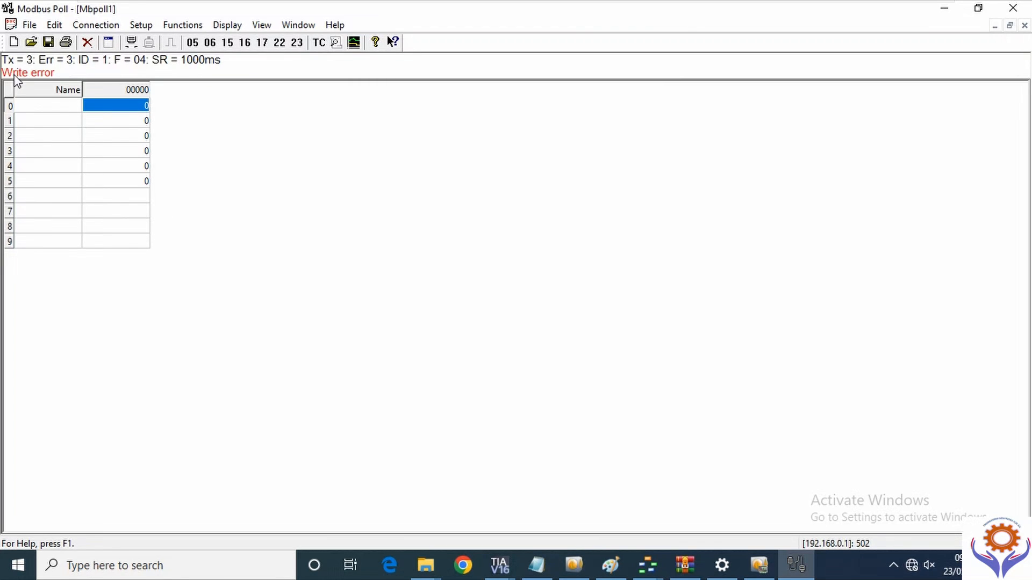
# - Open the poll's Read/Write Definition and its list of functions
pyautogui.click(95, 25)
pyautogui.moveTo(142, 28)
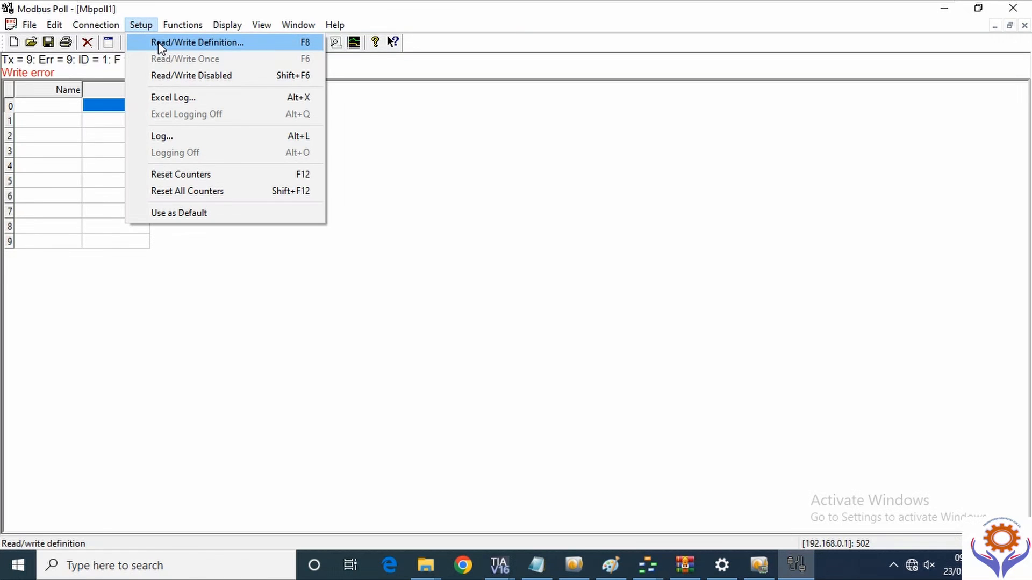
pyautogui.click(160, 43)
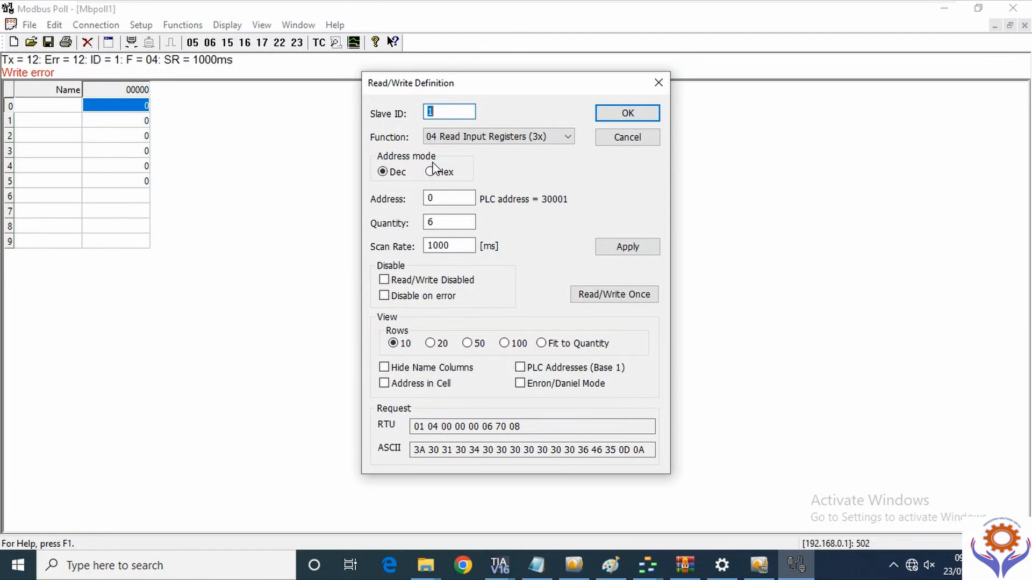
pyautogui.click(456, 137)
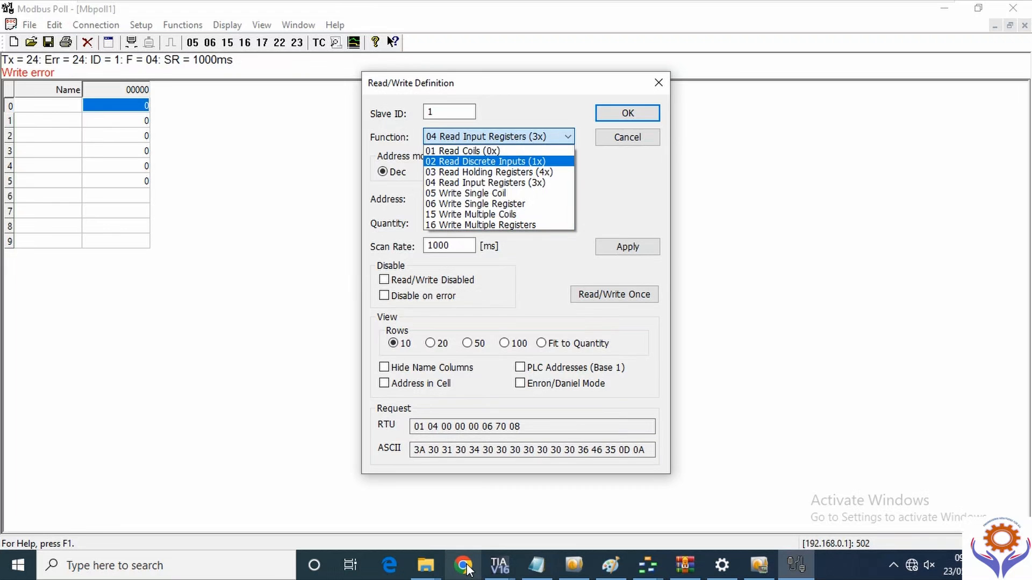
# - Switch to the Marafiq110423 project in TIA Portal and open the Main [OB1] block with its MB_SERVER call
pyautogui.click(499, 568)
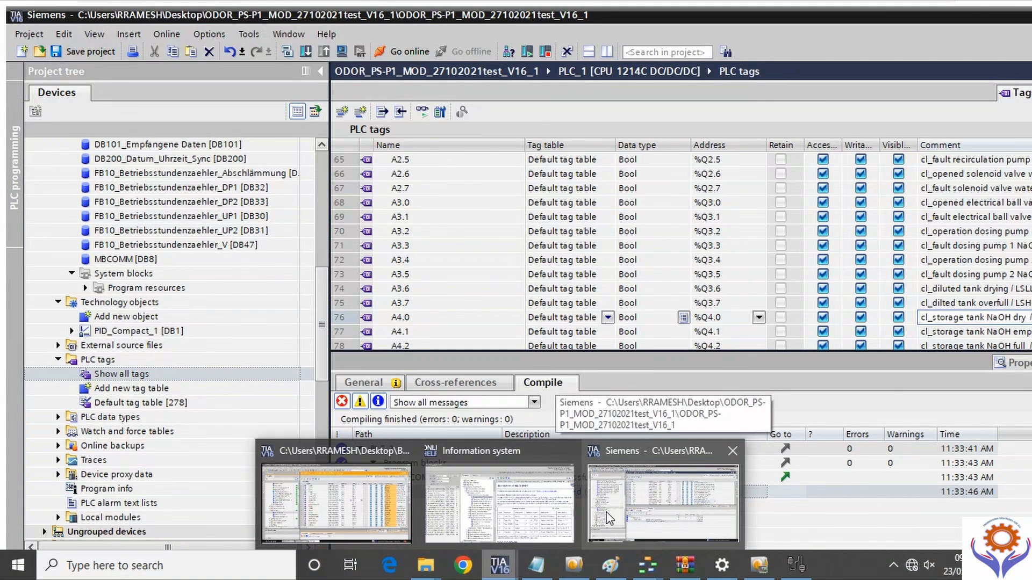
pyautogui.click(606, 513)
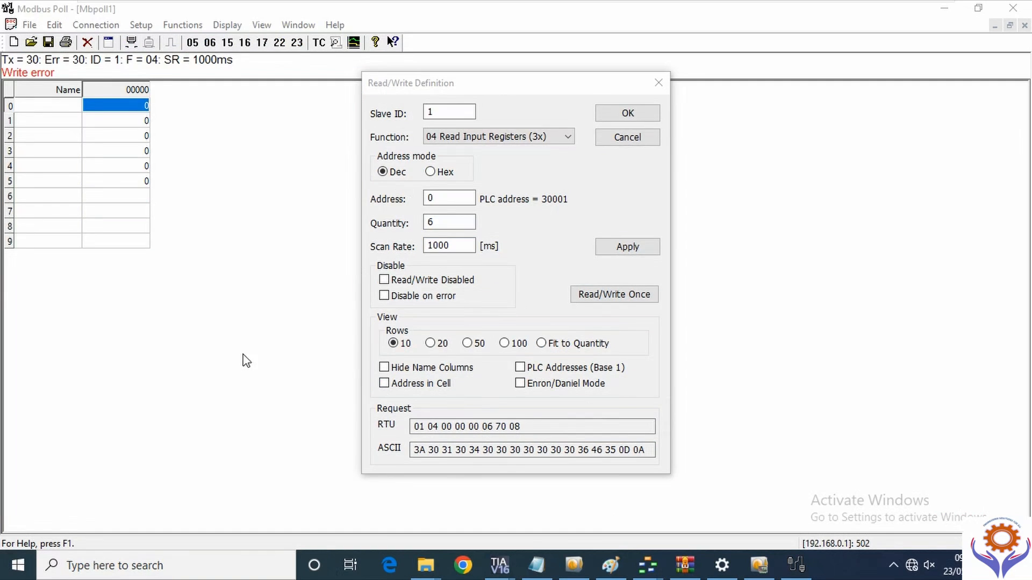
pyautogui.moveTo(499, 570)
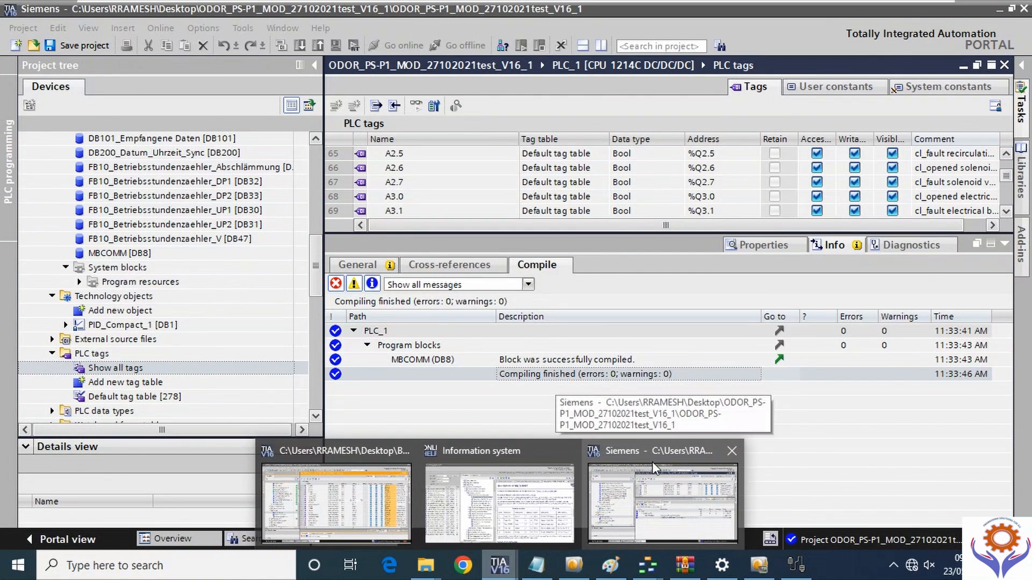
pyautogui.click(652, 468)
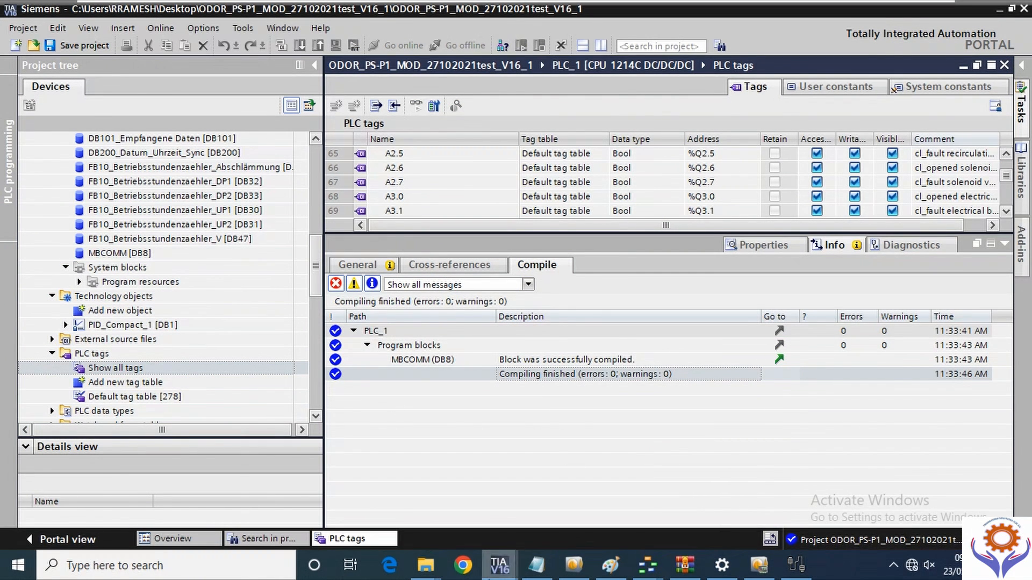
pyautogui.moveTo(498, 565)
pyautogui.click(366, 445)
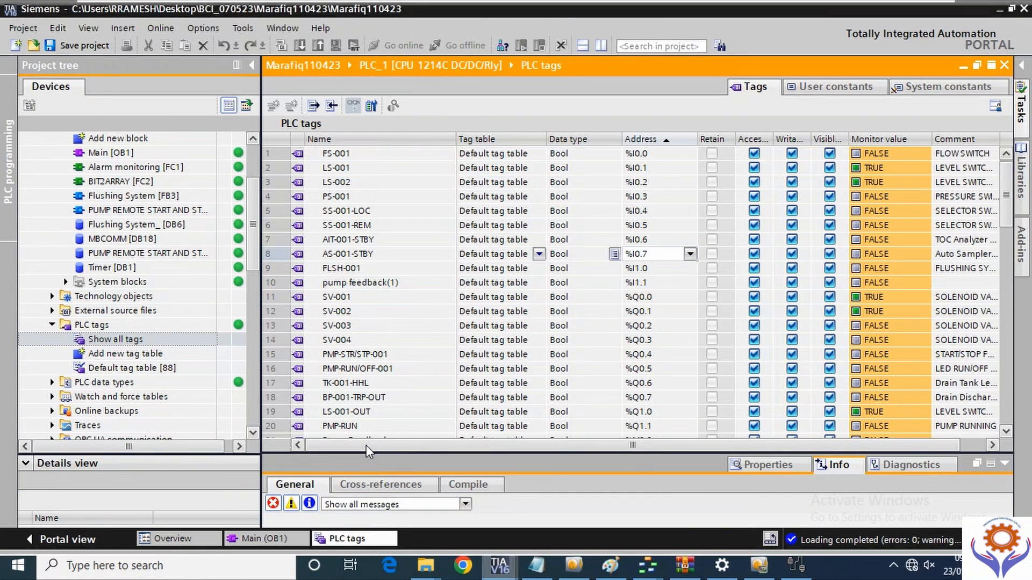
pyautogui.scroll(3, 254, 180)
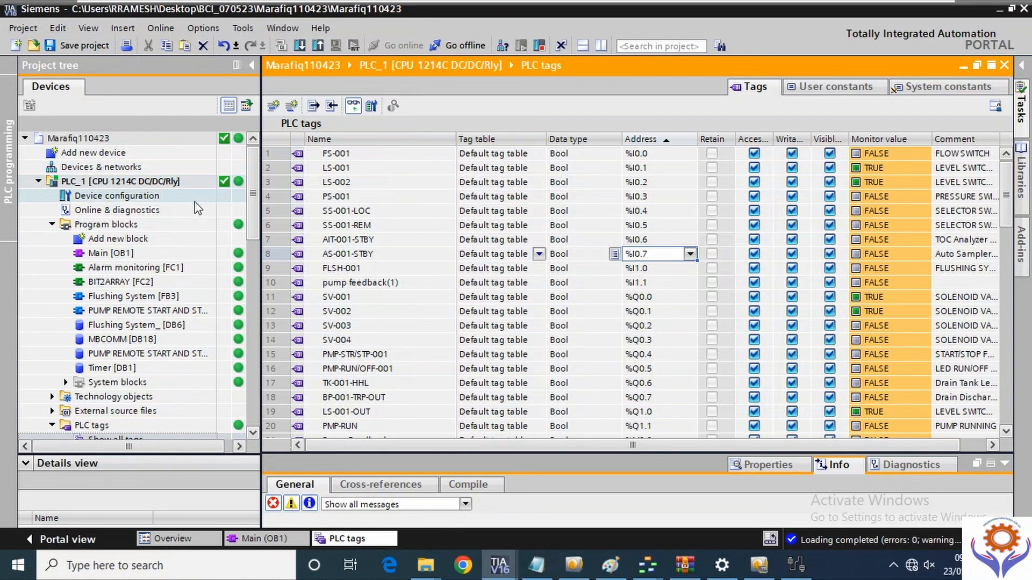
pyautogui.doubleClick(118, 255)
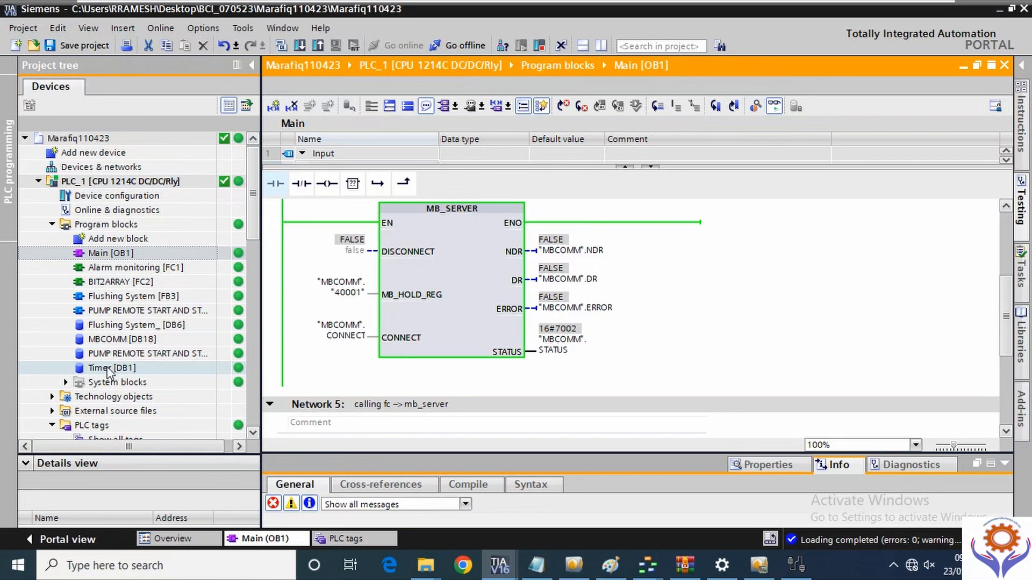
# - Open the MBCOMM [DB18] data block and expand CONNECT down to the individual RemoteAddress ADDR bytes
pyautogui.click(108, 340)
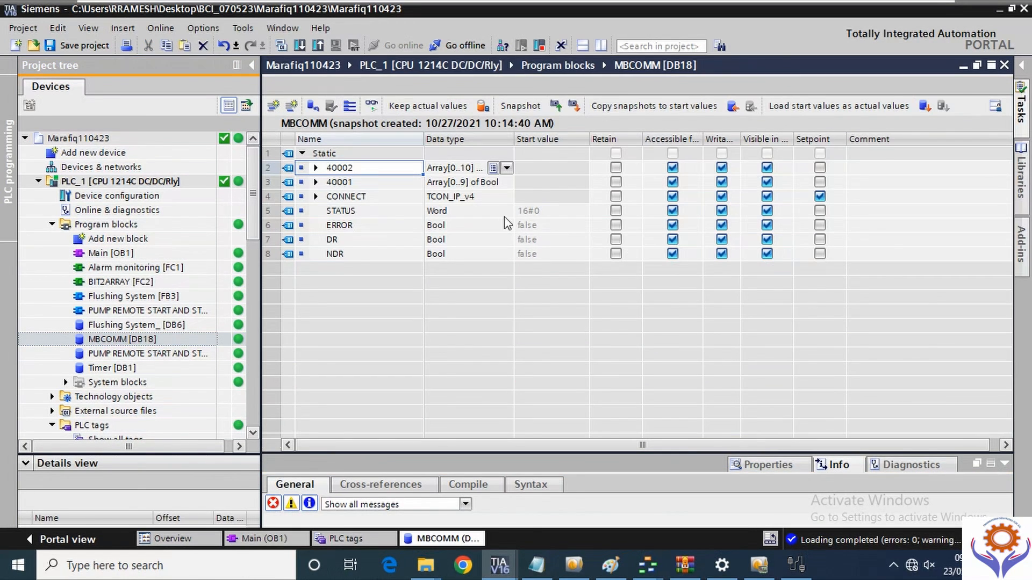
pyautogui.click(317, 197)
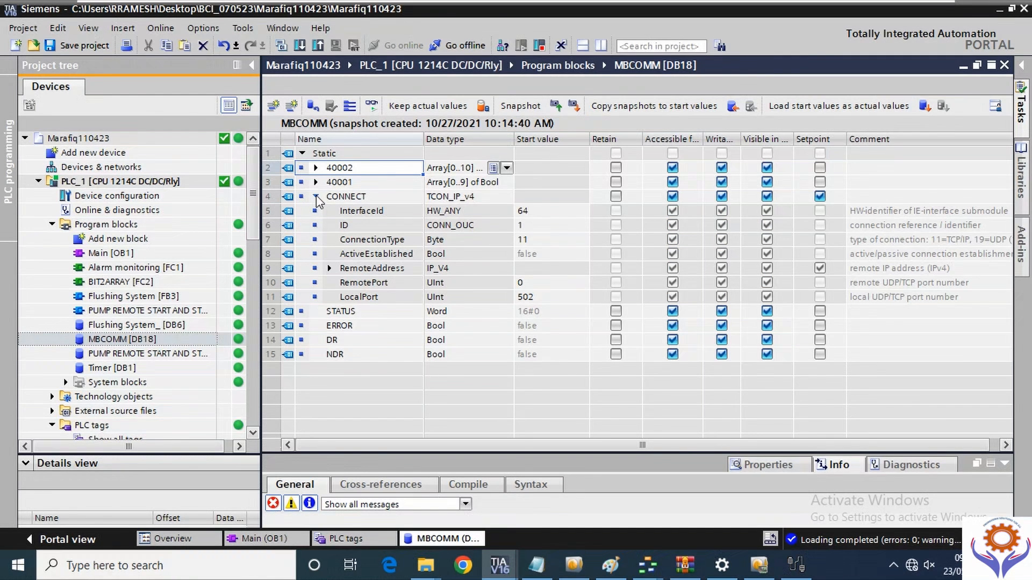
pyautogui.click(329, 269)
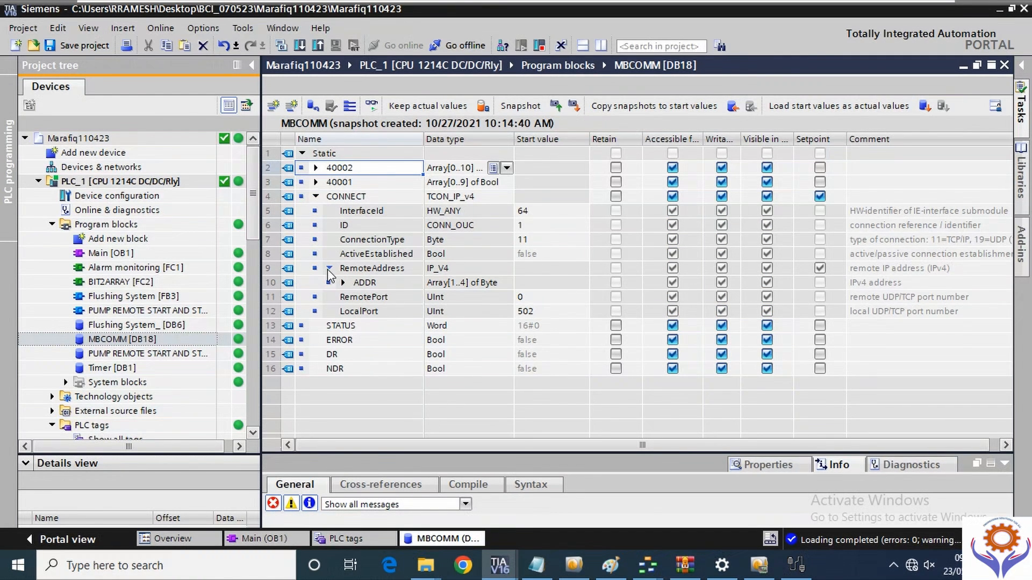
pyautogui.click(343, 282)
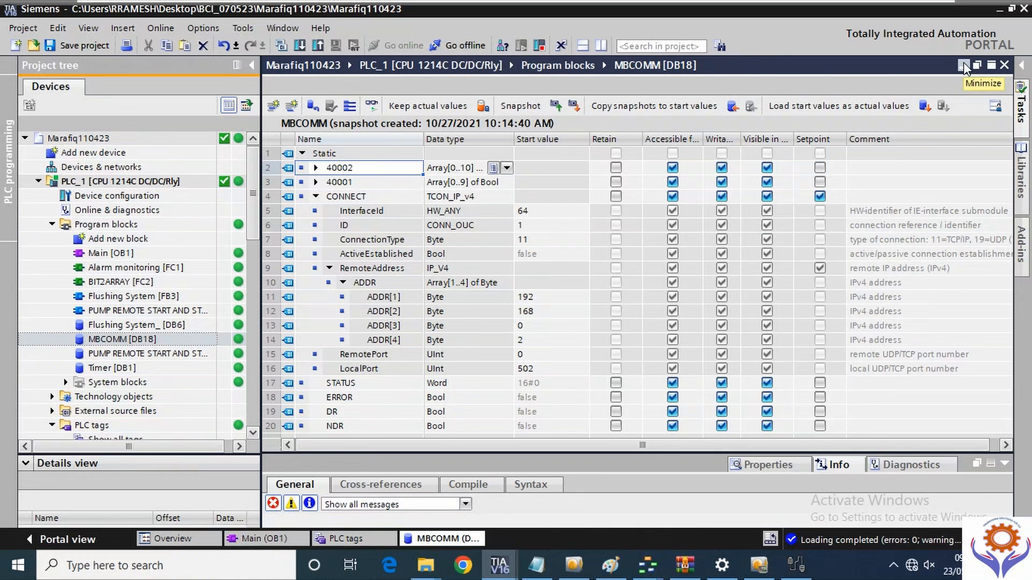
# - Open the Windows network settings and bring up the Internet Protocol Version 4 (TCP/IPv4) properties of the Ethernet0 adapter
pyautogui.click(914, 569)
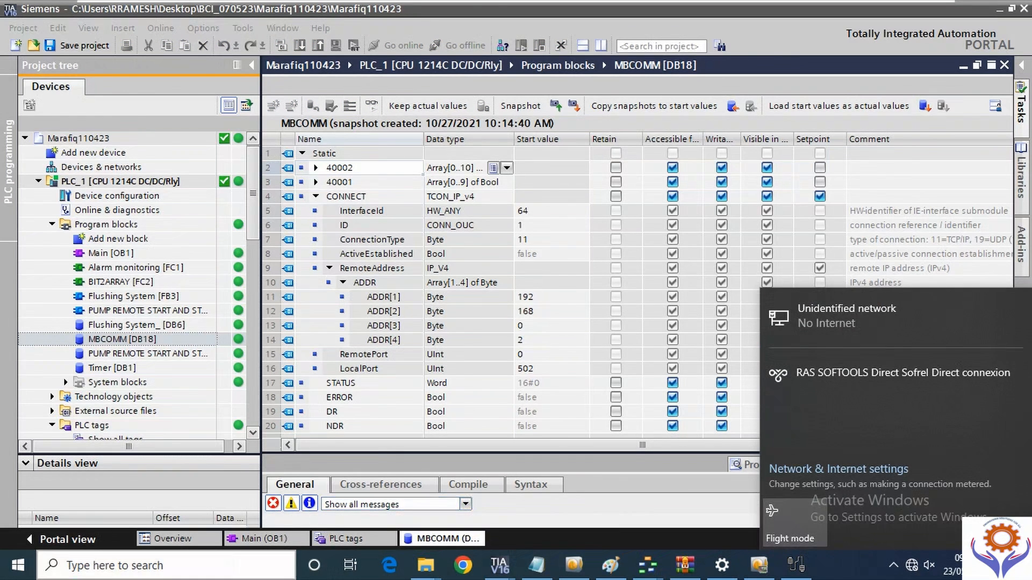
pyautogui.click(195, 564)
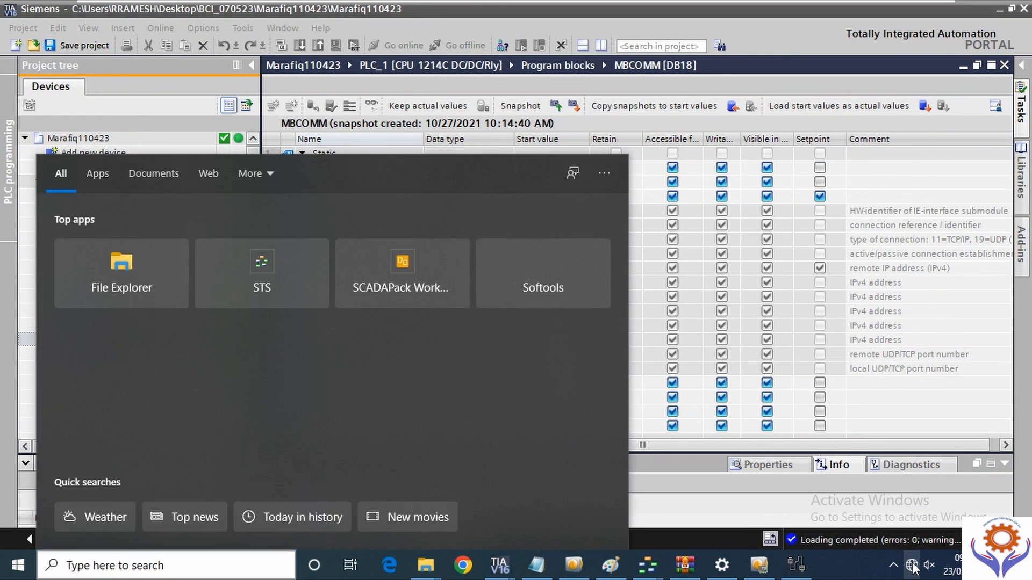
pyautogui.click(912, 567)
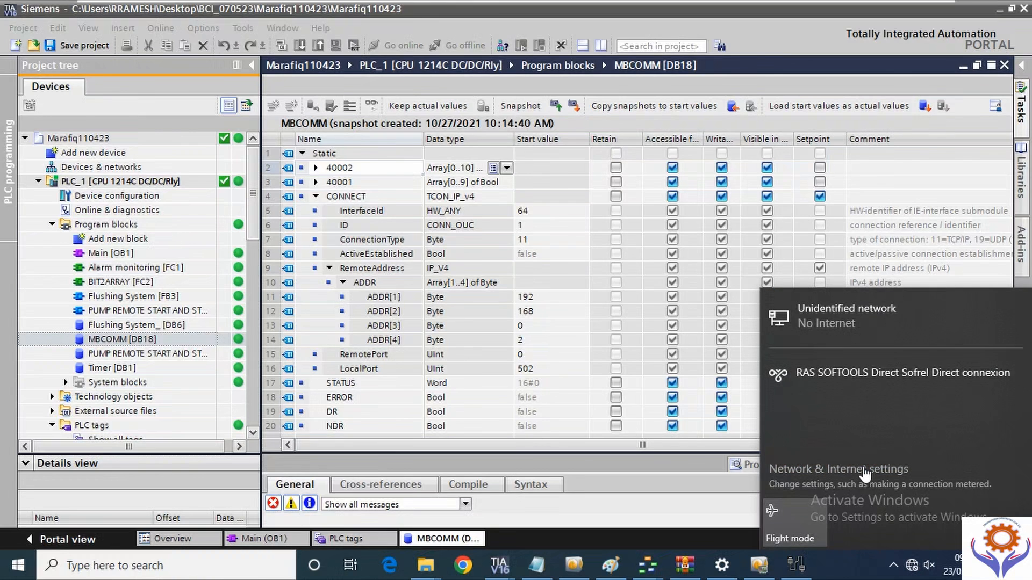
pyautogui.click(865, 471)
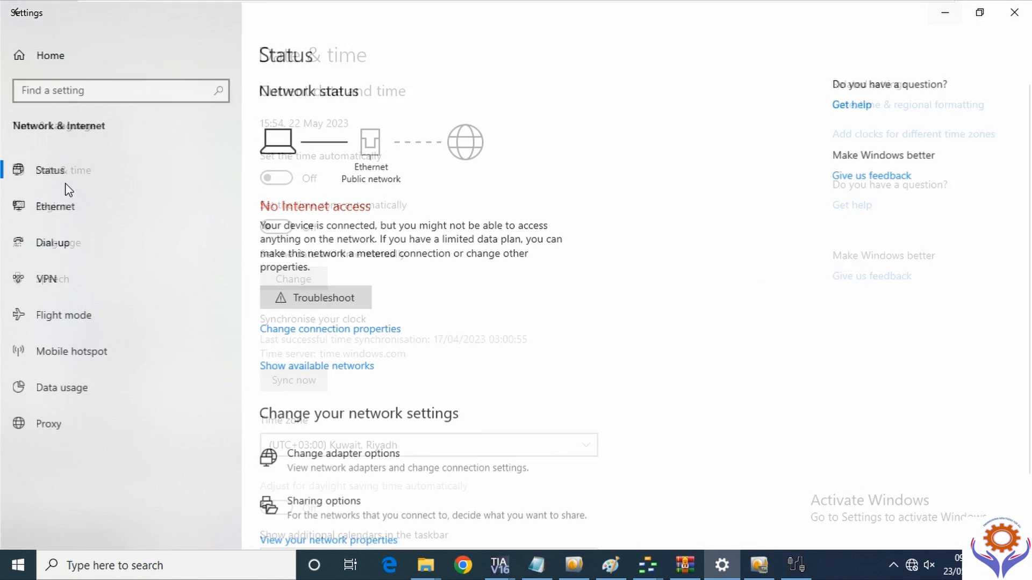
pyautogui.click(70, 208)
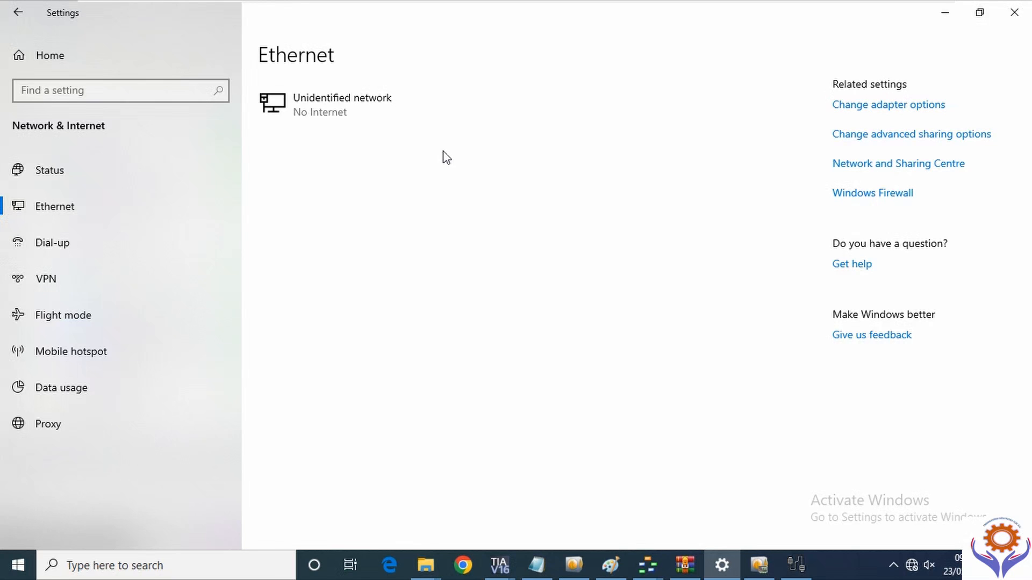
pyautogui.doubleClick(437, 120)
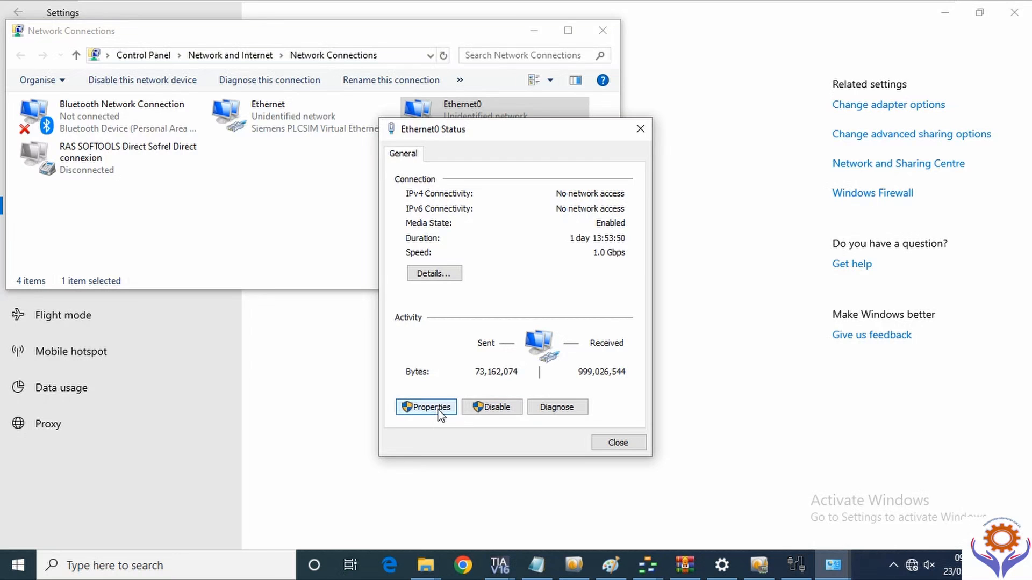
pyautogui.press('Return')
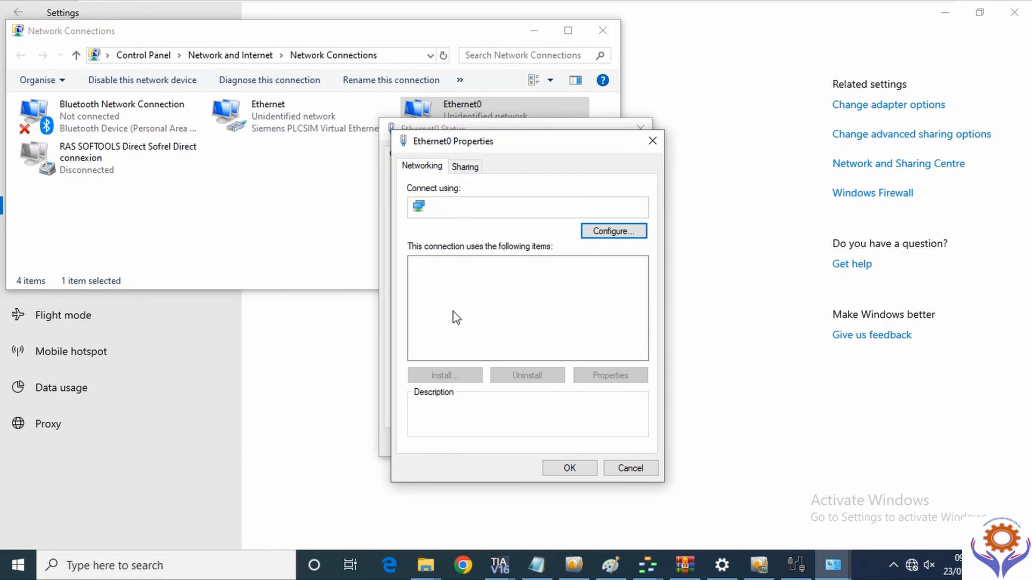
pyautogui.doubleClick(527, 329)
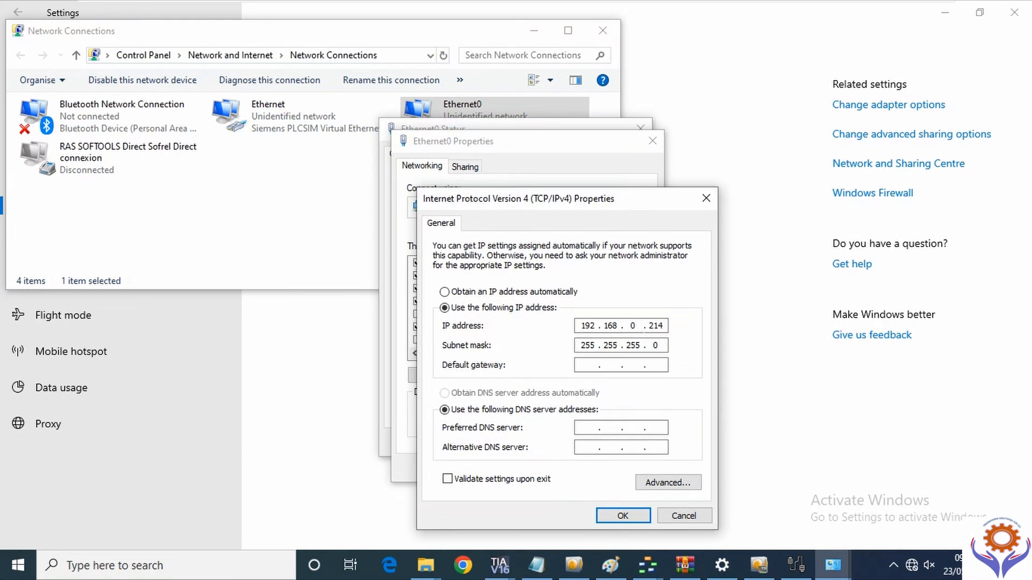
# - Set the Ethernet0 adapter's IP address to 192.168.0.2 and apply the change
pyautogui.doubleClick(649, 325)
pyautogui.write('2')
pyautogui.press('Tab')
pyautogui.click(664, 366)
pyautogui.click(644, 516)
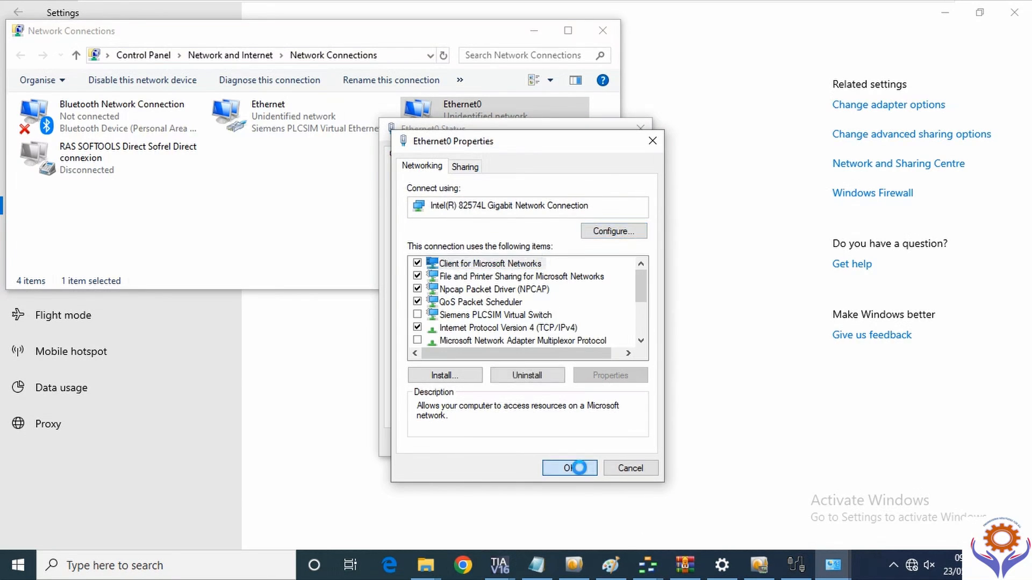
pyautogui.click(576, 468)
pyautogui.click(611, 441)
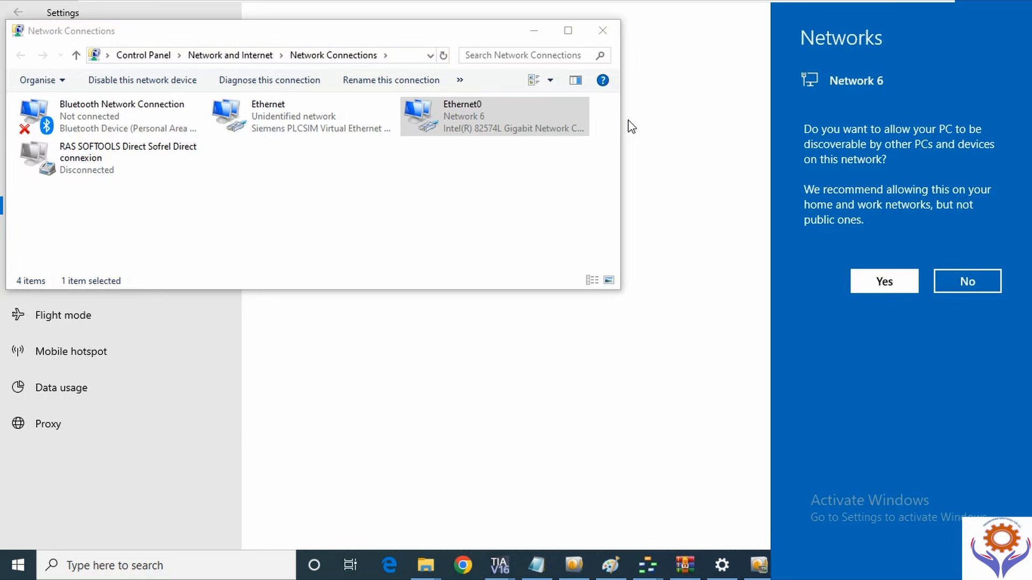
# - Put away the network settings windows and take PLC_1 online again in TIA Portal
pyautogui.click(601, 32)
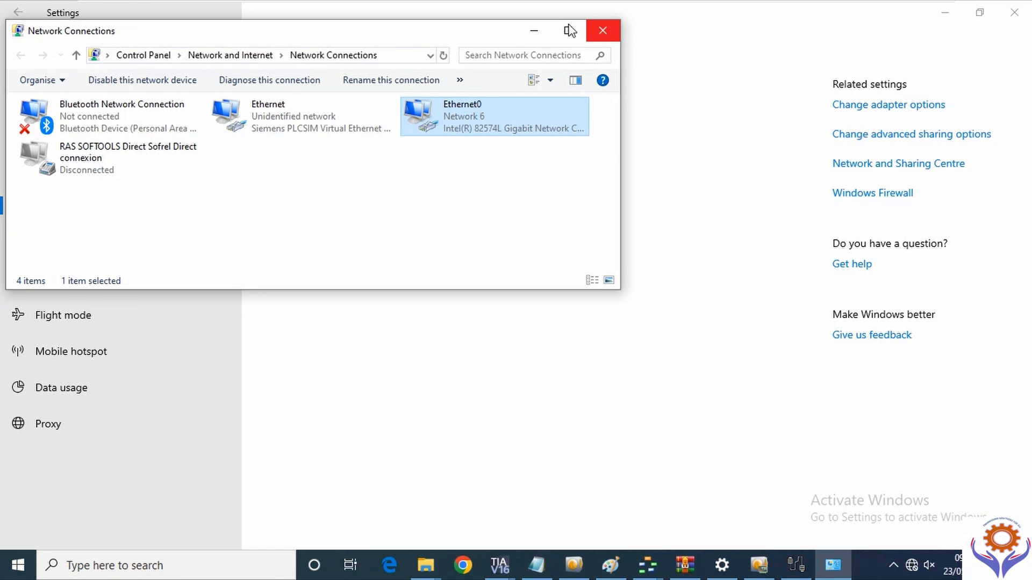
pyautogui.click(535, 31)
pyautogui.click(944, 12)
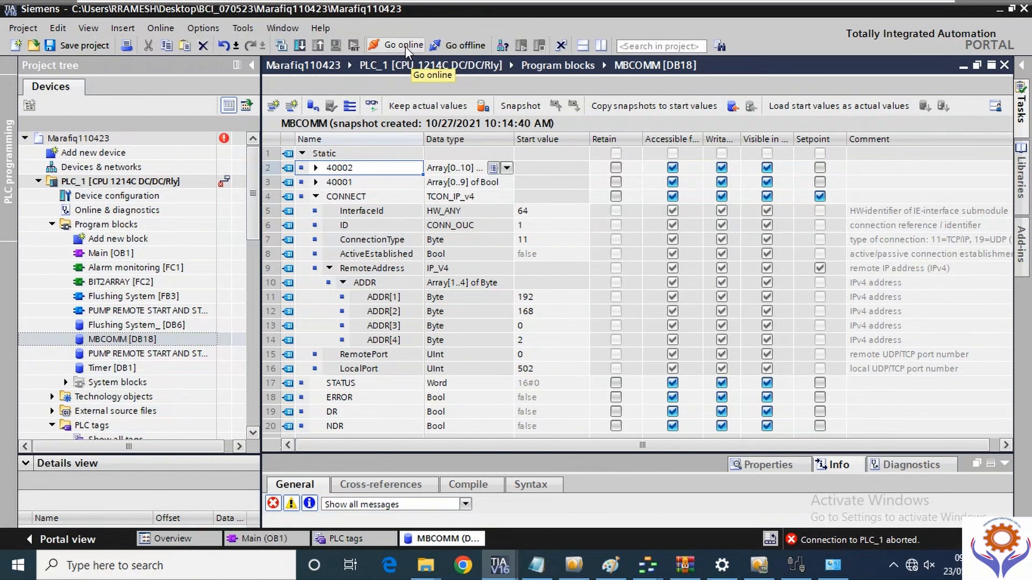
pyautogui.moveTo(759, 570)
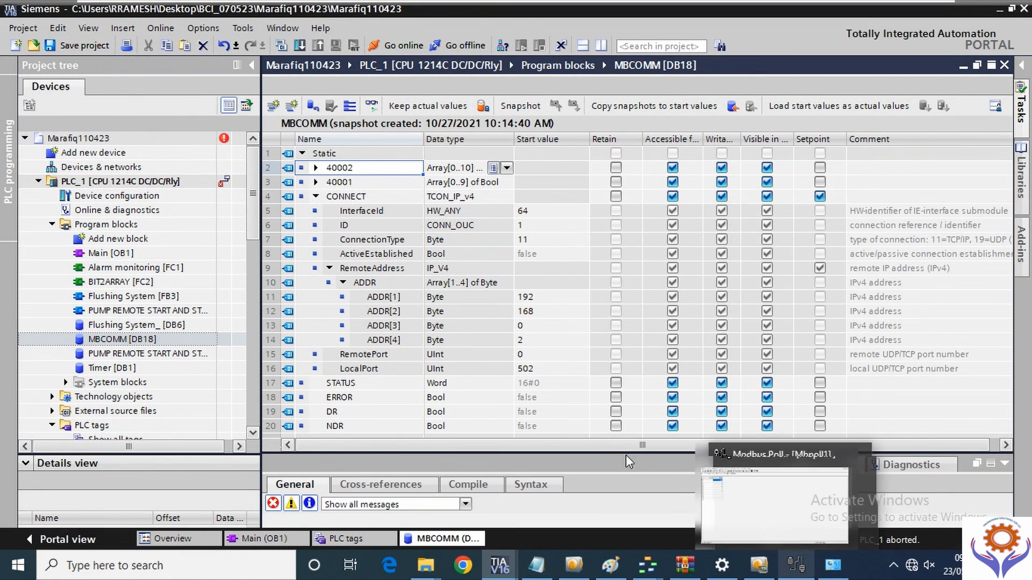
pyautogui.click(398, 48)
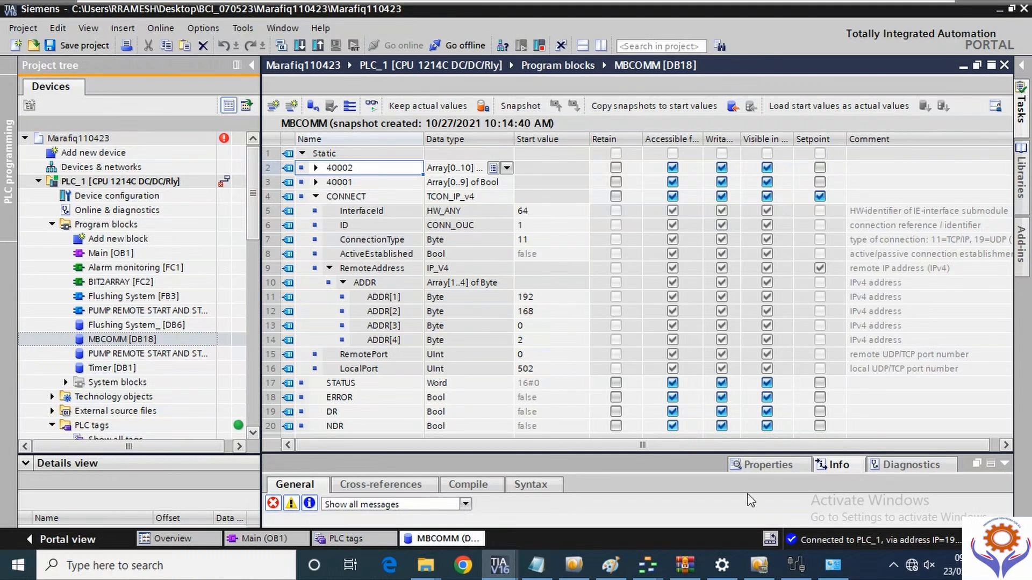
# - Switch to Modbus Poll and set the read definition to function 02 Read Discrete Inputs (1x) with quantity 15
pyautogui.click(798, 567)
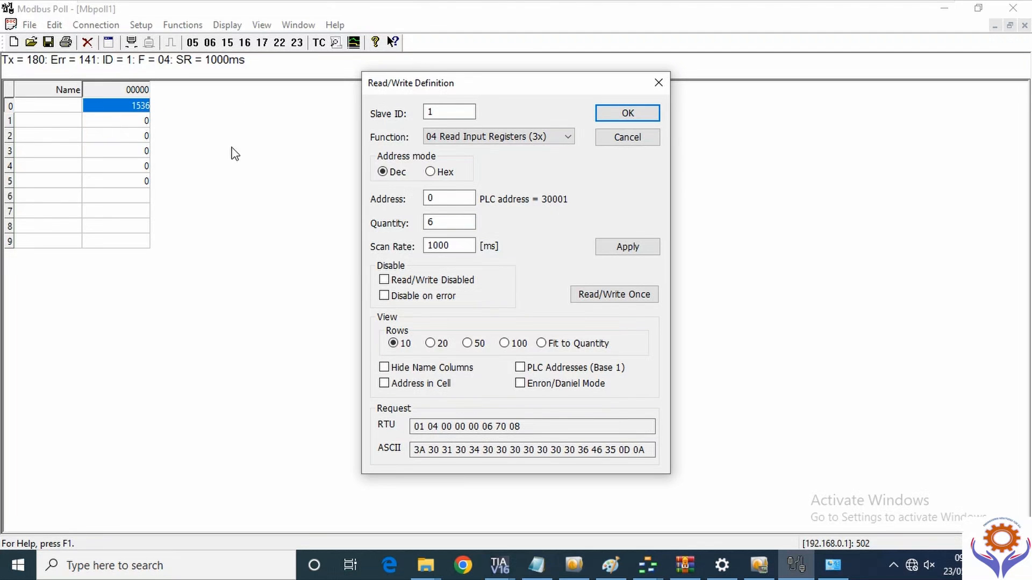
pyautogui.click(529, 149)
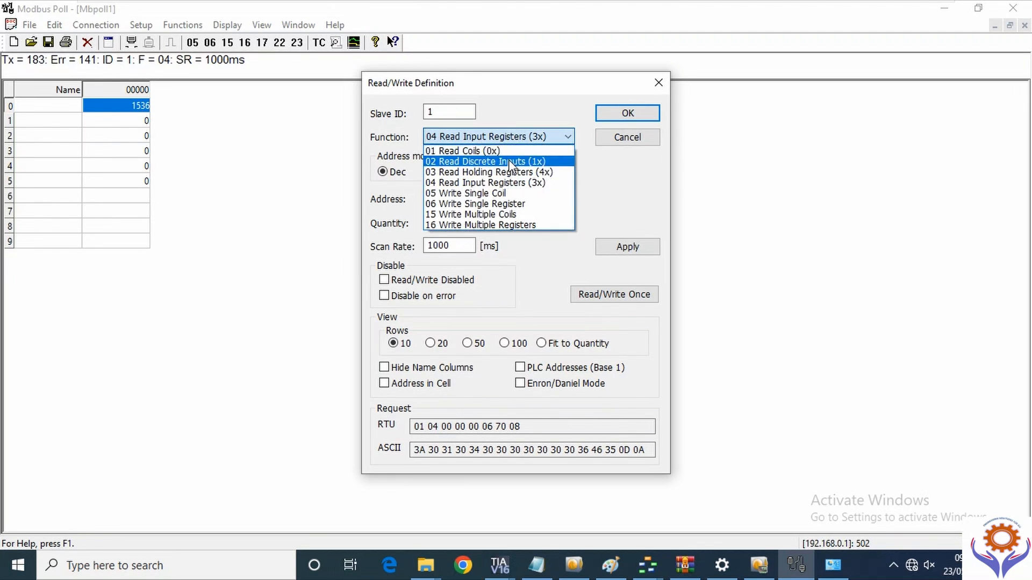
pyautogui.click(508, 160)
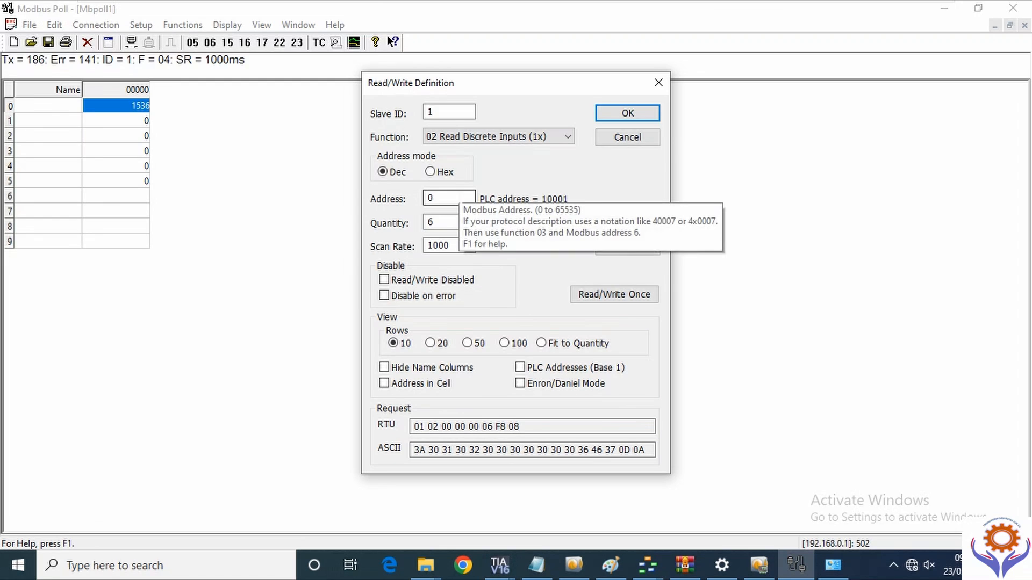
pyautogui.doubleClick(431, 222)
pyautogui.write('1')
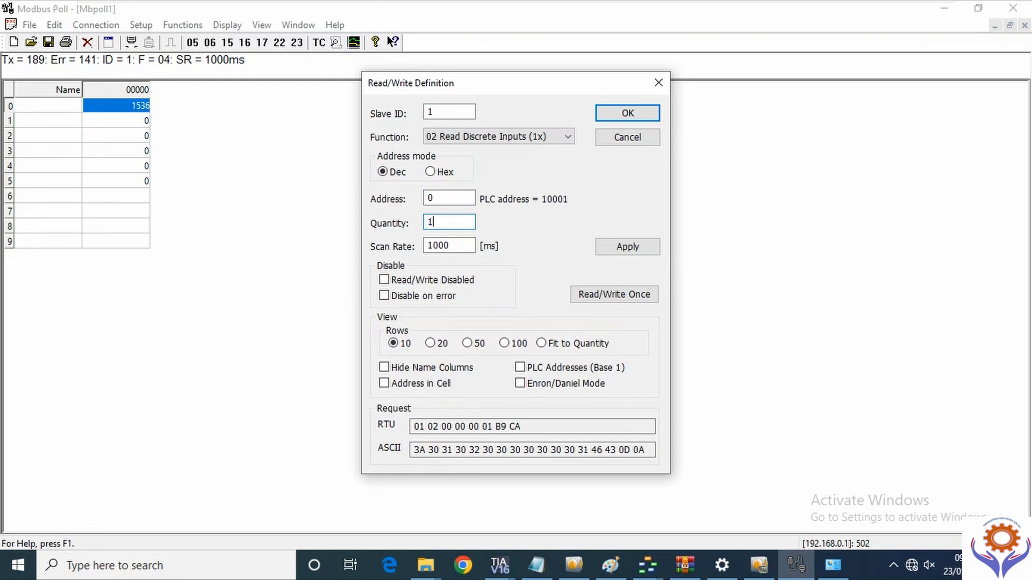
pyautogui.write('5')
pyautogui.click(613, 122)
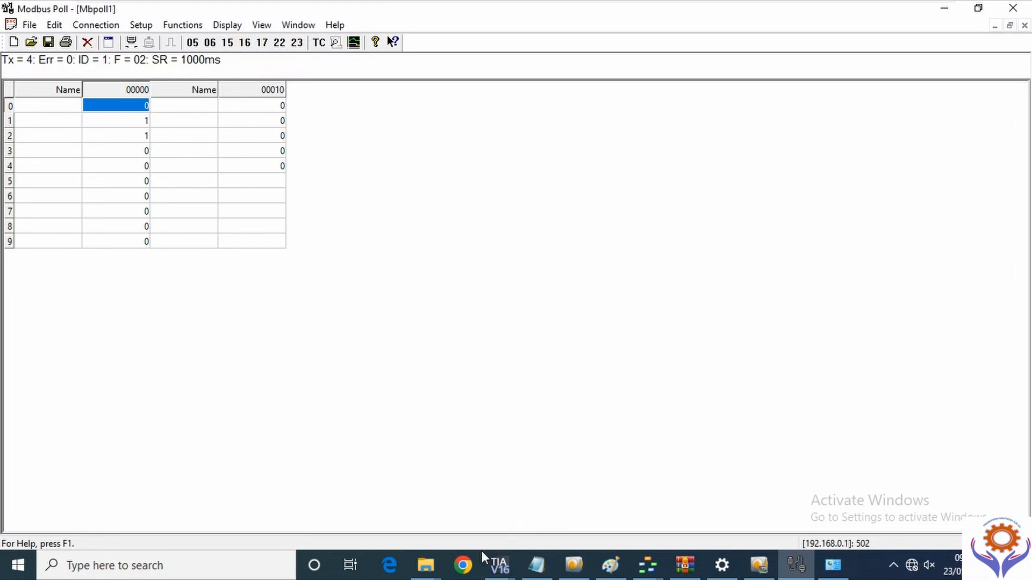
# - Switch to the Marafiq110423 project in TIA Portal, close the MBCOMM [DB18] block and put away Main [OB1] to show the PLC tags table
pyautogui.moveTo(498, 564)
pyautogui.click(643, 519)
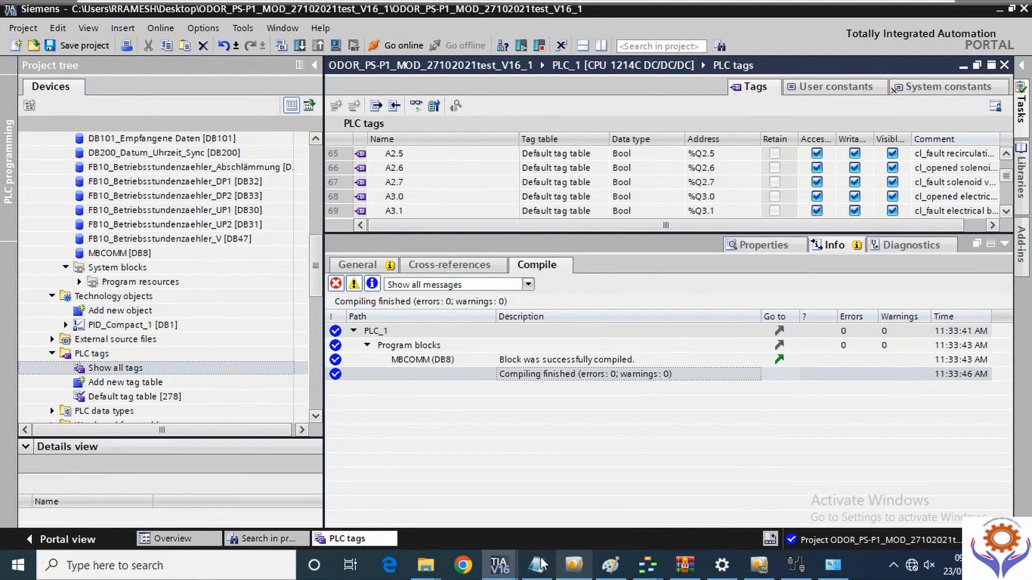
pyautogui.moveTo(499, 565)
pyautogui.click(336, 502)
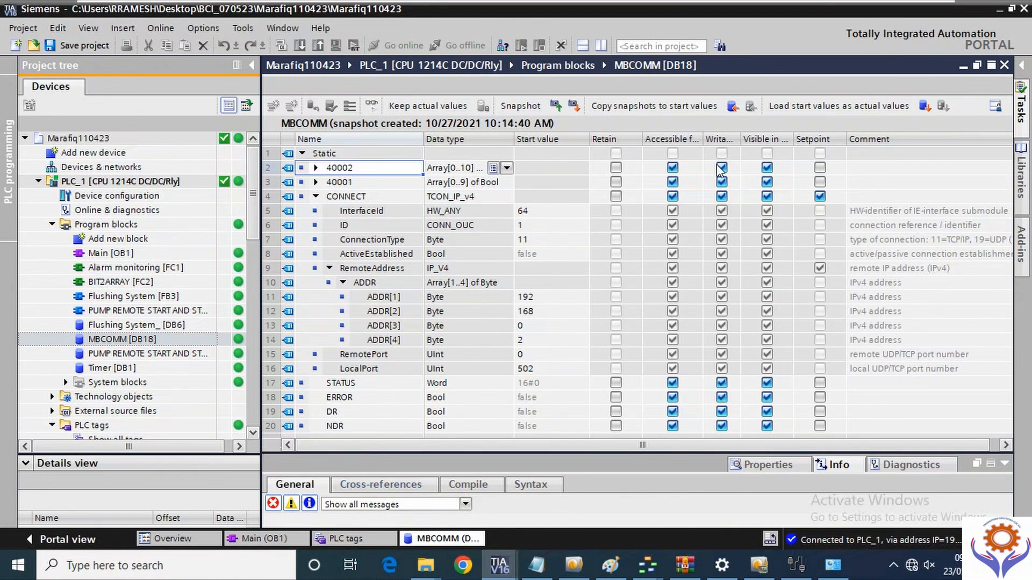
pyautogui.click(1004, 65)
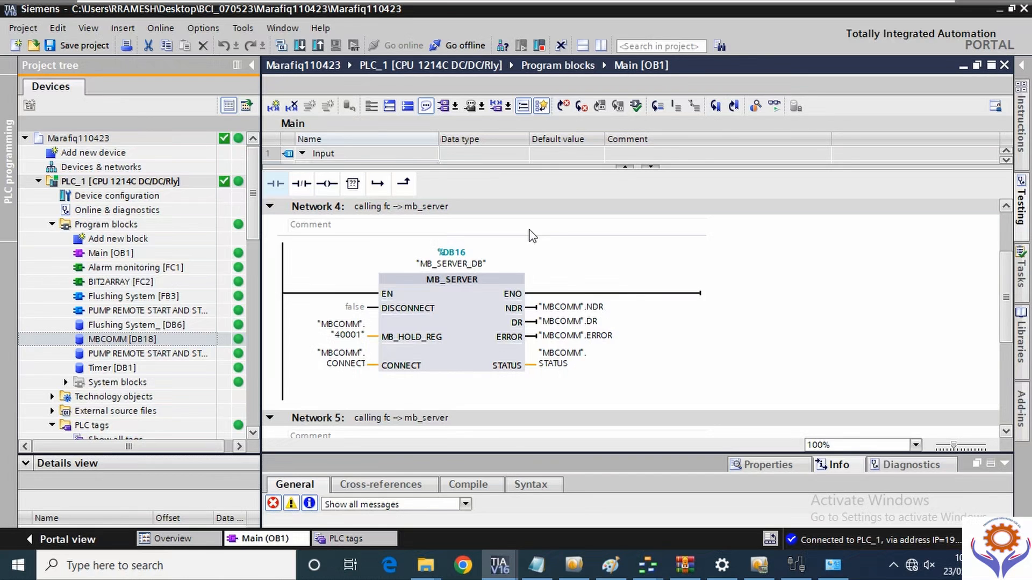
pyautogui.click(962, 65)
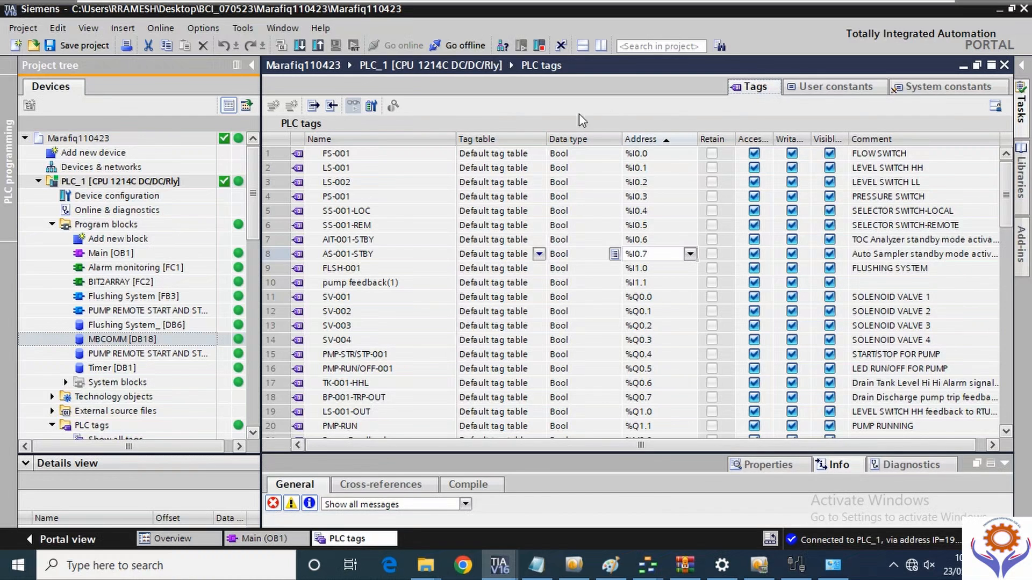
# - Start monitoring the live values of all tags in the PLC tags table
pyautogui.click(683, 196)
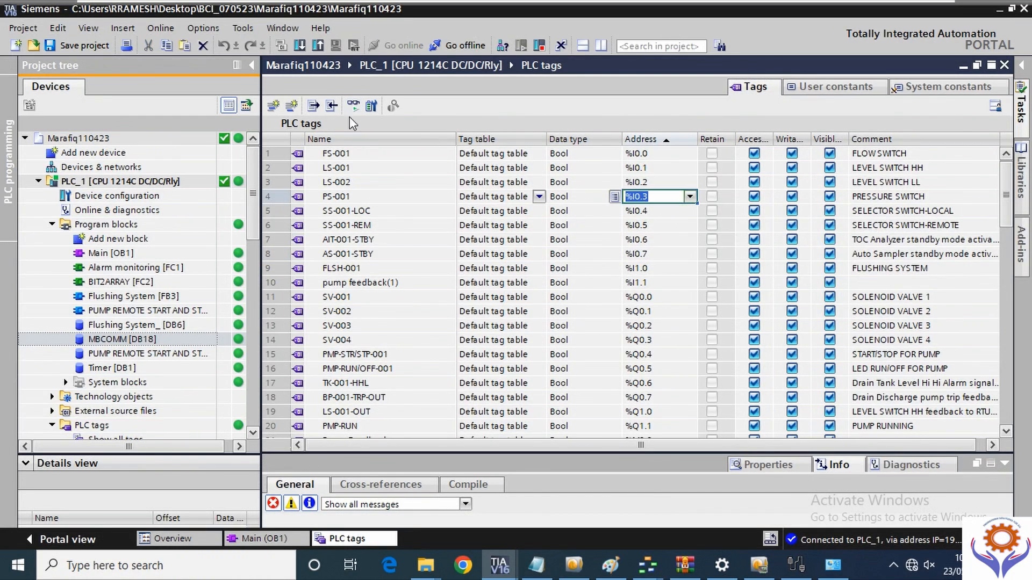
pyautogui.click(689, 197)
pyautogui.click(873, 304)
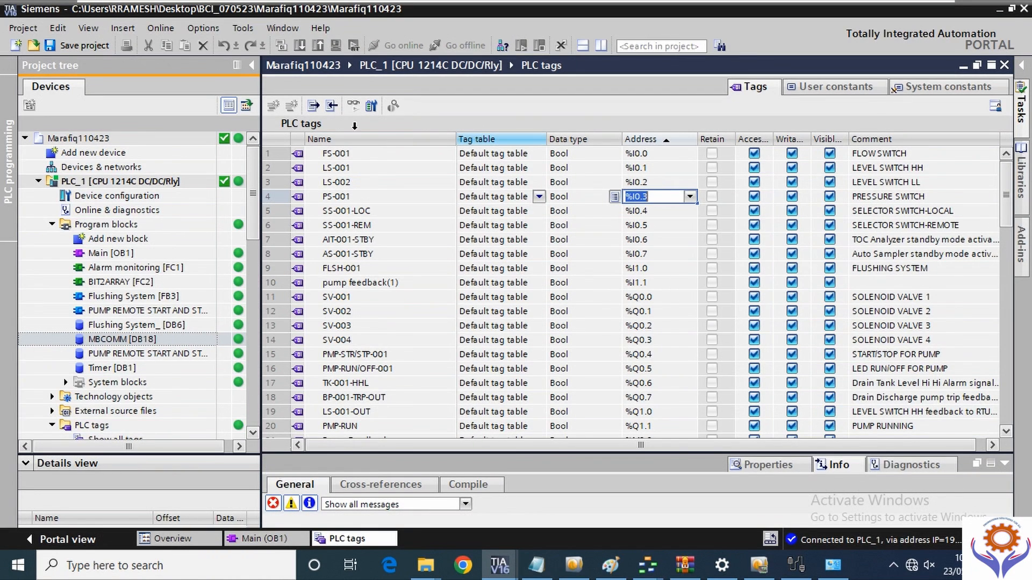
pyautogui.click(353, 110)
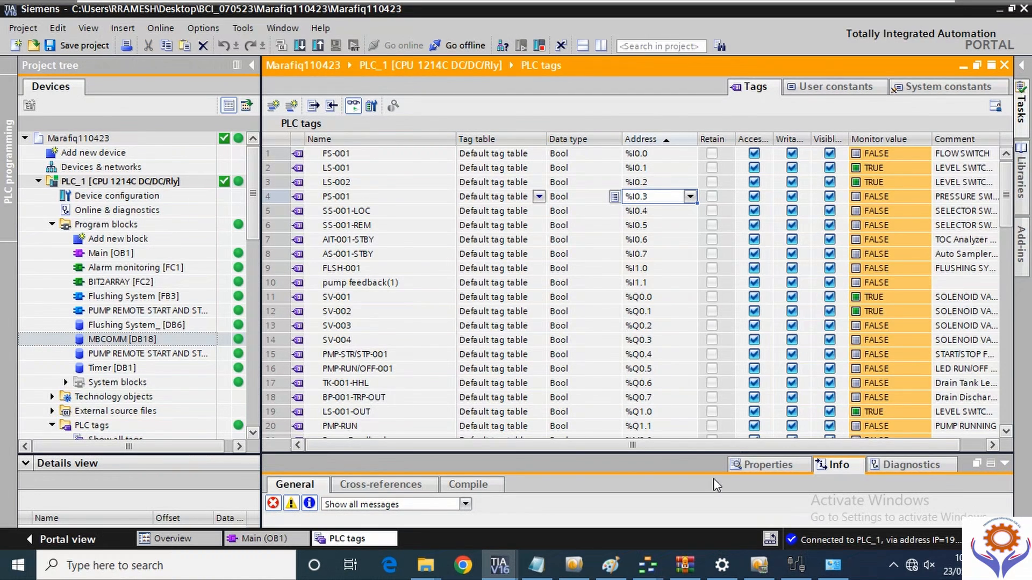
# - Switch to Modbus Poll, then shrink and position its window so the tag addresses and monitor values stay visible beside it
pyautogui.click(796, 567)
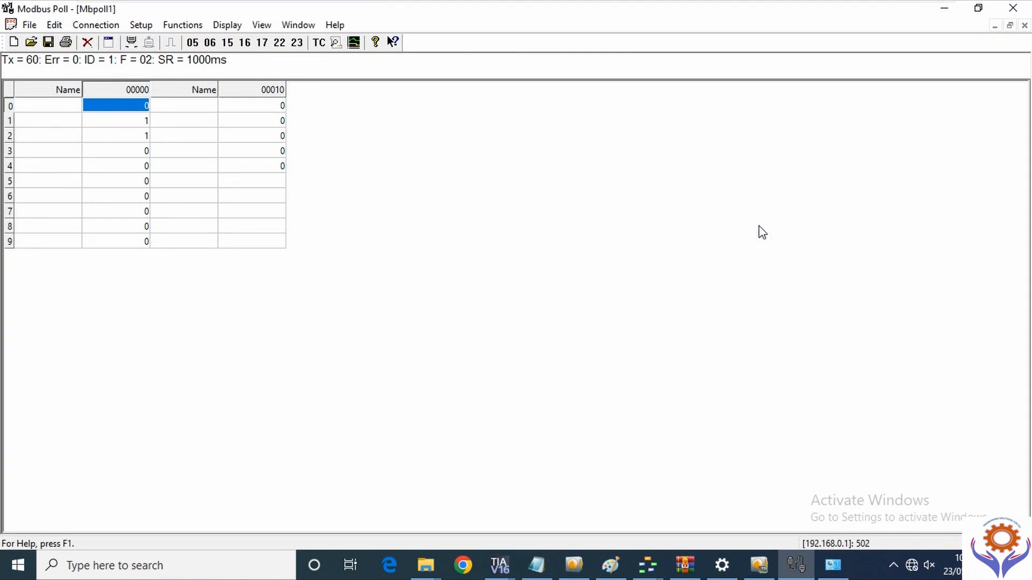
pyautogui.click(978, 9)
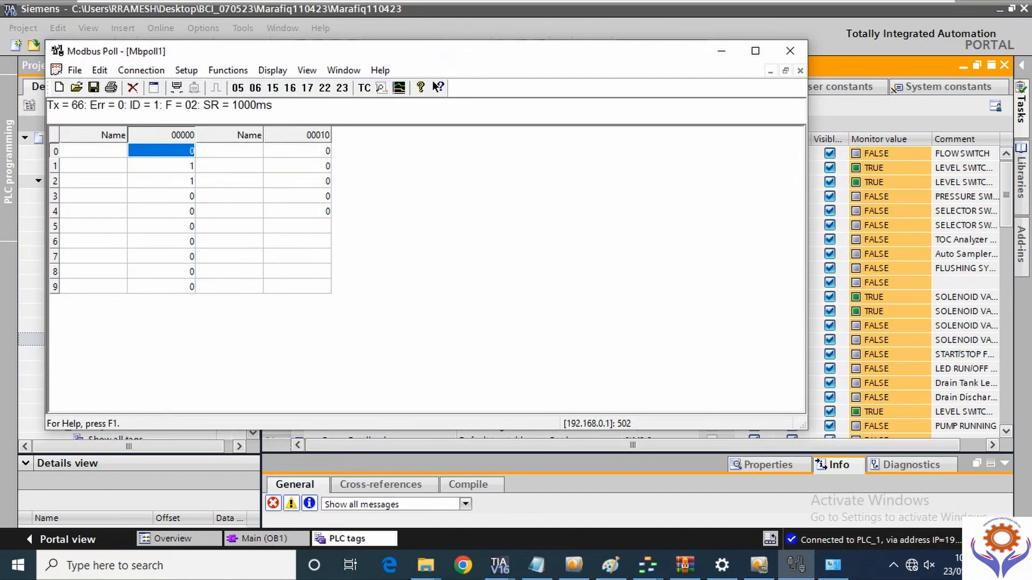
pyautogui.moveTo(444, 46); pyautogui.dragTo(938, 227)
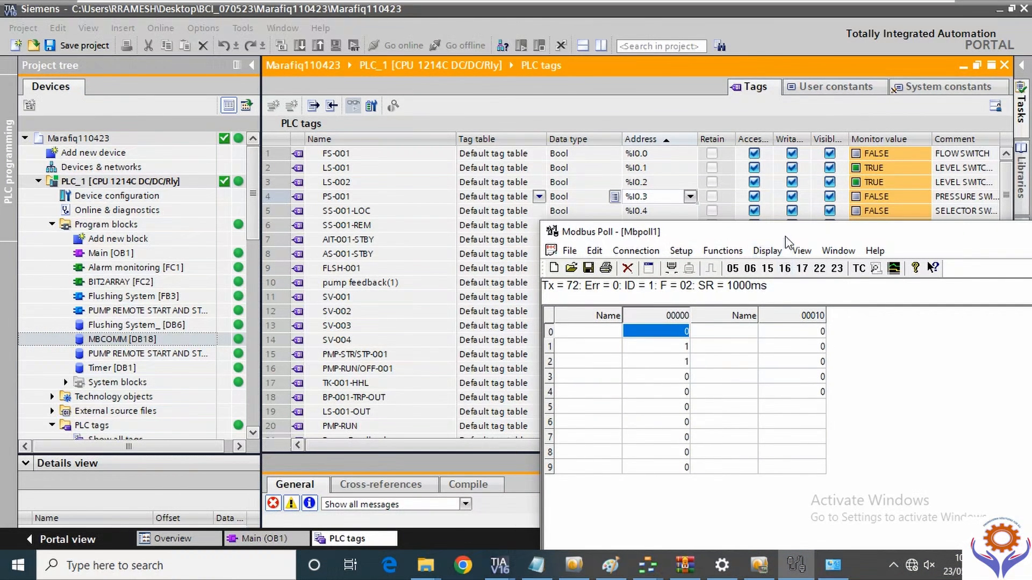
pyautogui.moveTo(783, 237); pyautogui.dragTo(232, 140)
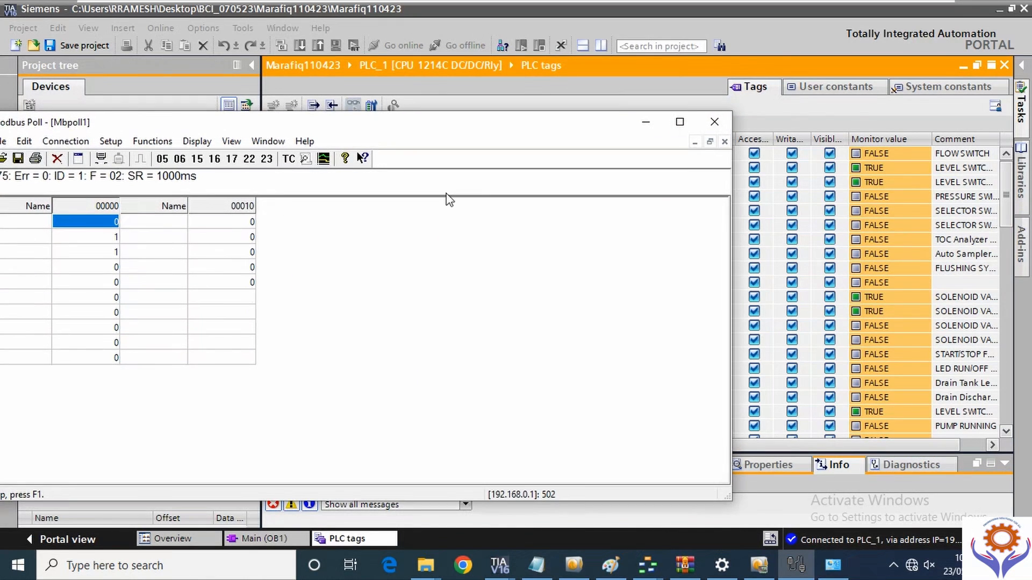
pyautogui.moveTo(730, 235); pyautogui.dragTo(376, 236)
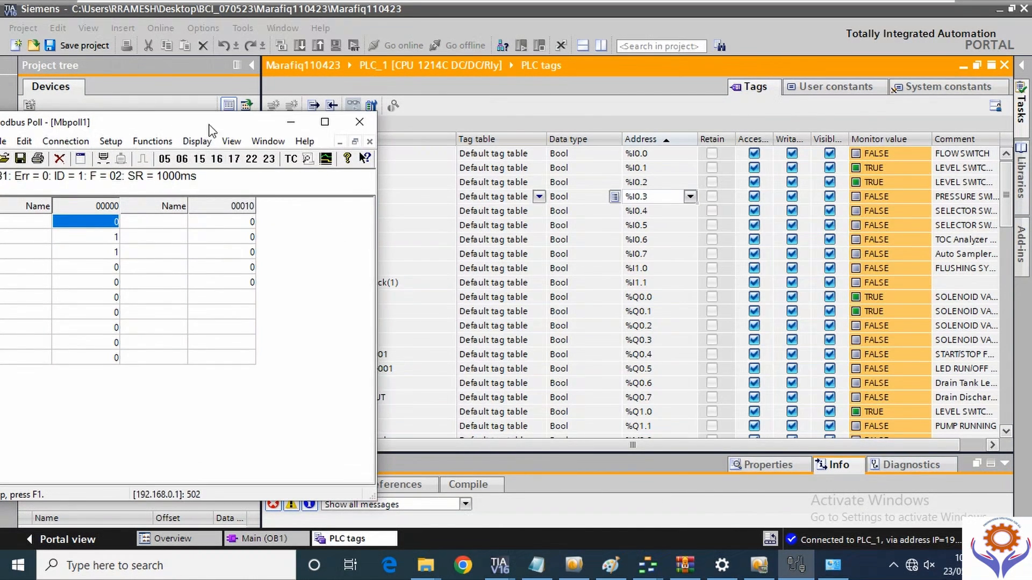
pyautogui.moveTo(208, 129); pyautogui.dragTo(410, 110)
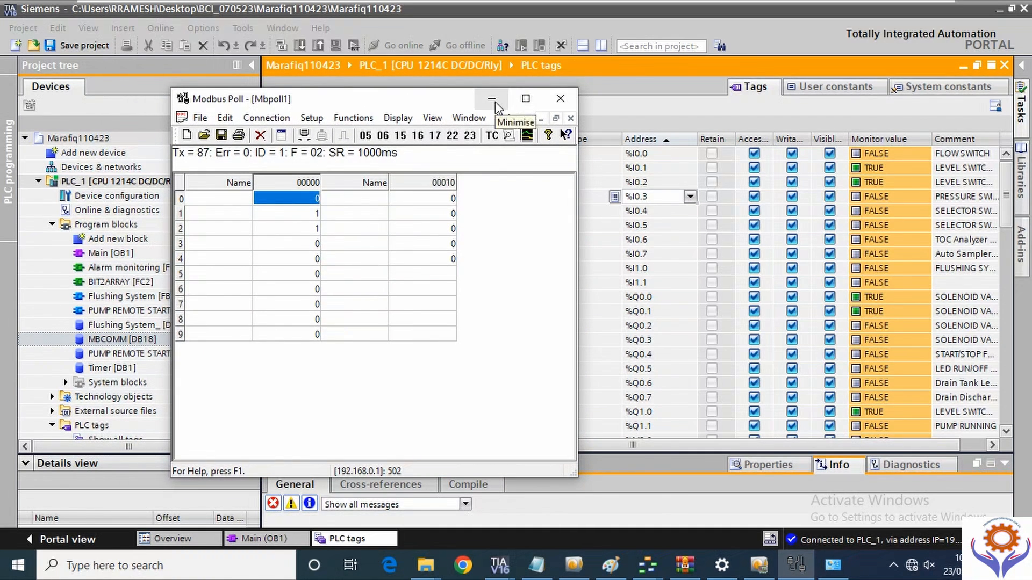
# - Try polling the PLC with function 03 Read Holding Registers (4x) in the read/write definition
pyautogui.click(280, 119)
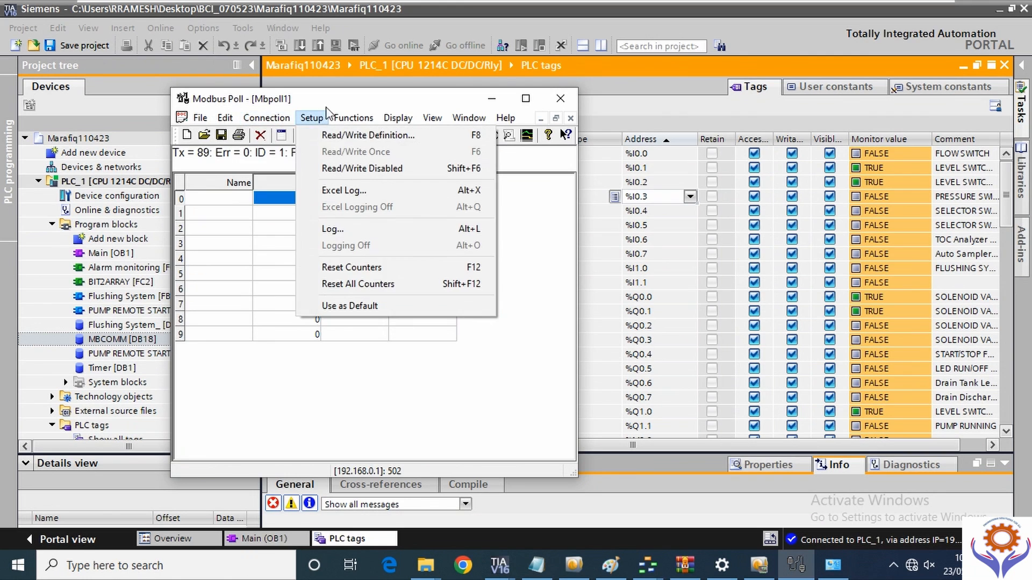
pyautogui.click(331, 131)
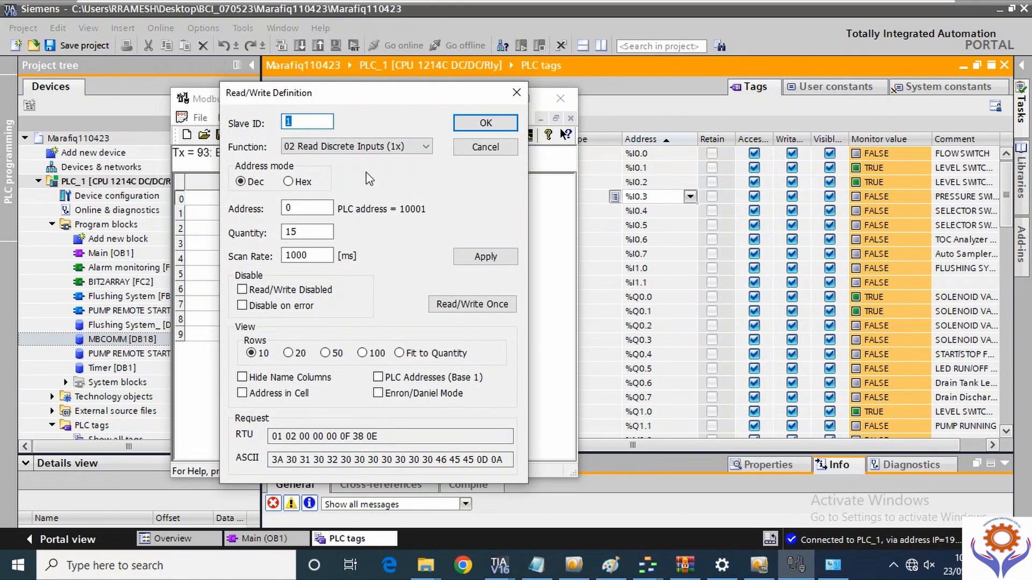
pyautogui.click(377, 146)
pyautogui.click(398, 192)
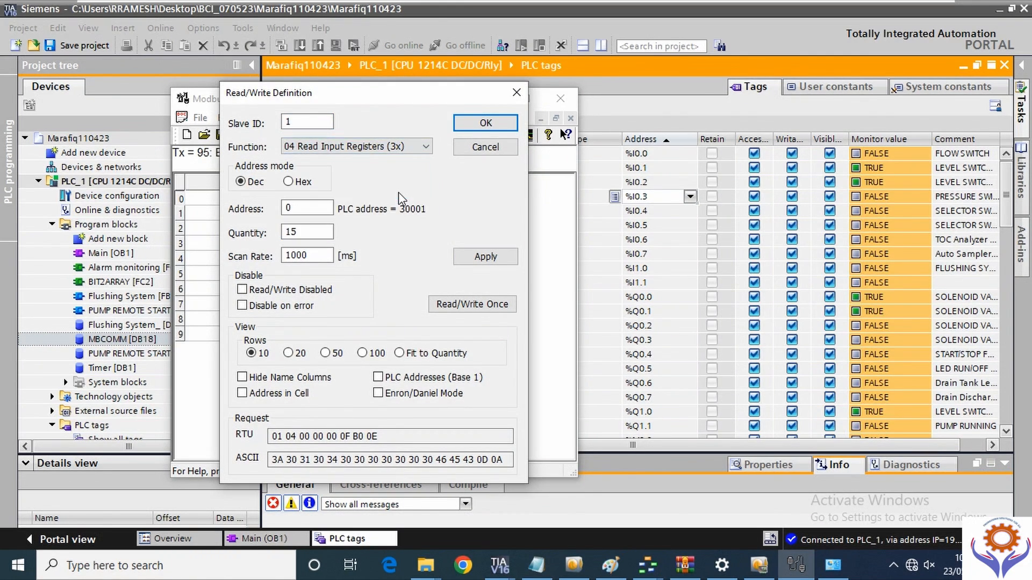
pyautogui.hotkey('alt', 'Down')
pyautogui.click(394, 183)
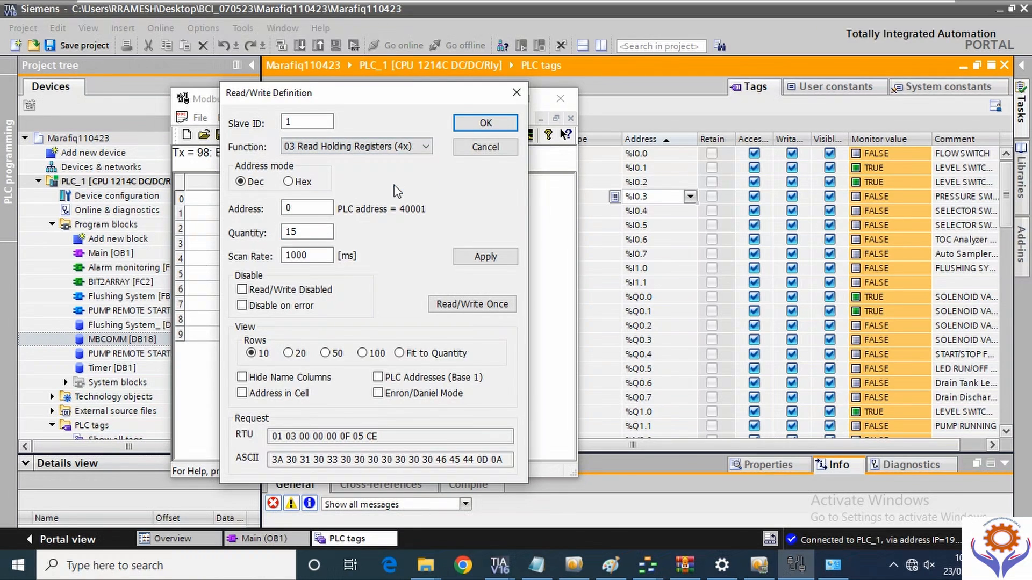
pyautogui.click(484, 125)
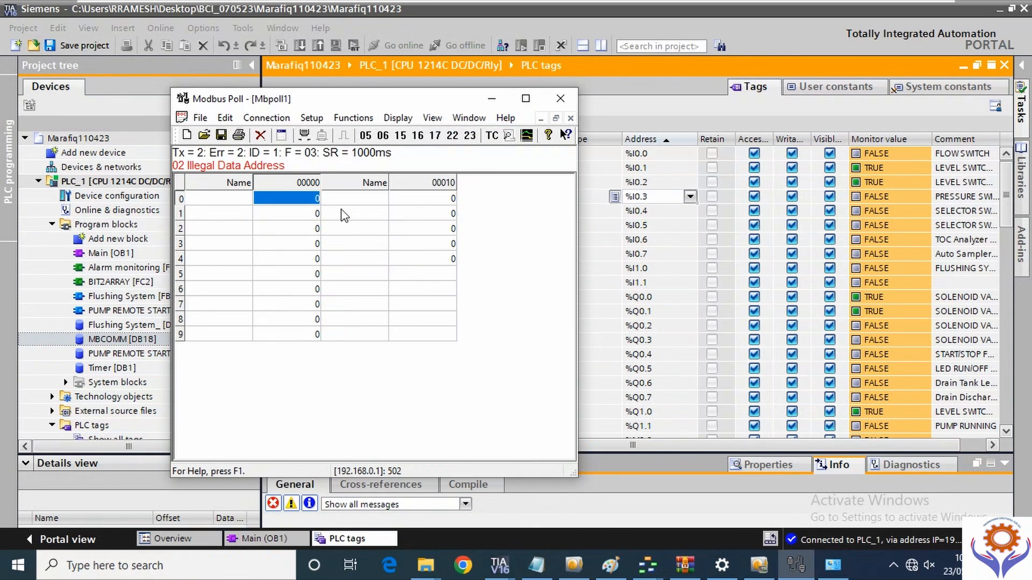
# - Set the read/write definition to function 04 Read Input Registers (3x) and apply it
pyautogui.click(352, 120)
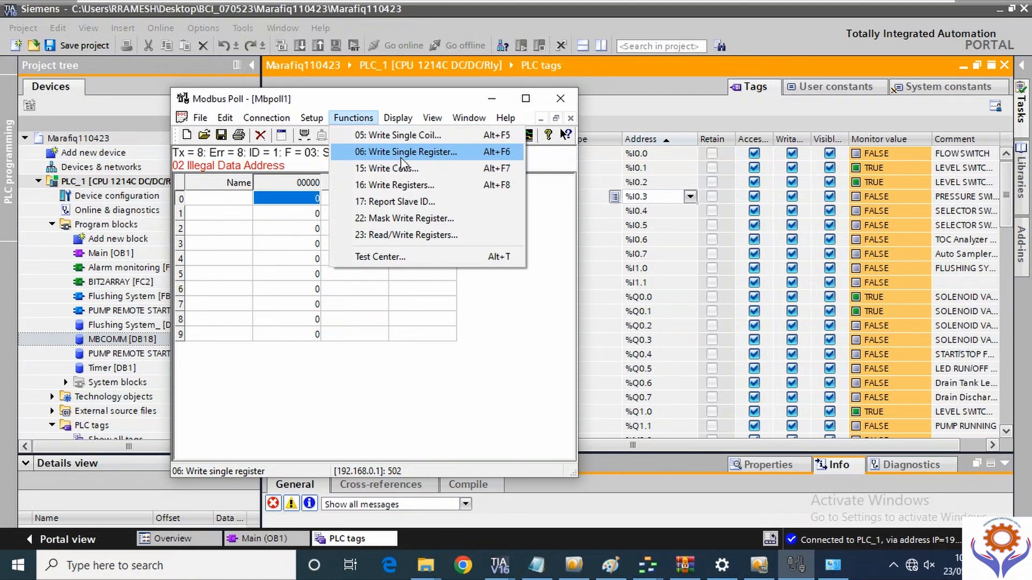
pyautogui.moveTo(320, 121)
pyautogui.click(343, 139)
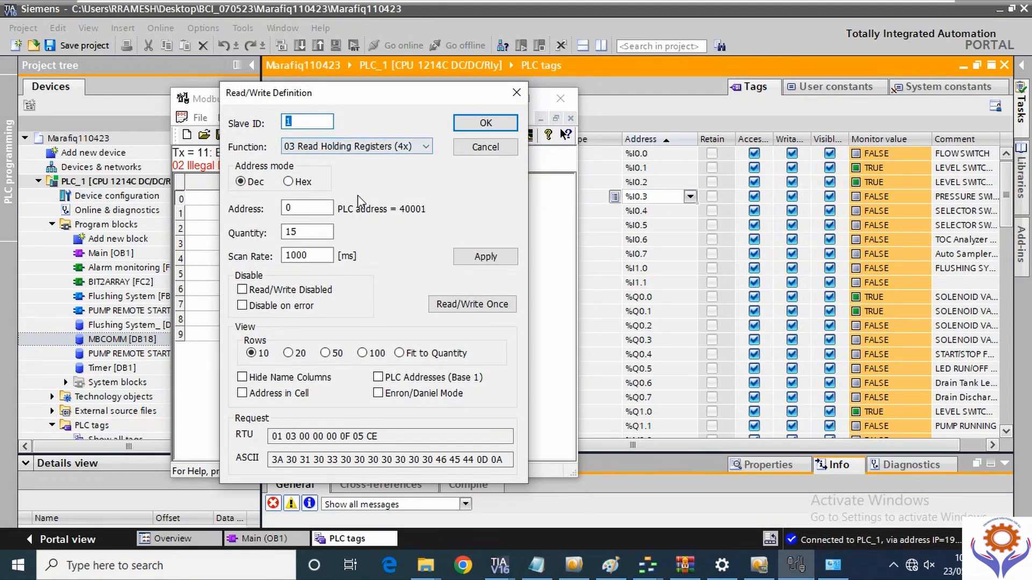
pyautogui.click(365, 147)
pyautogui.click(371, 193)
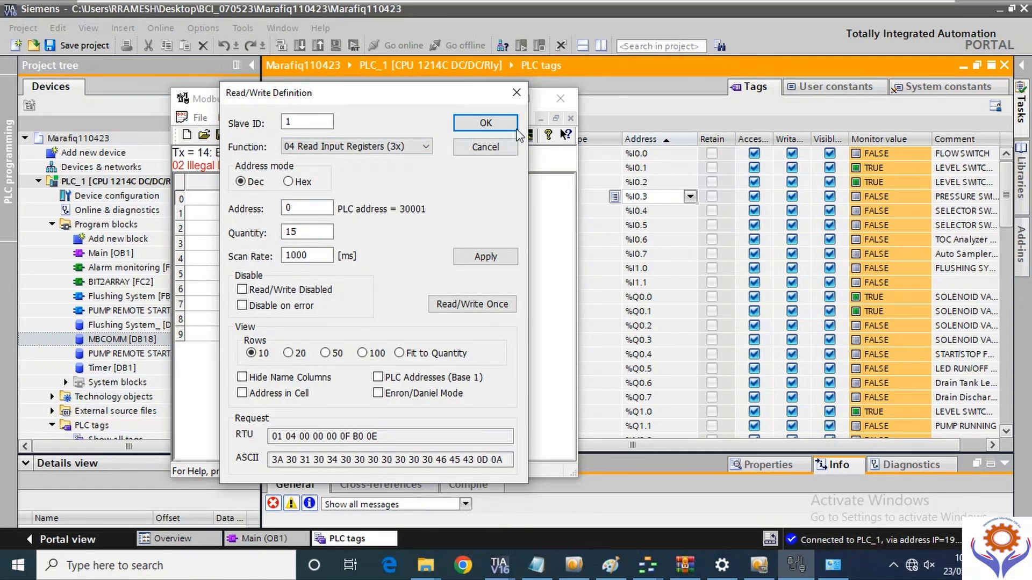
pyautogui.click(485, 122)
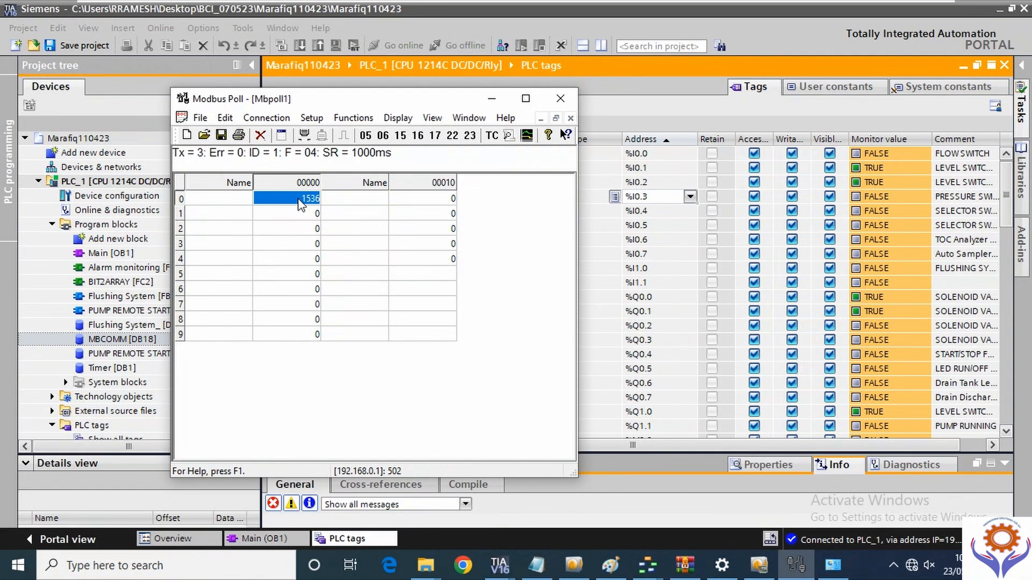
# - Try showing the value of register 0 in Hex - ASCII format
pyautogui.rightClick(319, 204)
pyautogui.moveTo(380, 217)
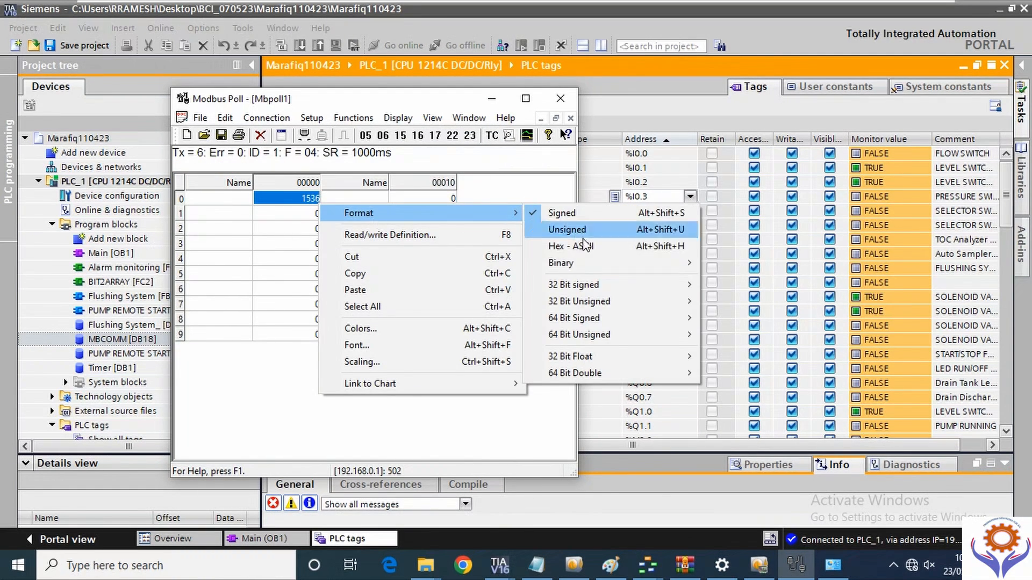
pyautogui.click(548, 245)
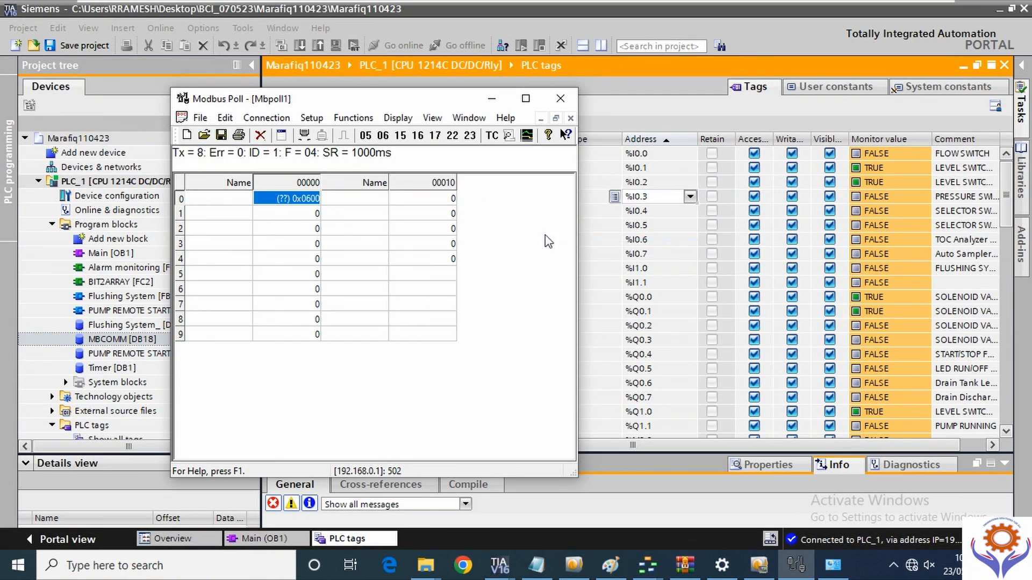
# - Show the value of register 0 in Binary format and widen its column to fit all the bits
pyautogui.rightClick(318, 203)
pyautogui.moveTo(376, 213)
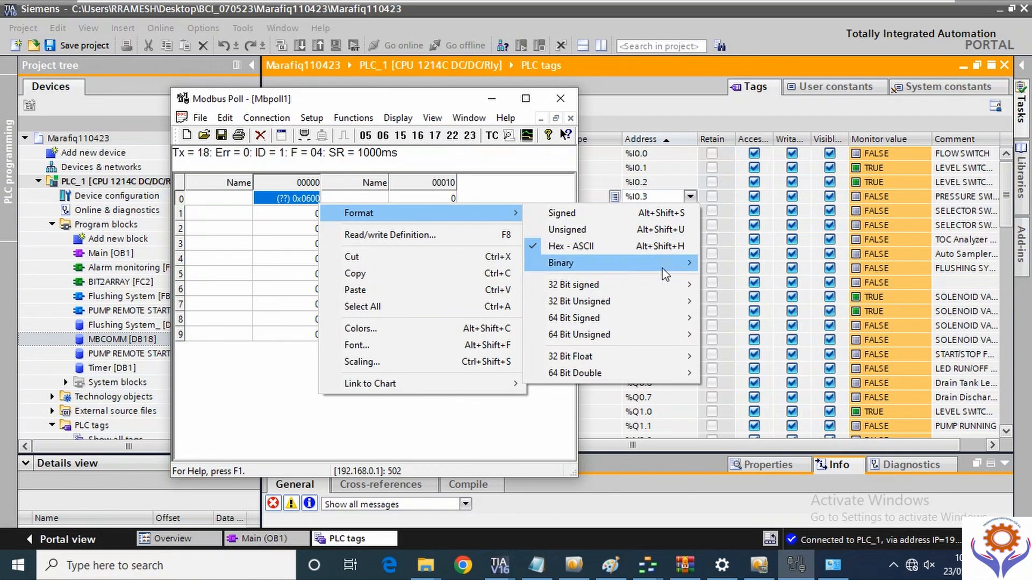
pyautogui.moveTo(666, 275)
pyautogui.click(744, 263)
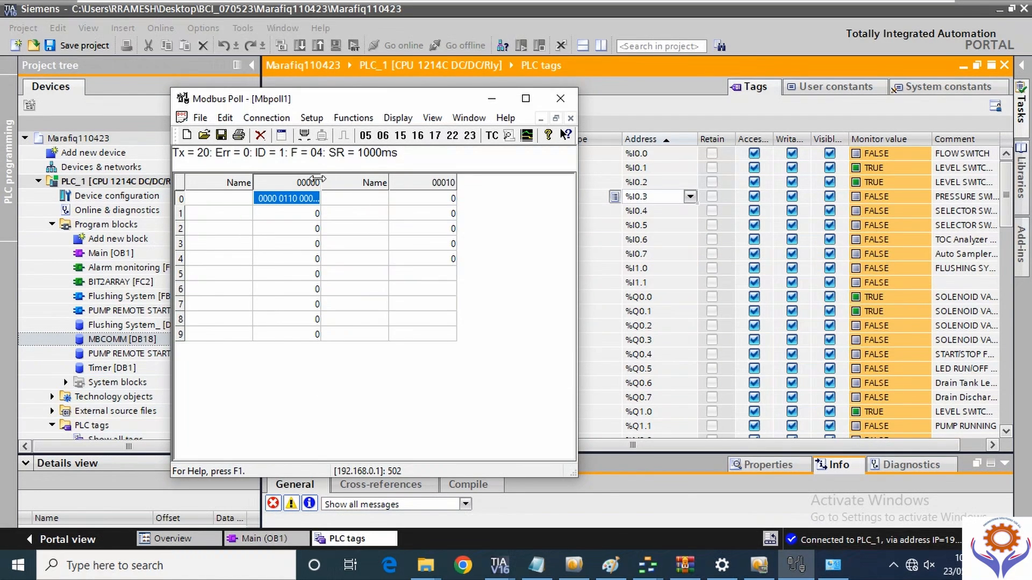
pyautogui.moveTo(321, 179); pyautogui.dragTo(422, 179)
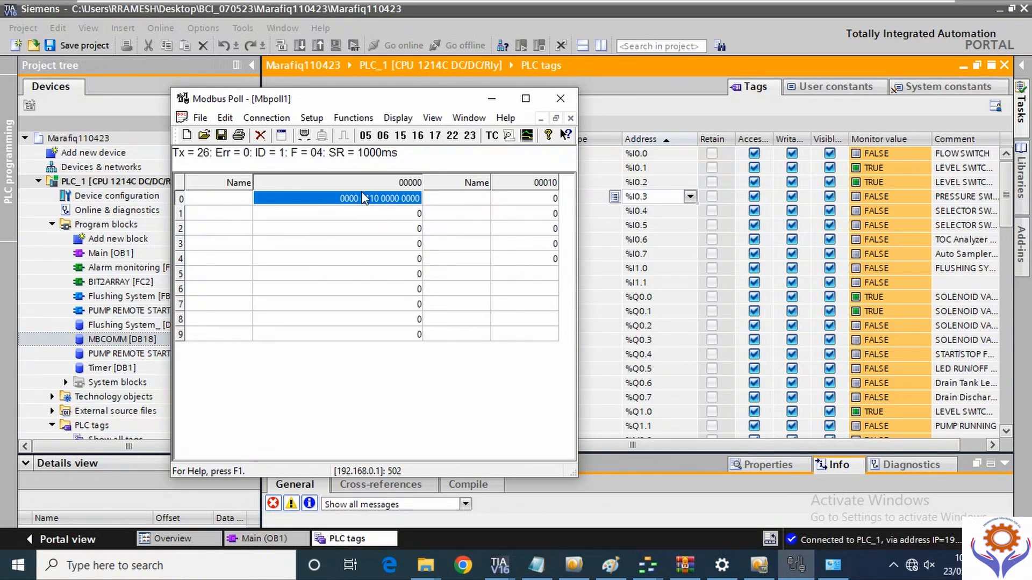
pyautogui.click(305, 119)
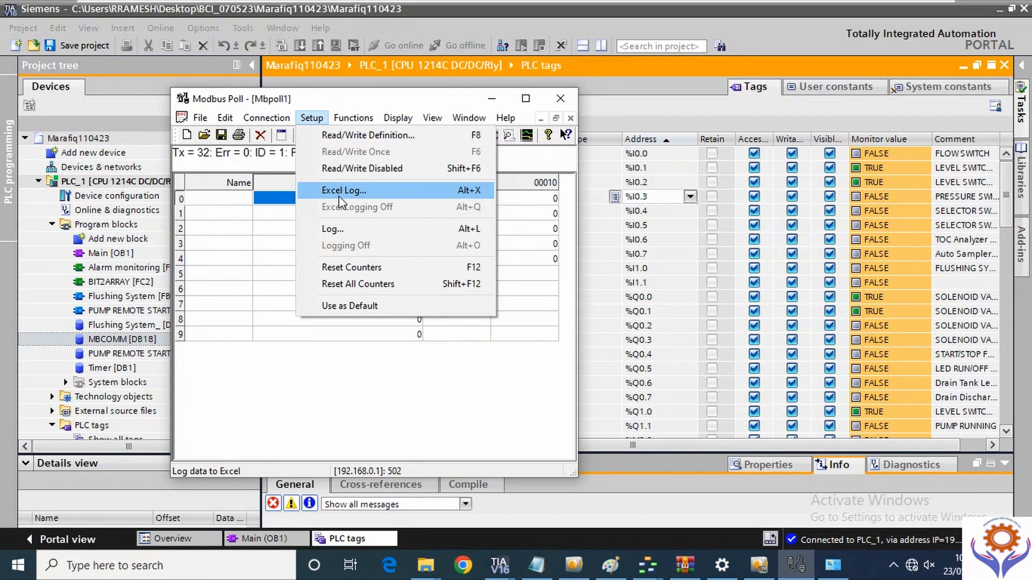
pyautogui.click(268, 224)
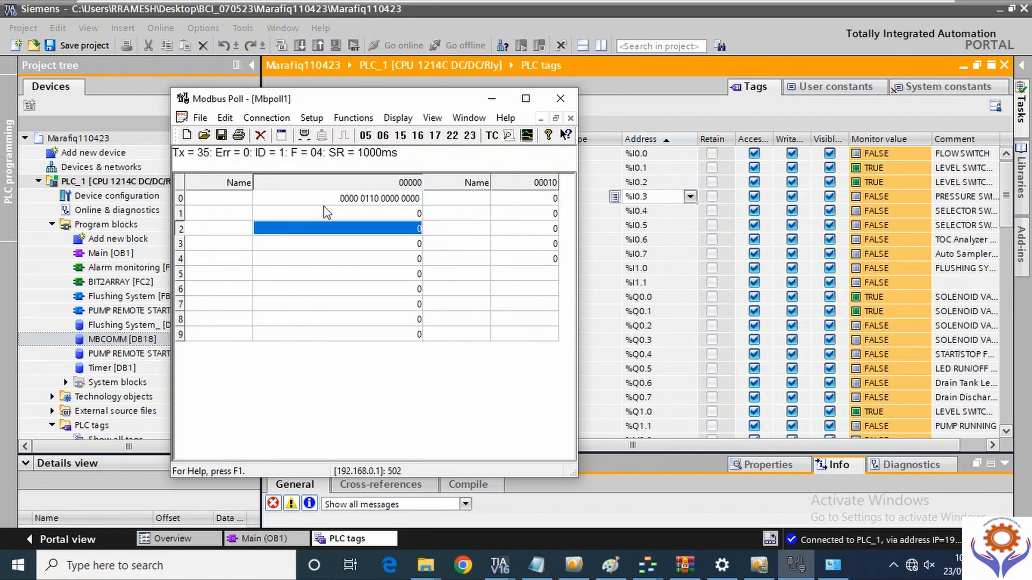
pyautogui.click(323, 201)
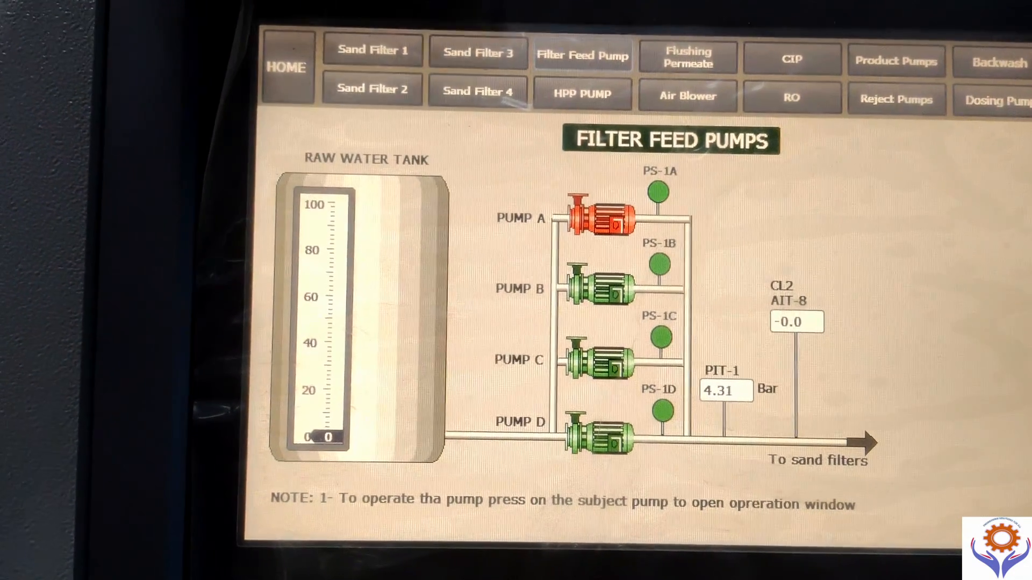
pyautogui.click(591, 75)
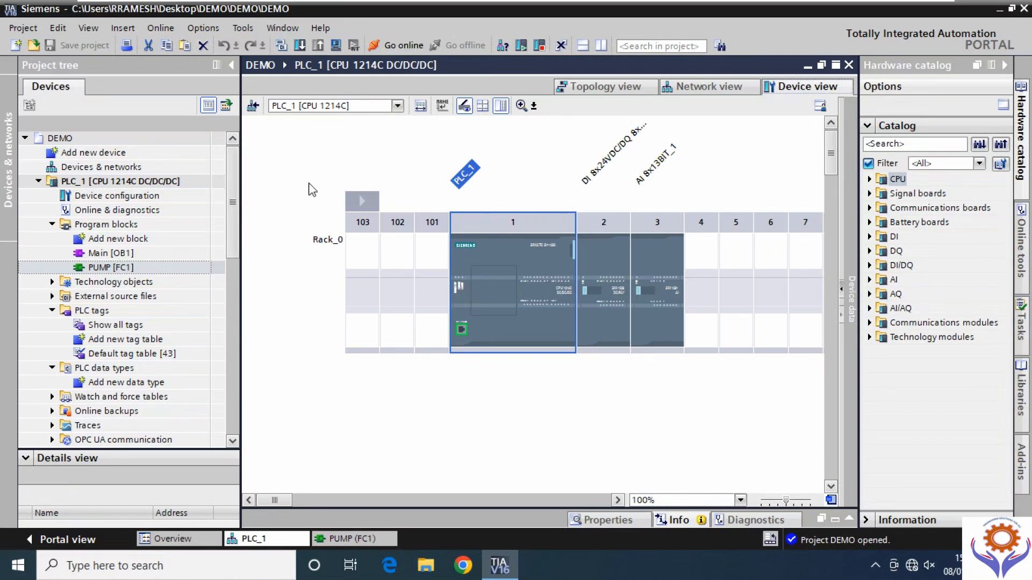
# - Open the PUMP [FC1] block of PLC_1 in the DEMO project to view its ladder networks
pyautogui.doubleClick(103, 267)
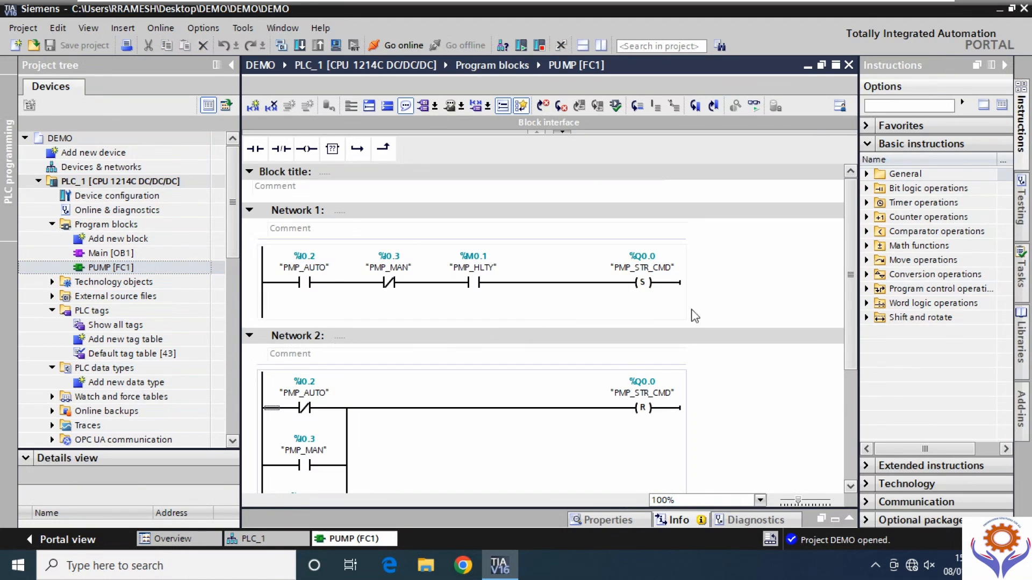
pyautogui.moveTo(848, 235)
pyautogui.mouseDown()
pyautogui.moveTo(855, 314)
pyautogui.moveTo(857, 231)
pyautogui.mouseUp()
# - Collapse the PLC_1 tree in the DEMO project and start adding a new device
pyautogui.click(52, 224)
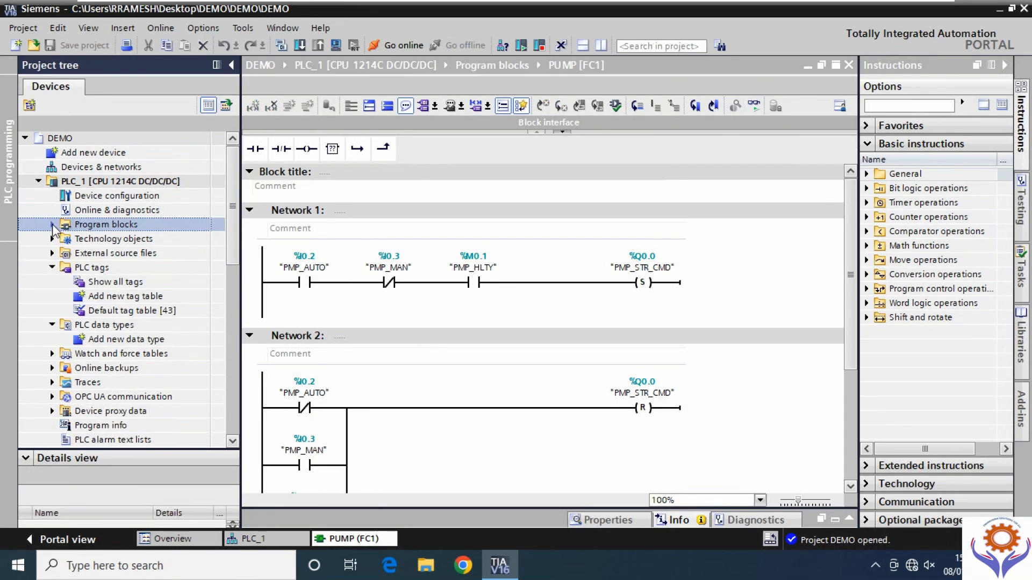
pyautogui.click(38, 181)
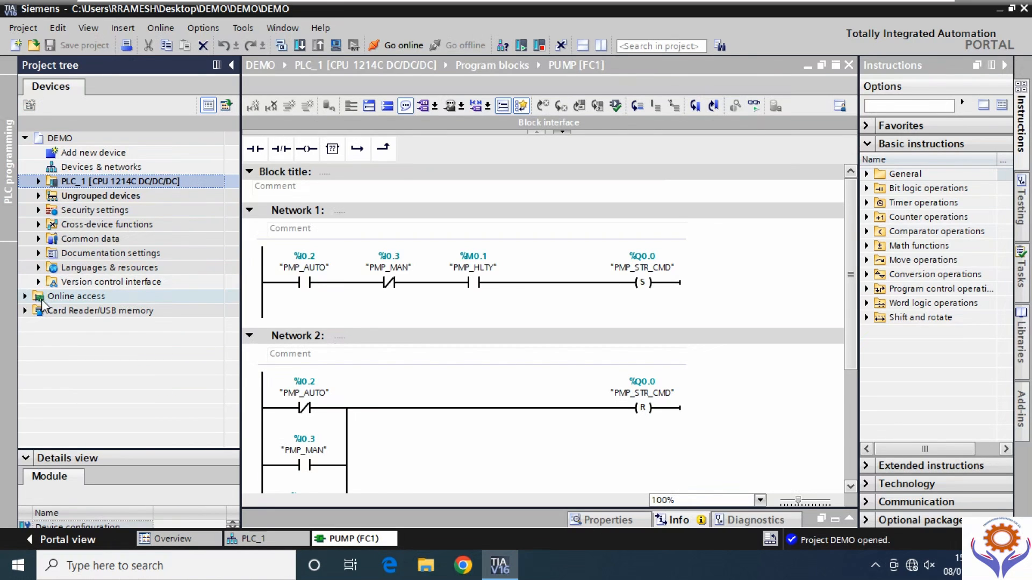
pyautogui.click(92, 153)
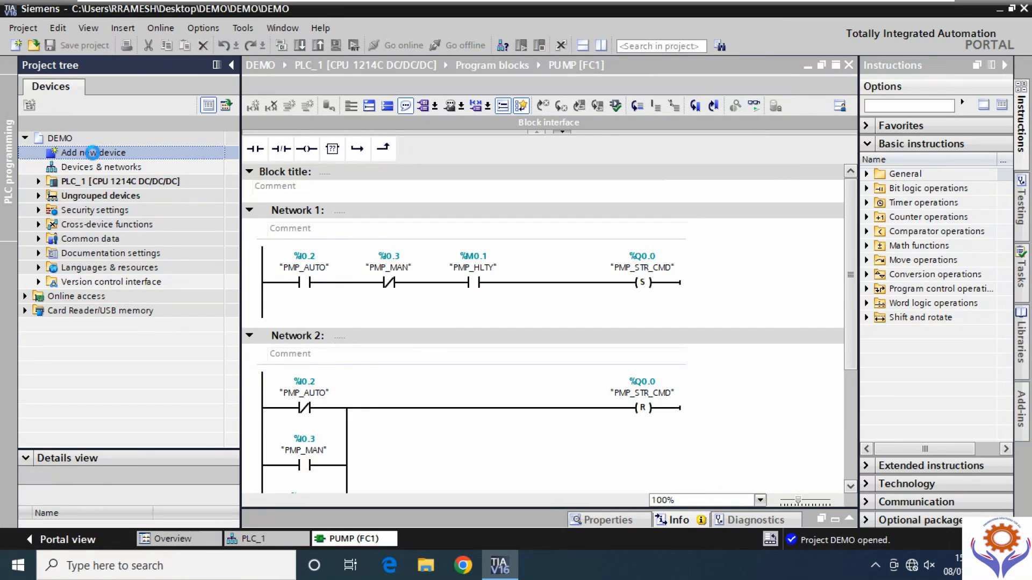
pyautogui.doubleClick(92, 153)
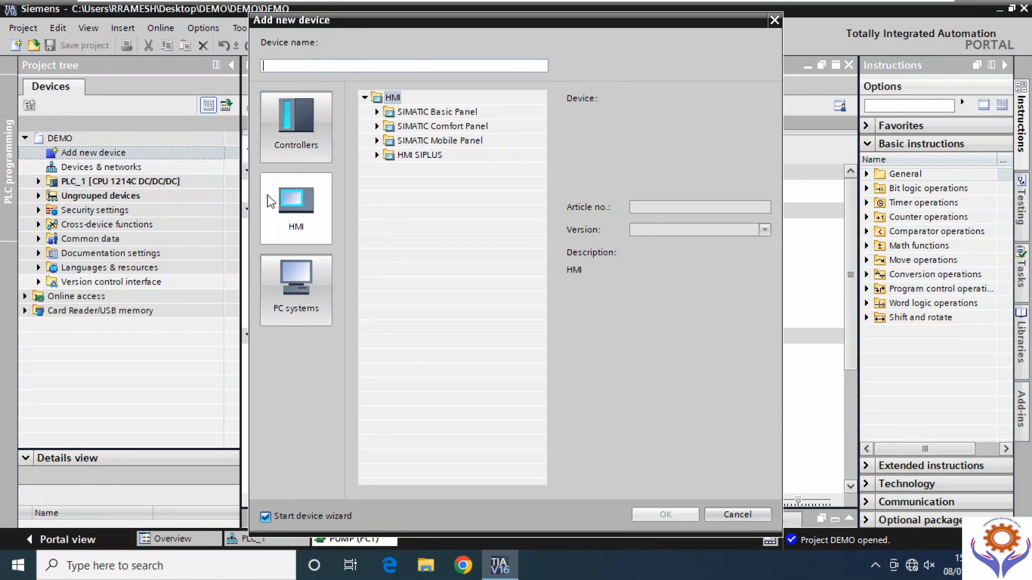
# - Examine the device types offered under PC systems, including Industrial PCs, the SIMATIC S7 Open Controller and the general PC station
pyautogui.click(304, 285)
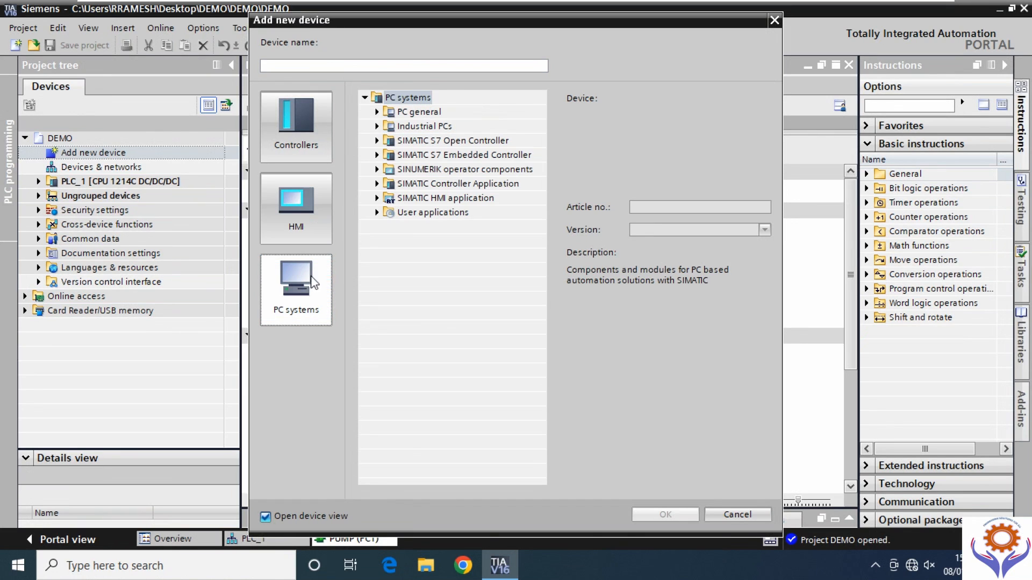
pyautogui.click(377, 126)
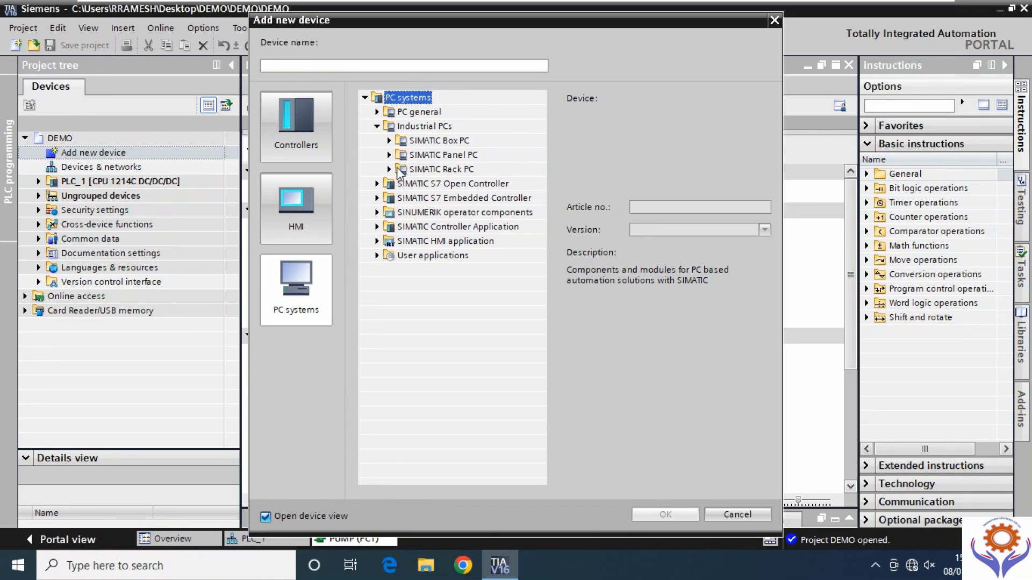
pyautogui.click(376, 183)
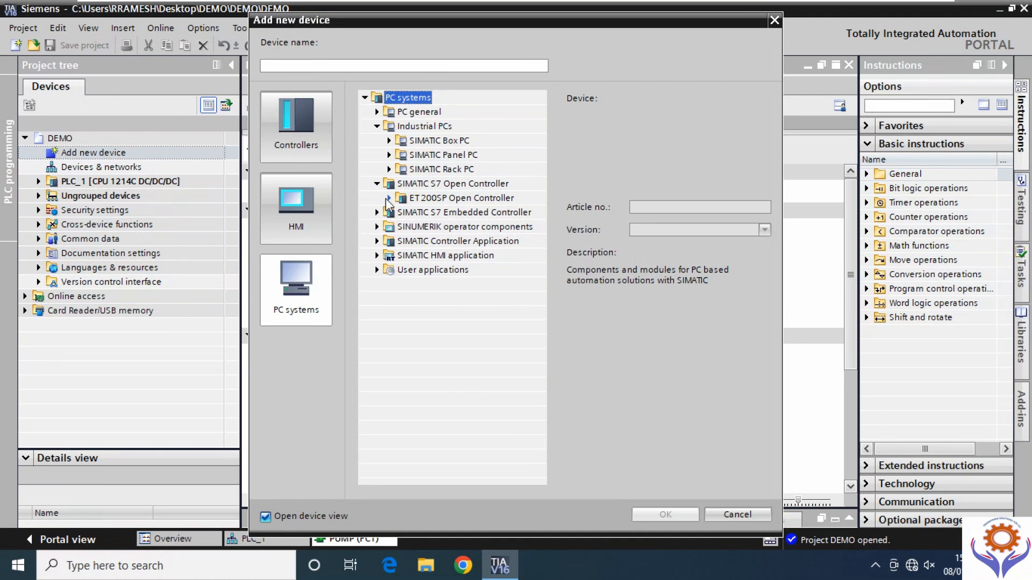
pyautogui.click(388, 198)
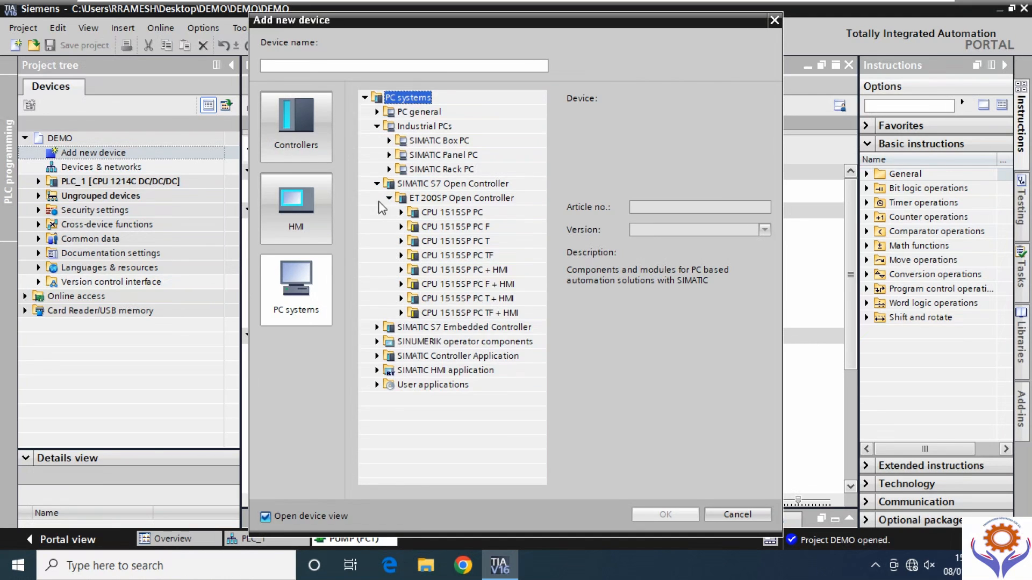
pyautogui.click(377, 184)
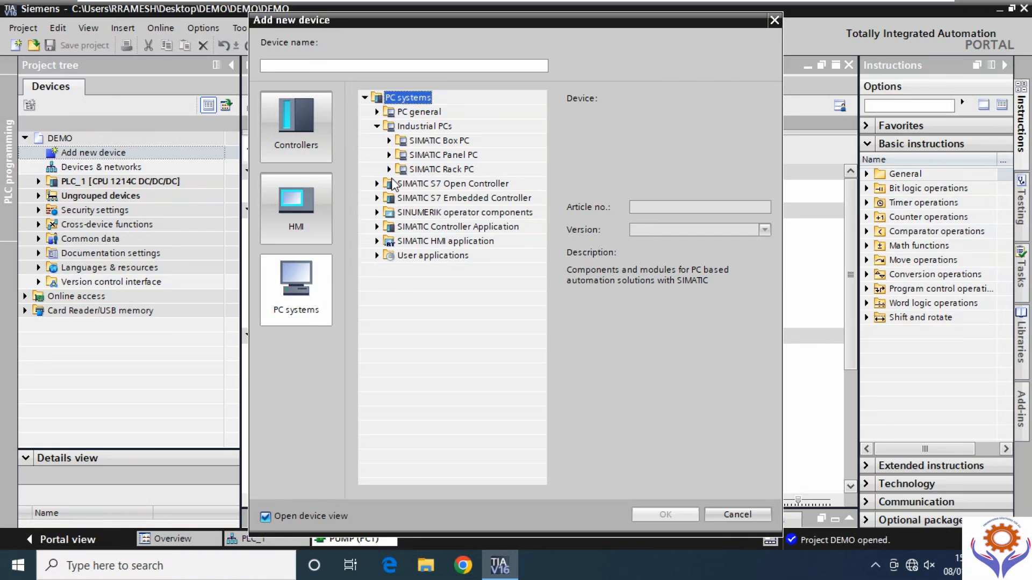
pyautogui.click(377, 112)
pyautogui.click(424, 128)
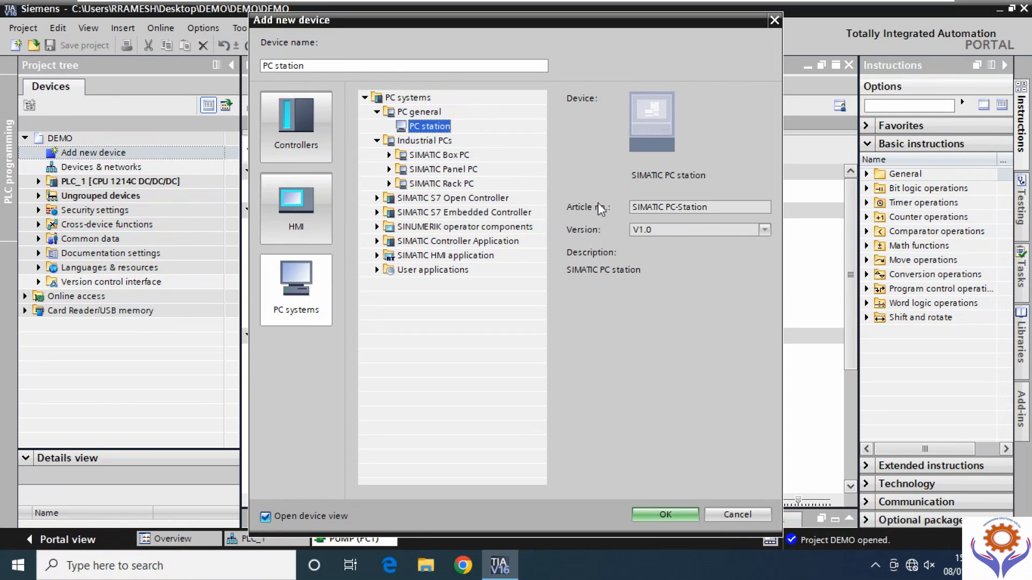
# - Add a 15'' SIMATIC Comfort Panel HMI, the TP1500 Comfort with article number 6AV2 124-0QC02-0AX1, starting its device wizard
pyautogui.click(295, 210)
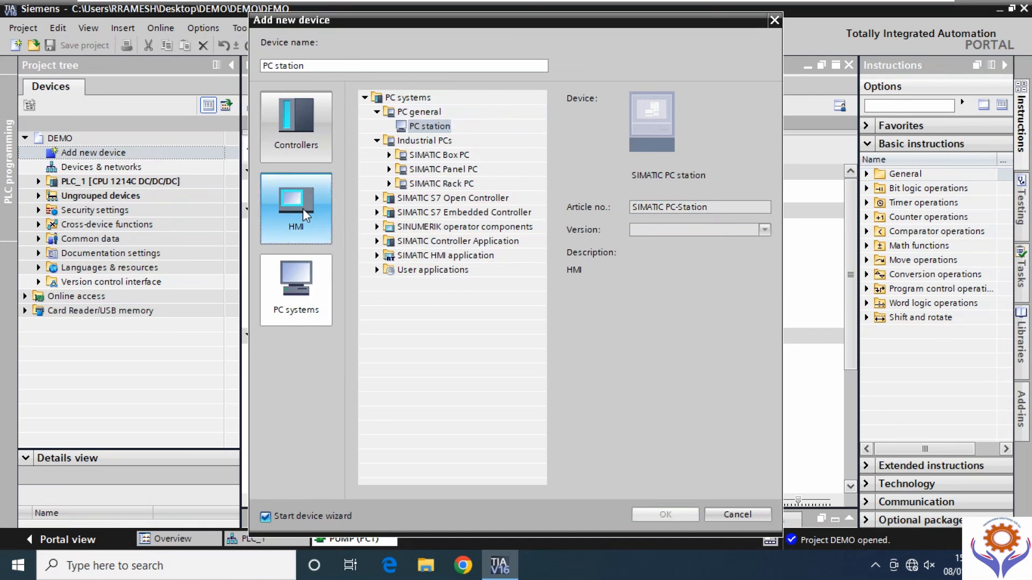
pyautogui.click(377, 112)
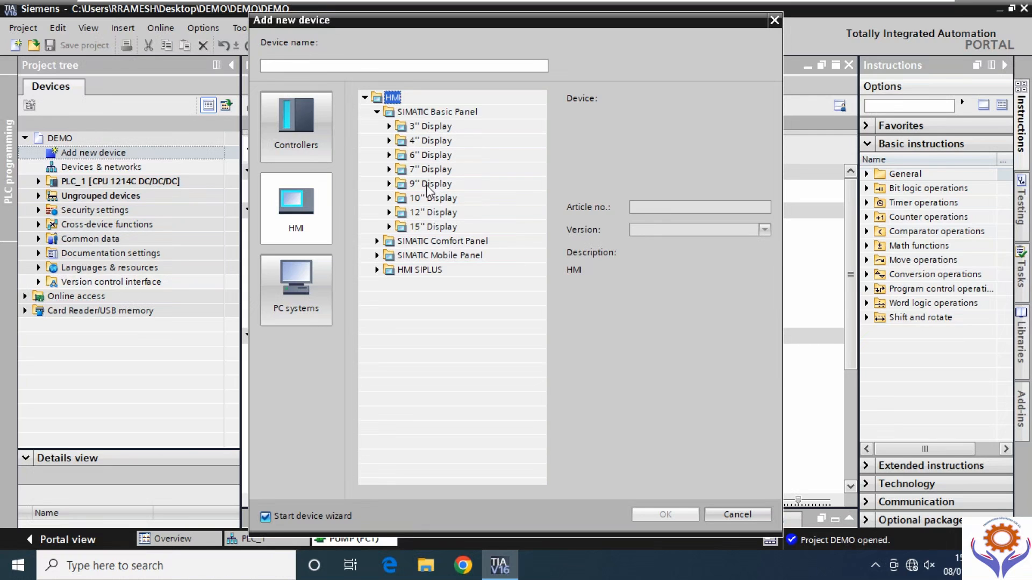
pyautogui.click(377, 241)
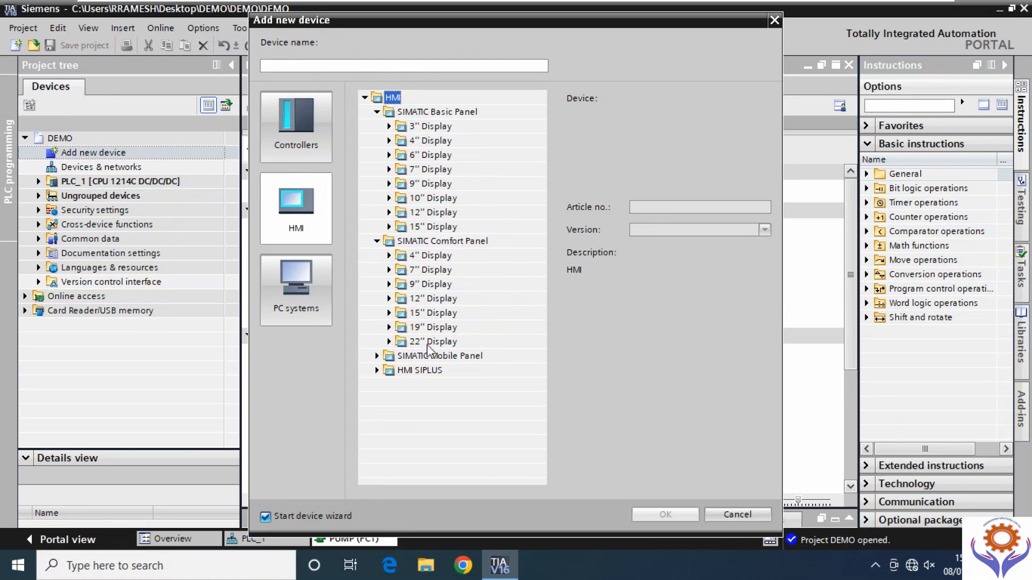
pyautogui.click(377, 356)
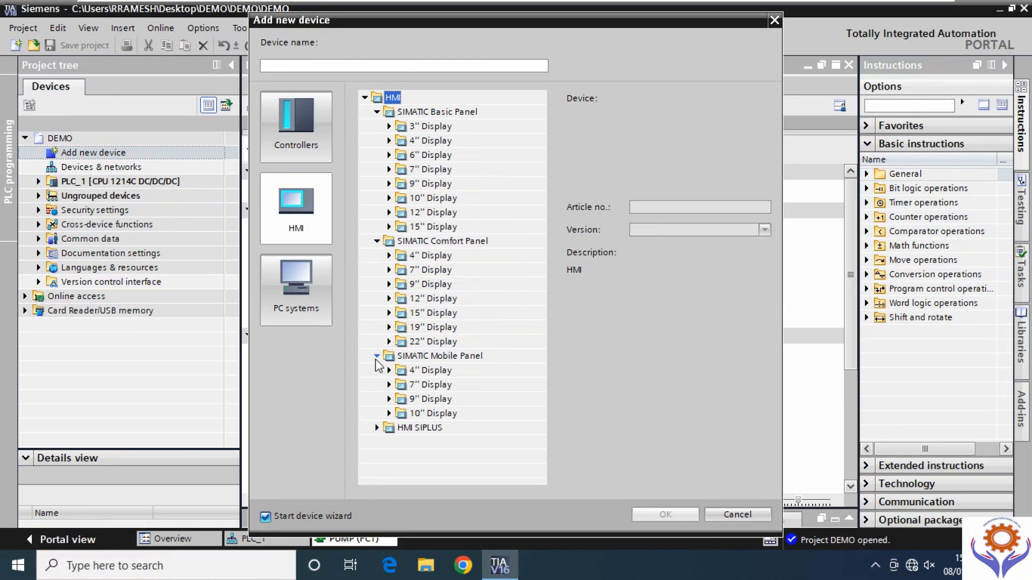
pyautogui.click(378, 429)
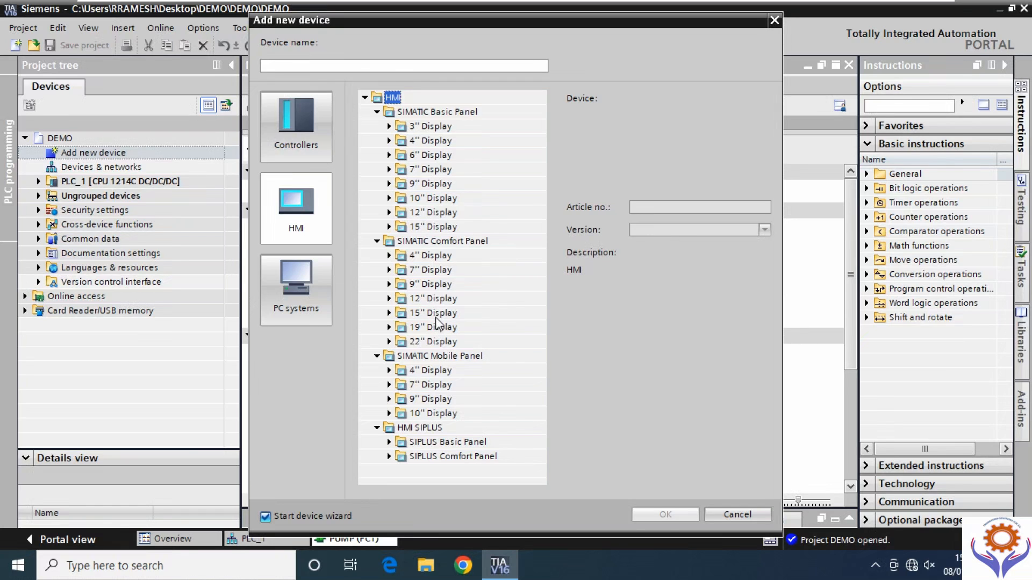
pyautogui.doubleClick(420, 314)
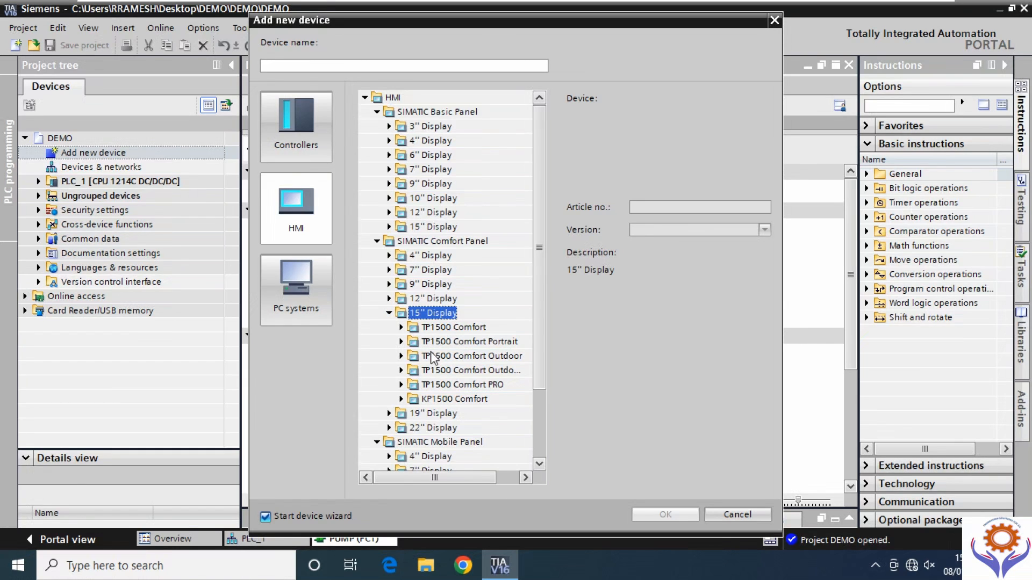
pyautogui.click(401, 329)
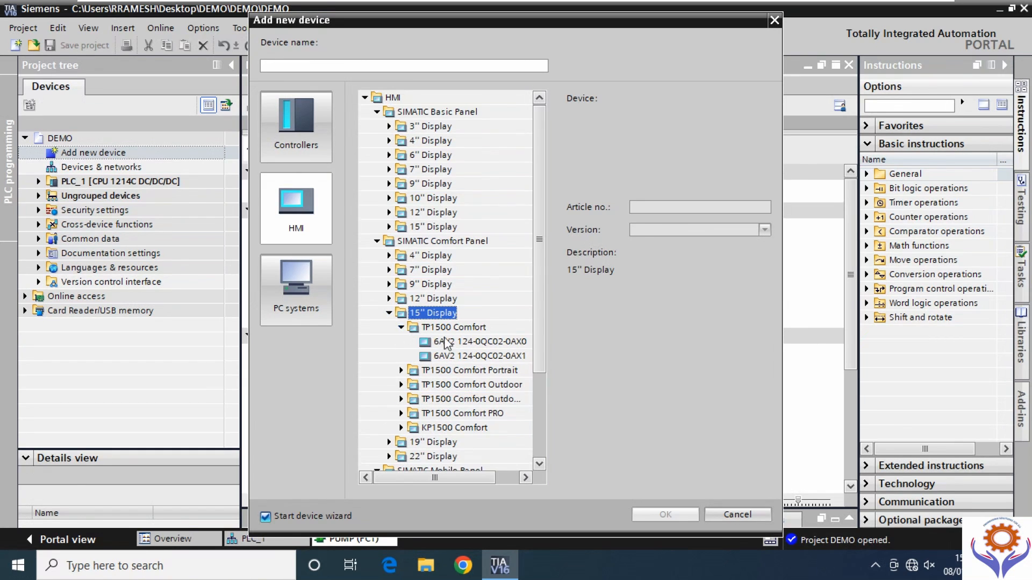
pyautogui.click(471, 356)
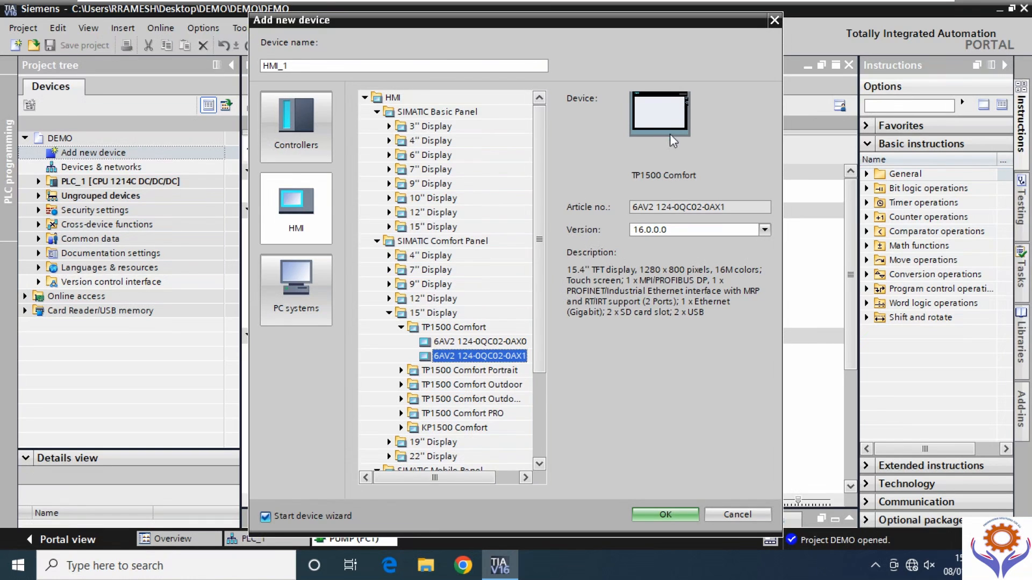
pyautogui.moveTo(569, 269); pyautogui.dragTo(666, 295)
pyautogui.moveTo(676, 301); pyautogui.dragTo(714, 317)
pyautogui.click(723, 319)
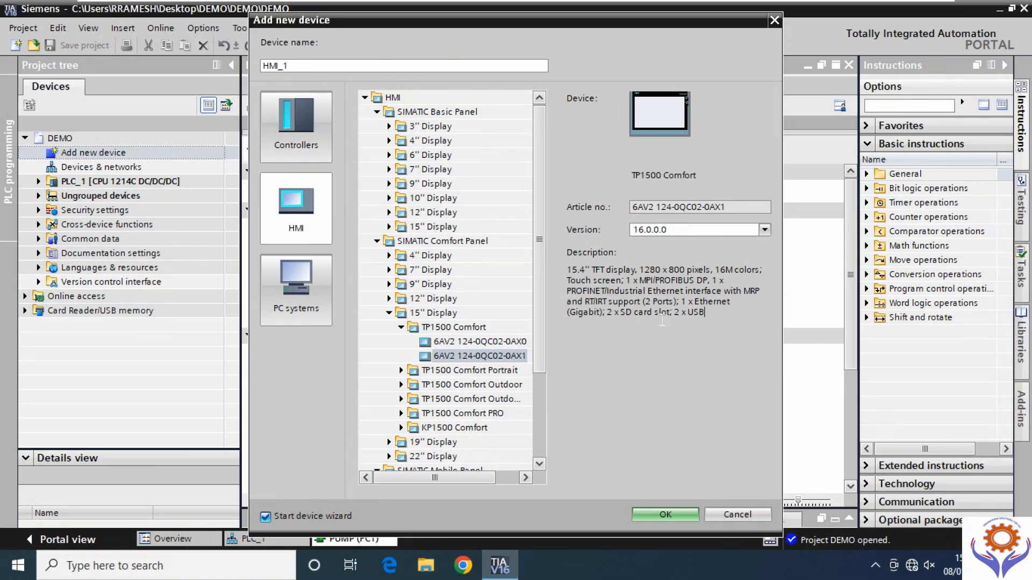
pyautogui.click(669, 516)
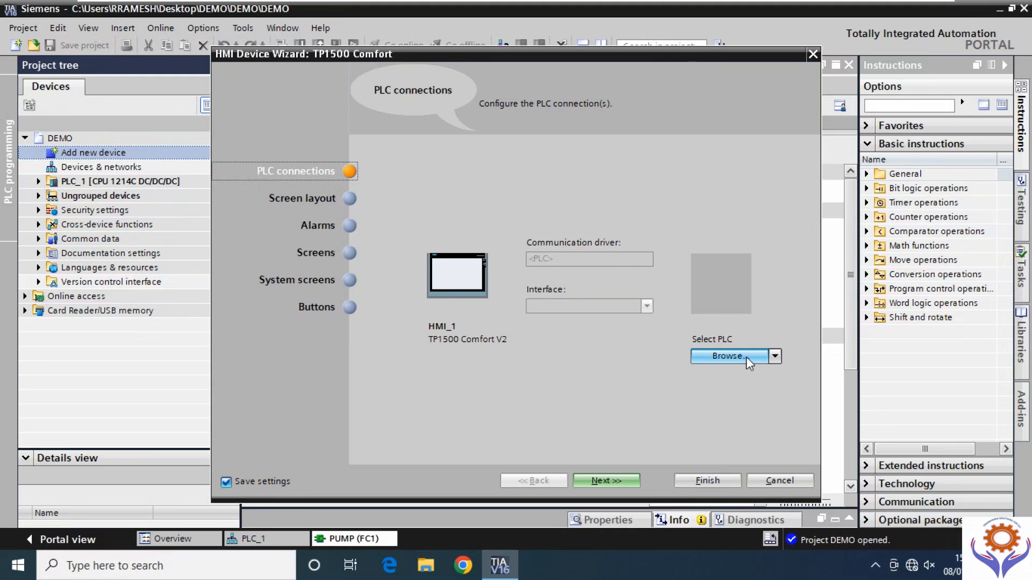
# - Connect the HMI to PLC_1 in the wizard's PLC connections and continue to the screen layout
pyautogui.click(774, 359)
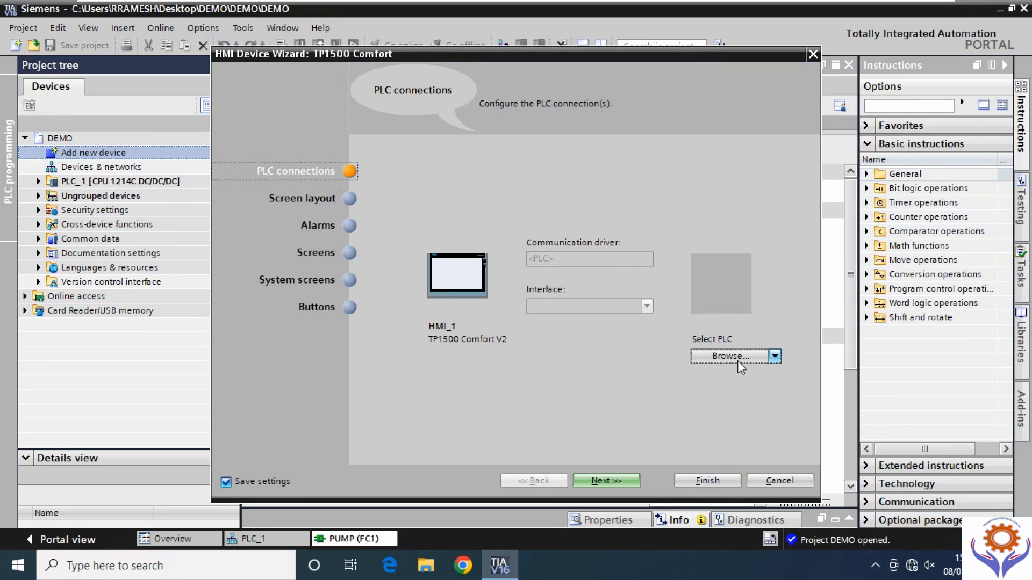
pyautogui.click(724, 357)
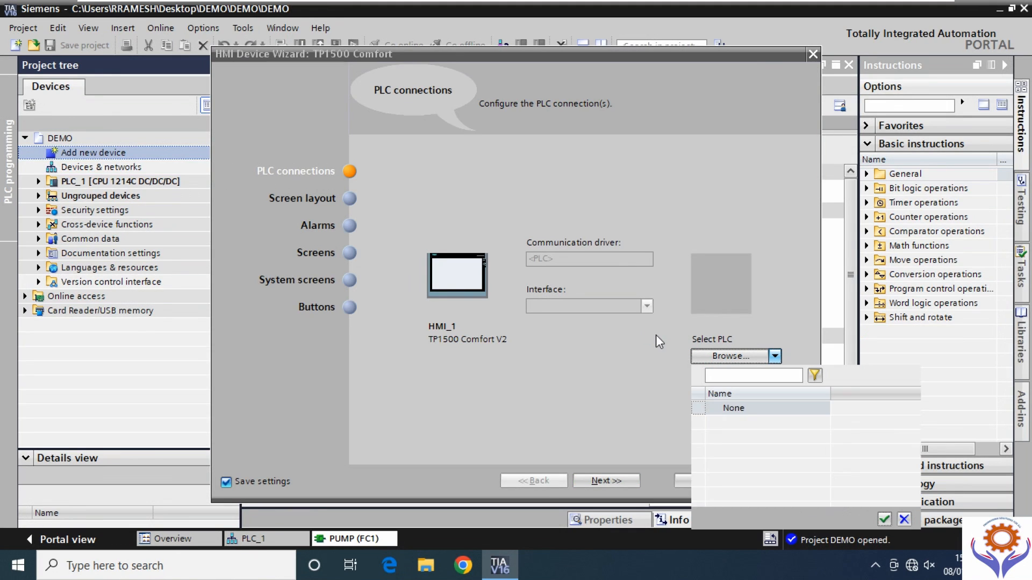
pyautogui.click(734, 408)
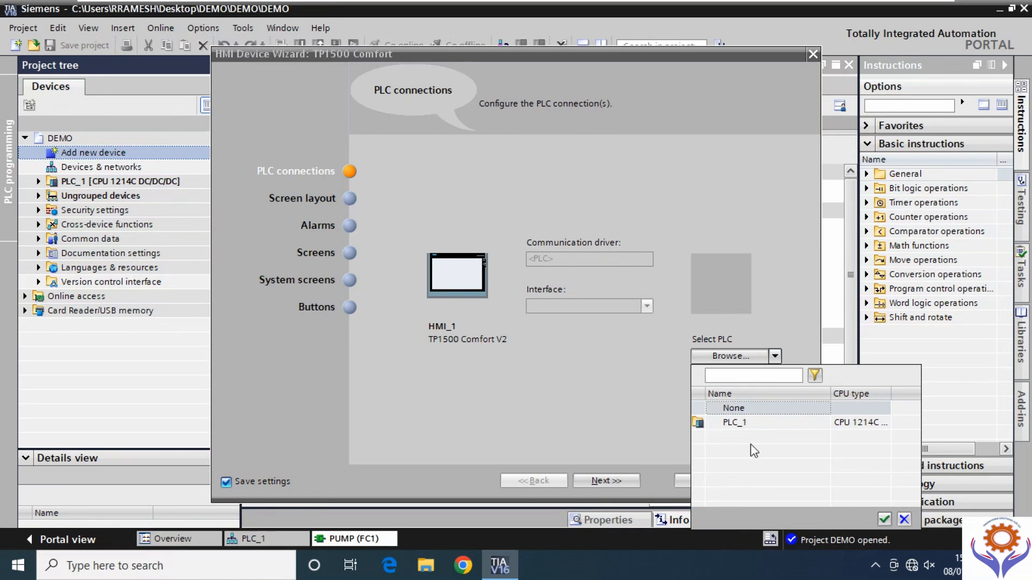
pyautogui.doubleClick(731, 424)
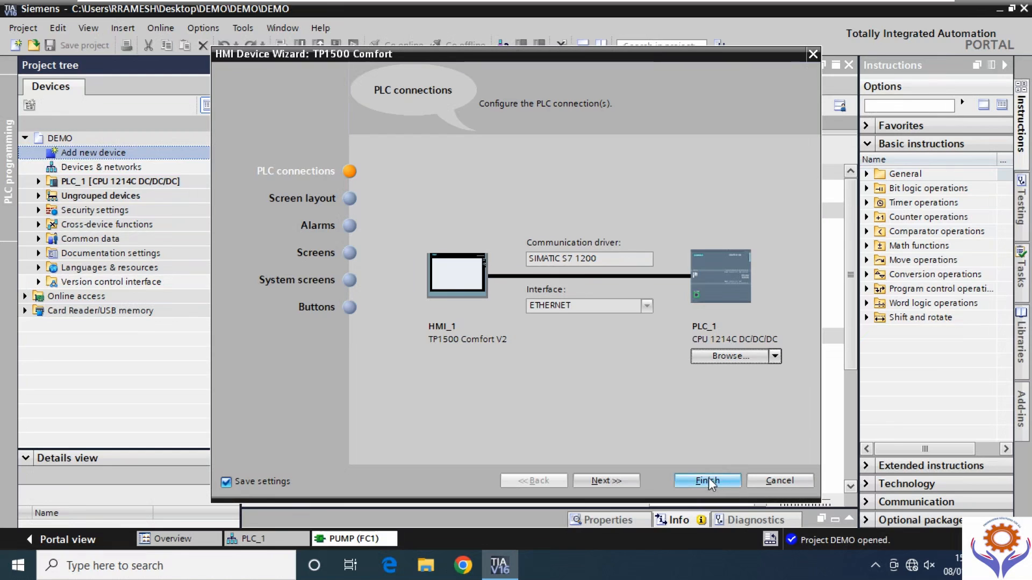
pyautogui.click(618, 482)
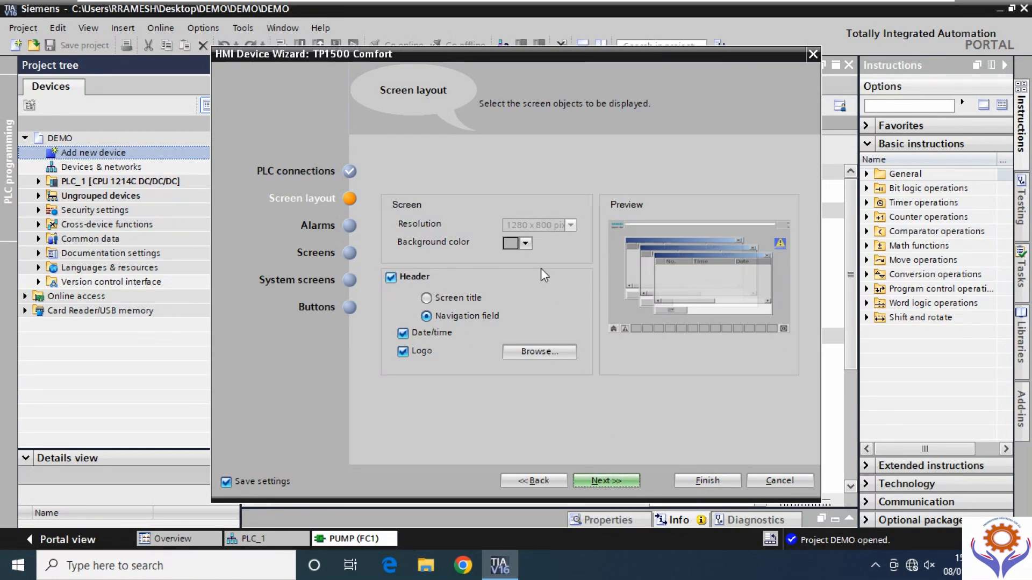
# - Choose light grey as the screen background color and accept the default header settings
pyautogui.click(527, 243)
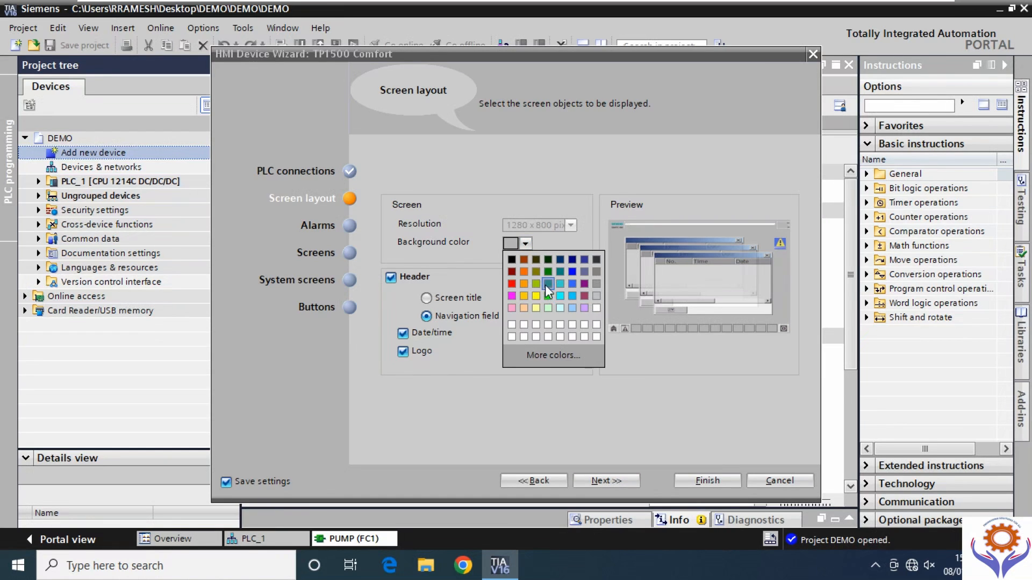
pyautogui.click(596, 296)
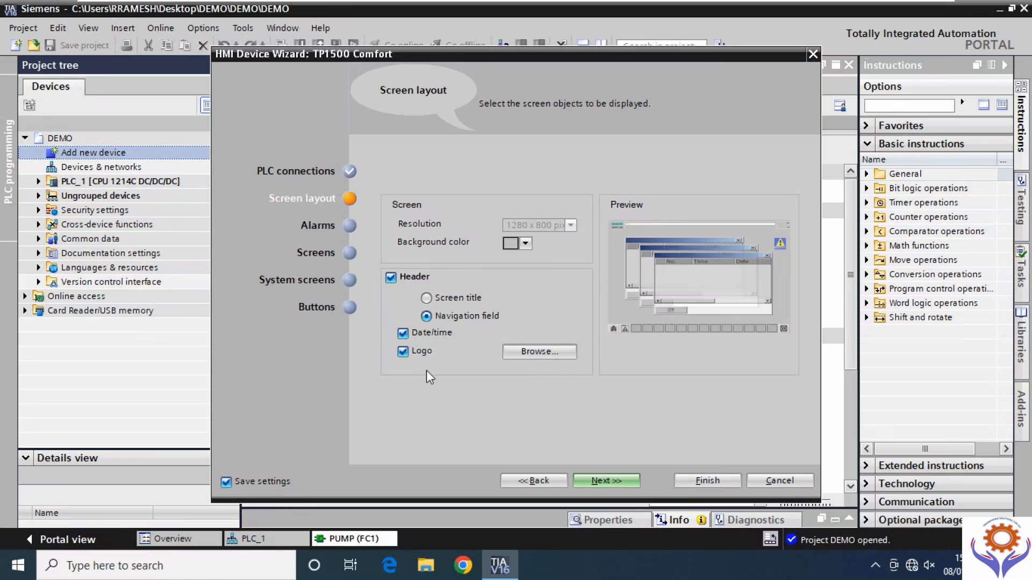
pyautogui.click(622, 476)
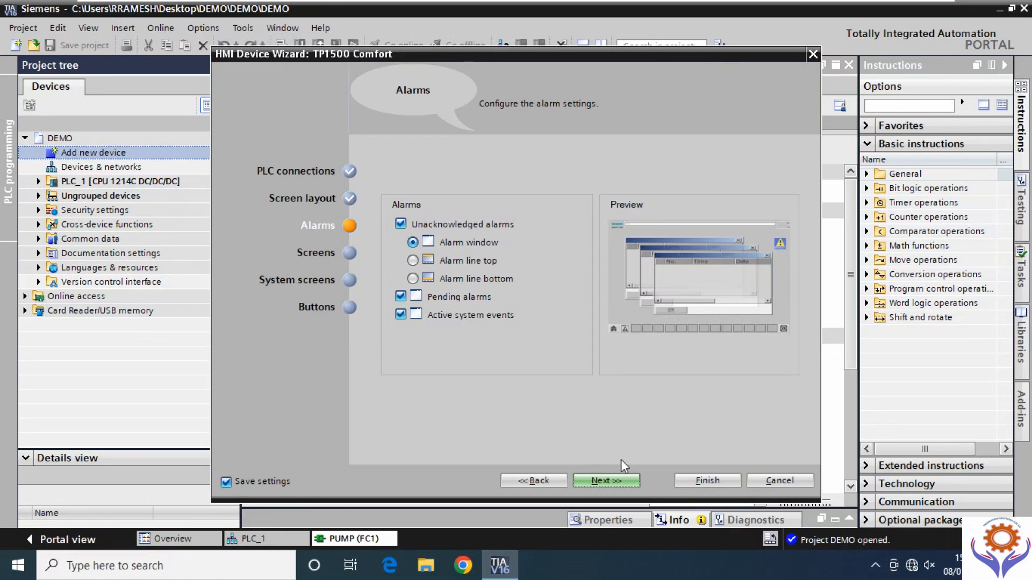
# - Accept the default alarm settings and add one new screen under the root screen
pyautogui.click(623, 479)
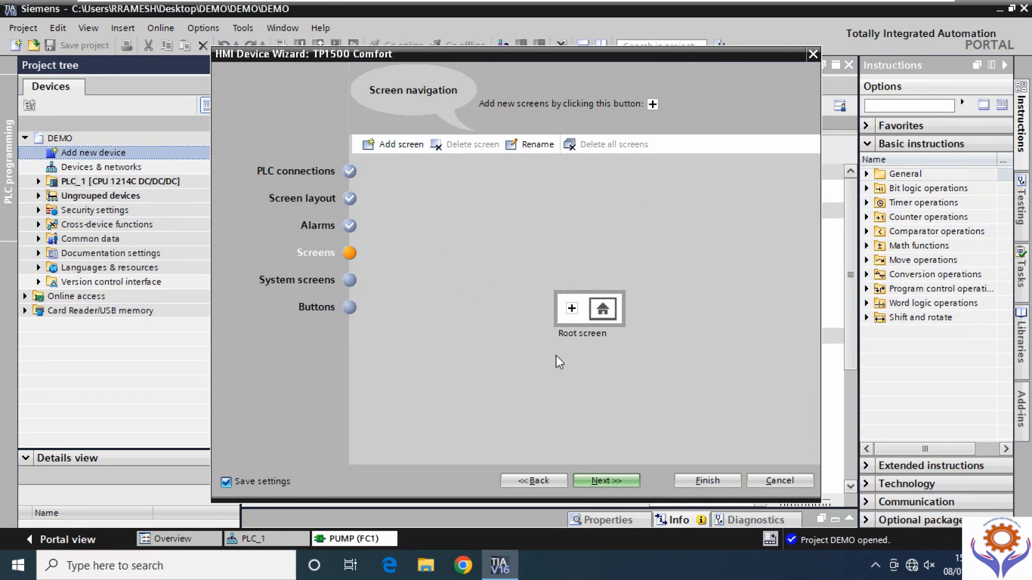
pyautogui.click(385, 147)
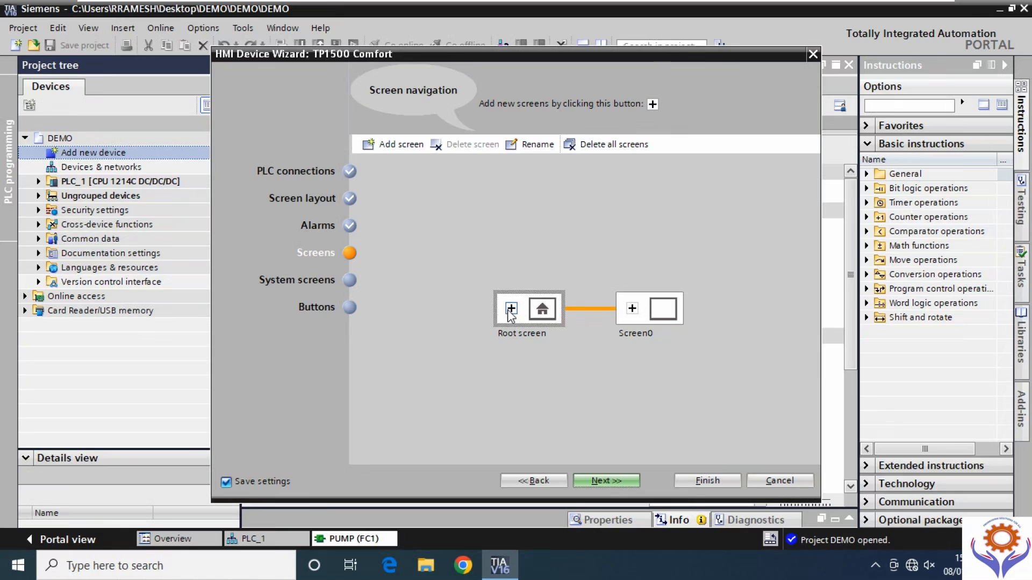
pyautogui.click(615, 479)
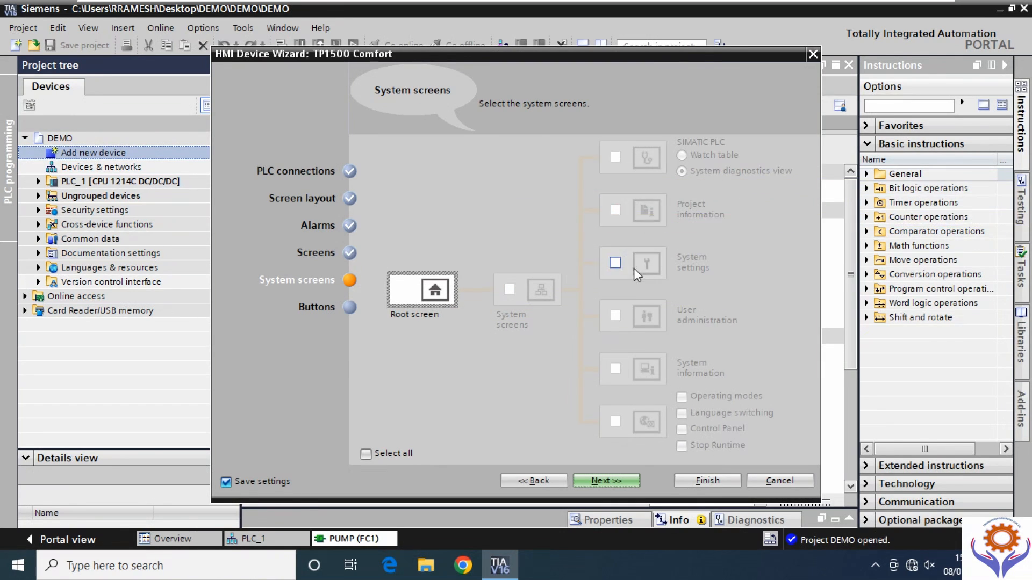
# - Enable SIMATIC PLC diagnostics, project information, system settings, user administration, system information and the operating modes/language/Control Panel screen, then continue to the buttons
pyautogui.click(615, 159)
pyautogui.click(613, 211)
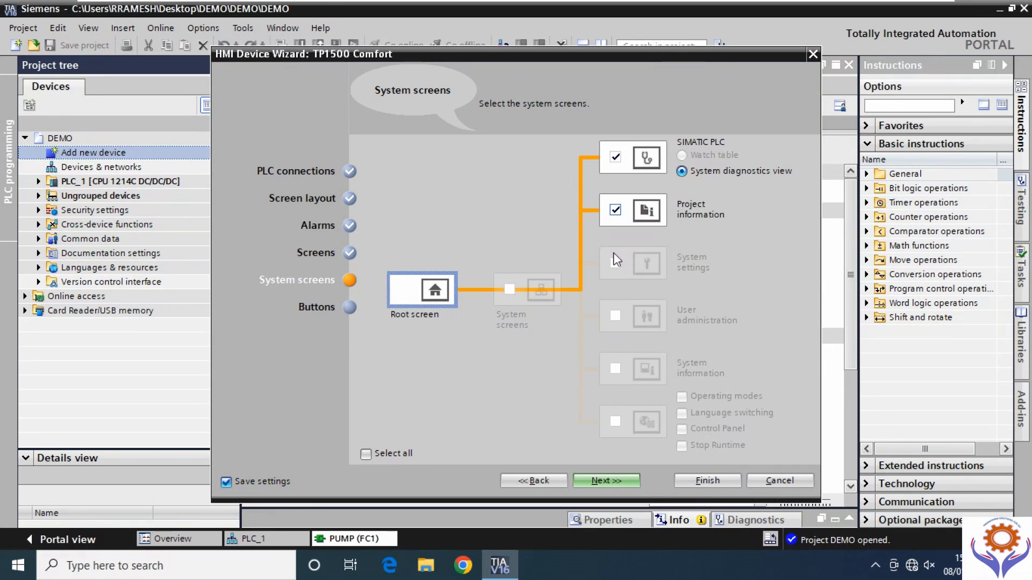
pyautogui.click(616, 263)
pyautogui.click(615, 316)
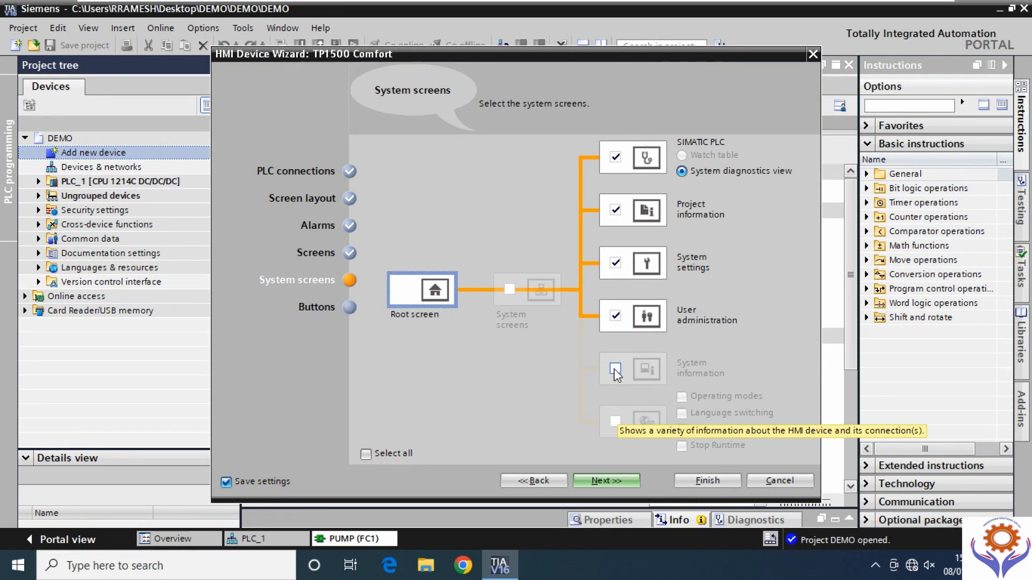
pyautogui.click(615, 369)
pyautogui.click(615, 423)
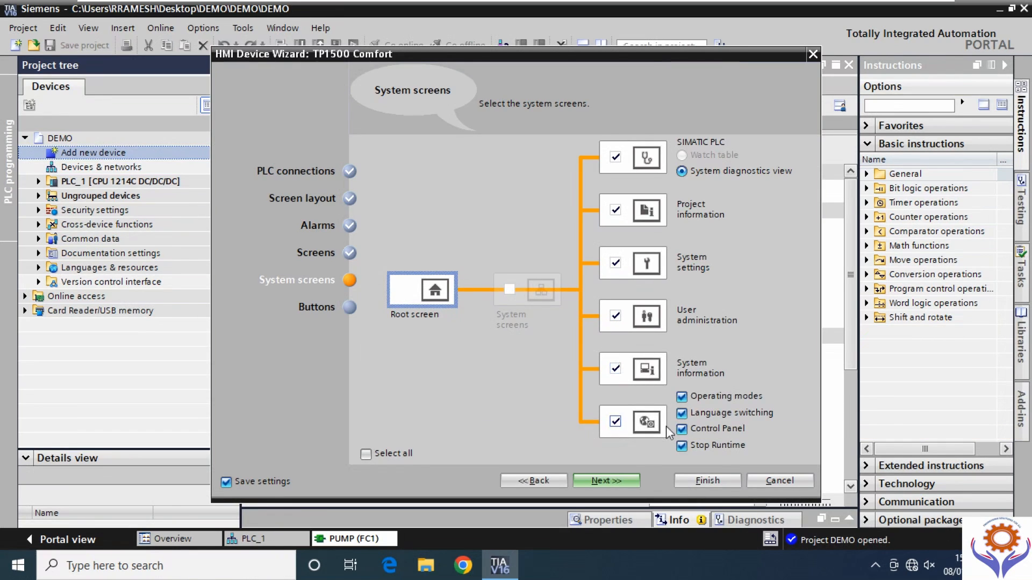
pyautogui.click(615, 479)
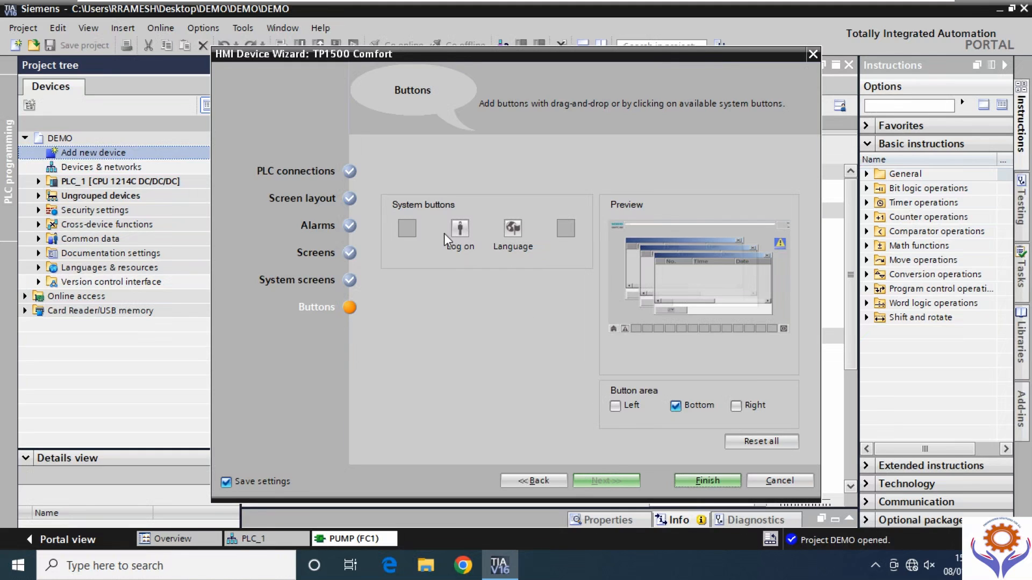
# - Add the Log on system button to the bottom button area and finish the HMI device wizard
pyautogui.click(460, 232)
pyautogui.click(712, 481)
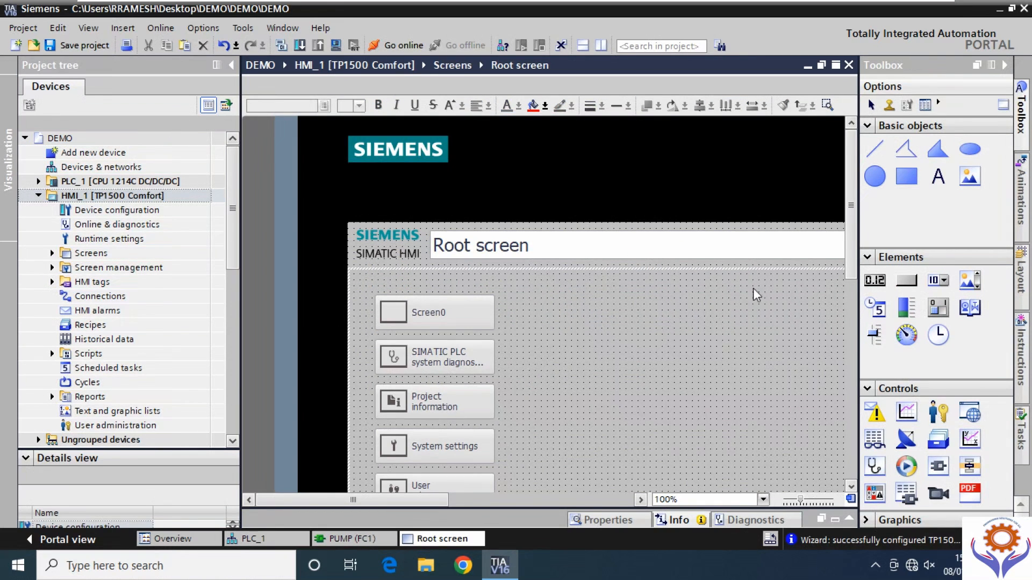
# - Narrow the project tree and look over the root screen's navigation buttons and welcome text
pyautogui.click(875, 280)
pyautogui.moveTo(242, 242); pyautogui.dragTo(170, 243)
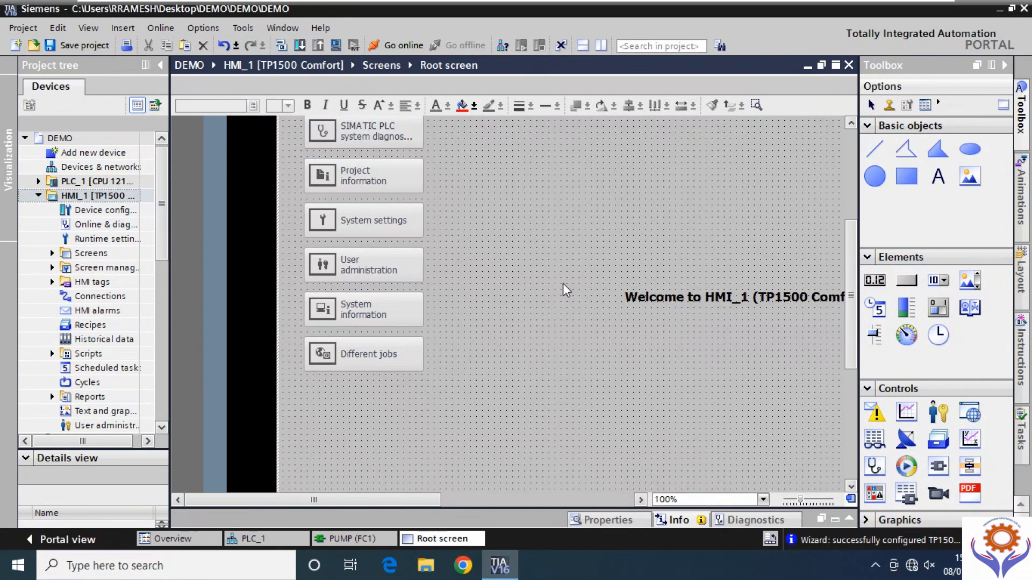
pyautogui.scroll(3, 562, 283)
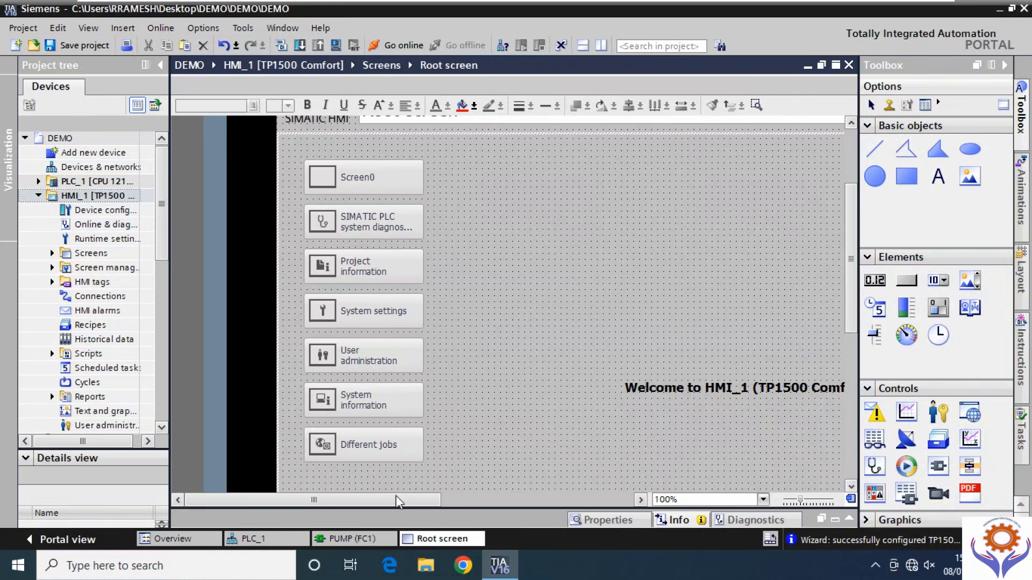
pyautogui.moveTo(395, 495); pyautogui.dragTo(438, 502)
pyautogui.click(282, 180)
pyautogui.doubleClick(282, 180)
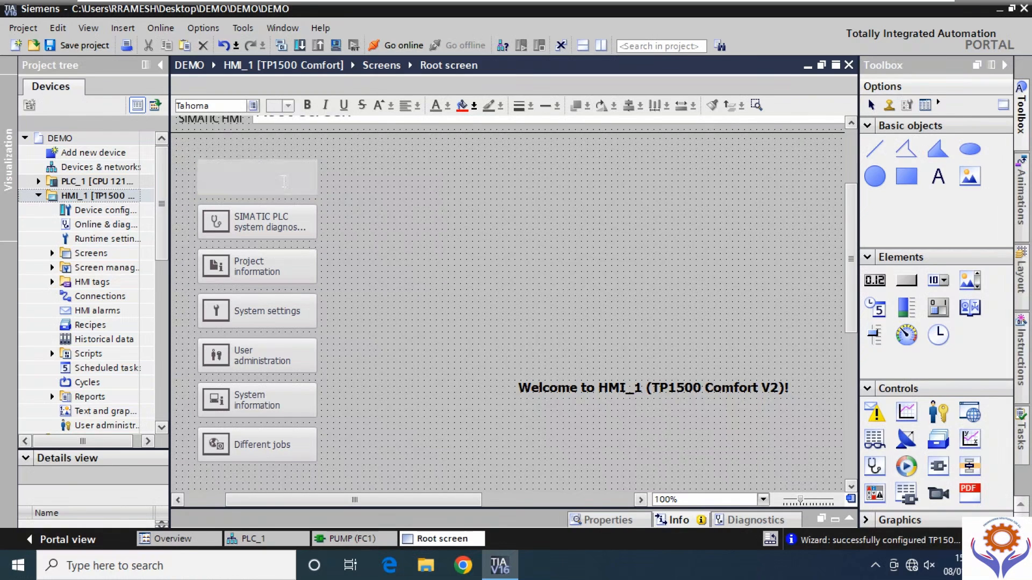
pyautogui.click(363, 192)
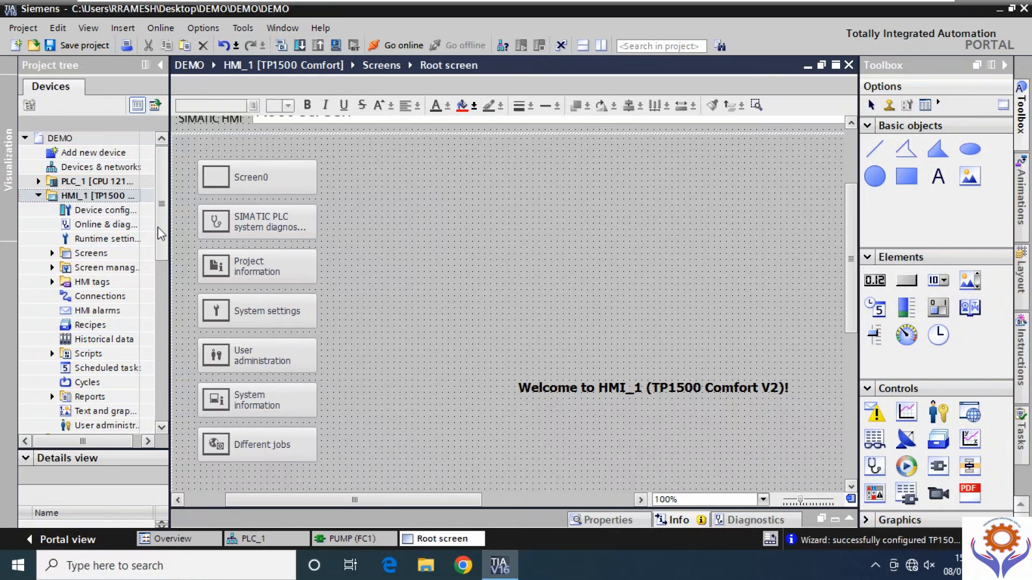
# - Open Screen0 from the screens of HMI_1 and look over its layout
pyautogui.moveTo(160, 233); pyautogui.dragTo(161, 208)
pyautogui.click(52, 253)
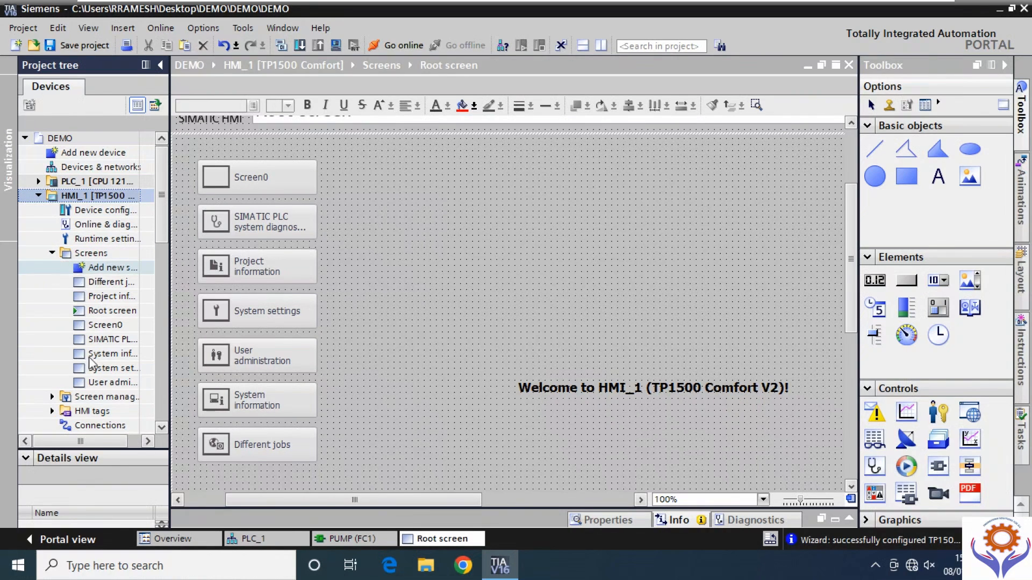
pyautogui.click(114, 315)
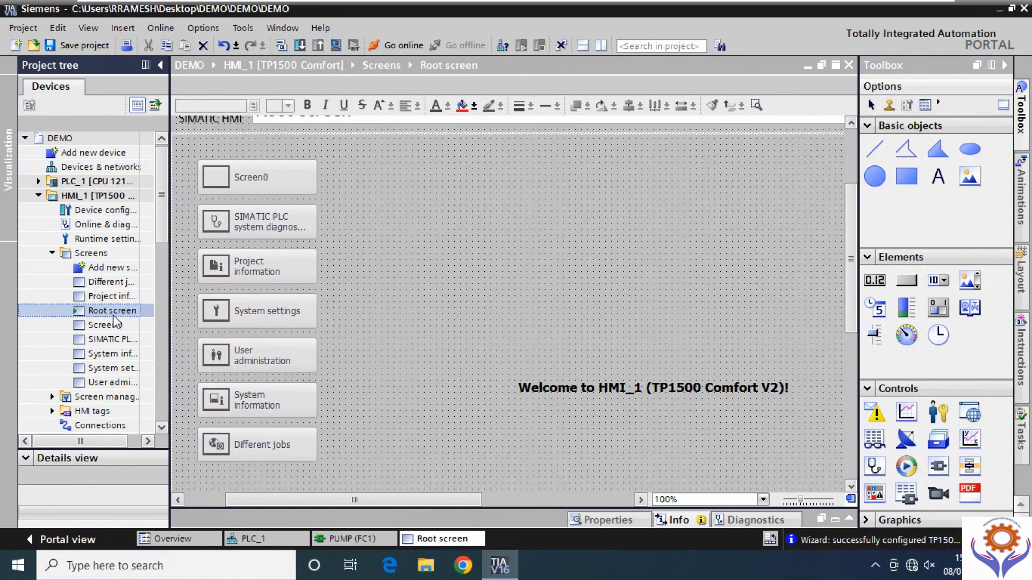
pyautogui.click(106, 326)
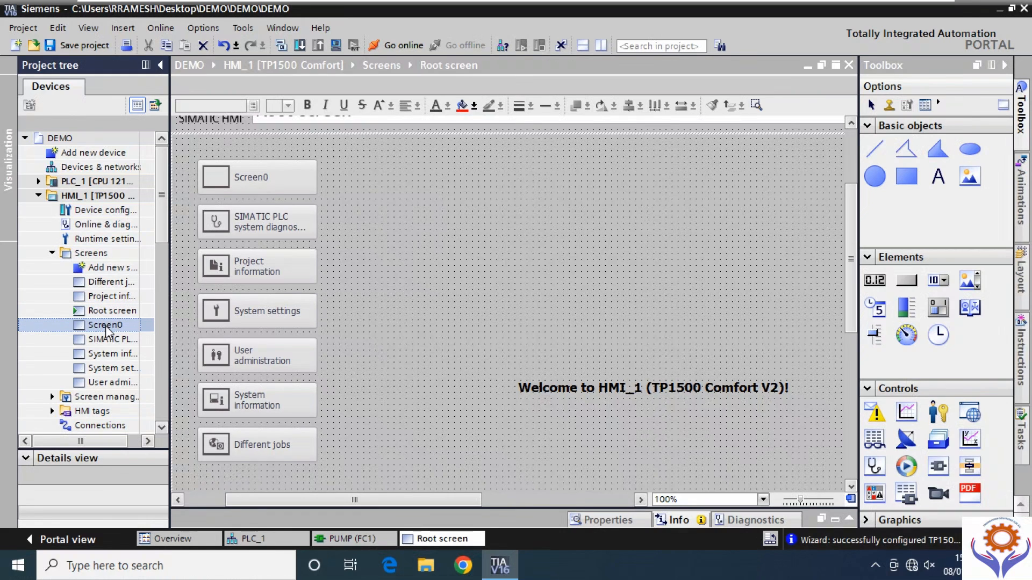
pyautogui.doubleClick(106, 326)
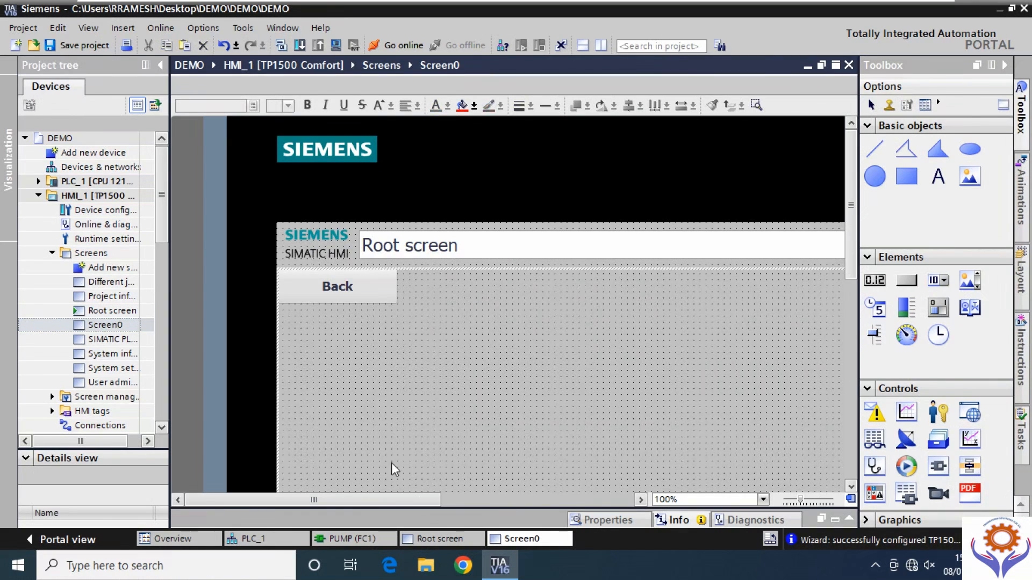
pyautogui.moveTo(395, 496); pyautogui.dragTo(425, 508)
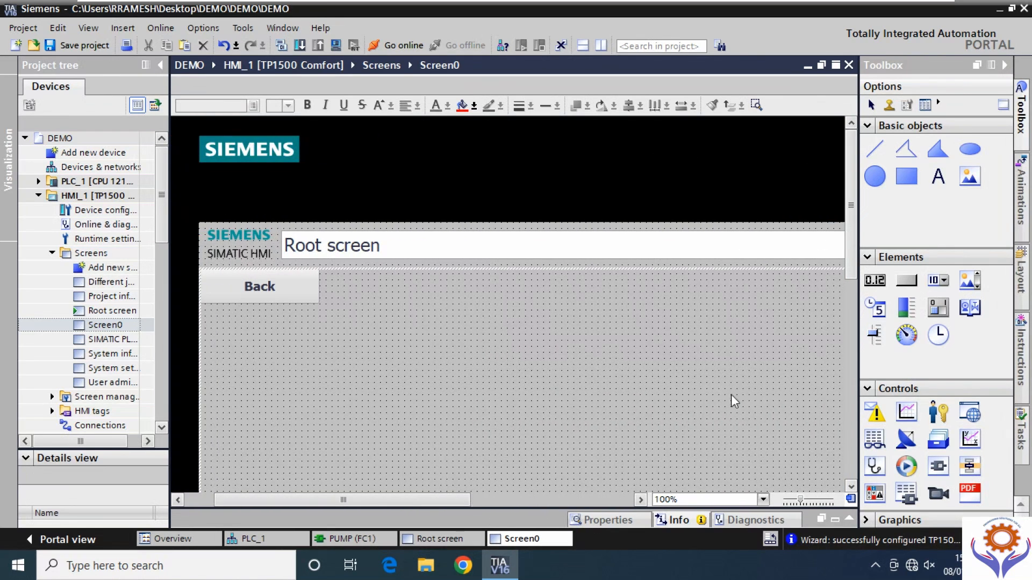
pyautogui.moveTo(850, 227); pyautogui.dragTo(847, 304)
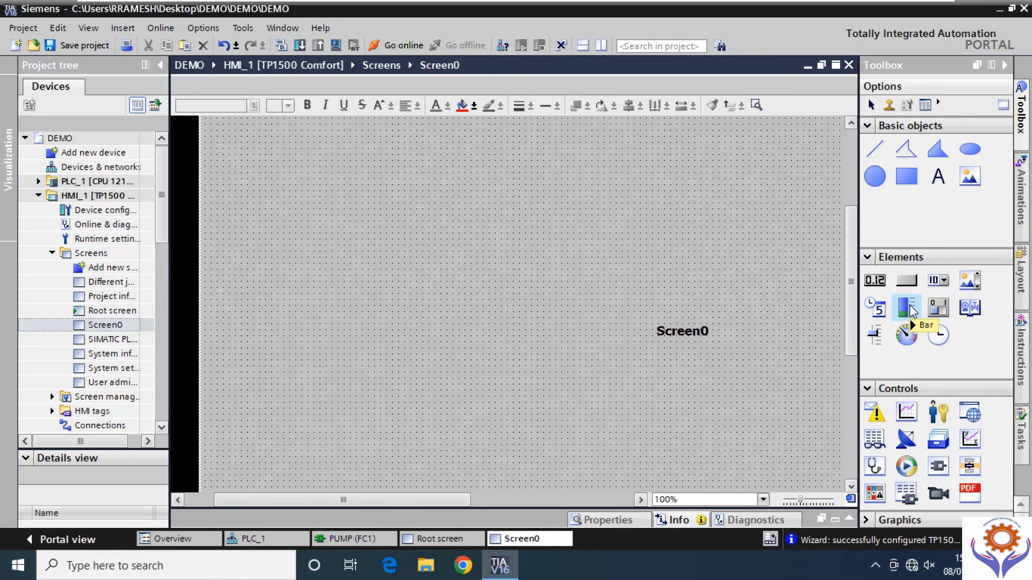
pyautogui.moveTo(912, 311)
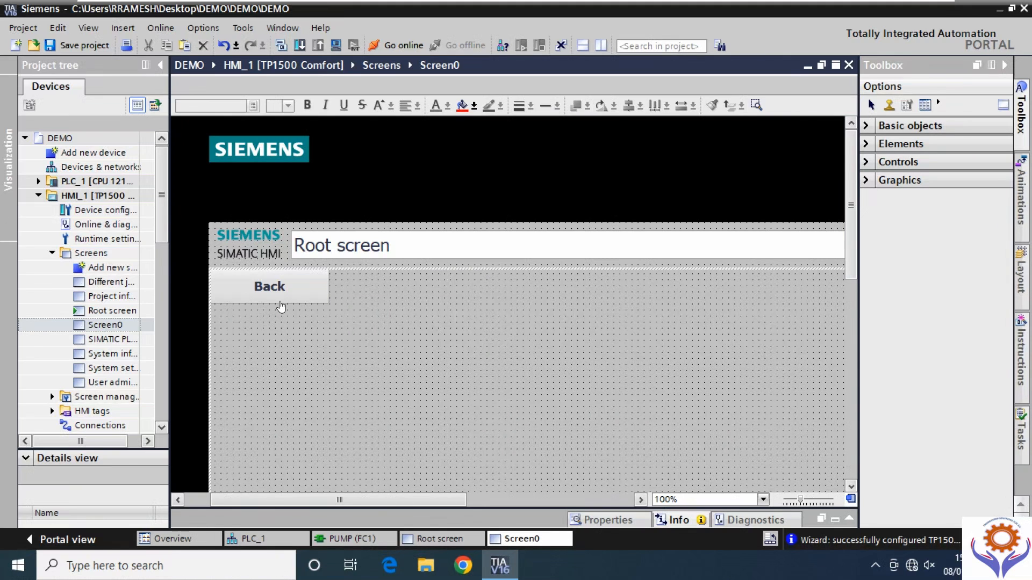
# - Show Screen0 at 75% zoom and check its general properties
pyautogui.click(796, 501)
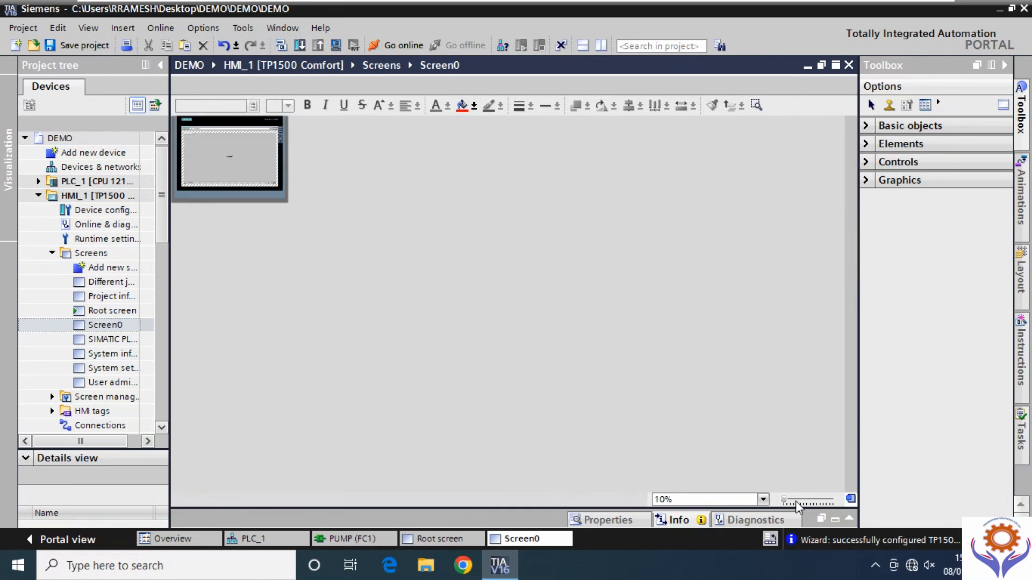
pyautogui.click(790, 501)
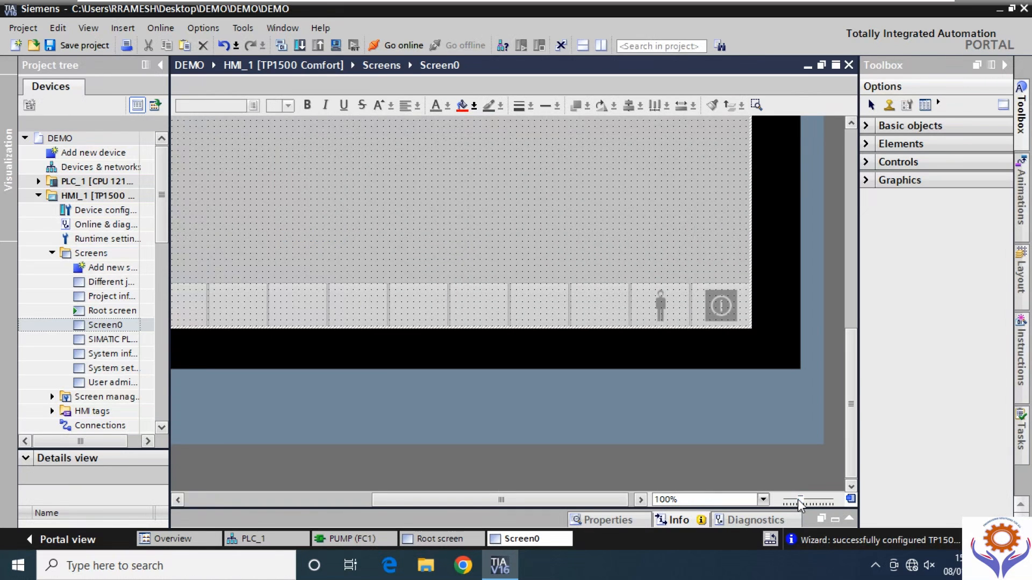
pyautogui.click(794, 501)
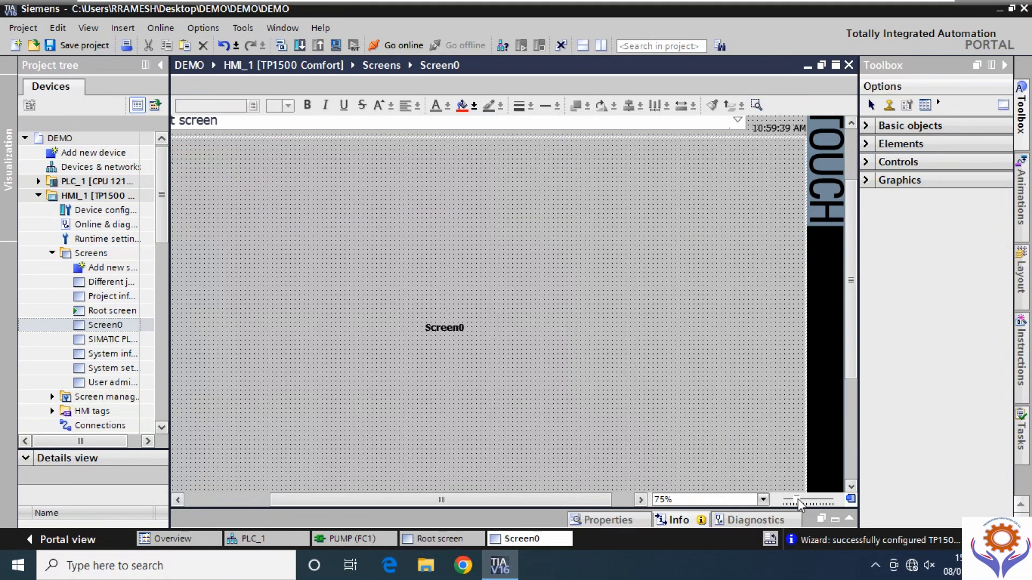
pyautogui.moveTo(447, 503); pyautogui.dragTo(367, 501)
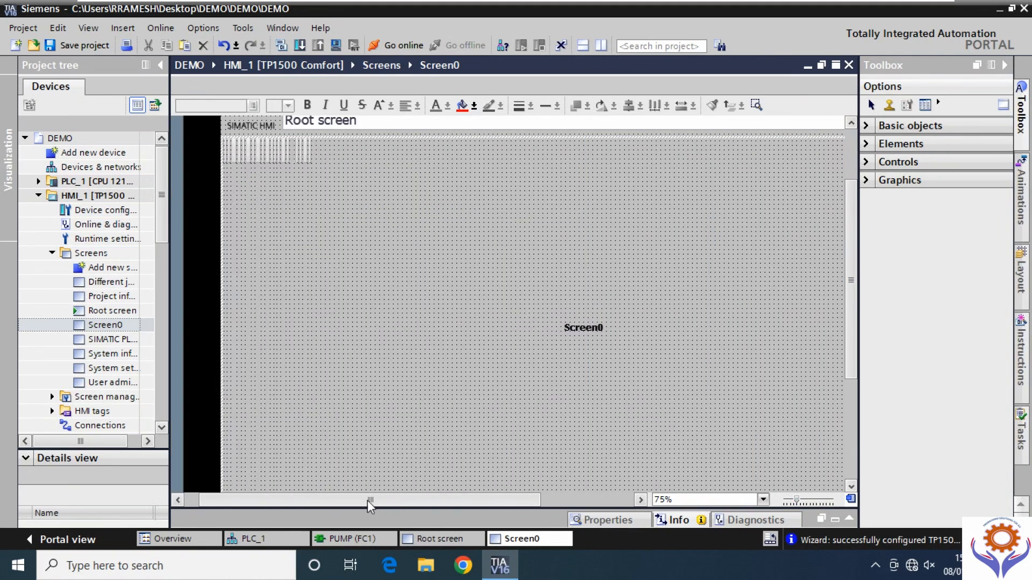
pyautogui.doubleClick(588, 297)
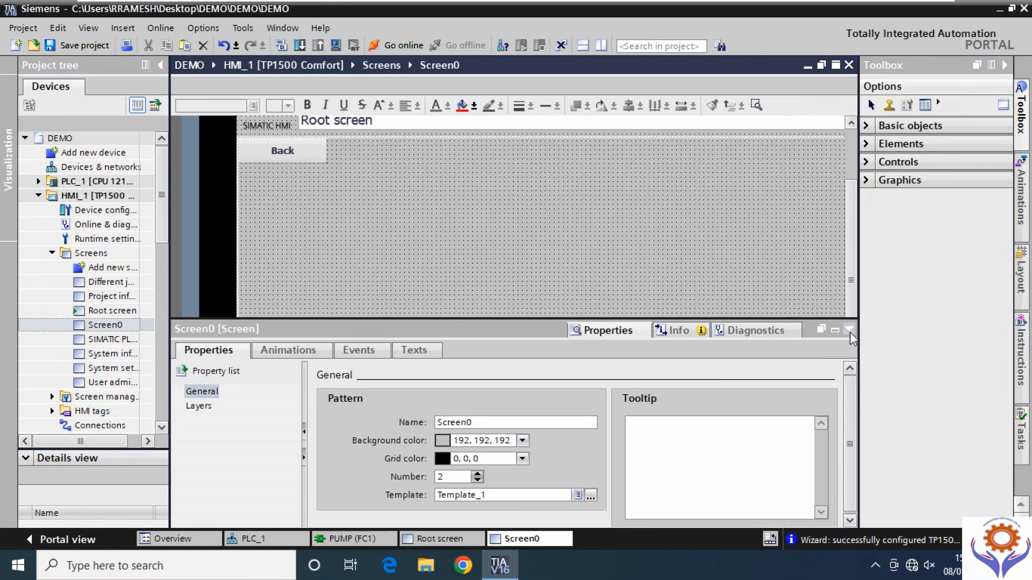
pyautogui.click(849, 331)
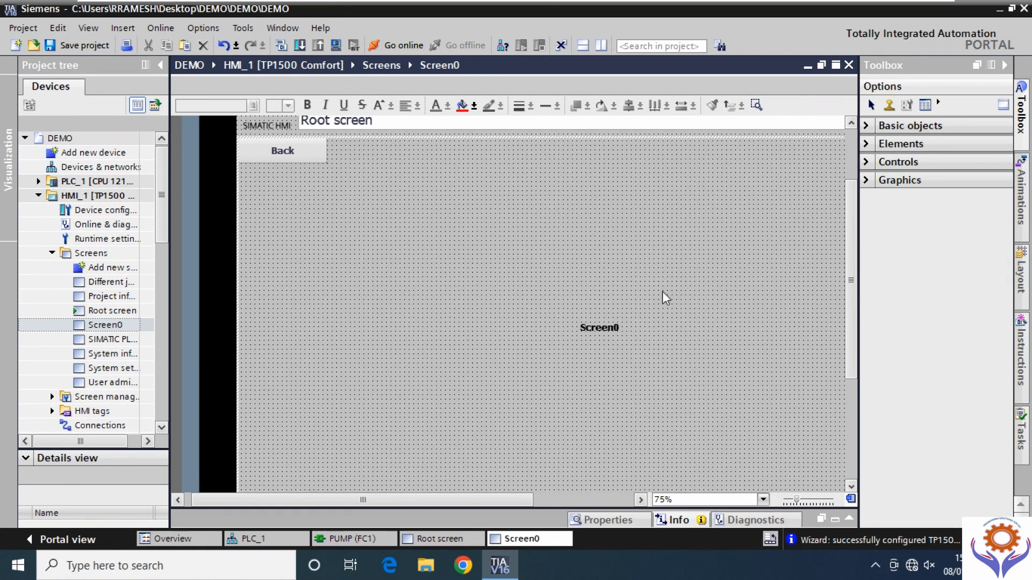
# - Look through the available basic objects, elements and controls for building the screen
pyautogui.click(866, 129)
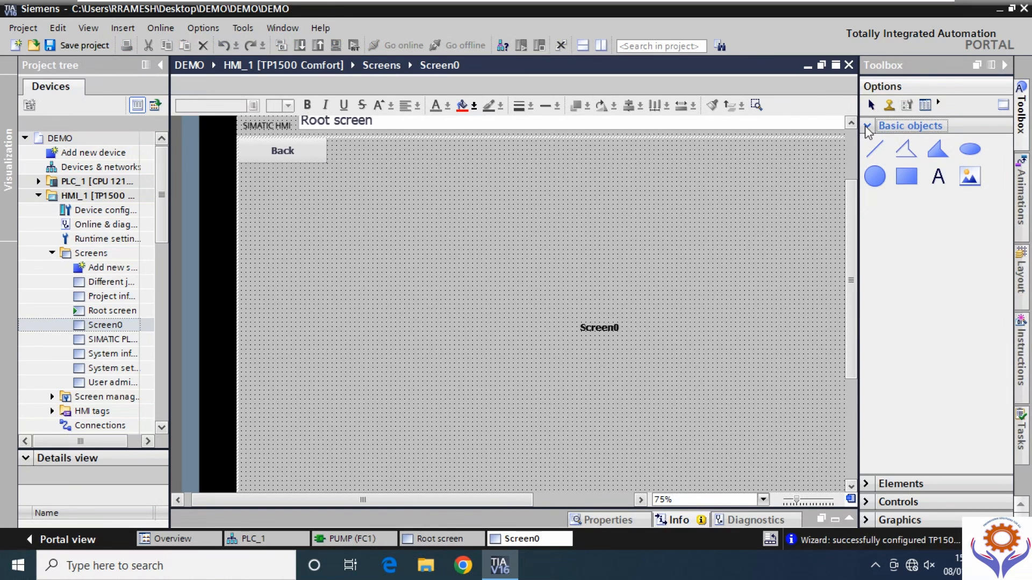
pyautogui.click(866, 129)
pyautogui.click(865, 145)
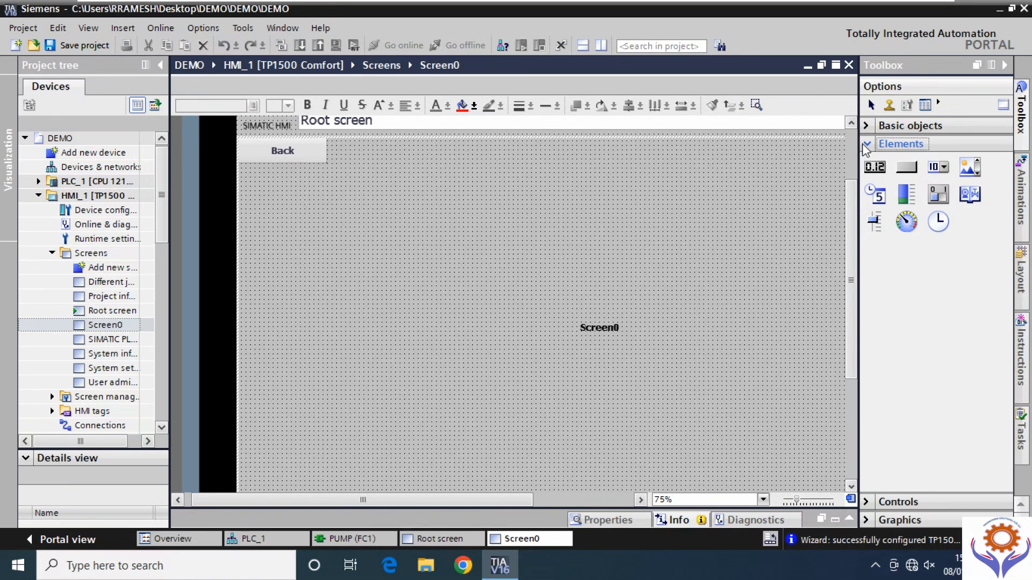
pyautogui.click(866, 145)
pyautogui.click(866, 162)
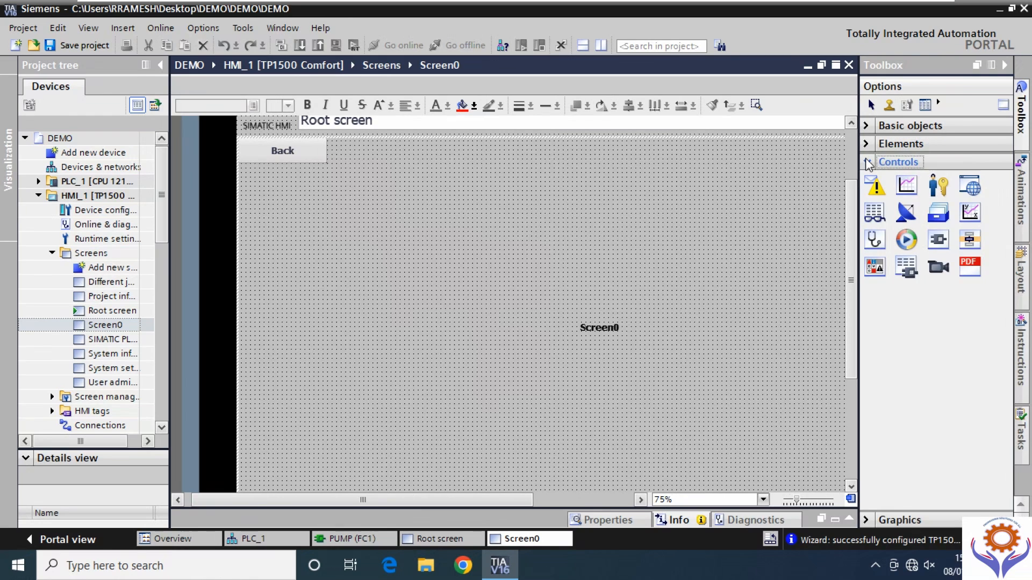
pyautogui.click(866, 162)
# - Browse the blower and tank symbols in the Automation [EMF] folder of the WinCC equipment graphics
pyautogui.click(866, 180)
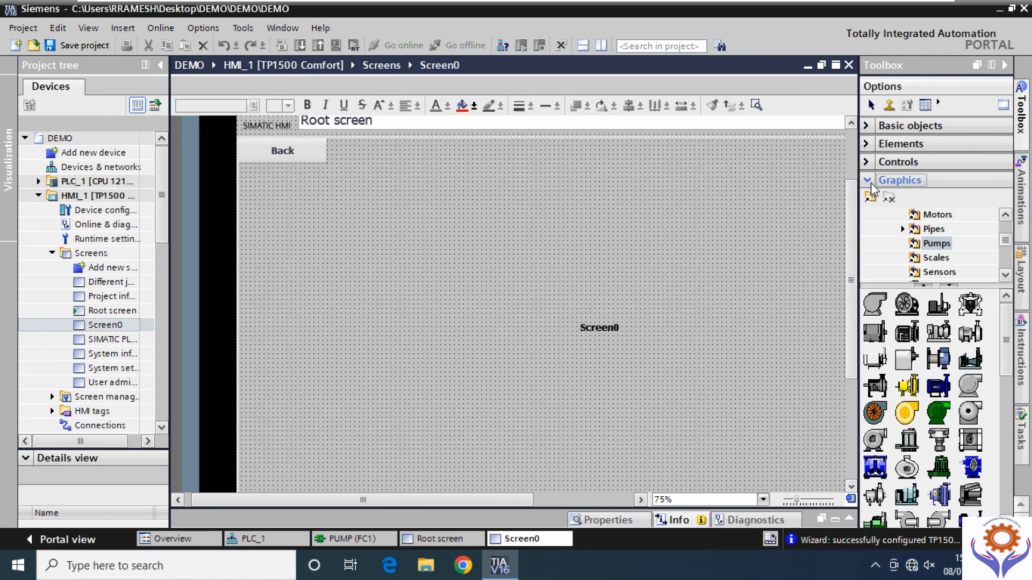
pyautogui.moveTo(1011, 245); pyautogui.dragTo(1009, 226)
pyautogui.click(921, 228)
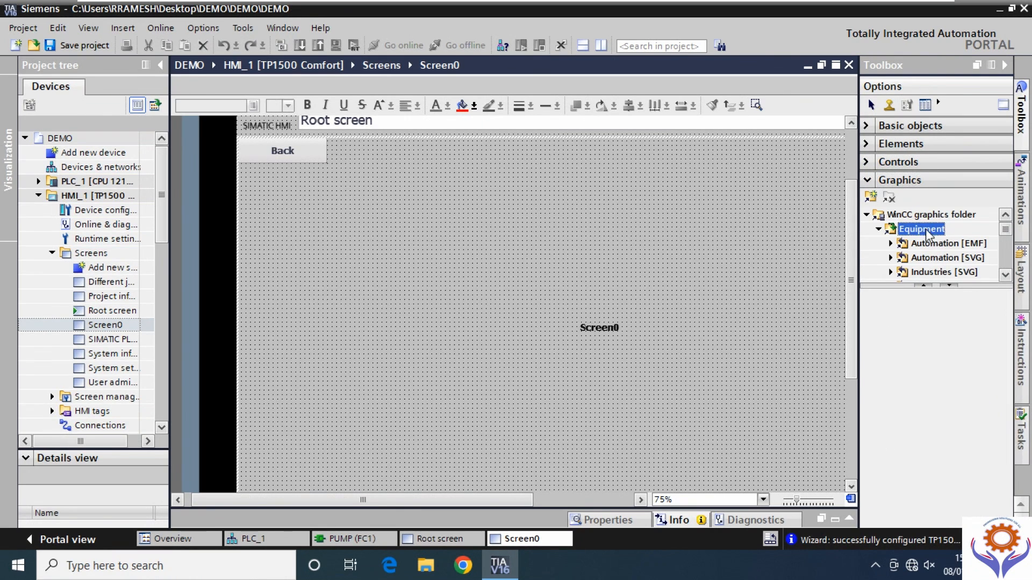
pyautogui.click(924, 216)
pyautogui.click(921, 228)
pyautogui.click(940, 245)
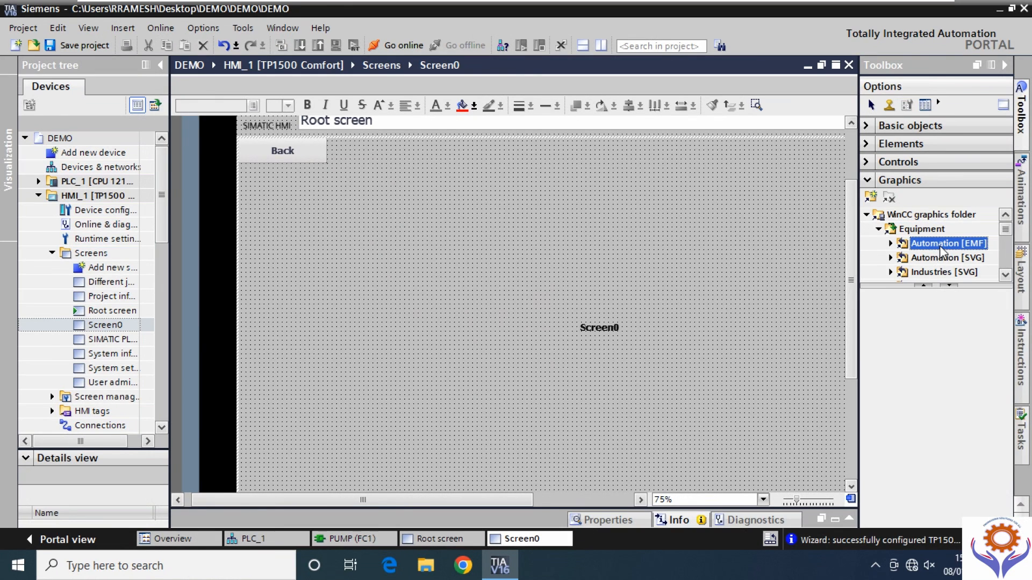
pyautogui.click(895, 245)
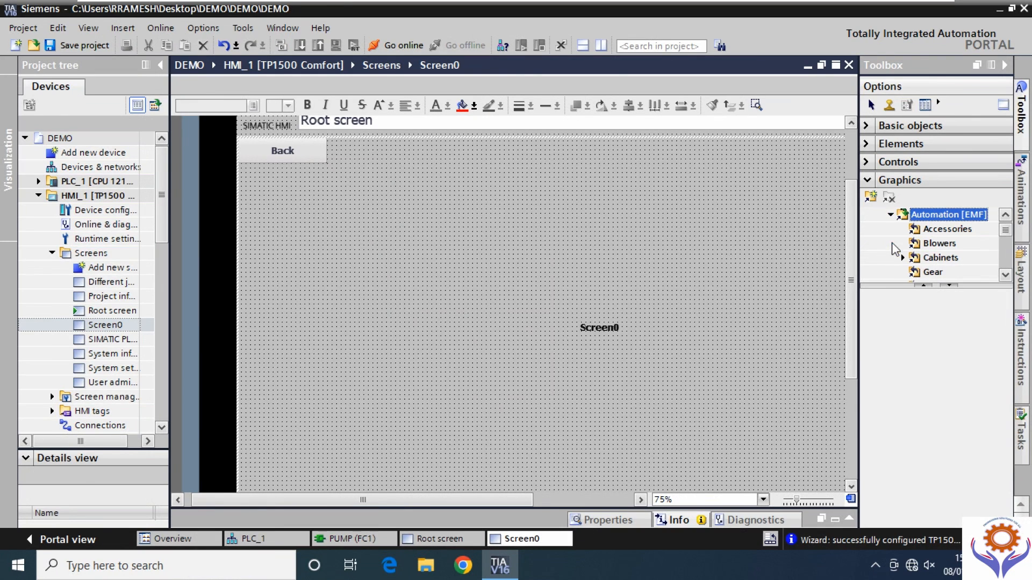
pyautogui.click(939, 244)
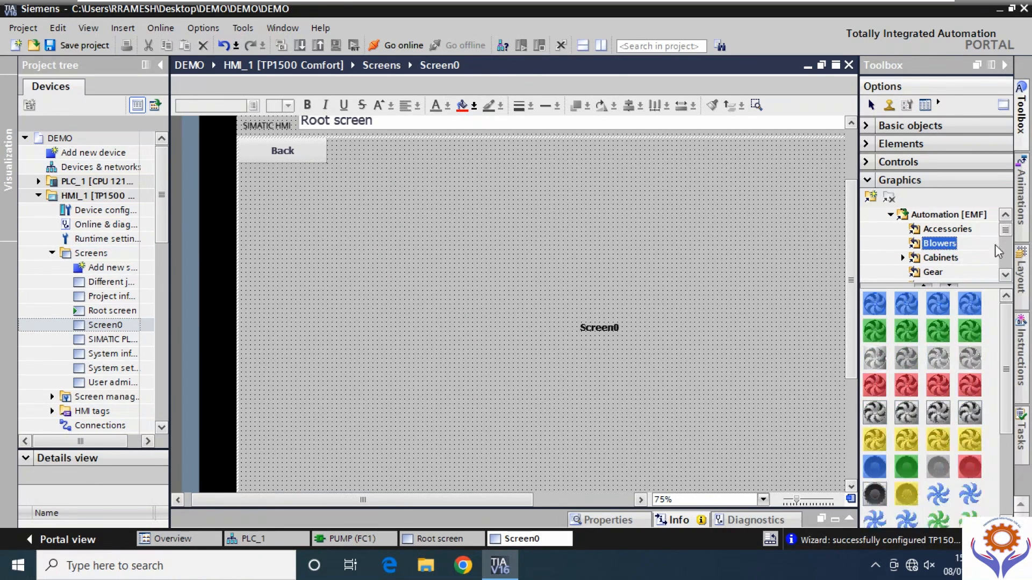
pyautogui.moveTo(1005, 237); pyautogui.dragTo(1007, 245)
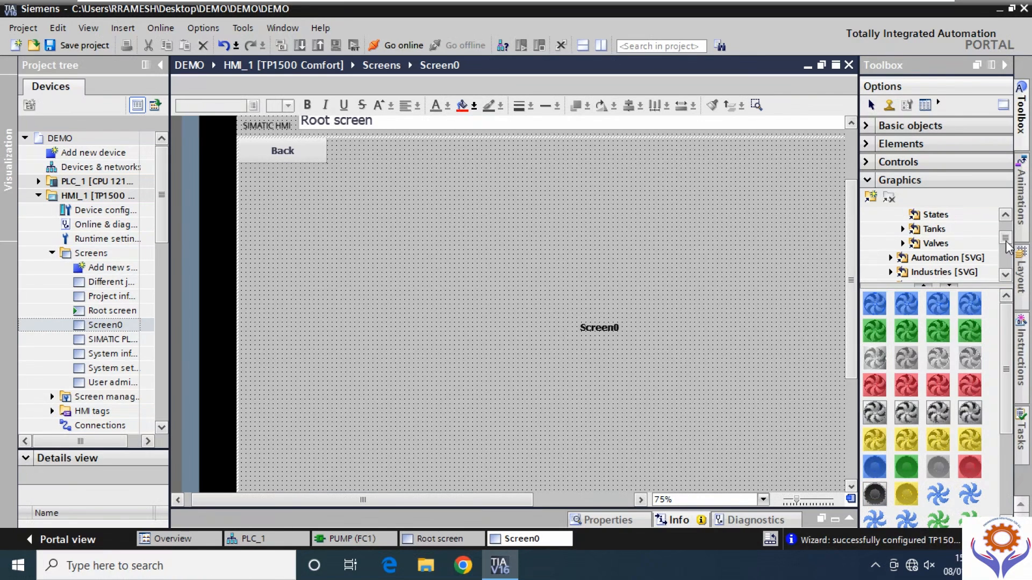
pyautogui.click(935, 230)
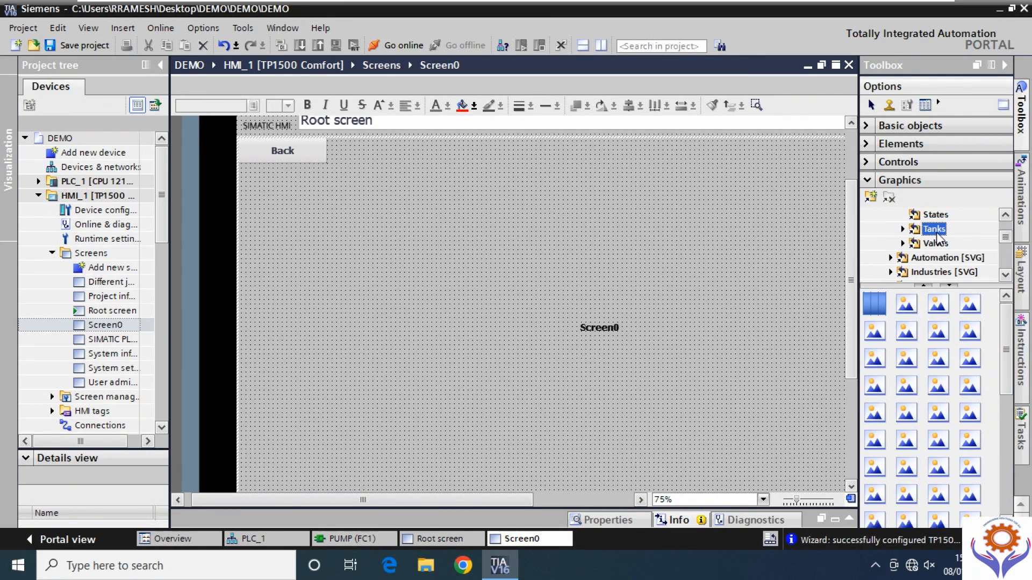
pyautogui.moveTo(1006, 376); pyautogui.dragTo(1006, 485)
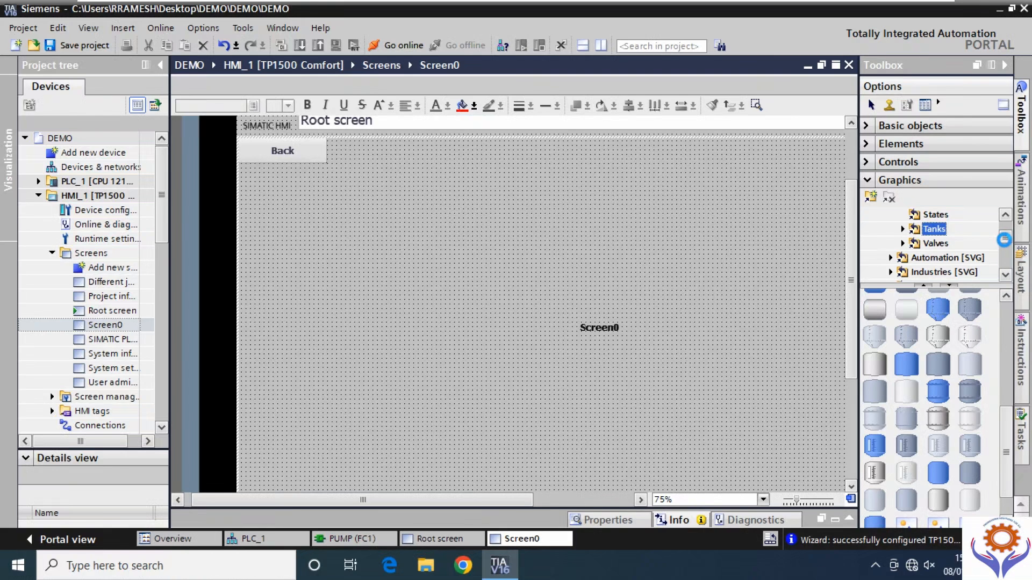
# - Expand the Industries [WMF] graphics folder and enlarge the folder list to view its categories
pyautogui.scroll(1, 909, 269)
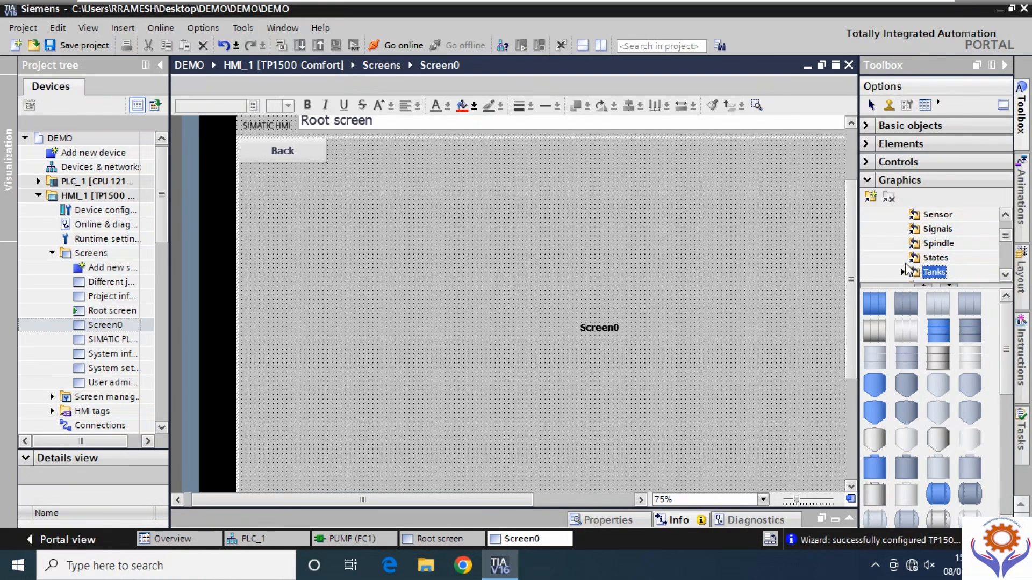
pyautogui.scroll(5, 1005, 237)
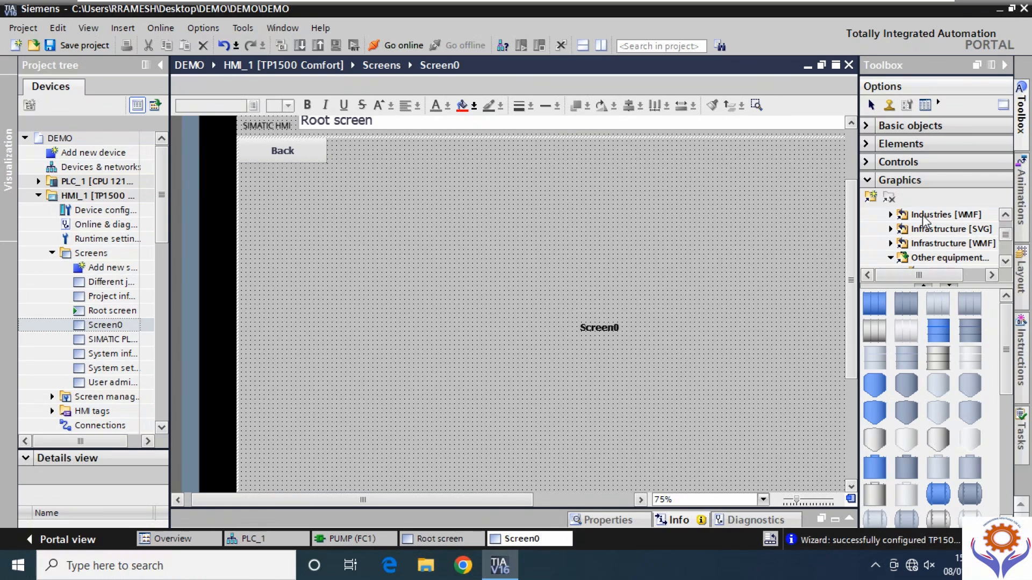
pyautogui.click(922, 216)
pyautogui.click(891, 214)
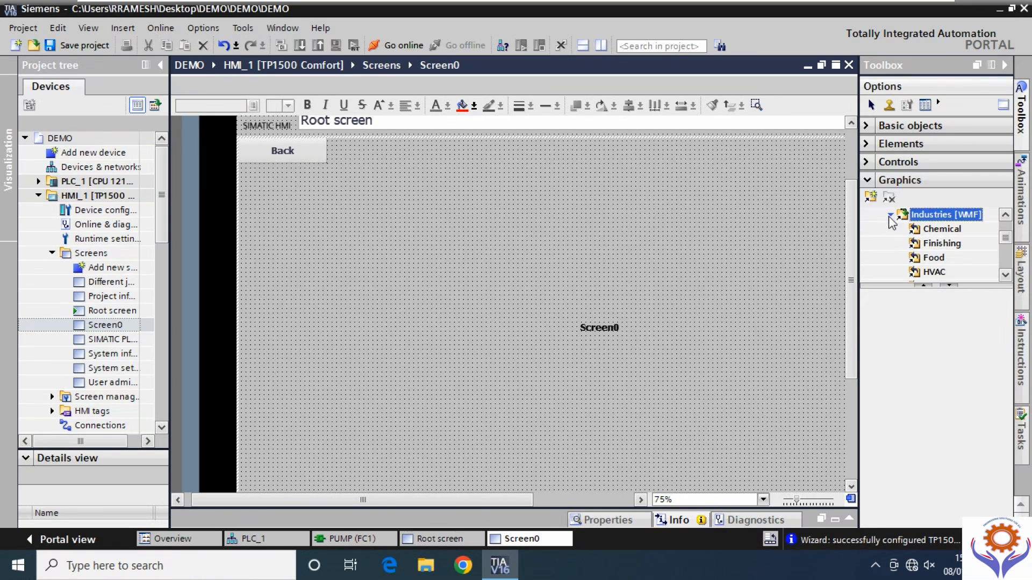
pyautogui.click(1005, 275)
pyautogui.click(1005, 275)
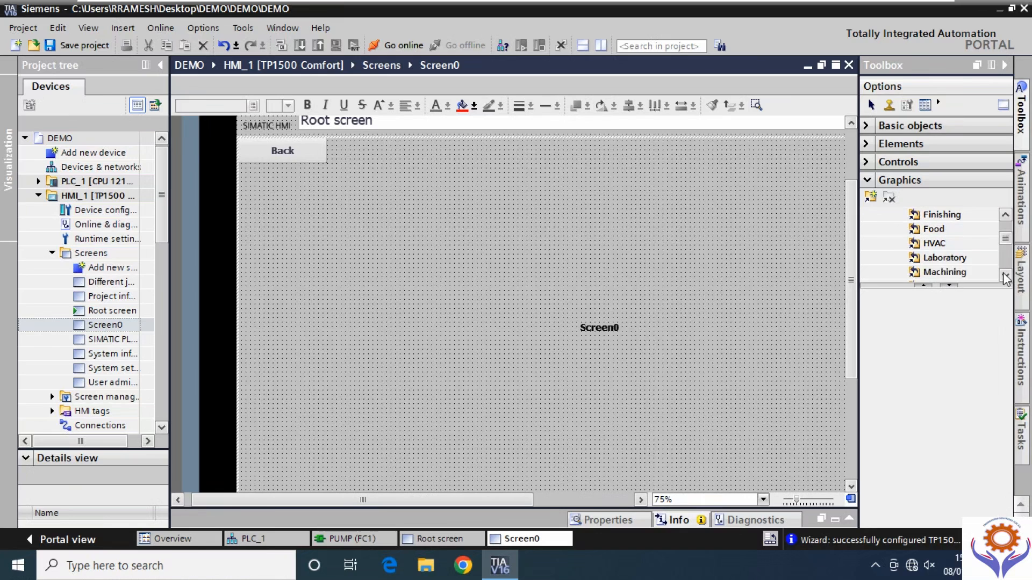
pyautogui.click(1005, 261)
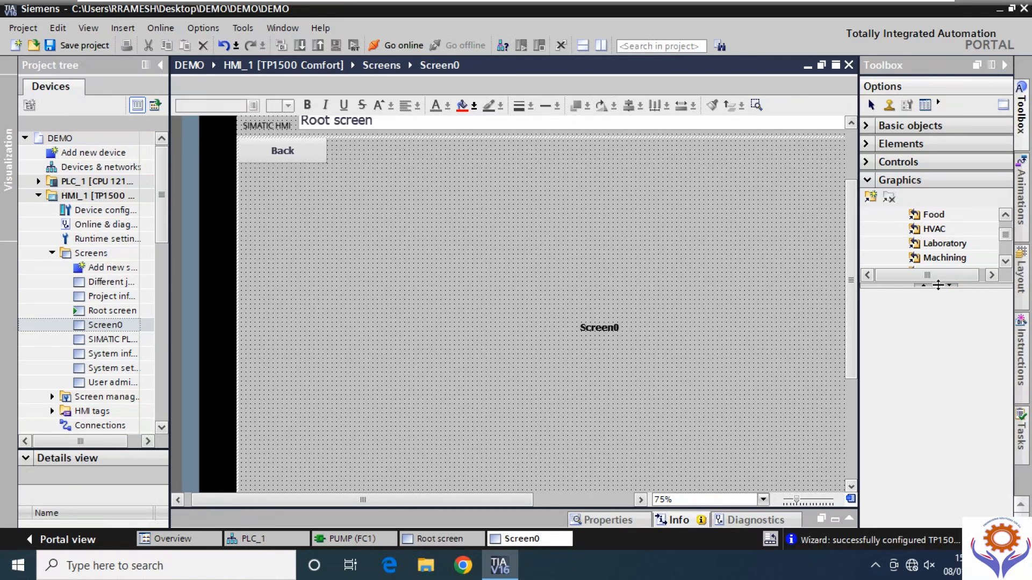
pyautogui.moveTo(938, 284); pyautogui.dragTo(950, 392)
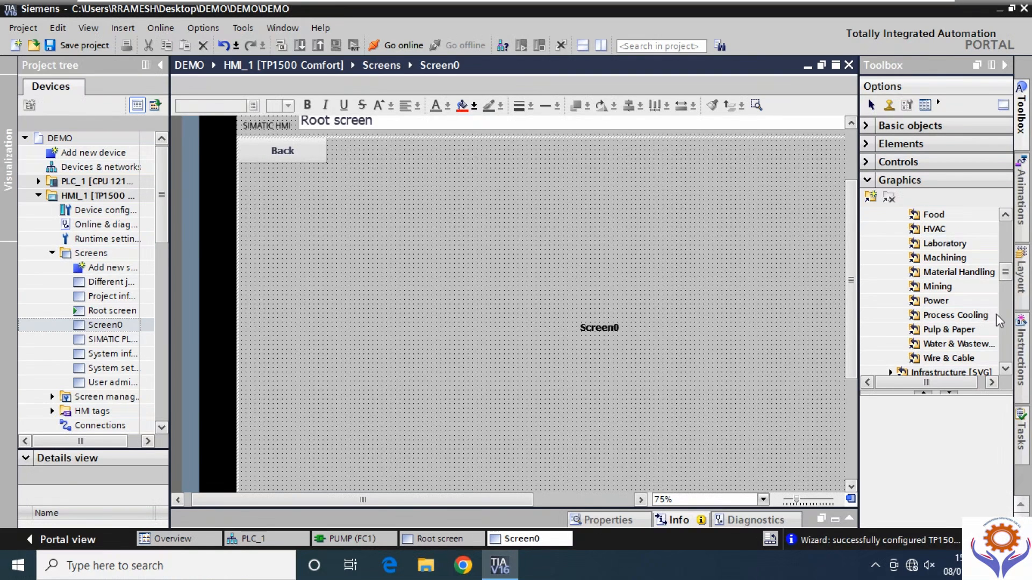
# - Browse the Water & Wastewater symbols in the Industries [WMF] graphics folder
pyautogui.click(1005, 369)
pyautogui.click(1005, 369)
pyautogui.click(1005, 369)
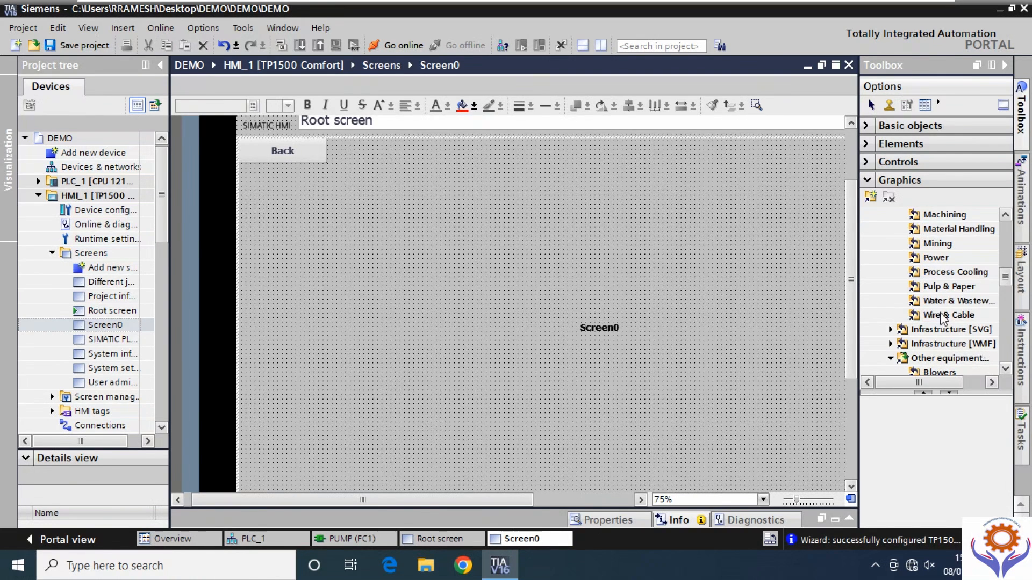
pyautogui.click(935, 304)
pyautogui.click(936, 302)
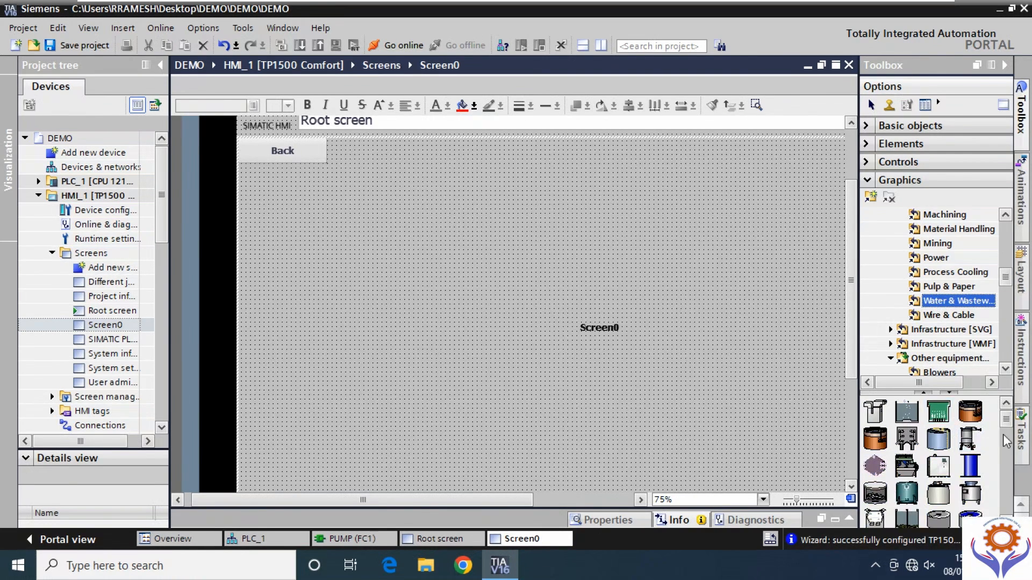
pyautogui.scroll(-5, 1009, 428)
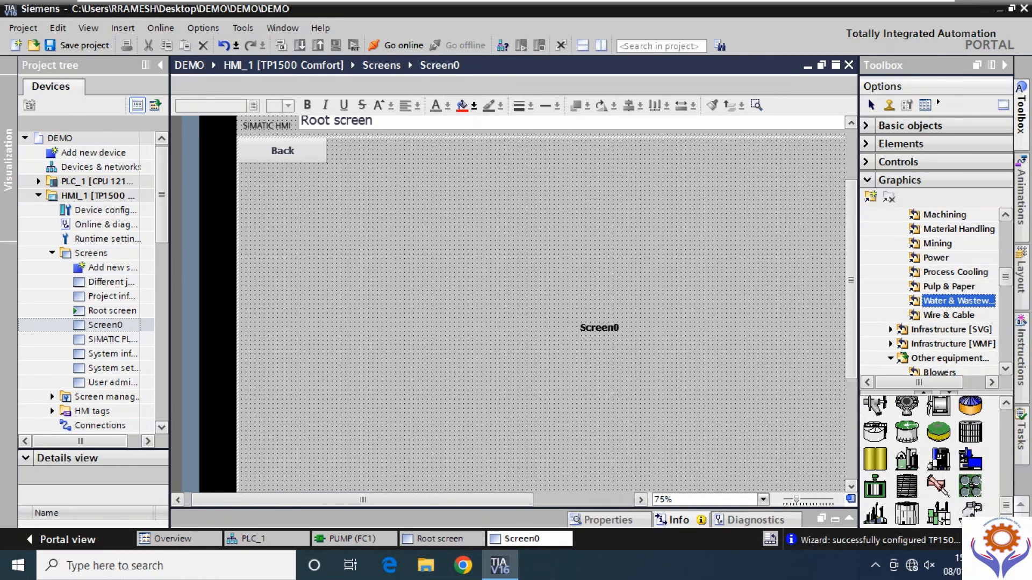
# - Place the grey cone-roofed tank with a diagonal line from the other-equipment Tanks graphics on Screen0, below and right of the Screen0 label
pyautogui.click(1005, 215)
pyautogui.click(1005, 215)
pyautogui.scroll(5, 1007, 220)
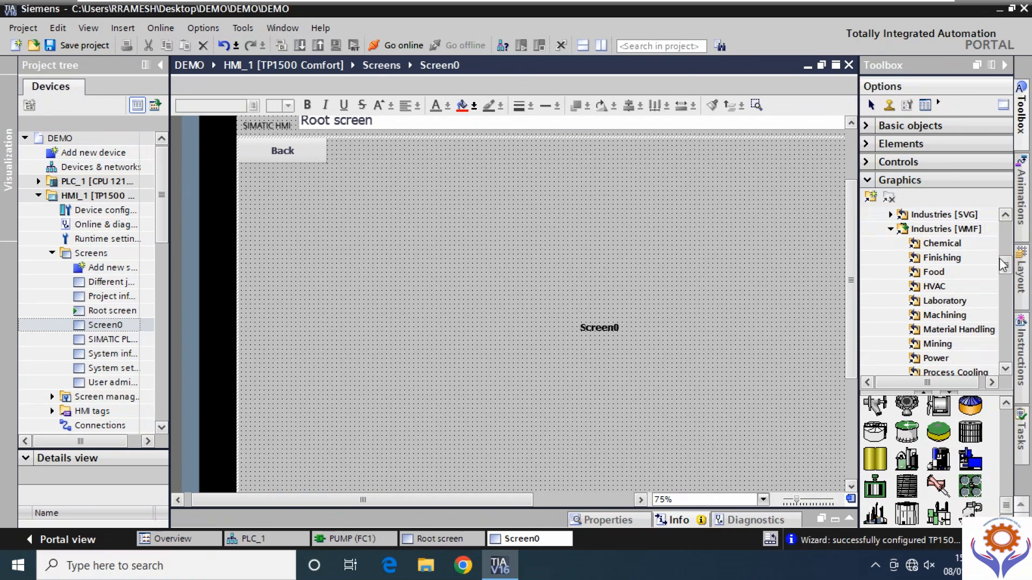
pyautogui.scroll(-8, 1011, 374)
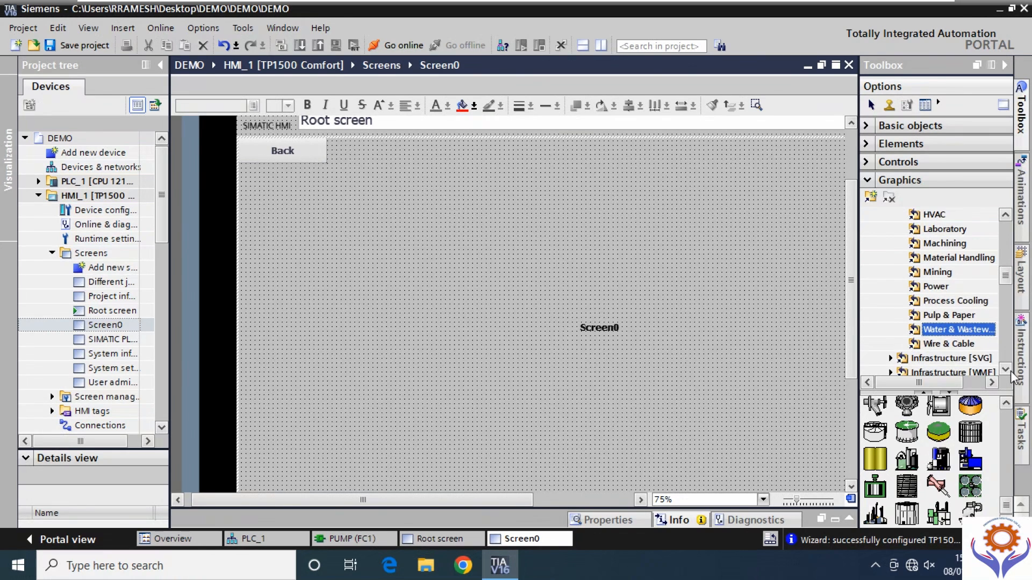
pyautogui.scroll(-8, 1011, 374)
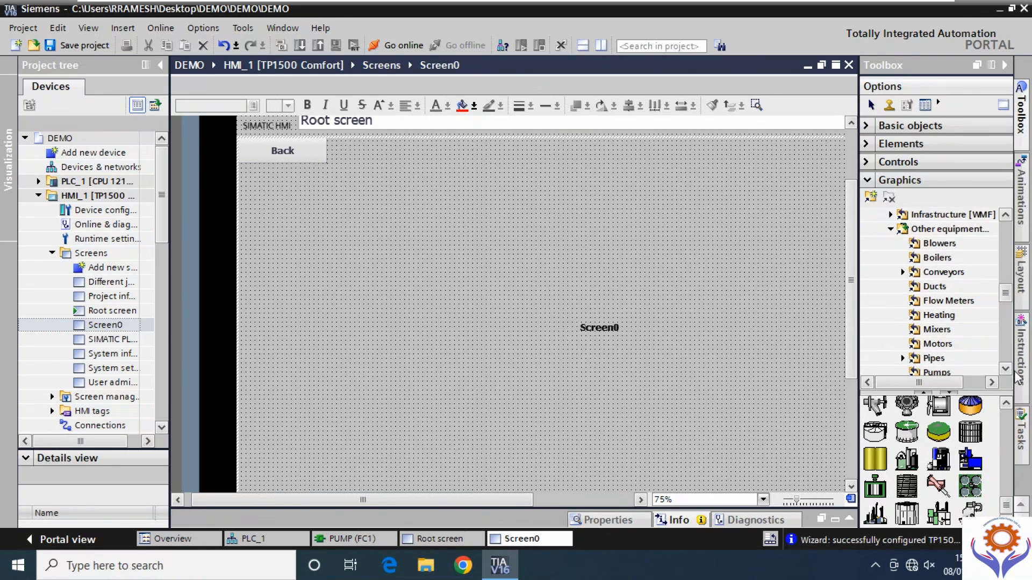
pyautogui.scroll(-5, 1013, 377)
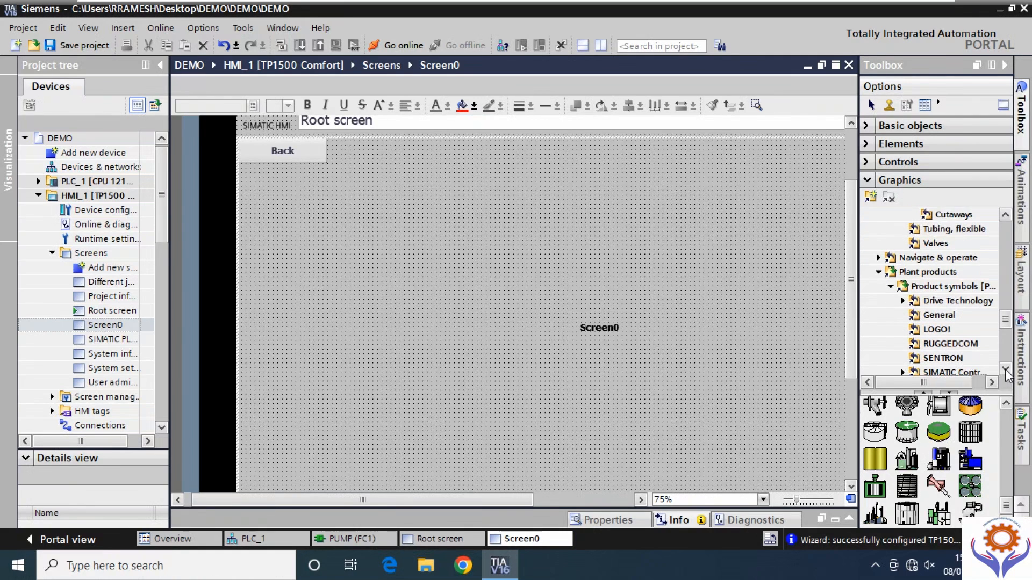
pyautogui.scroll(5, 1000, 306)
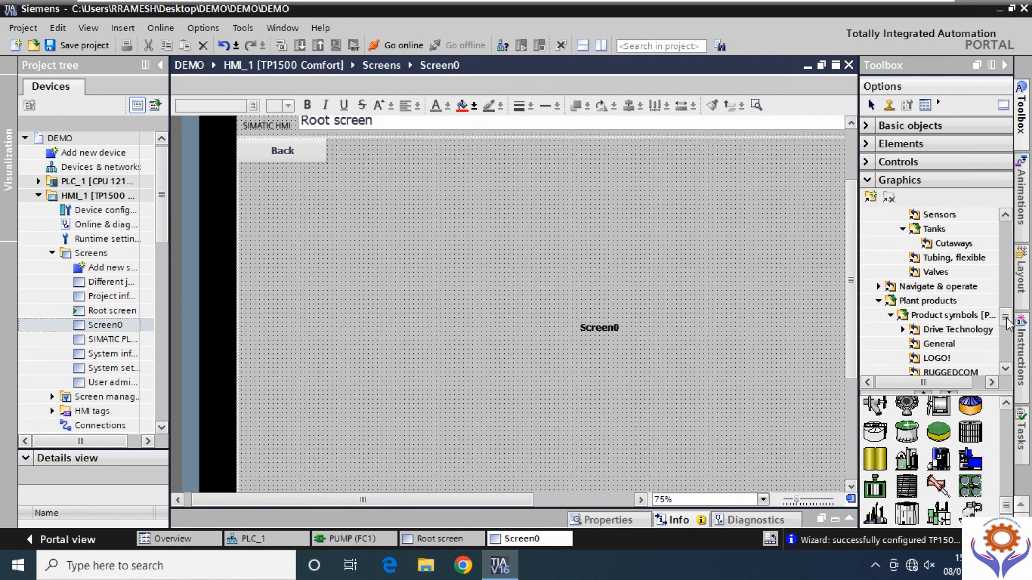
pyautogui.click(934, 258)
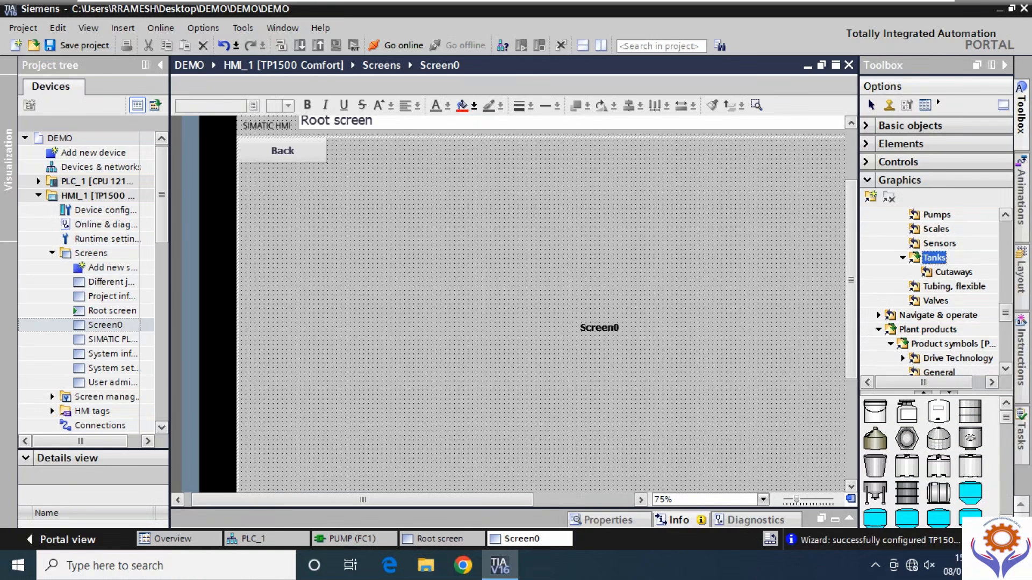
pyautogui.scroll(-1, 935, 457)
pyautogui.scroll(-4, 923, 462)
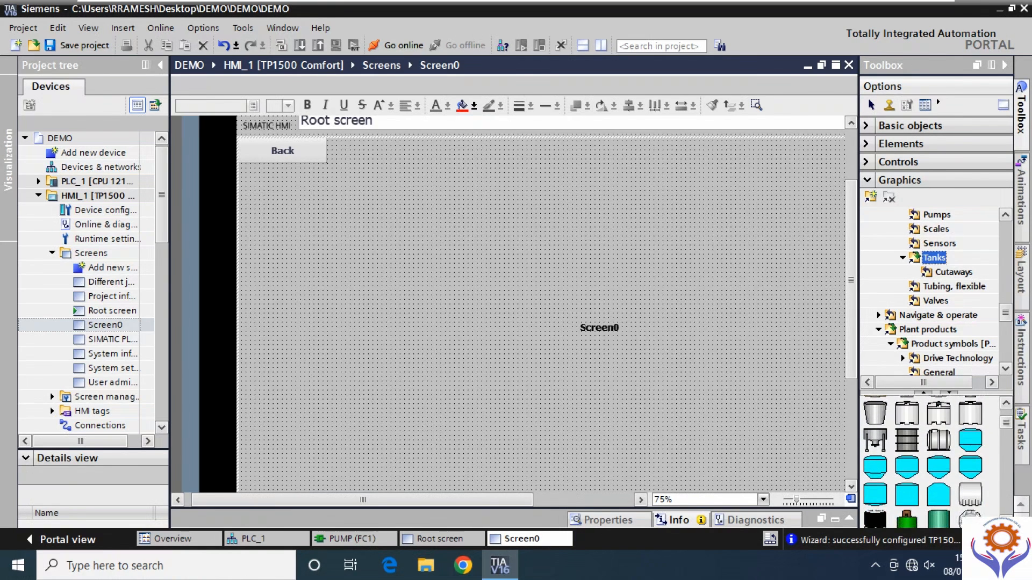
pyautogui.scroll(-5, 923, 462)
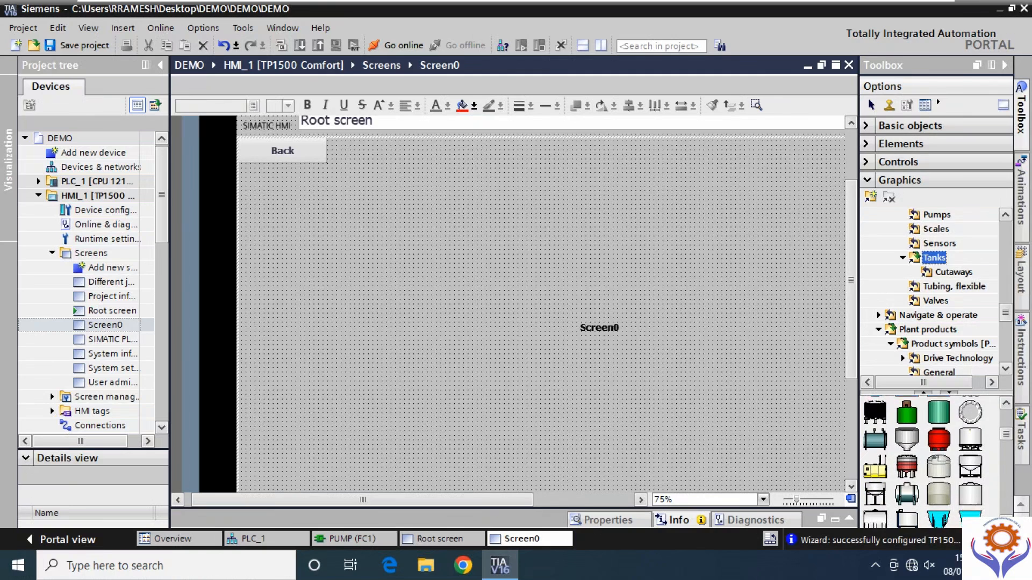
pyautogui.scroll(-1, 923, 462)
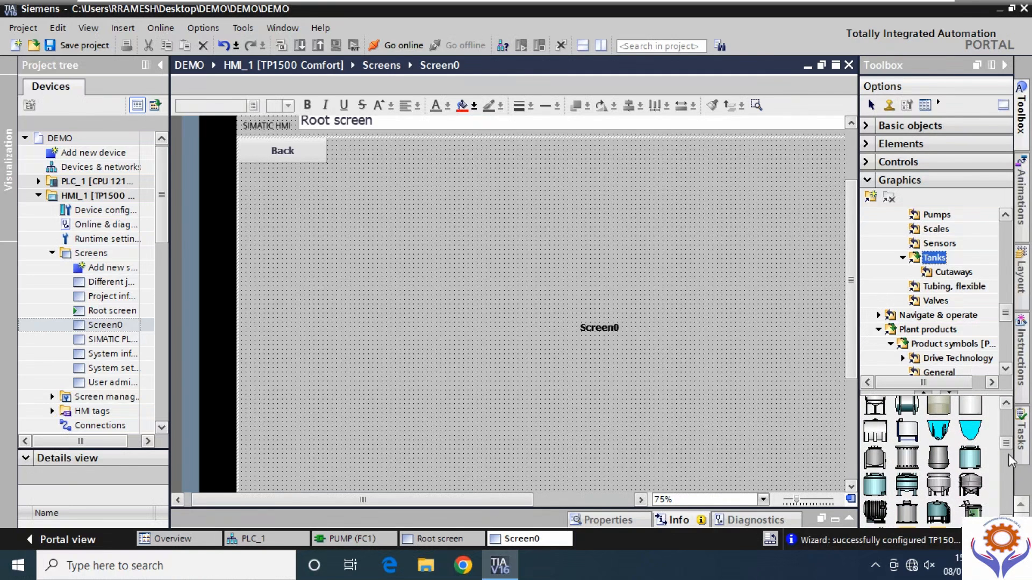
pyautogui.moveTo(1009, 442); pyautogui.dragTo(998, 469)
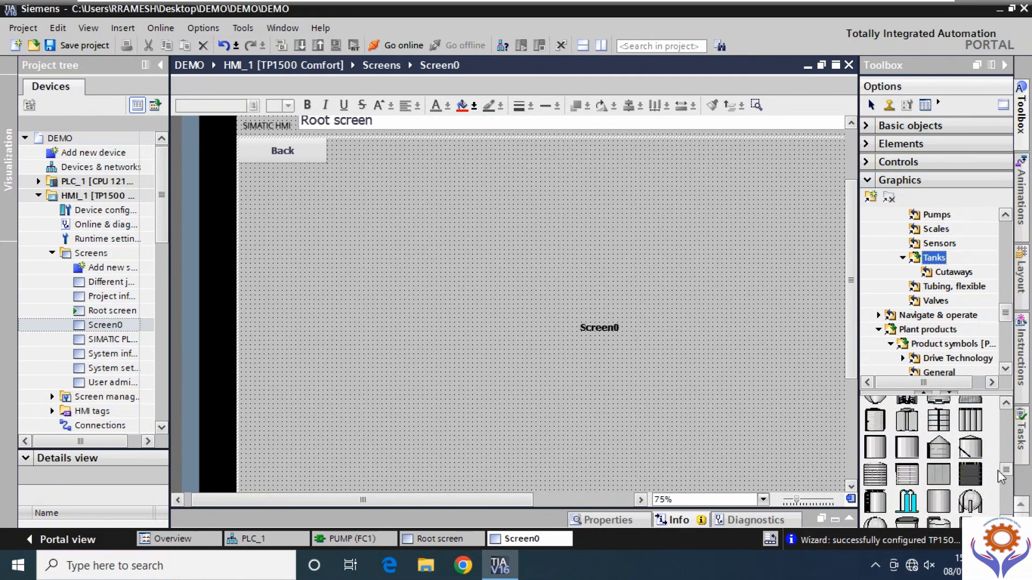
pyautogui.click(969, 445)
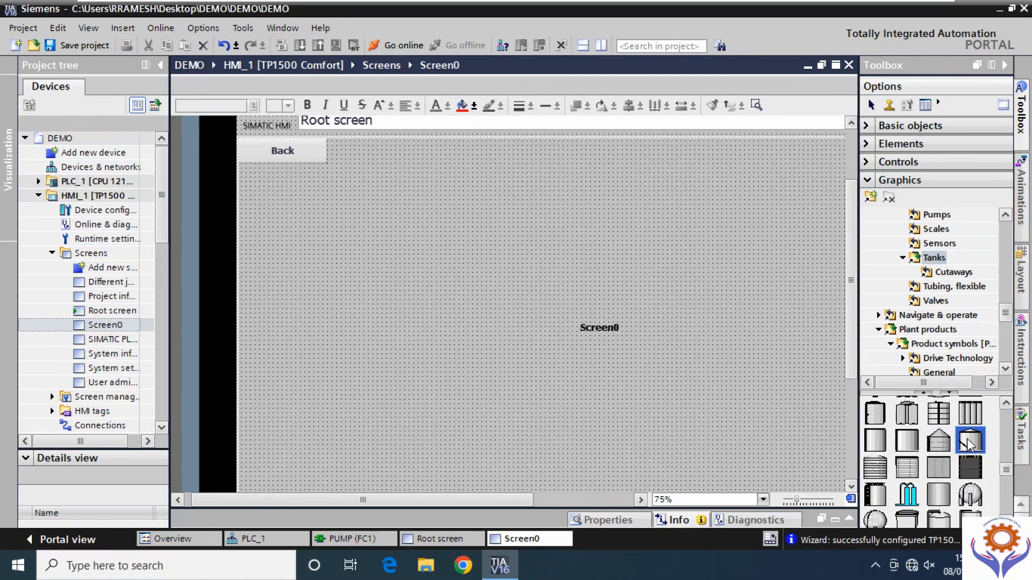
pyautogui.moveTo(974, 439); pyautogui.dragTo(741, 382)
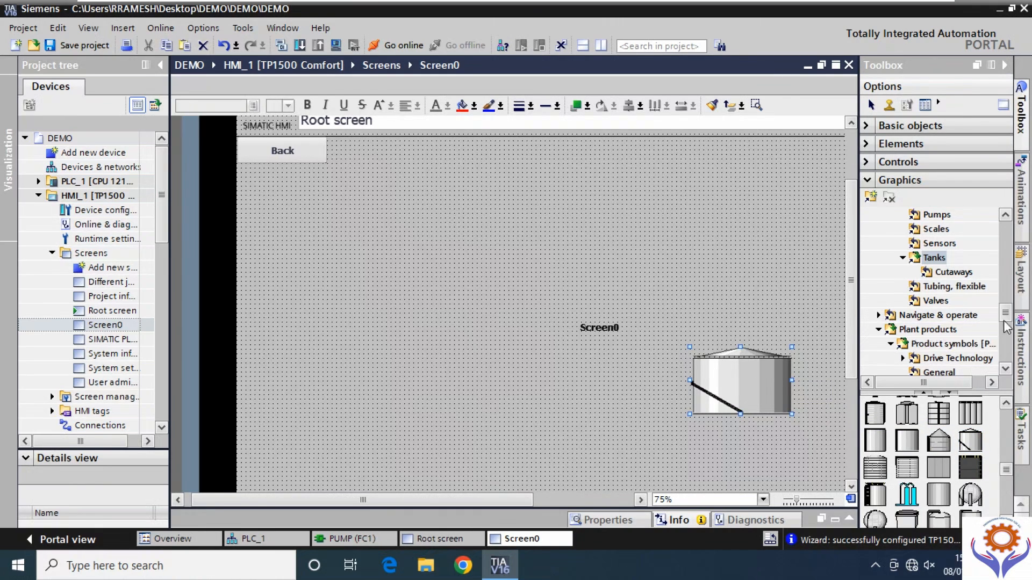
# - Place a grey horizontal motor-driven pump from the Pumps graphics on Screen0, to the left of the tank near its base level
pyautogui.moveTo(1005, 318); pyautogui.dragTo(1006, 307)
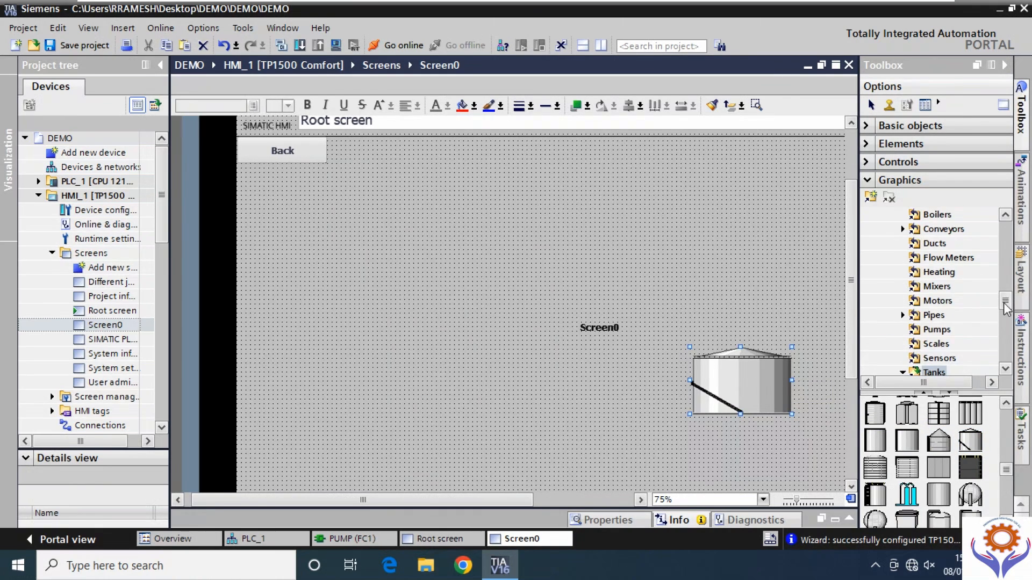
pyautogui.click(936, 329)
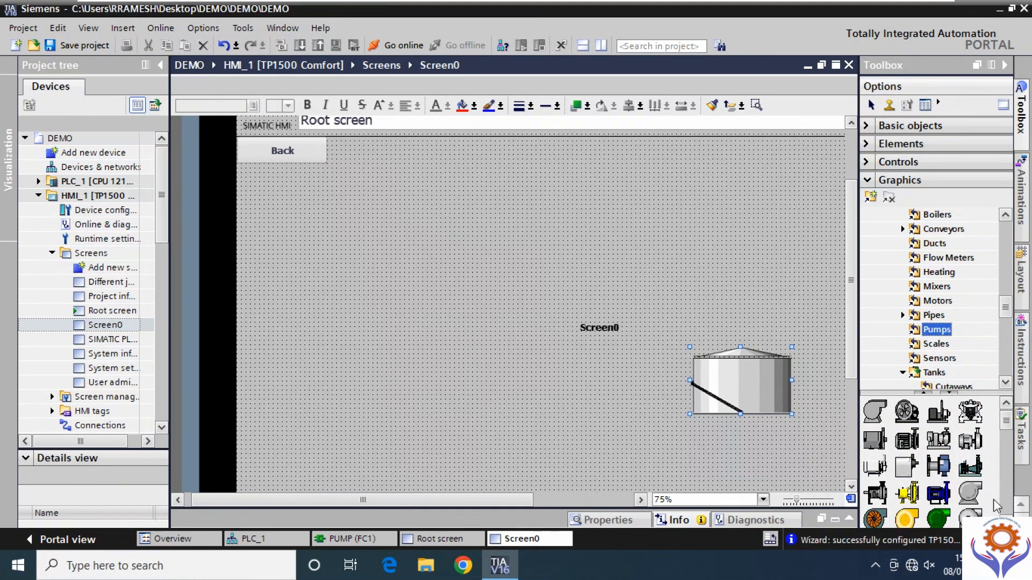
pyautogui.scroll(-3, 922, 462)
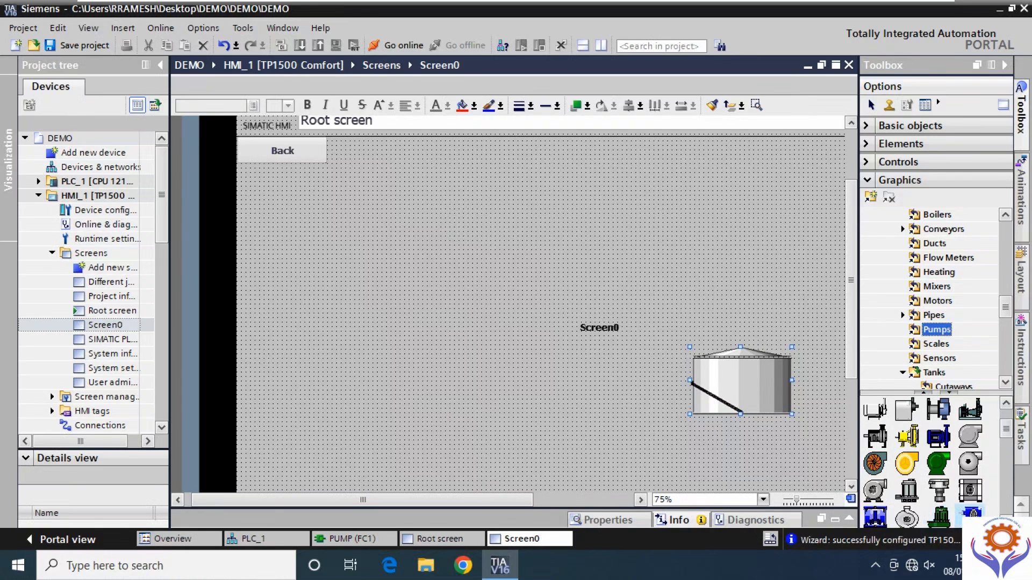
pyautogui.scroll(-1, 922, 462)
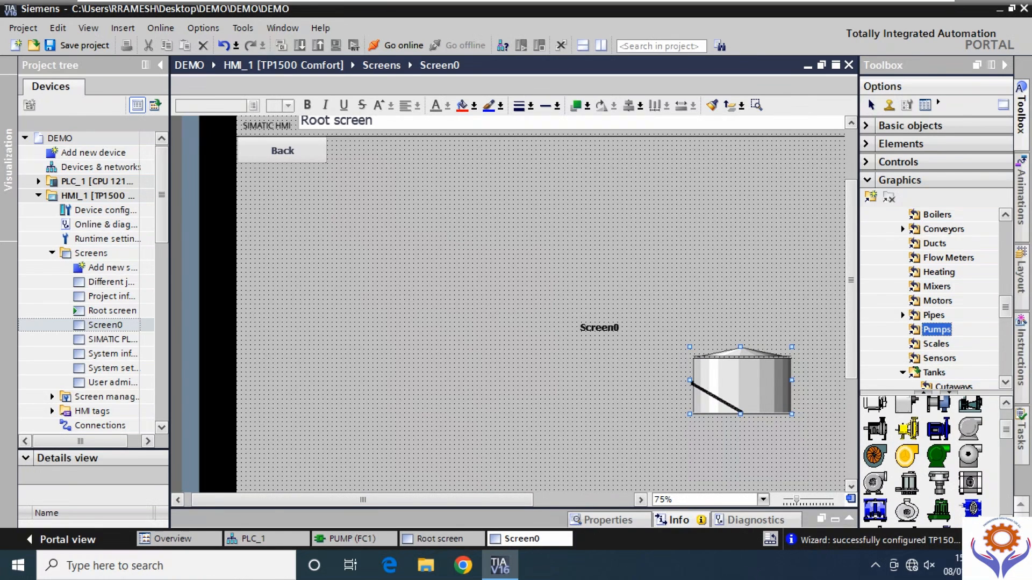
pyautogui.scroll(-5, 923, 462)
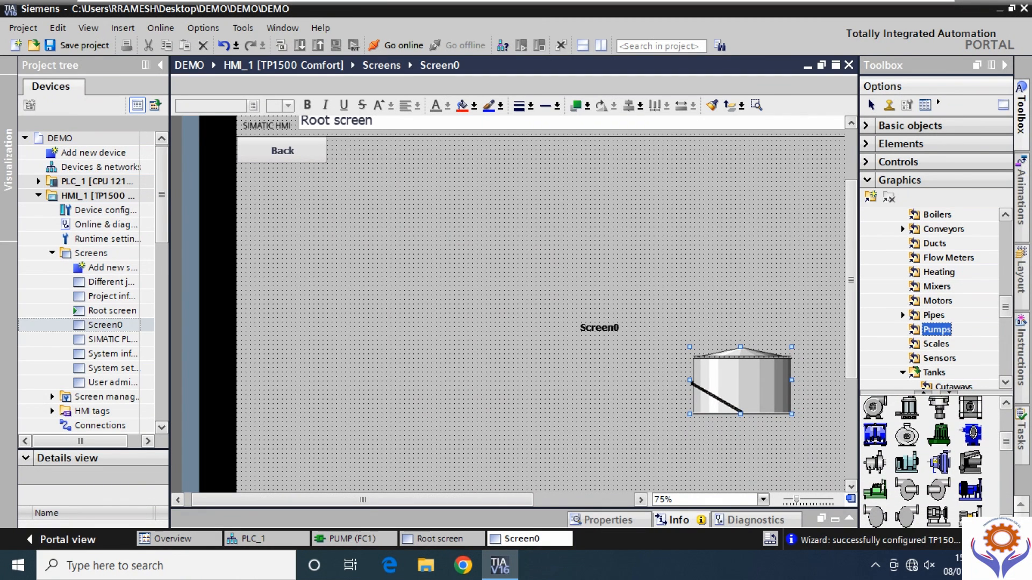
pyautogui.scroll(-4, 939, 477)
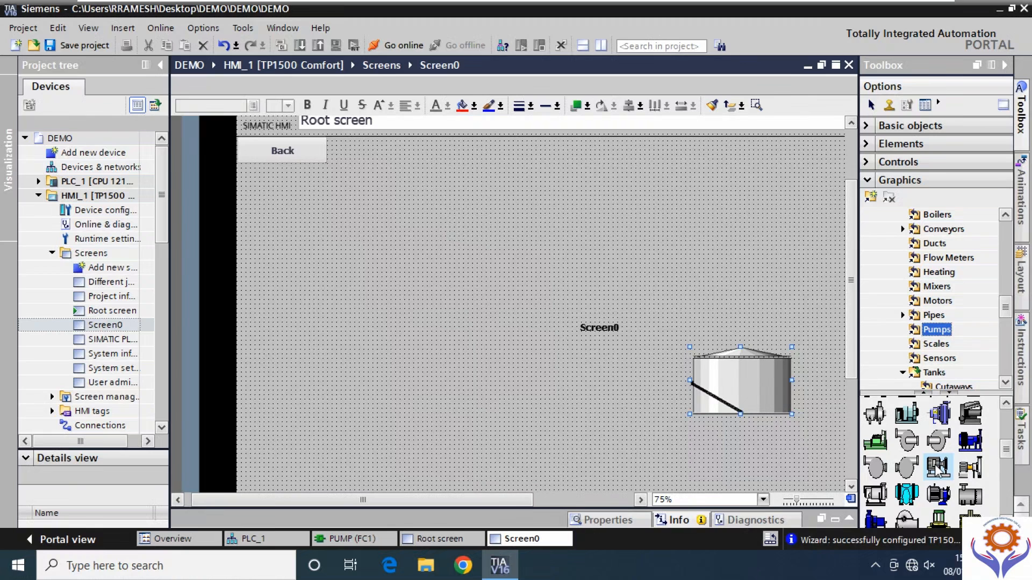
pyautogui.moveTo(938, 467); pyautogui.dragTo(510, 408)
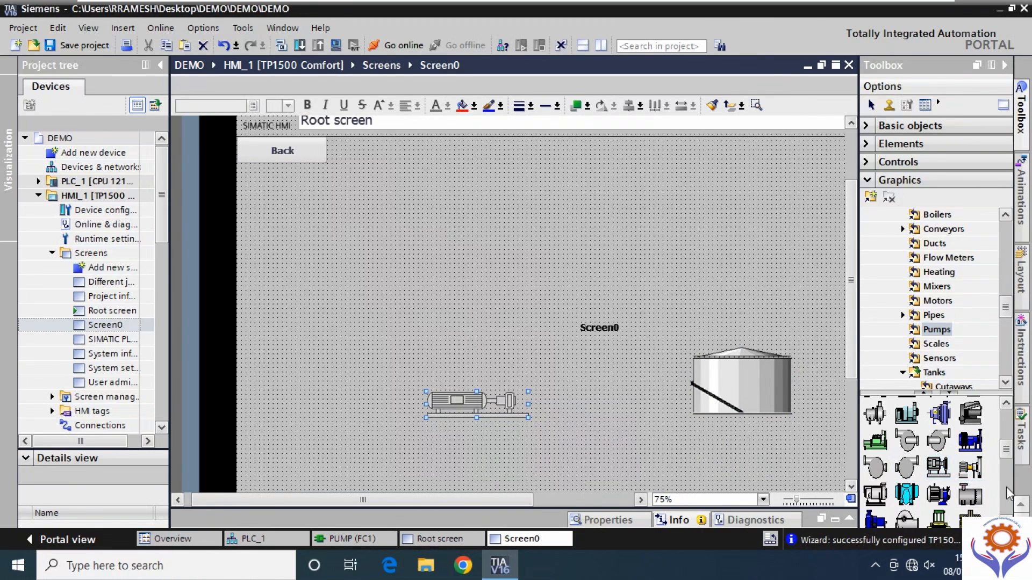
pyautogui.moveTo(1010, 457); pyautogui.dragTo(1014, 511)
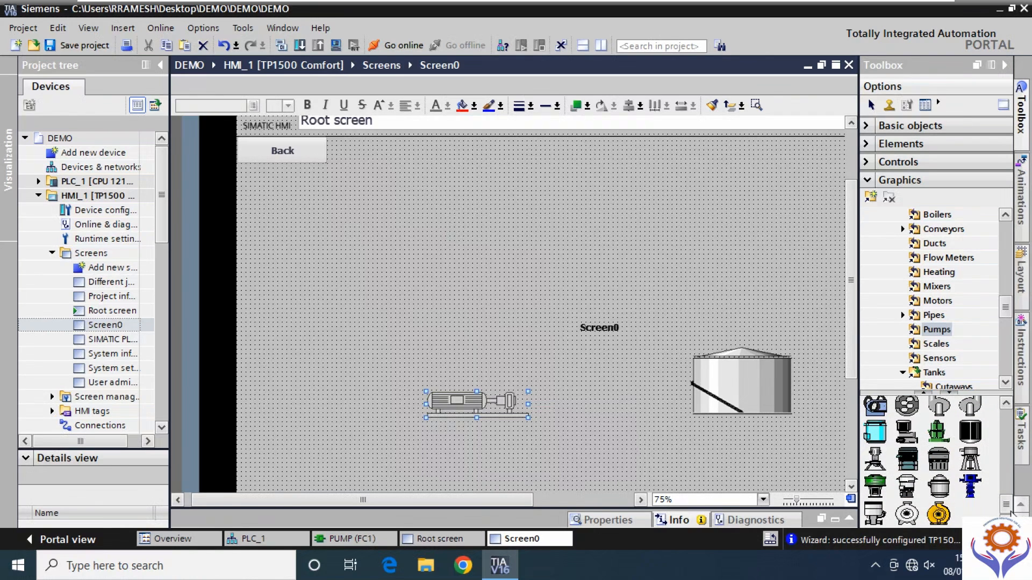
pyautogui.moveTo(1011, 513); pyautogui.dragTo(1013, 504)
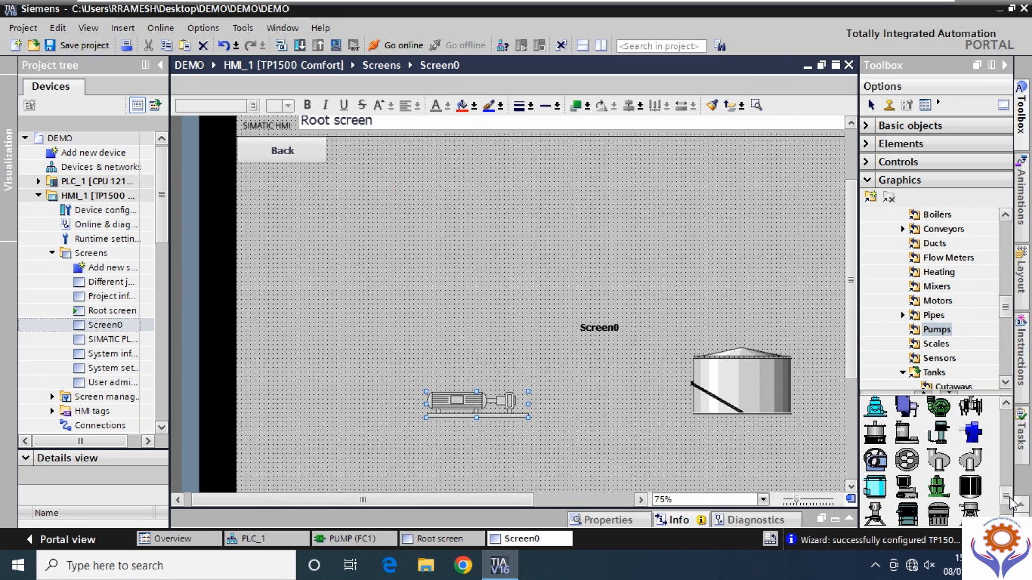
pyautogui.moveTo(906, 486); pyautogui.dragTo(585, 409)
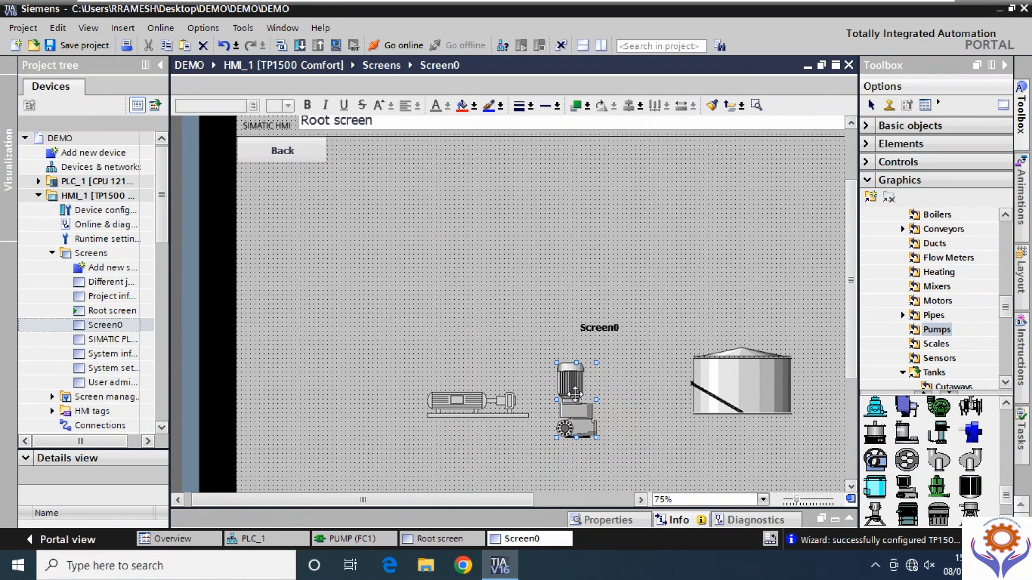
pyautogui.press('Delete')
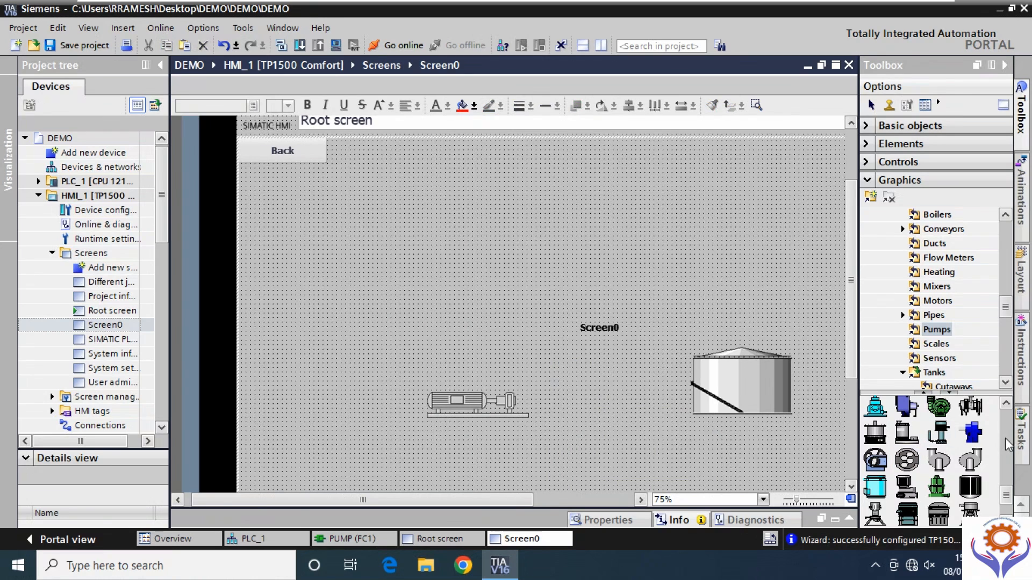
# - Place the grey horizontal pump with a handwheel valve from the Pumps graphics on Screen0 and delete the original pump
pyautogui.click(1006, 404)
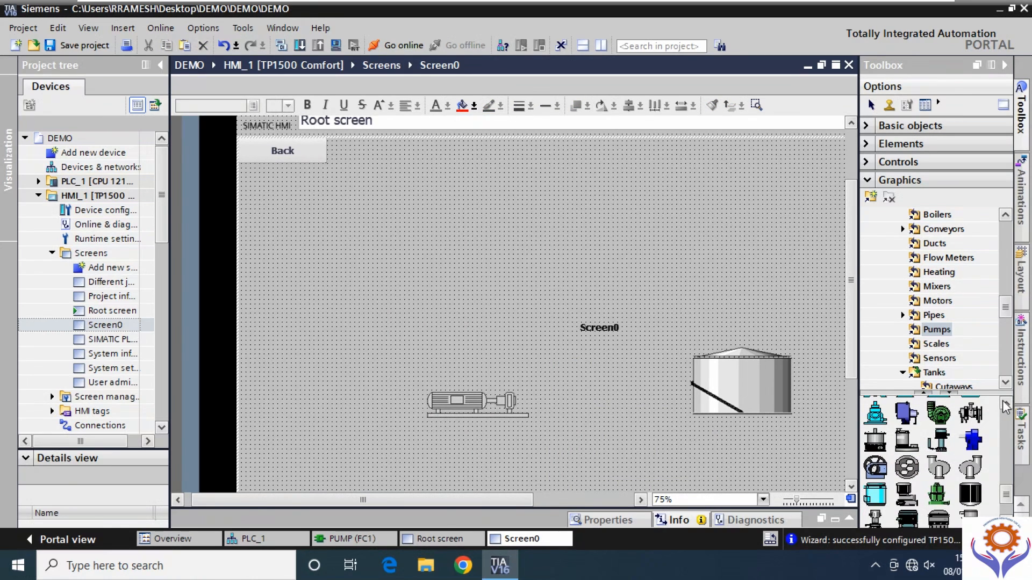
pyautogui.click(1006, 404)
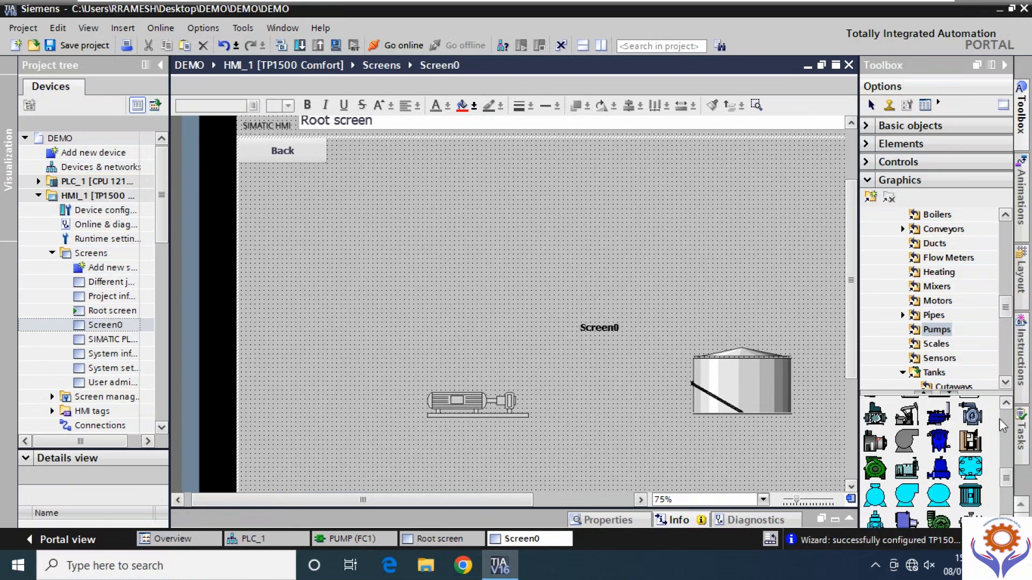
pyautogui.click(1007, 408)
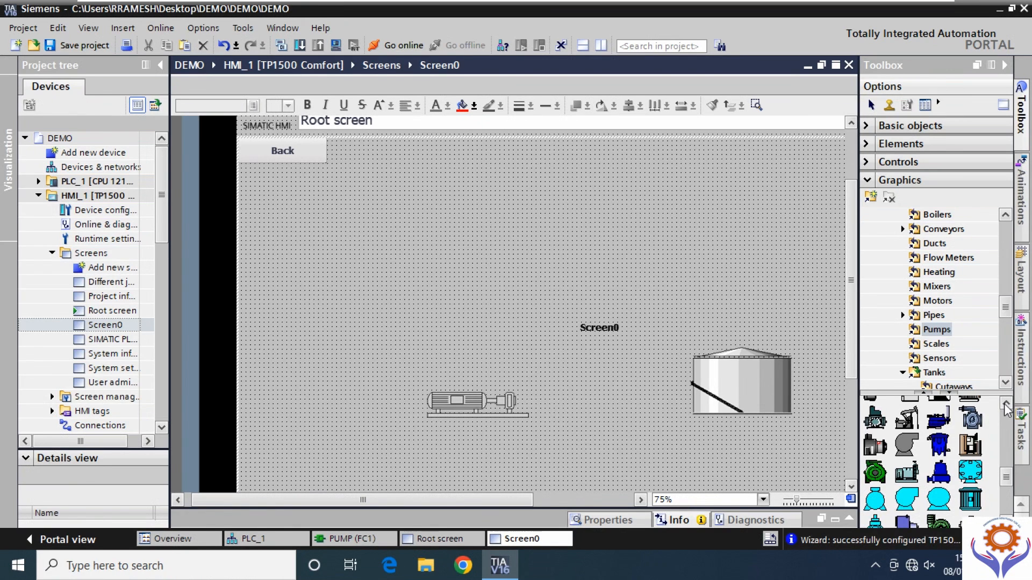
pyautogui.click(1006, 406)
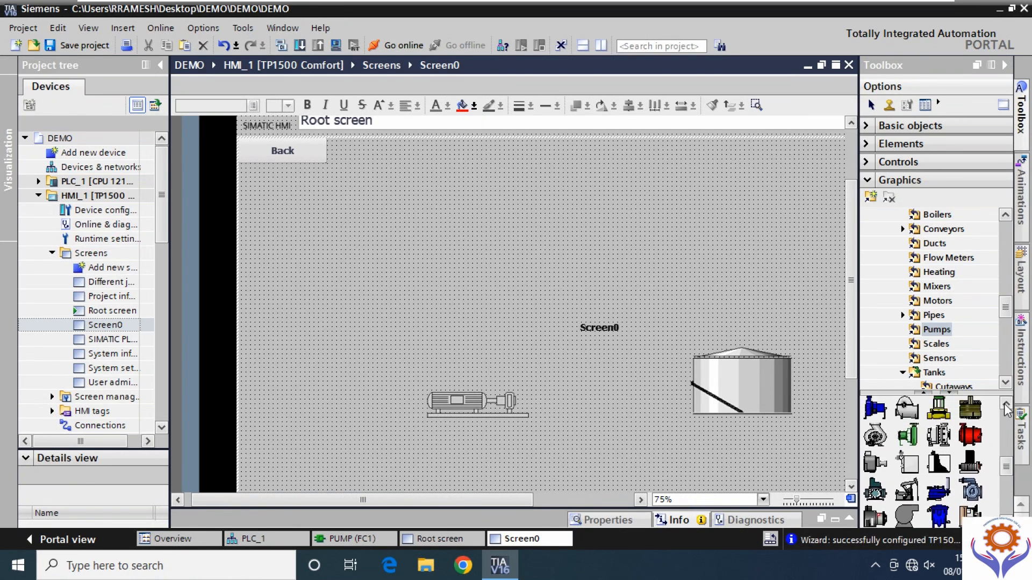
pyautogui.click(1006, 406)
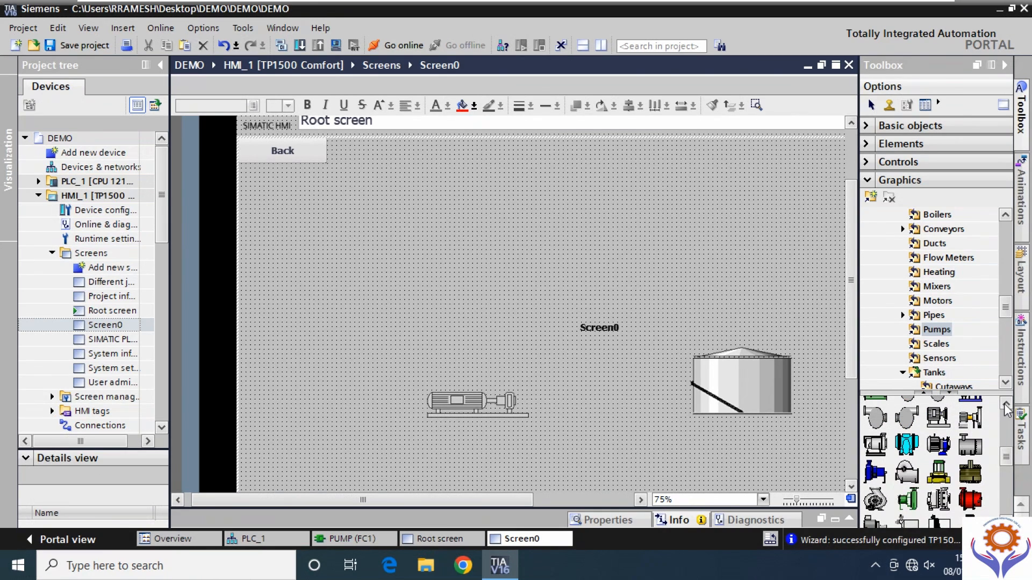
pyautogui.click(1006, 407)
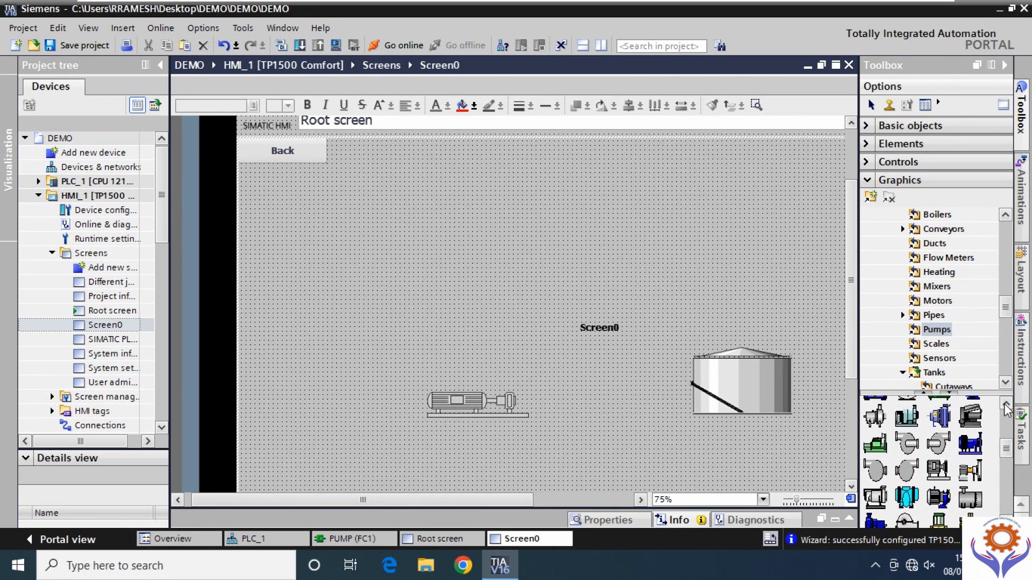
pyautogui.click(1006, 408)
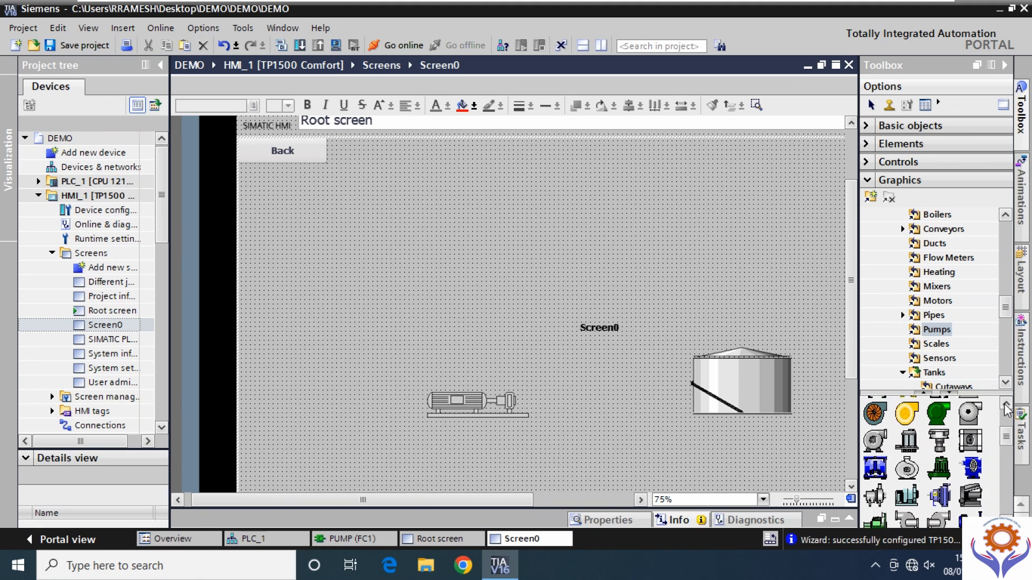
pyautogui.moveTo(1006, 437); pyautogui.dragTo(1006, 427)
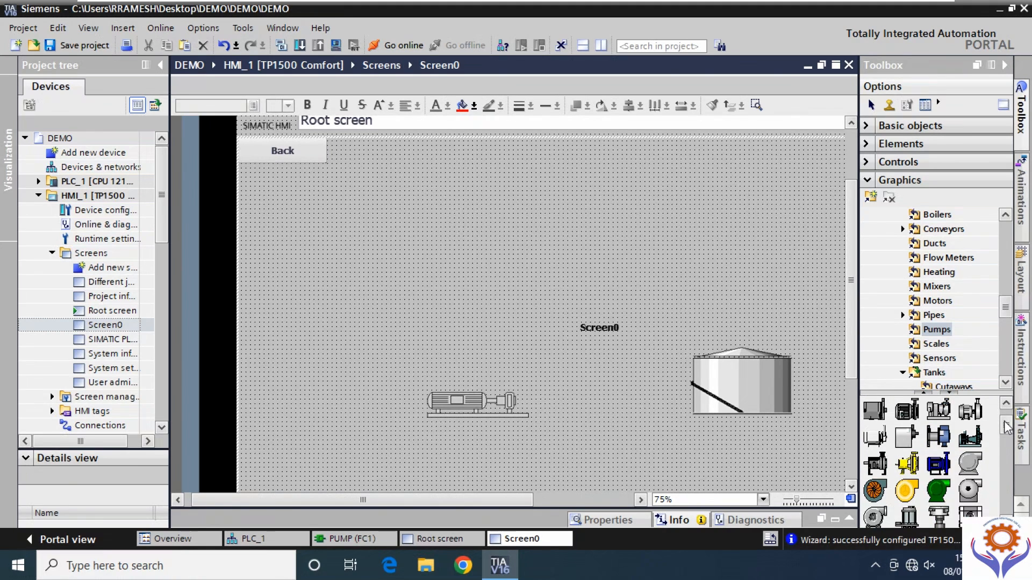
pyautogui.click(944, 414)
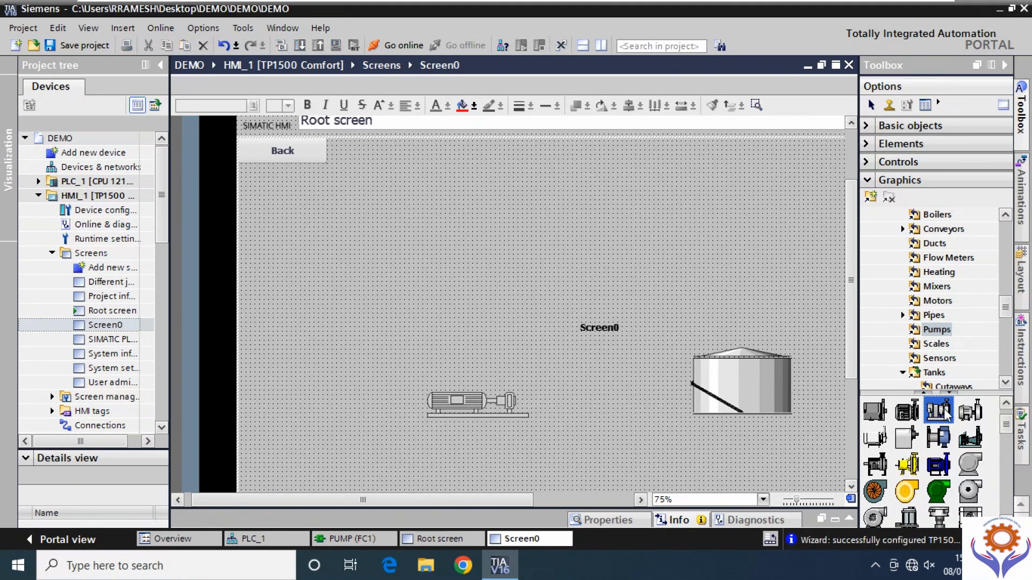
pyautogui.moveTo(942, 414); pyautogui.dragTo(569, 433)
pyautogui.click(453, 405)
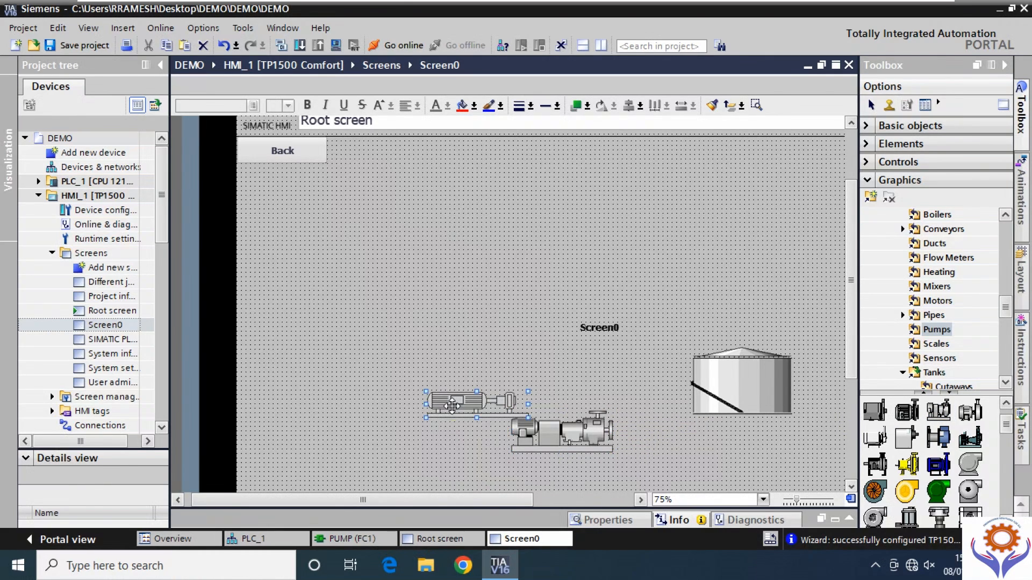
pyautogui.press('Delete')
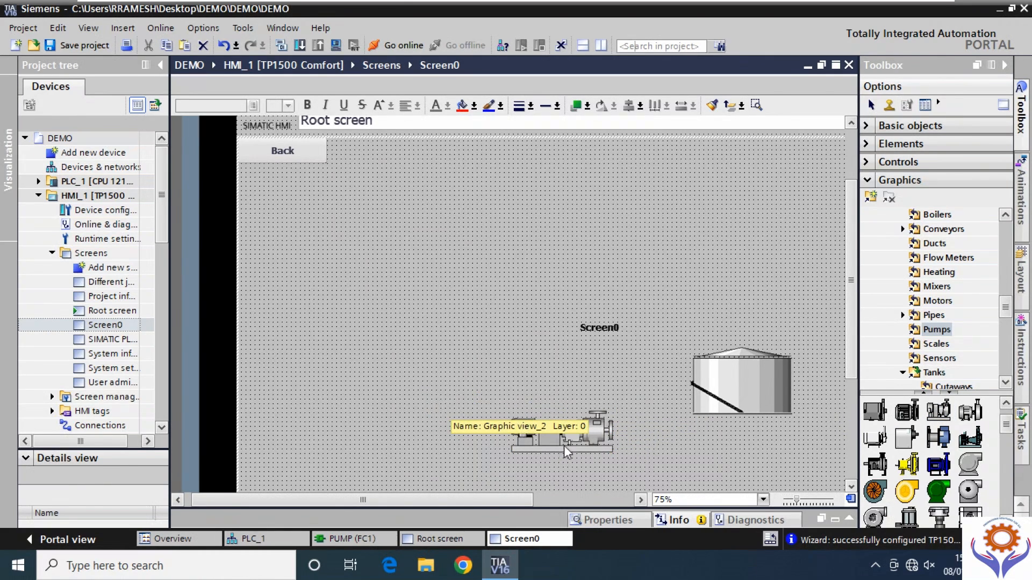
# - Move the new pump to the lower middle of Screen0 and stack two copies of it directly above
pyautogui.click(570, 437)
pyautogui.moveTo(490, 414); pyautogui.dragTo(529, 441)
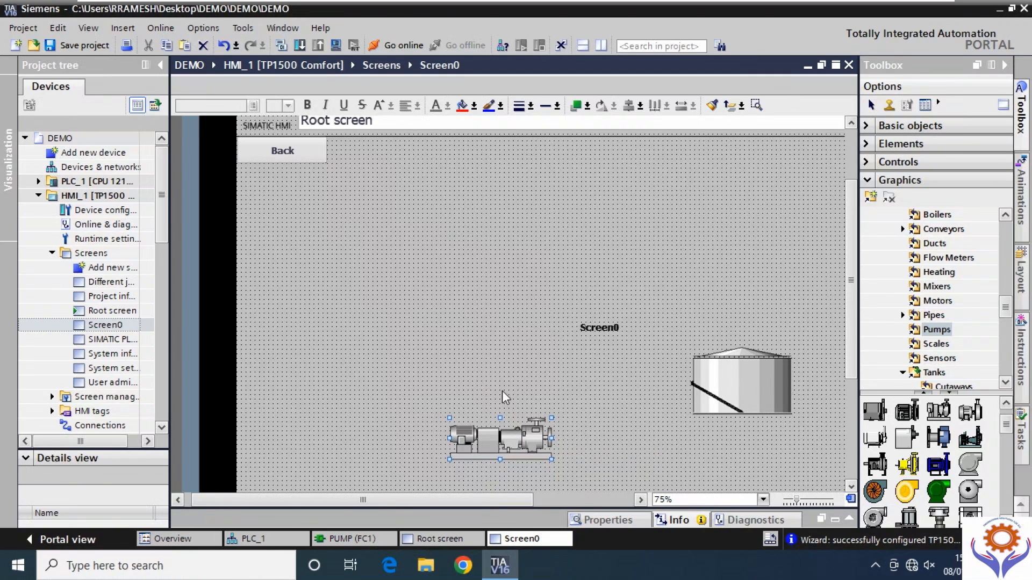
pyautogui.click(470, 386)
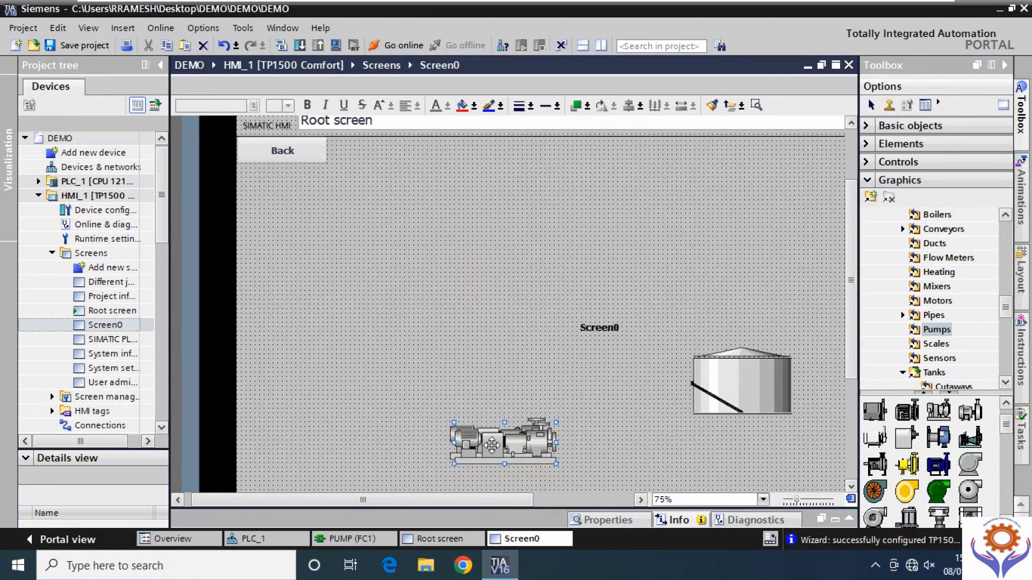
pyautogui.moveTo(493, 445); pyautogui.dragTo(500, 386)
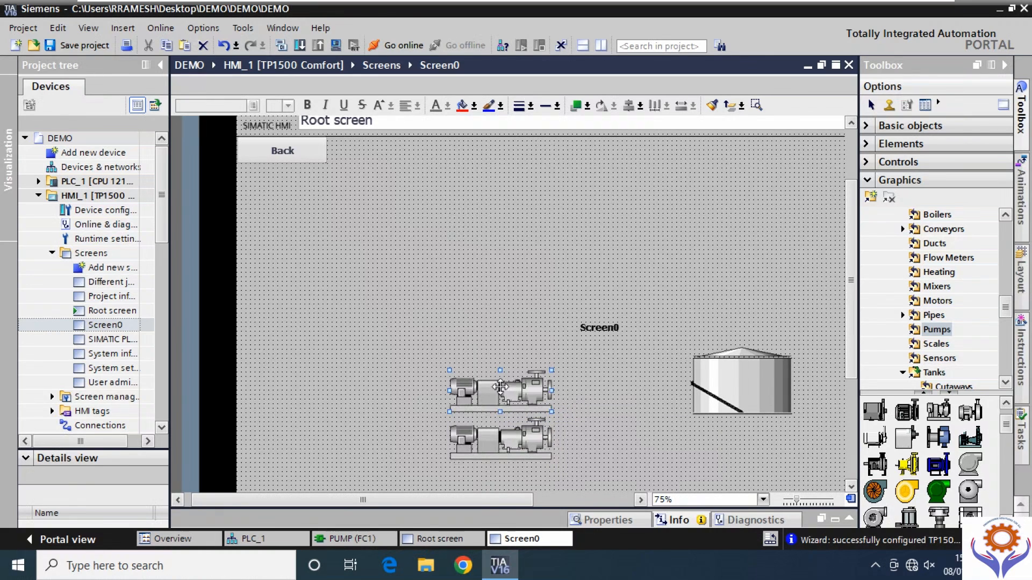
pyautogui.hotkey('ctrl', 'v')
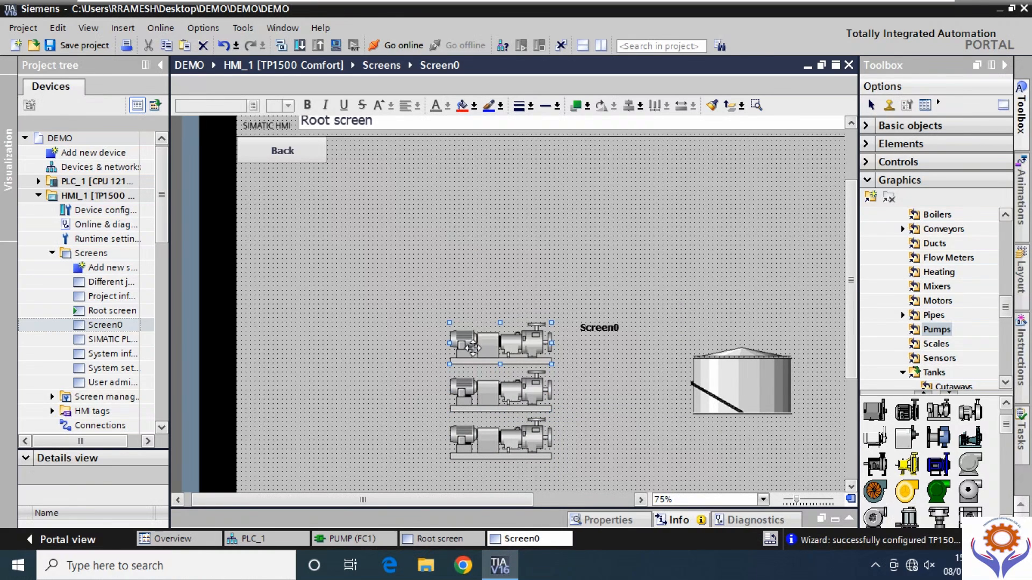
pyautogui.click(605, 375)
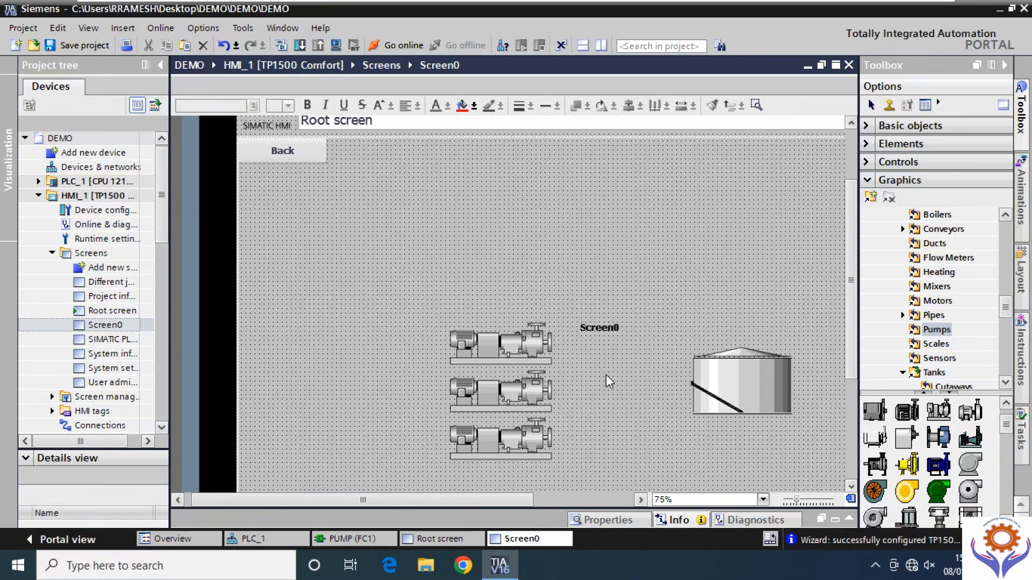
# - Stretch the tank to about three times its height and shift it so its base lines up with the lowest pump
pyautogui.click(734, 370)
pyautogui.moveTo(742, 349); pyautogui.dragTo(741, 283)
pyautogui.moveTo(741, 415); pyautogui.dragTo(742, 441)
pyautogui.moveTo(739, 382)
pyautogui.mouseDown()
pyautogui.moveTo(752, 402)
pyautogui.moveTo(725, 395)
pyautogui.mouseUp()
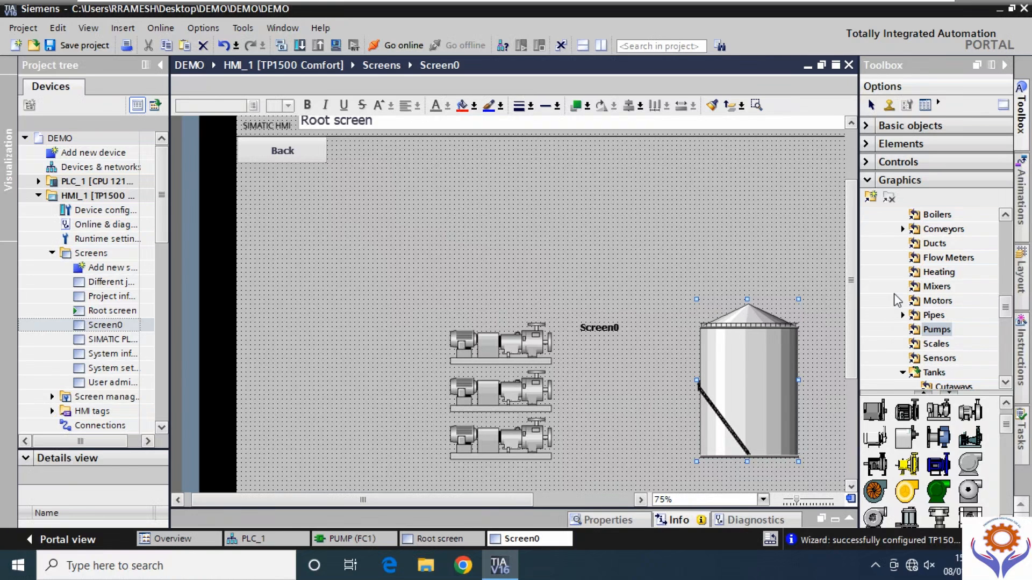
# - Place a straight horizontal pipe about 188 by 22 from the Pipes graphics against the tank's lower left side
pyautogui.moveTo(1007, 312)
pyautogui.mouseDown()
pyautogui.moveTo(1006, 288)
pyautogui.moveTo(1006, 312)
pyautogui.mouseUp()
pyautogui.click(940, 330)
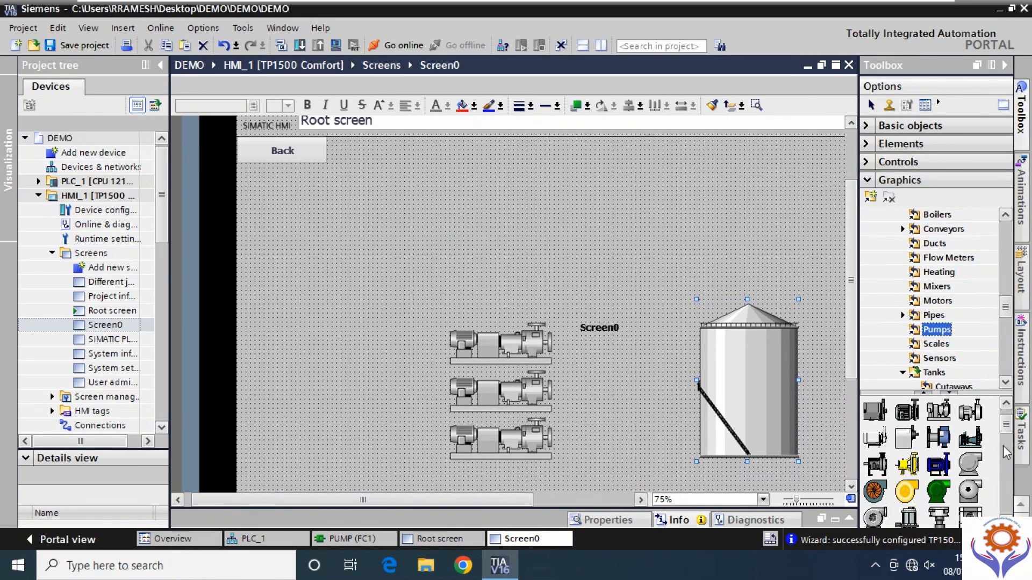
pyautogui.press('Up')
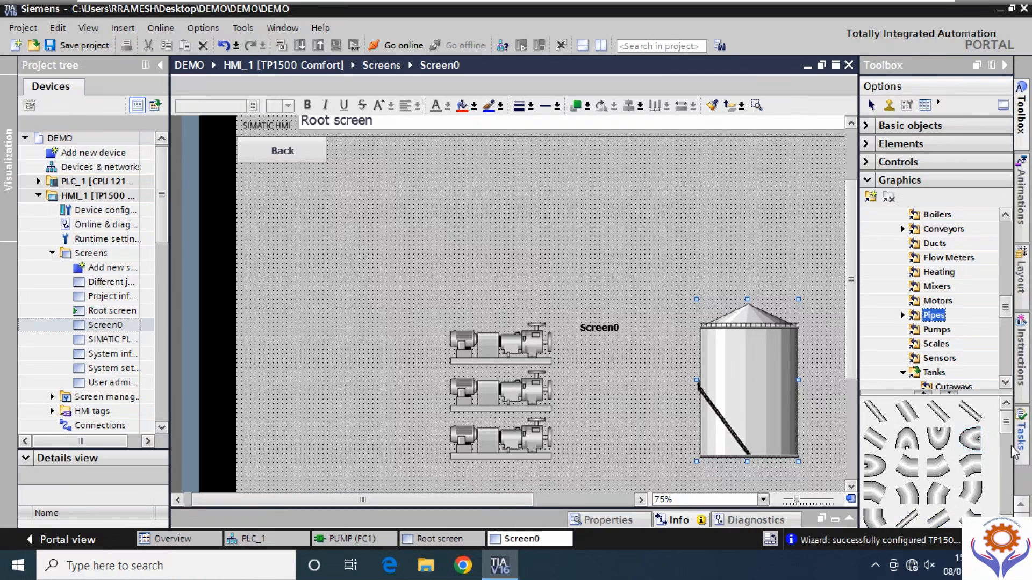
pyautogui.moveTo(1006, 426); pyautogui.dragTo(1008, 493)
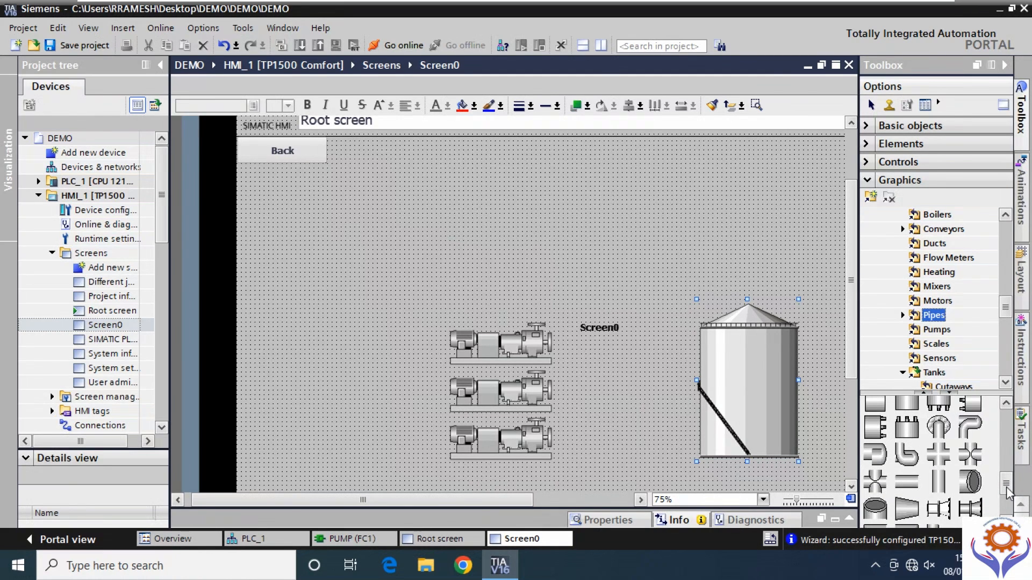
pyautogui.click(907, 482)
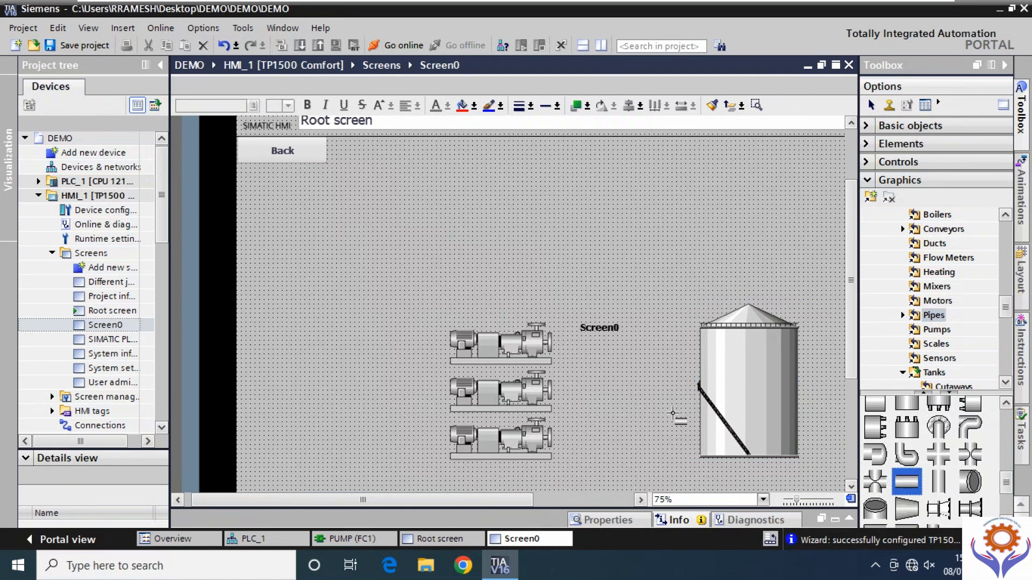
pyautogui.click(686, 329)
pyautogui.moveTo(724, 333); pyautogui.dragTo(656, 338)
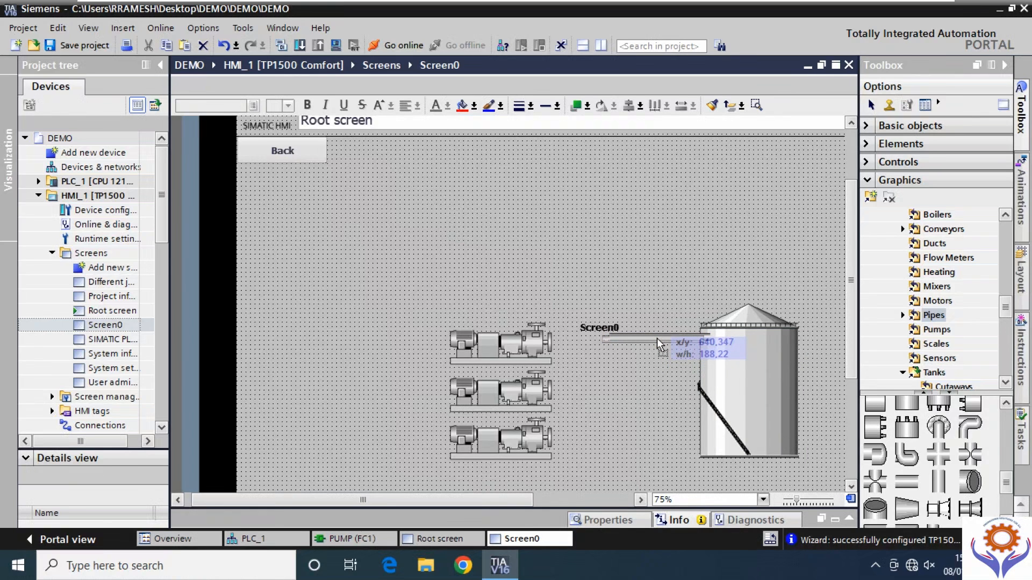
pyautogui.moveTo(657, 338); pyautogui.dragTo(653, 439)
# - Move the three pumps, the pipe and the tank together to the left to free space beside the tank
pyautogui.moveTo(379, 243); pyautogui.dragTo(821, 476)
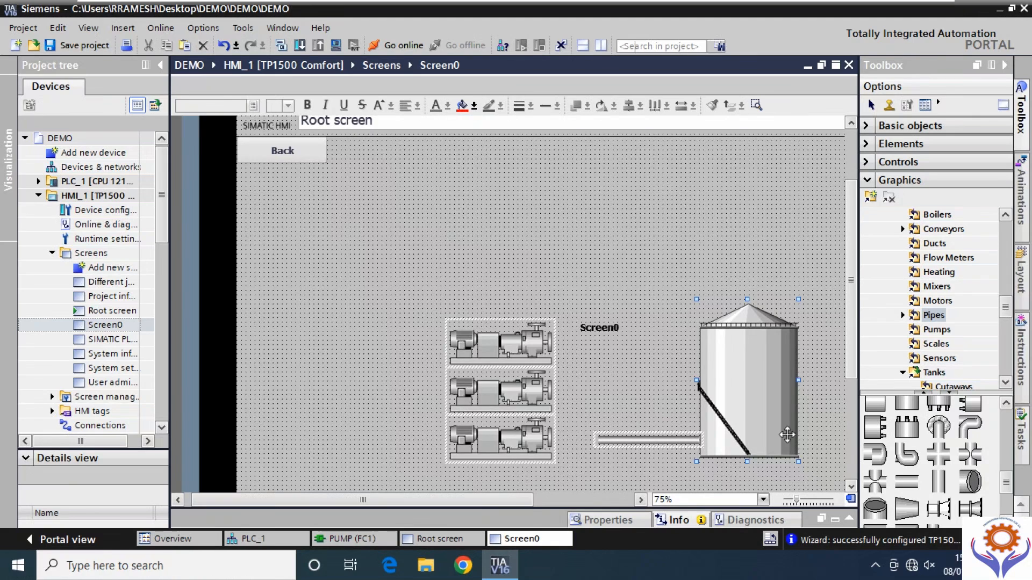
pyautogui.moveTo(747, 409); pyautogui.dragTo(596, 403)
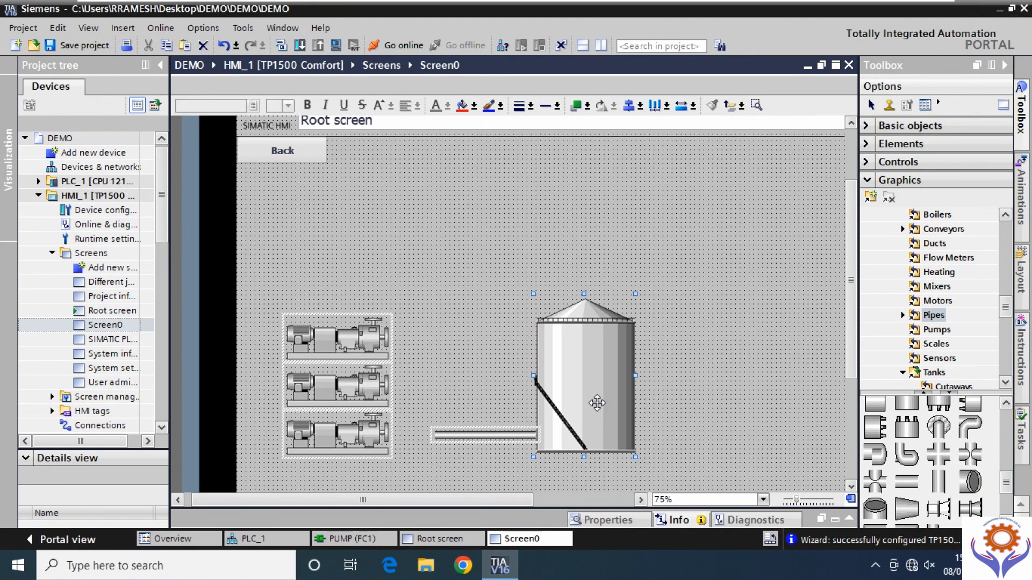
pyautogui.click(680, 385)
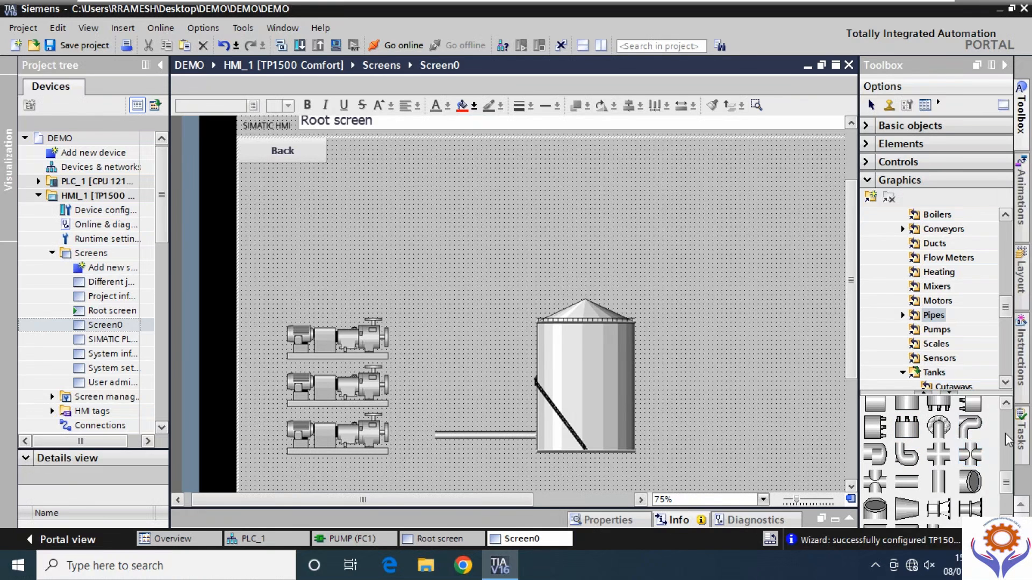
# - Place the control valve symbol with a dome actuator and side piping from the Valves graphics to the right of the tank
pyautogui.moveTo(1007, 318); pyautogui.dragTo(1007, 337)
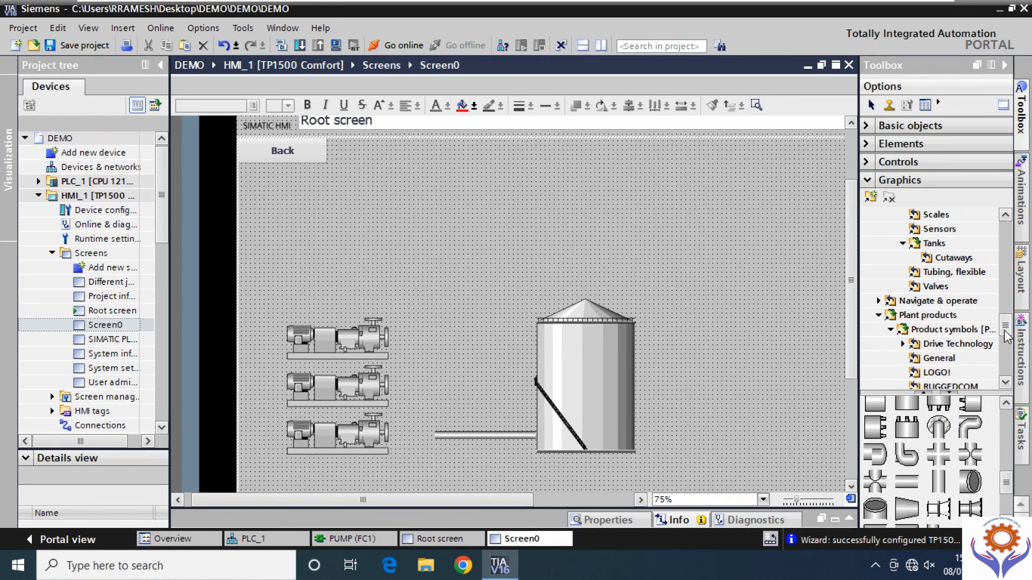
pyautogui.click(935, 286)
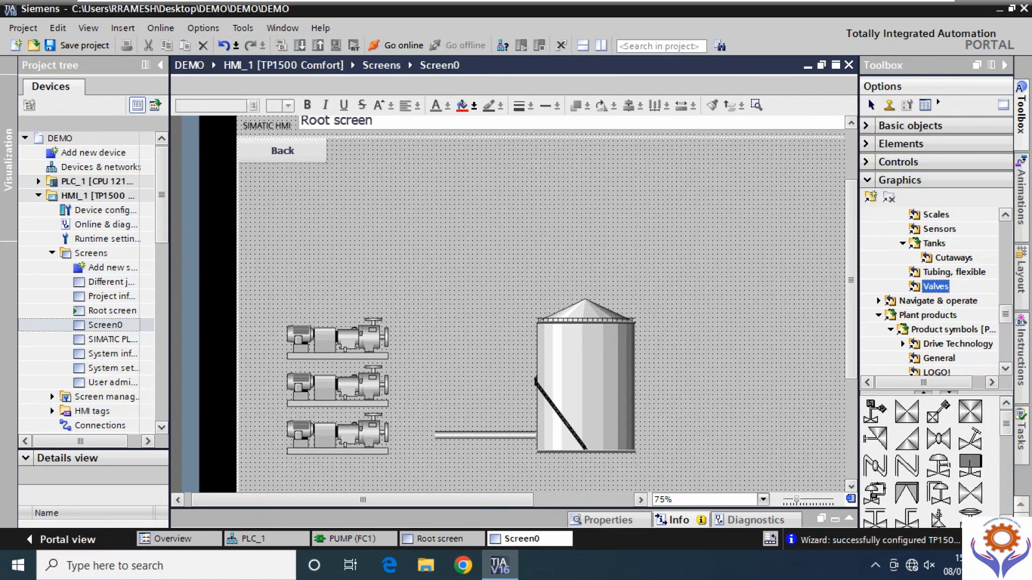
pyautogui.scroll(-2, 932, 463)
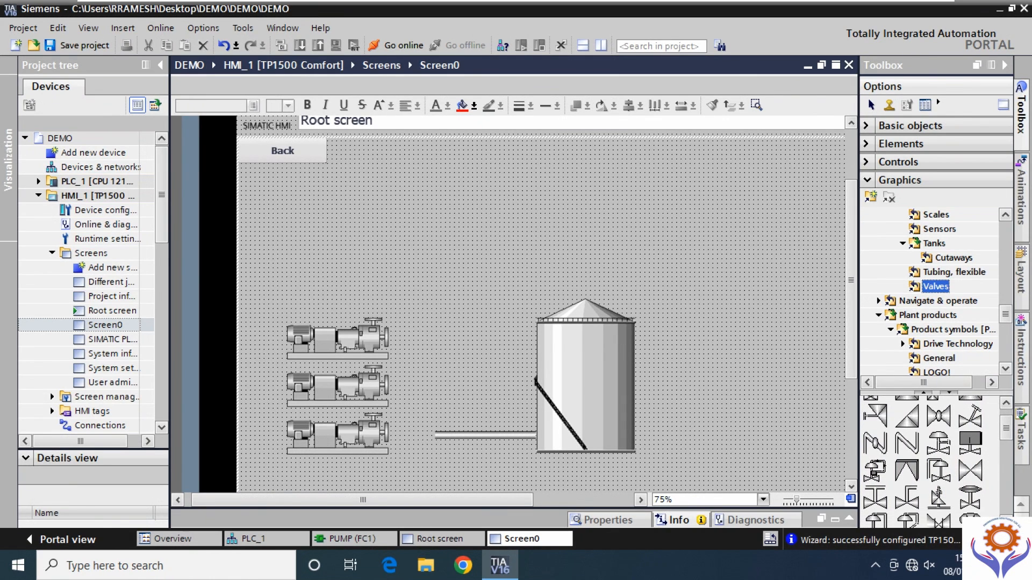
pyautogui.click(1006, 522)
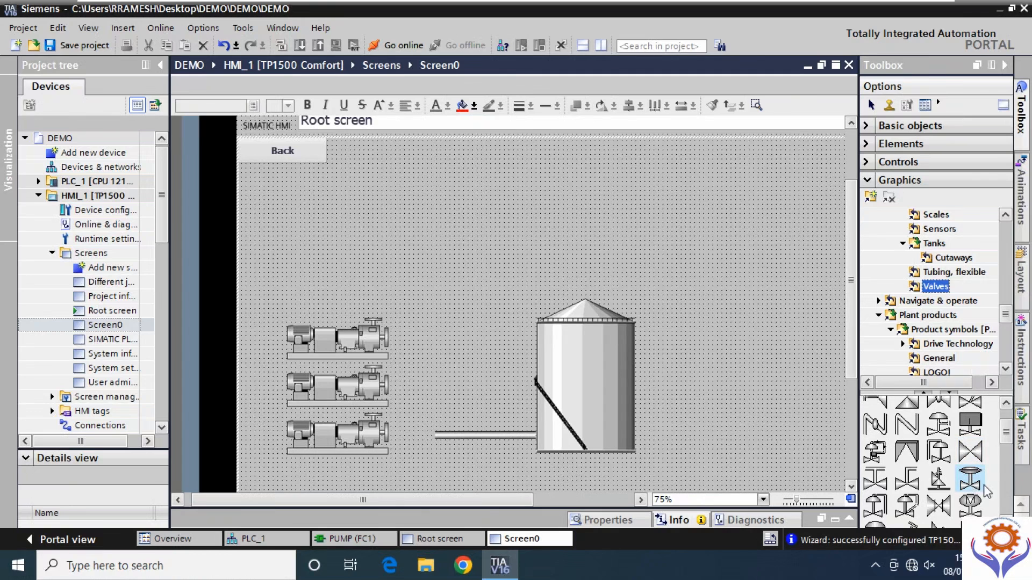
pyautogui.moveTo(873, 454); pyautogui.dragTo(737, 325)
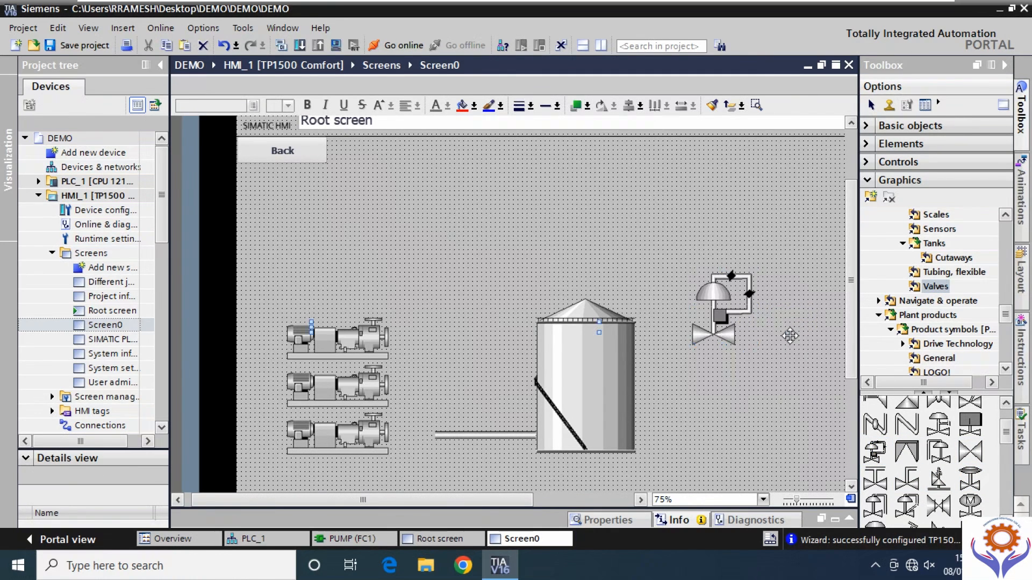
# - Replace the dome-actuator valve beside the tank with the blue control valve from the Valves graphics, level with the tank's upper part
pyautogui.moveTo(1006, 433); pyautogui.dragTo(1007, 480)
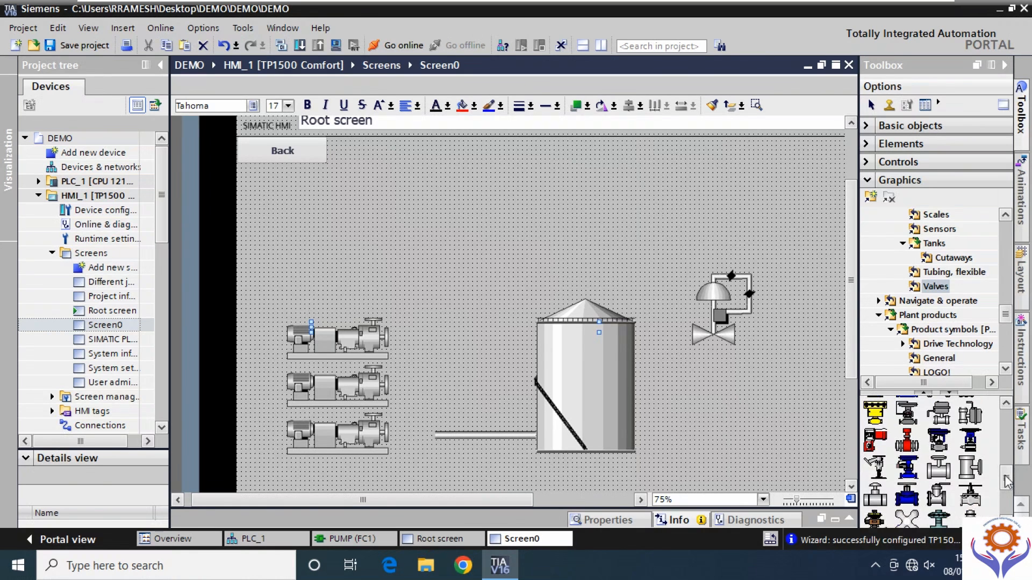
pyautogui.moveTo(907, 467); pyautogui.dragTo(740, 371)
pyautogui.click(729, 286)
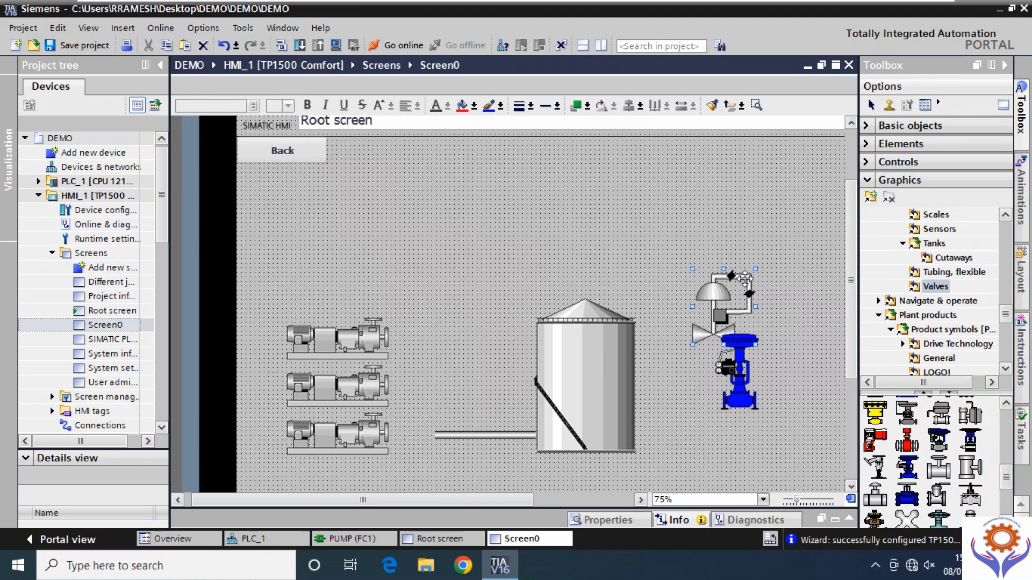
pyautogui.press('Delete')
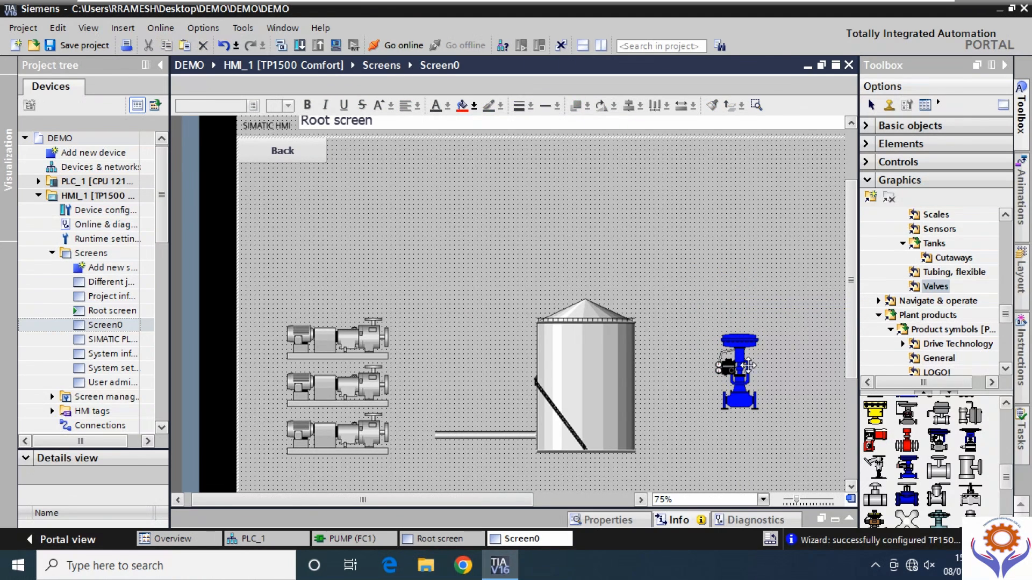
pyautogui.moveTo(744, 401); pyautogui.dragTo(720, 343)
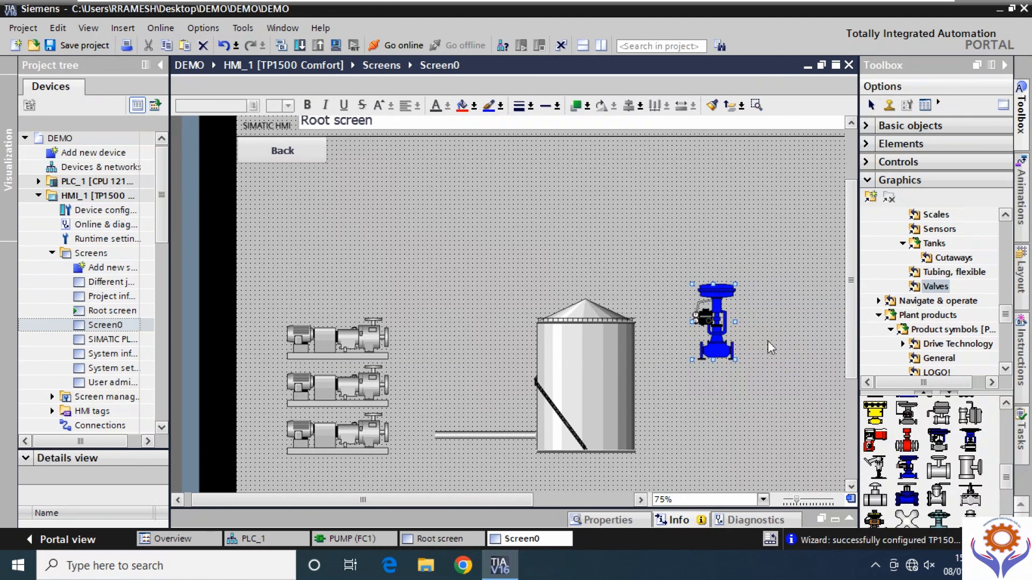
# - Copy the horizontal pipe to the tank's upper right side and move the blue valve so its body sits over the pipe
pyautogui.click(492, 435)
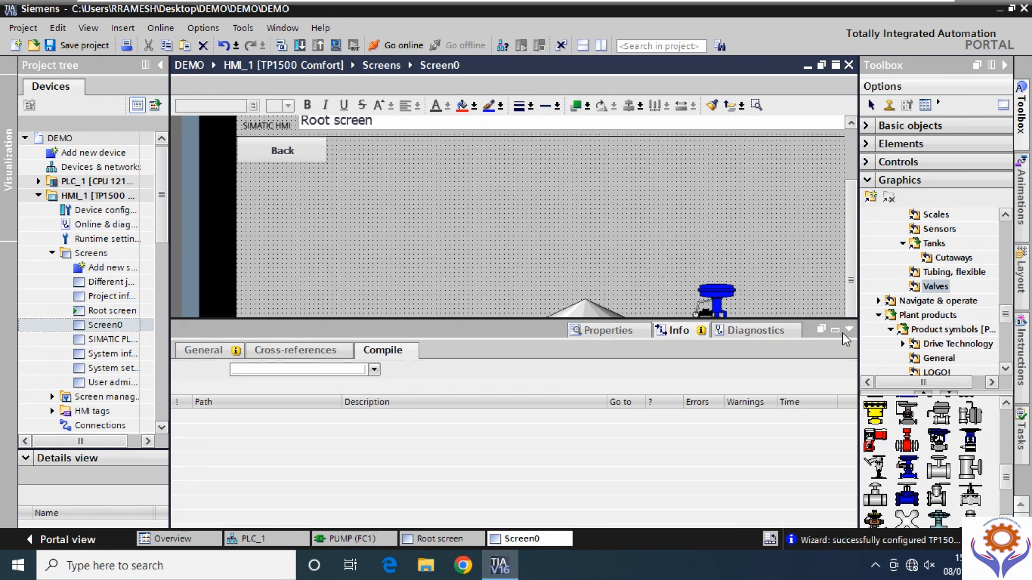
pyautogui.click(849, 330)
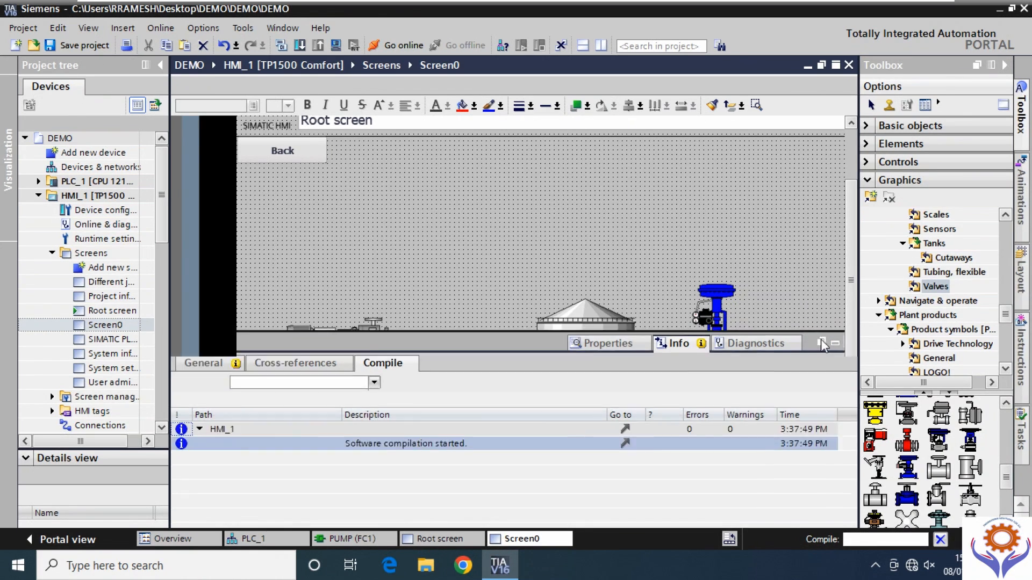
pyautogui.moveTo(513, 440); pyautogui.dragTo(714, 340)
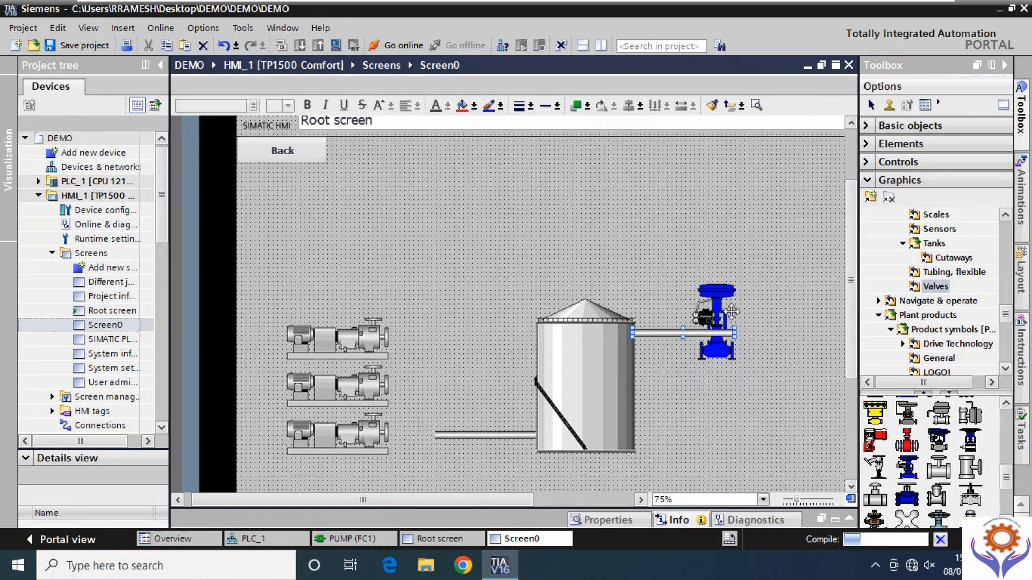
pyautogui.moveTo(719, 301)
pyautogui.mouseDown()
pyautogui.moveTo(711, 308)
pyautogui.moveTo(712, 286)
pyautogui.mouseUp()
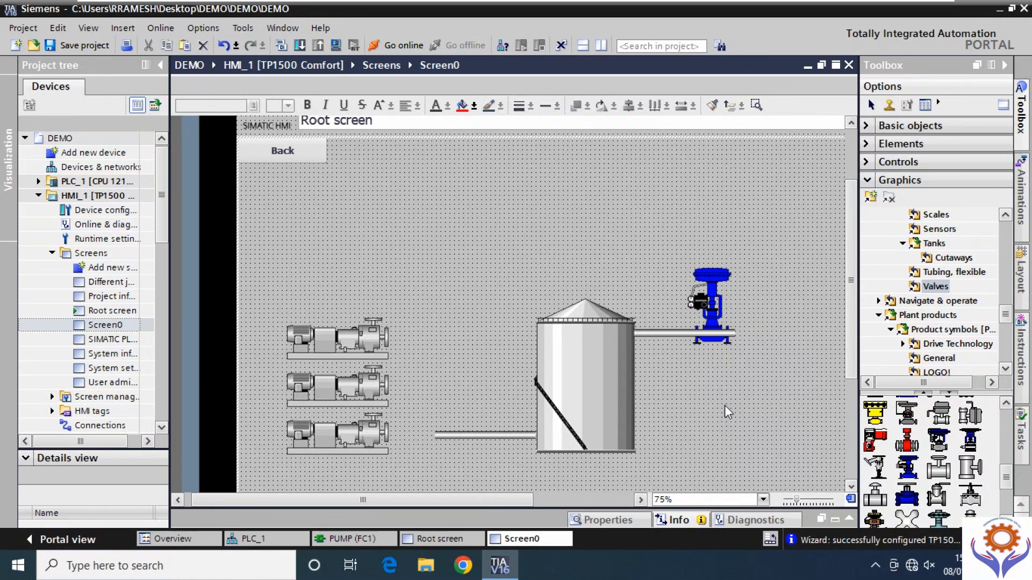
# - Send the pipe on the tank's right side to the back and center the blue valve body on it
pyautogui.click(676, 334)
pyautogui.rightClick(676, 334)
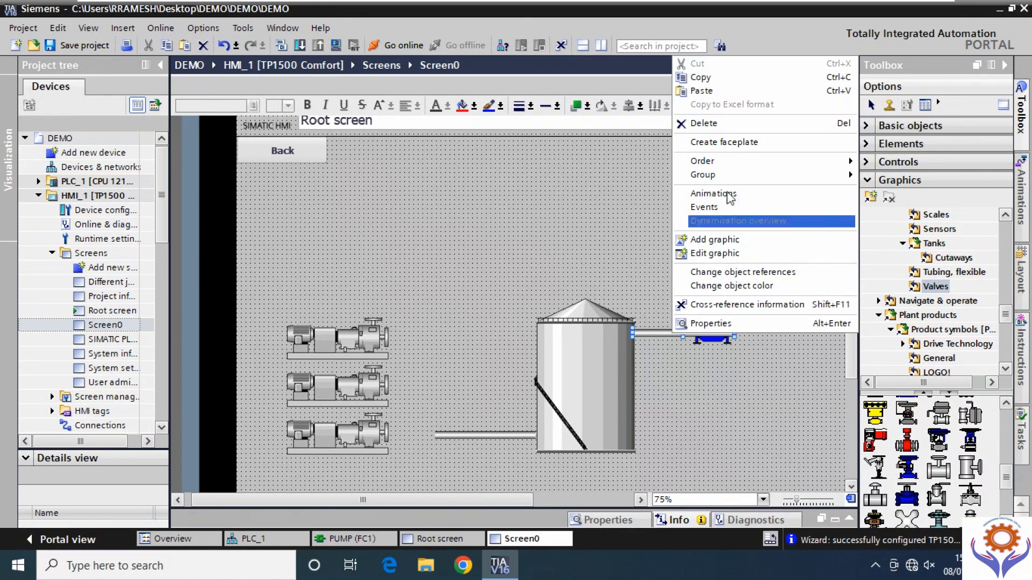
pyautogui.moveTo(728, 162)
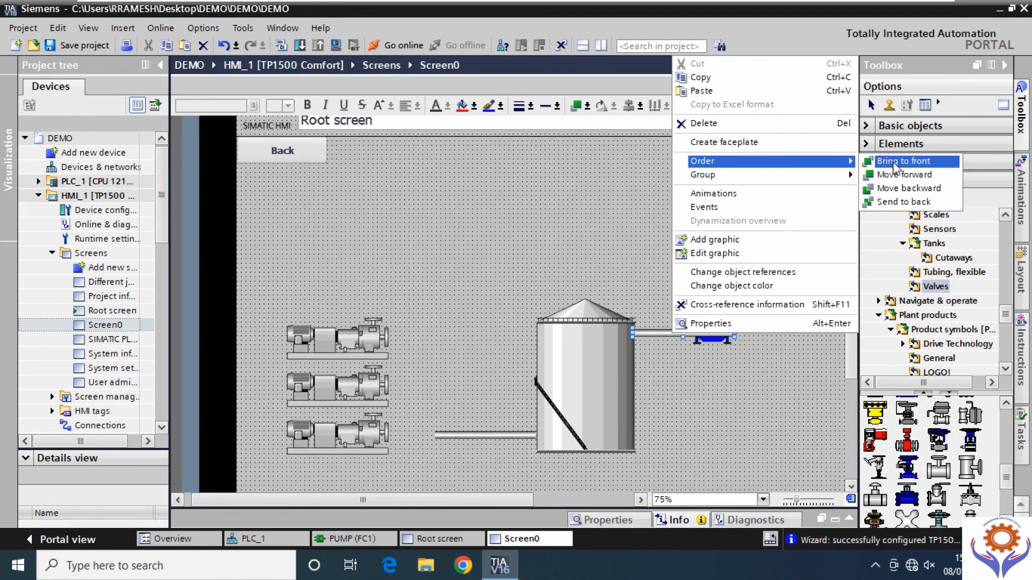
pyautogui.click(902, 203)
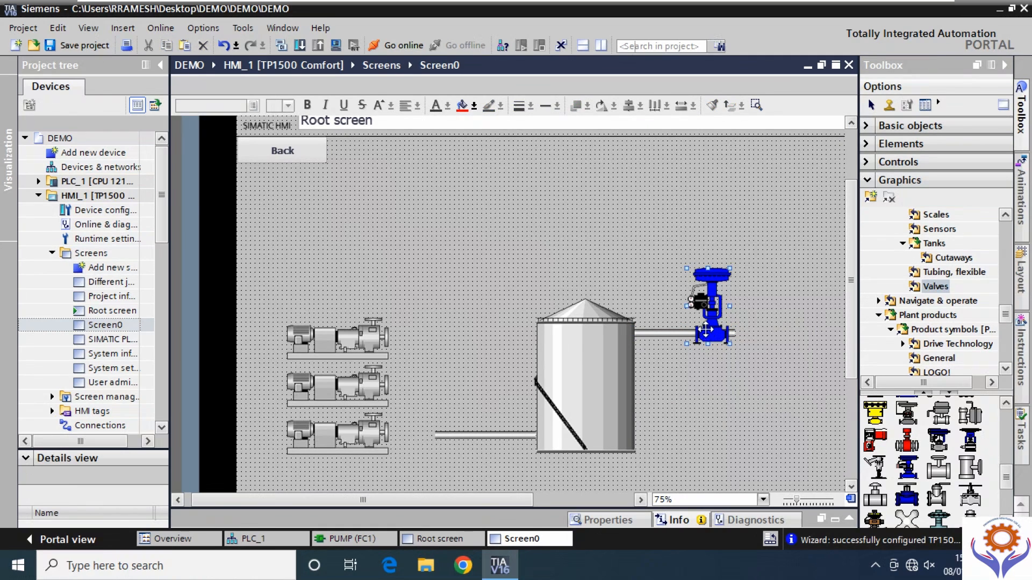
pyautogui.moveTo(708, 334); pyautogui.dragTo(708, 333)
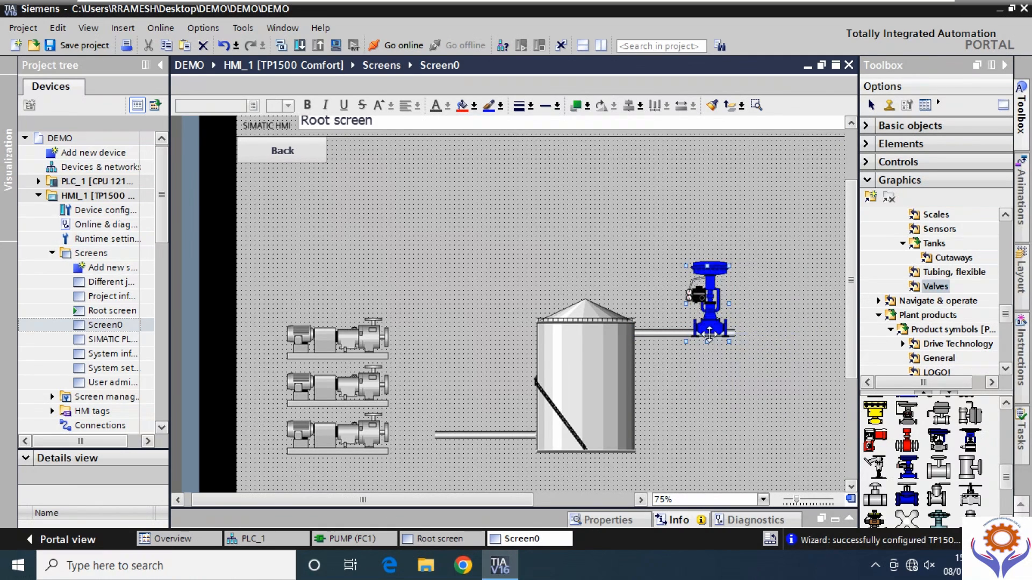
pyautogui.click(708, 386)
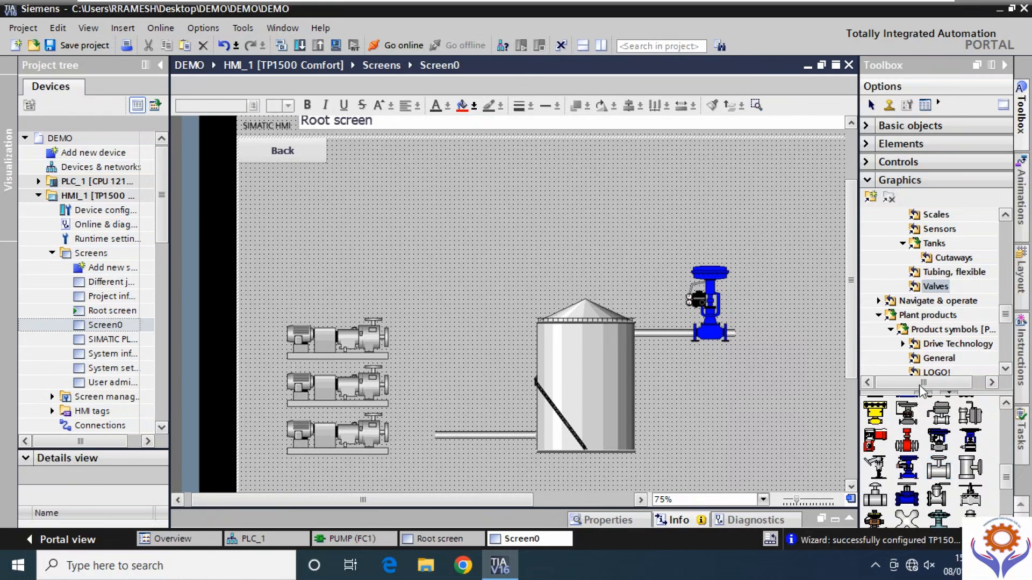
# - Place the left-to-down elbow from the Pipes graphics at the top pump's outlet and shrink it to match the outlet pipe
pyautogui.moveTo(1006, 314)
pyautogui.mouseDown()
pyautogui.moveTo(1006, 353)
pyautogui.moveTo(994, 301)
pyautogui.mouseUp()
pyautogui.click(935, 273)
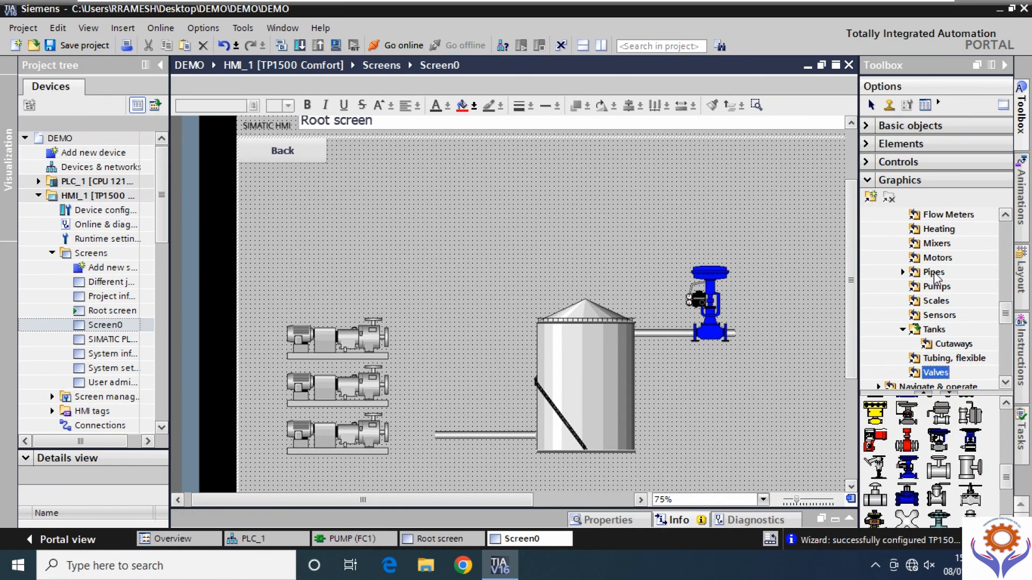
pyautogui.click(935, 273)
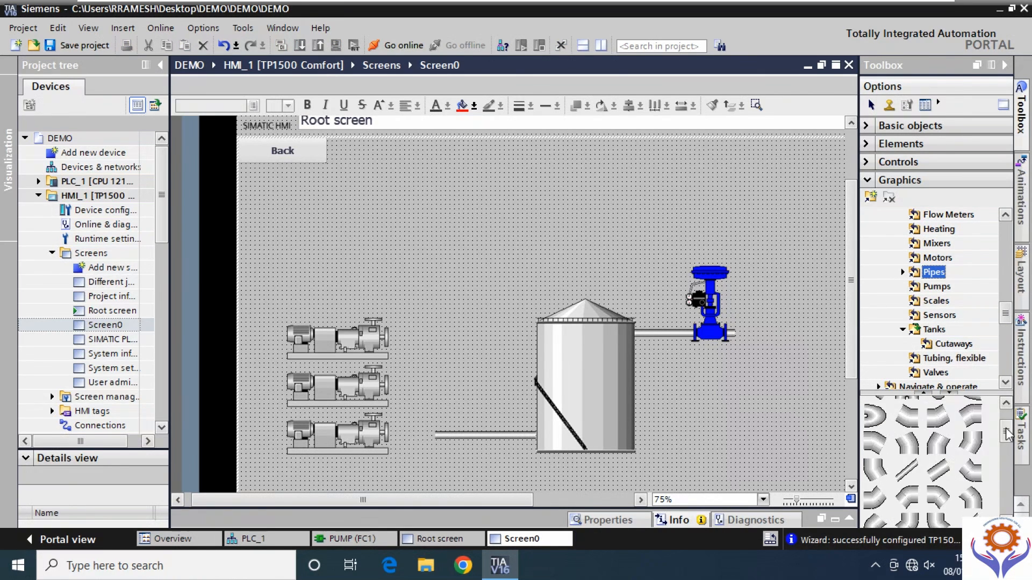
pyautogui.moveTo(1008, 433); pyautogui.dragTo(1004, 487)
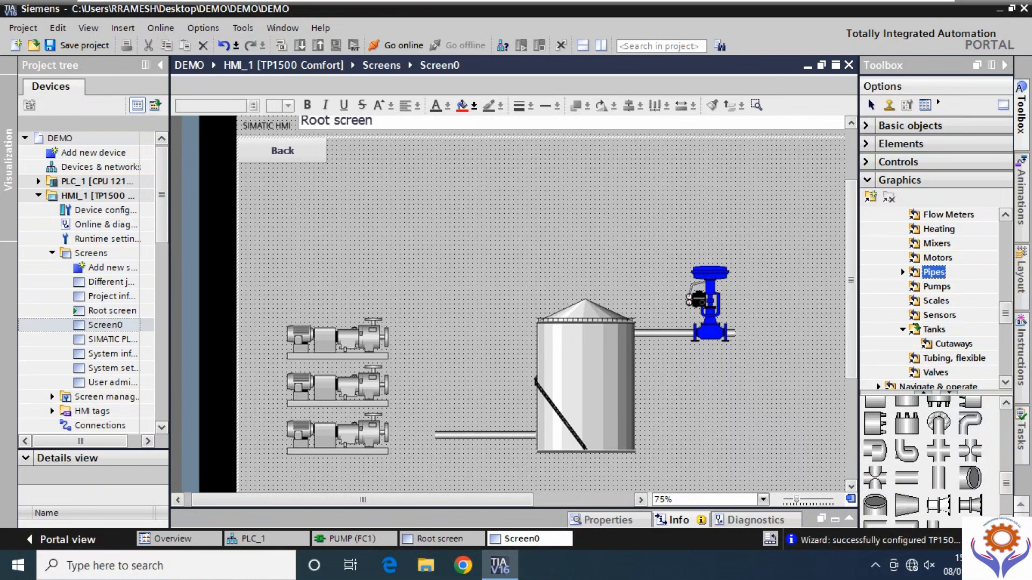
pyautogui.scroll(-1, 875, 480)
pyautogui.scroll(-1, 923, 462)
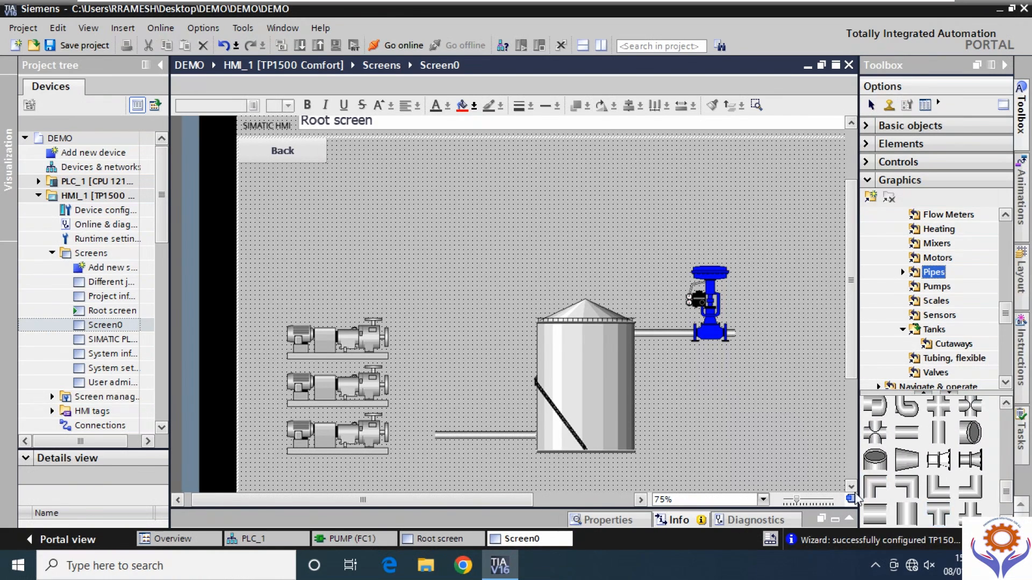
pyautogui.moveTo(912, 489); pyautogui.dragTo(420, 351)
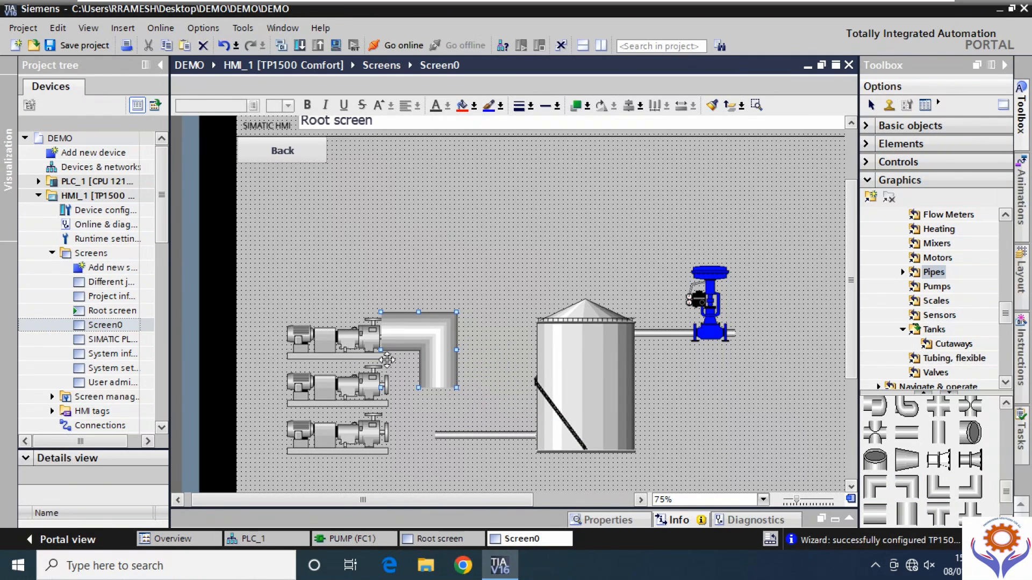
pyautogui.moveTo(380, 388); pyautogui.dragTo(395, 344)
pyautogui.click(501, 321)
pyautogui.click(419, 336)
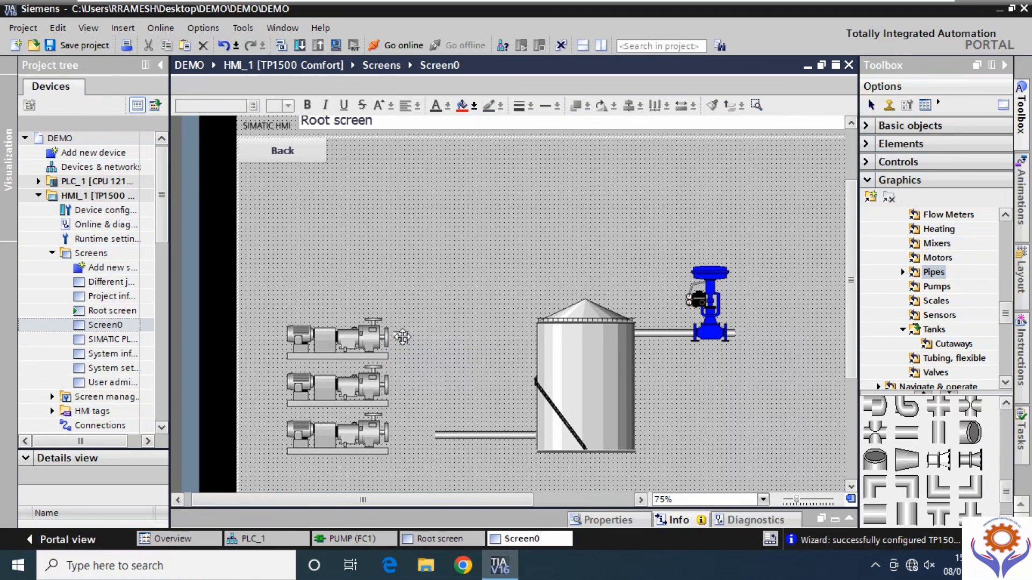
# - Nudge the small elbow left until it meets the top pump's outlet flange
pyautogui.click(398, 336)
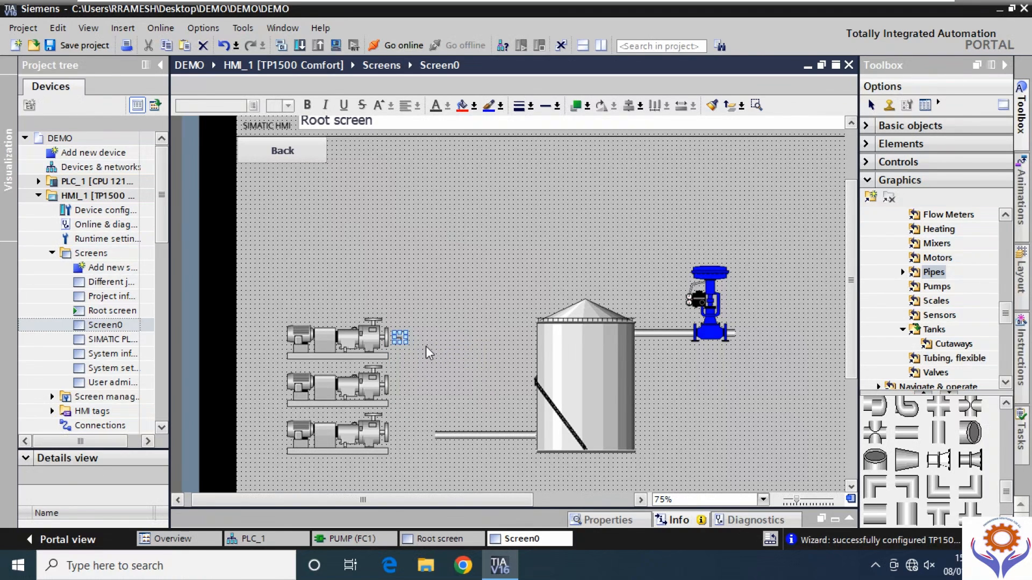
pyautogui.press('Left')
pyautogui.press('Left')
pyautogui.press('Left')
pyautogui.press('Left')
pyautogui.press('Left')
pyautogui.press('Left')
pyautogui.press('Left')
pyautogui.press('Left')
pyautogui.press('Left')
pyautogui.press('Left')
pyautogui.press('Left')
pyautogui.press('Left')
pyautogui.click(444, 343)
pyautogui.click(394, 337)
pyautogui.click(446, 384)
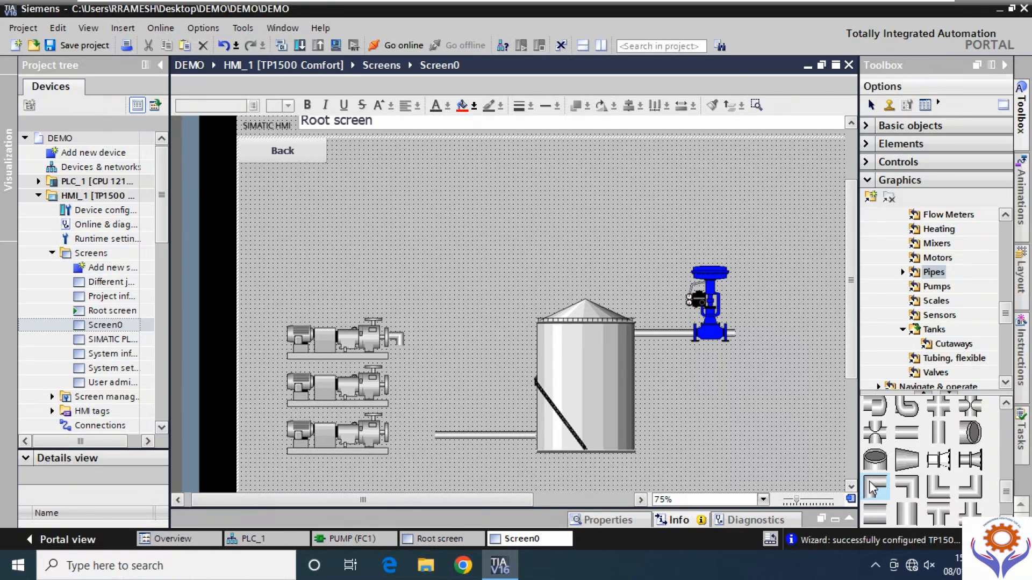
# - Duplicate the small elbow and position the copy at the lowest pump's outlet
pyautogui.moveTo(869, 481); pyautogui.dragTo(396, 340)
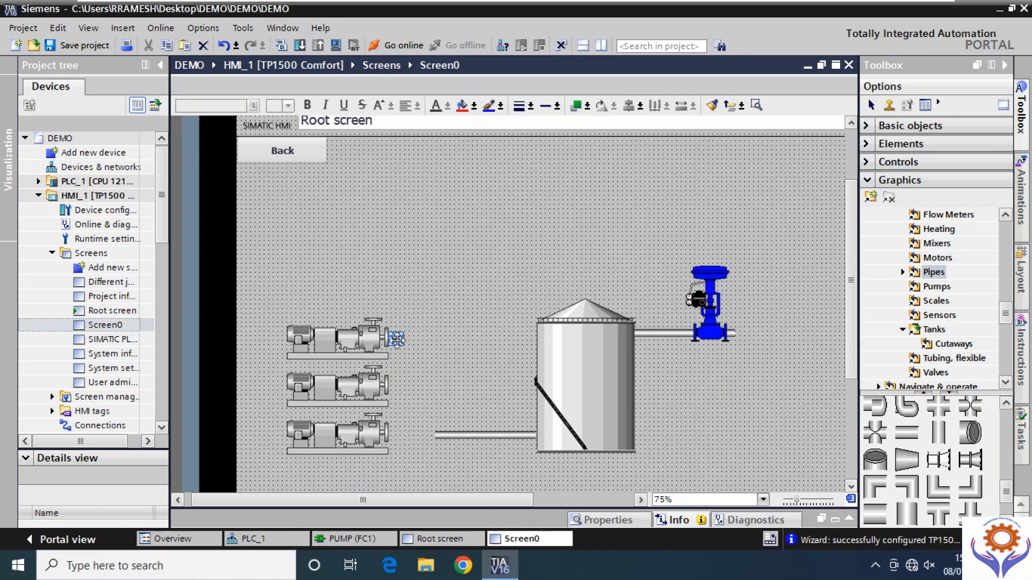
pyautogui.hotkey('ctrl', 'c')
pyautogui.hotkey('ctrl', 'v')
pyautogui.click(411, 348)
pyautogui.moveTo(411, 349); pyautogui.dragTo(396, 434)
pyautogui.doubleClick(396, 433)
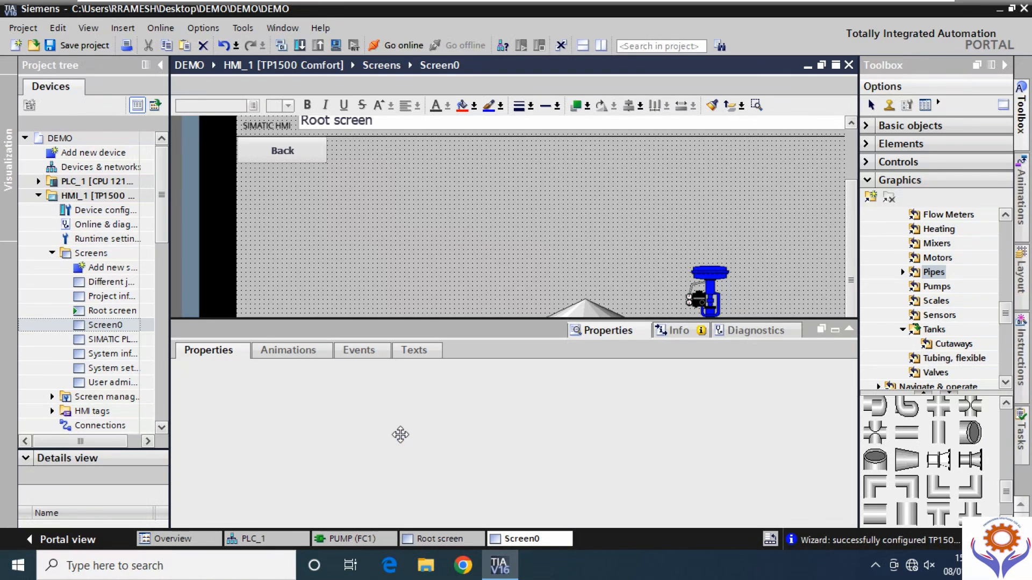
pyautogui.click(845, 330)
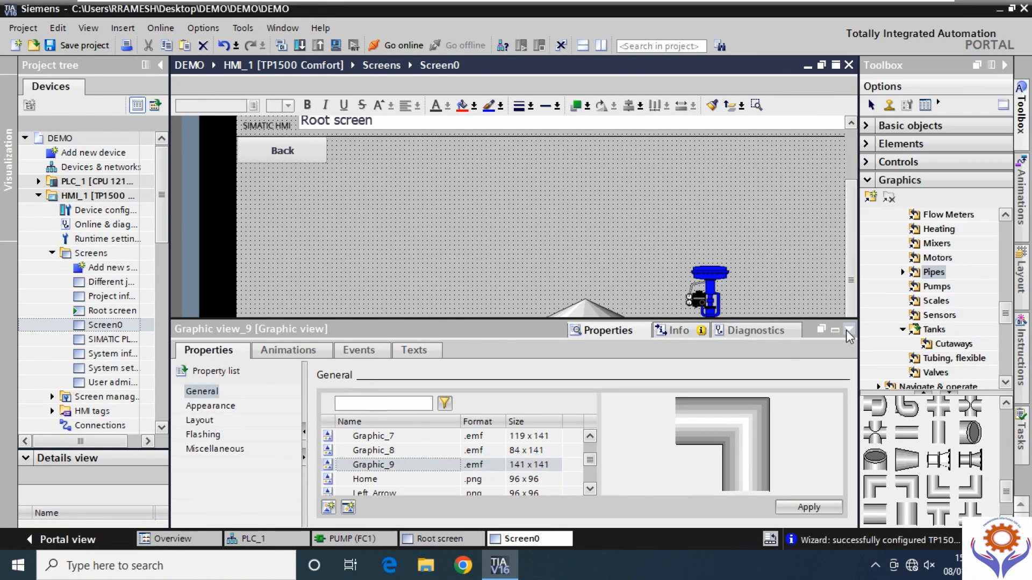
pyautogui.click(847, 330)
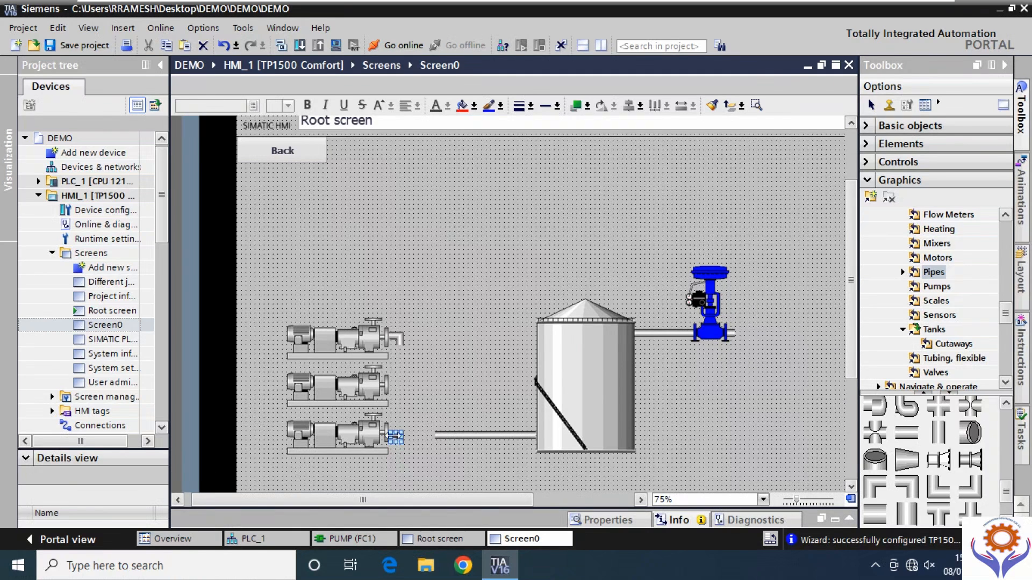
pyautogui.rightClick(396, 436)
pyautogui.moveTo(446, 280)
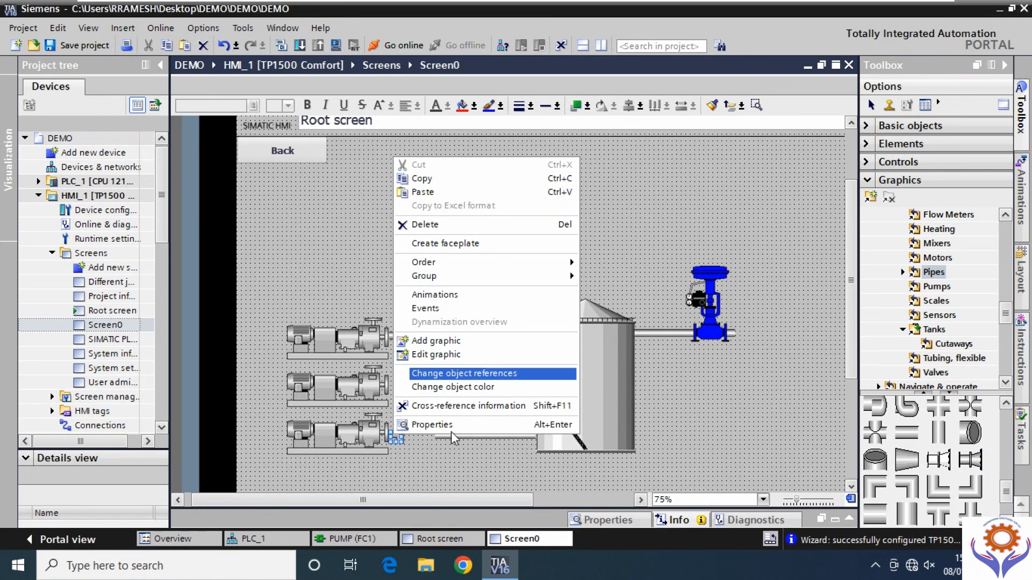
pyautogui.click(430, 469)
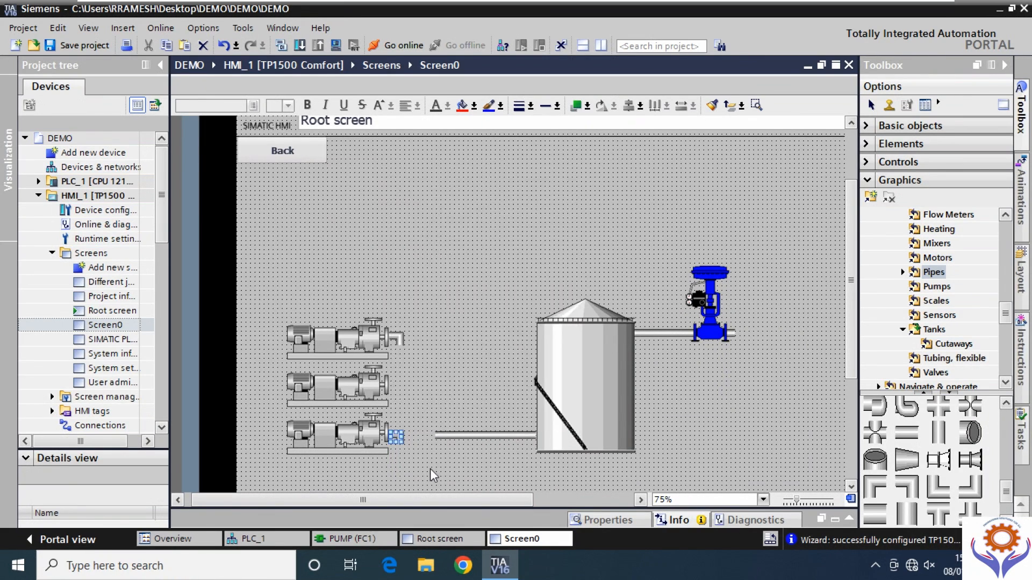
pyautogui.rightClick(396, 436)
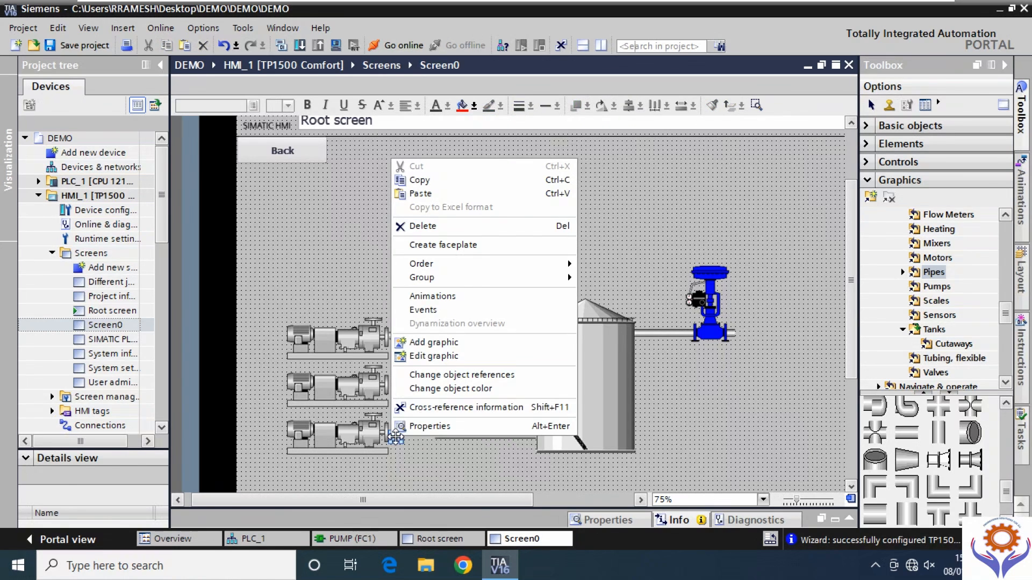
pyautogui.click(450, 357)
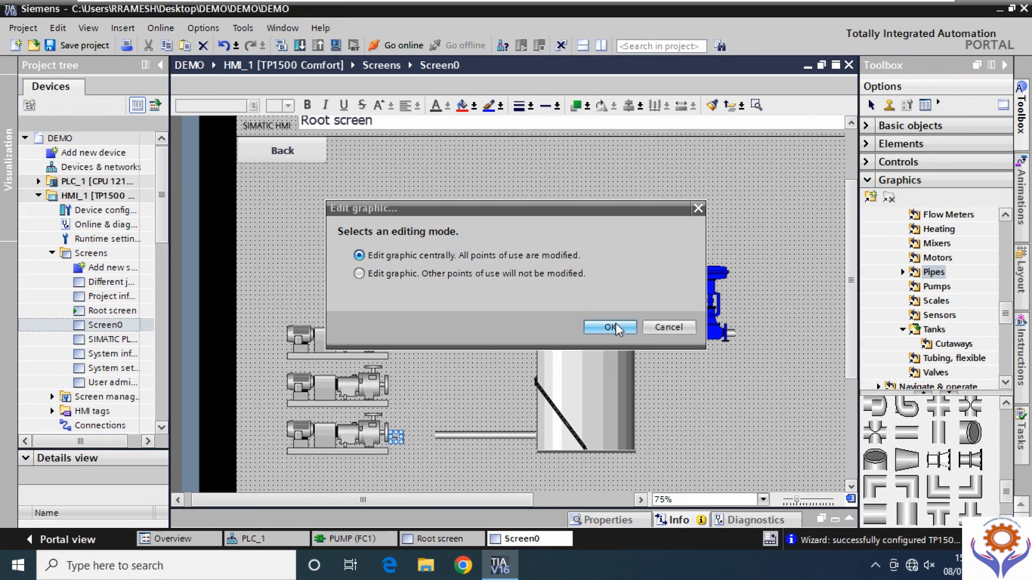
pyautogui.click(611, 328)
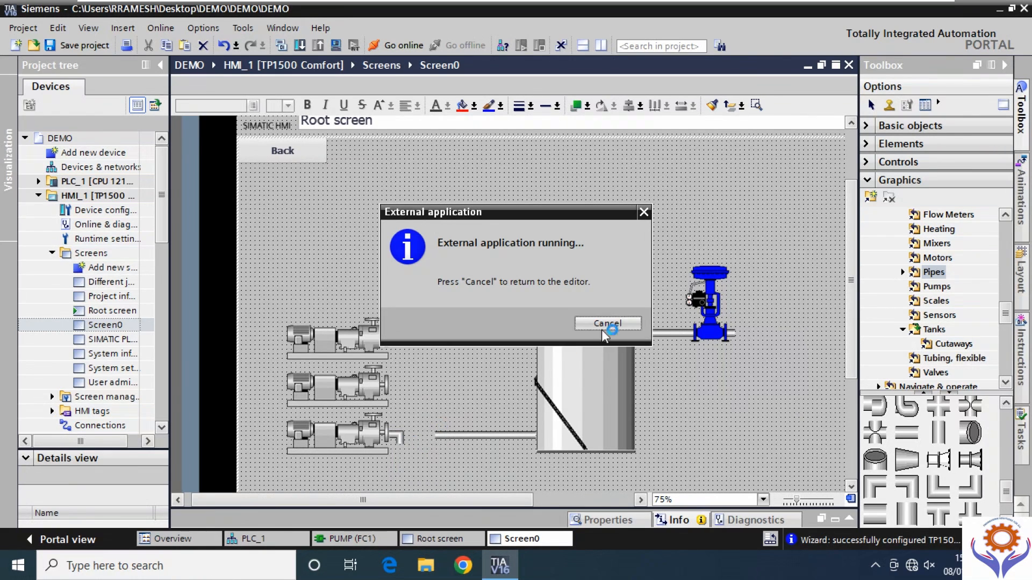
pyautogui.click(607, 324)
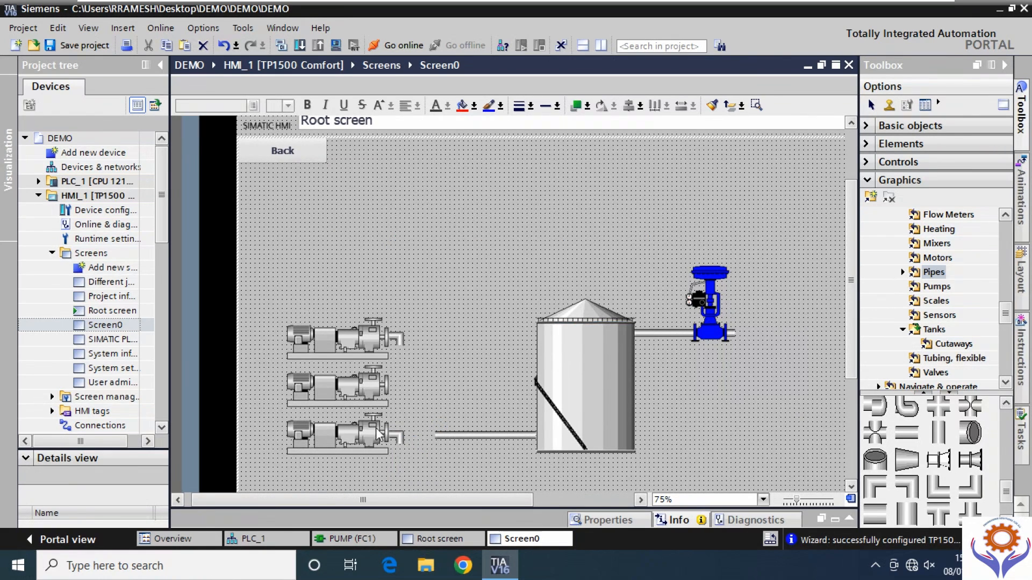
pyautogui.rightClick(397, 436)
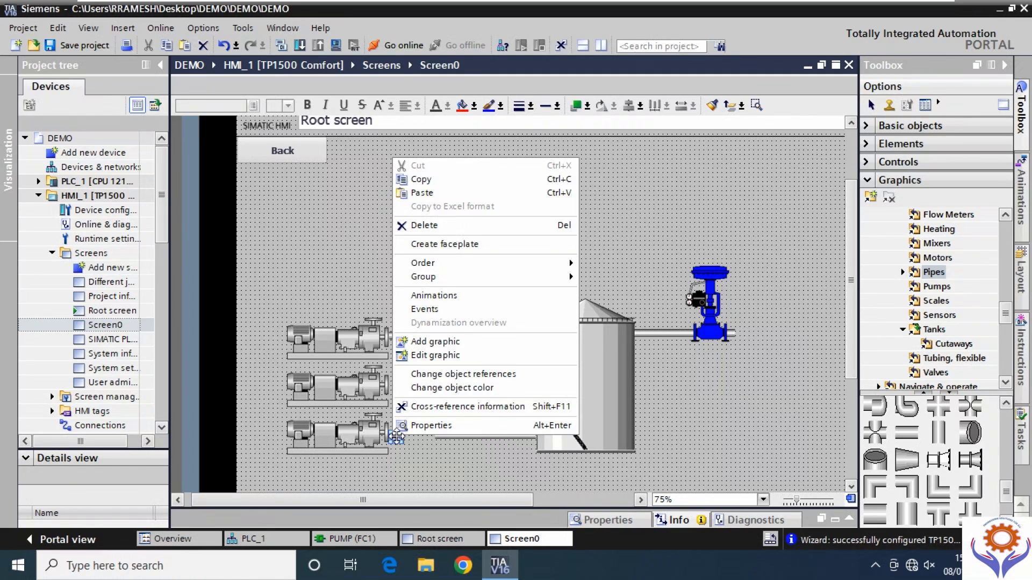
pyautogui.click(472, 473)
pyautogui.click(398, 435)
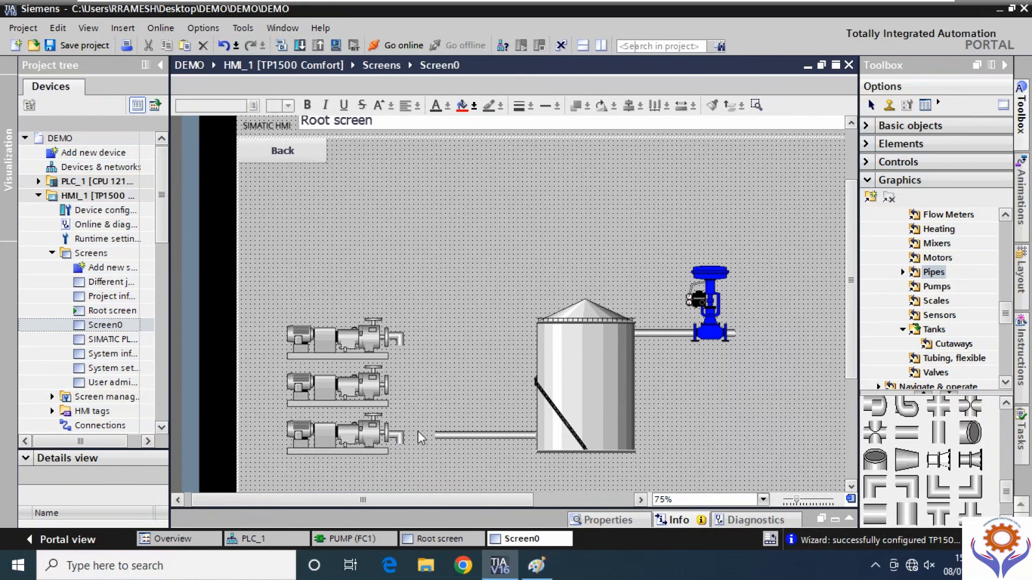
# - Replace the elbow at the lowest pump's outlet with the left-to-up elbow graphic, shrunk to match the outlet pipe
pyautogui.click(398, 436)
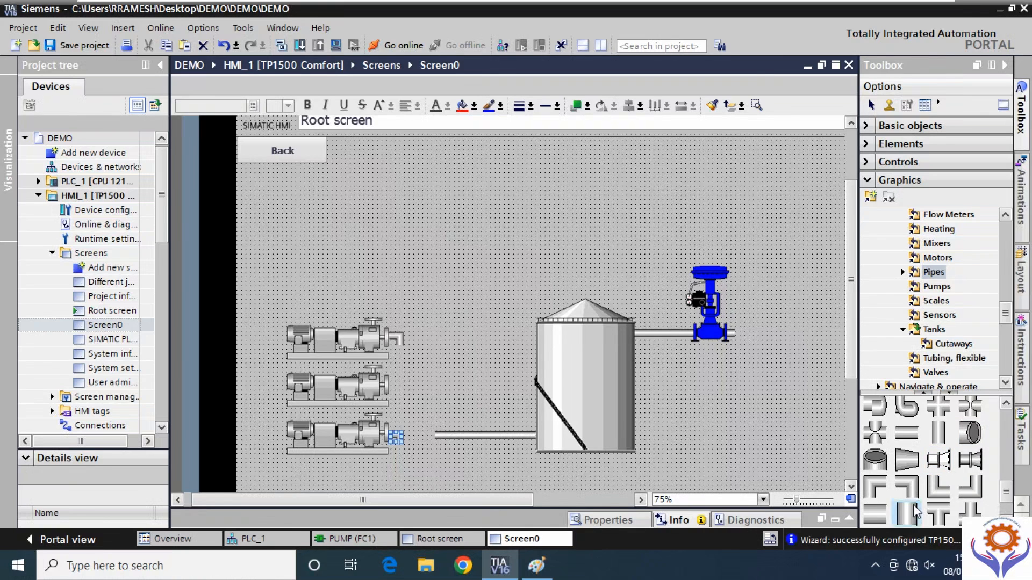
pyautogui.moveTo(970, 487); pyautogui.dragTo(430, 403)
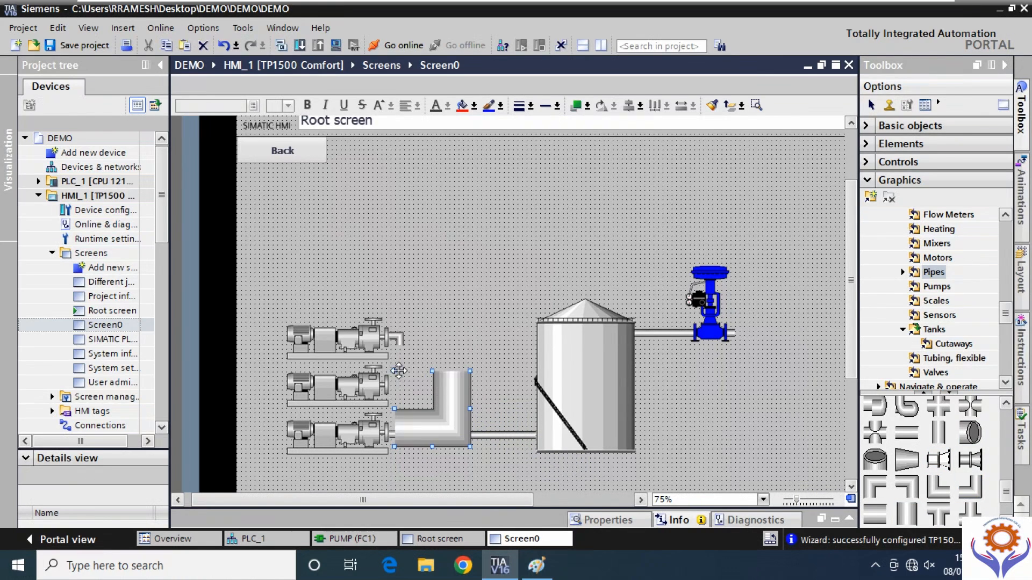
pyautogui.moveTo(395, 371); pyautogui.dragTo(397, 434)
pyautogui.click(401, 436)
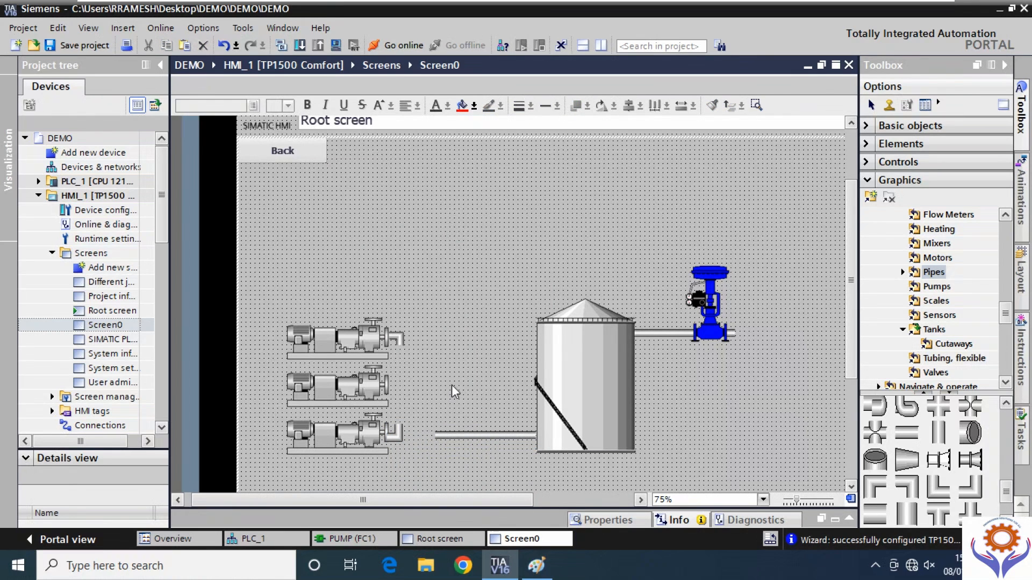
pyautogui.moveTo(394, 432); pyautogui.dragTo(396, 427)
pyautogui.click(444, 408)
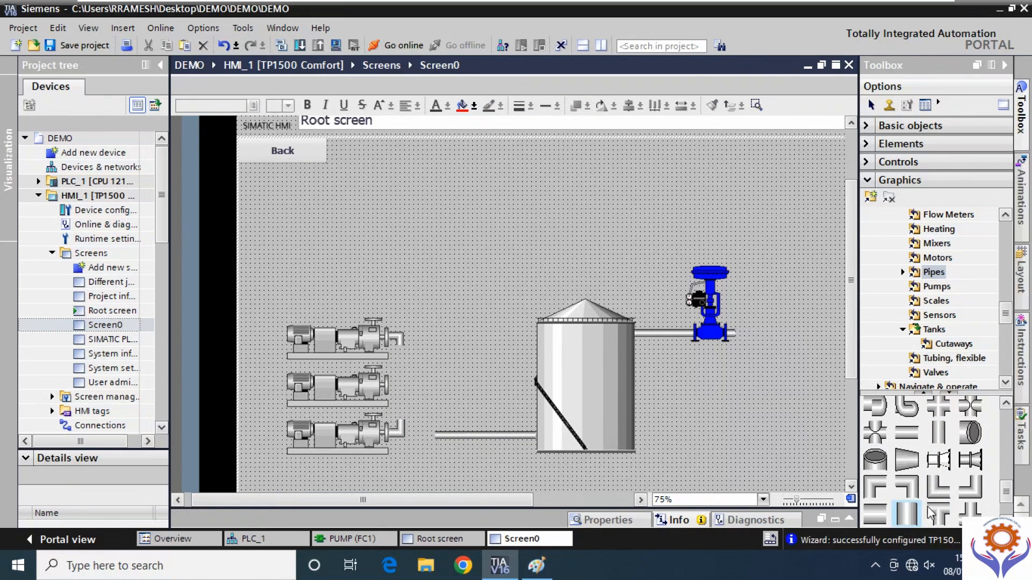
# - Place the tee graphic with a left branch at the middle pump's outlet and shrink it to the elbows' size
pyautogui.scroll(-1, 946, 516)
pyautogui.scroll(-1, 881, 509)
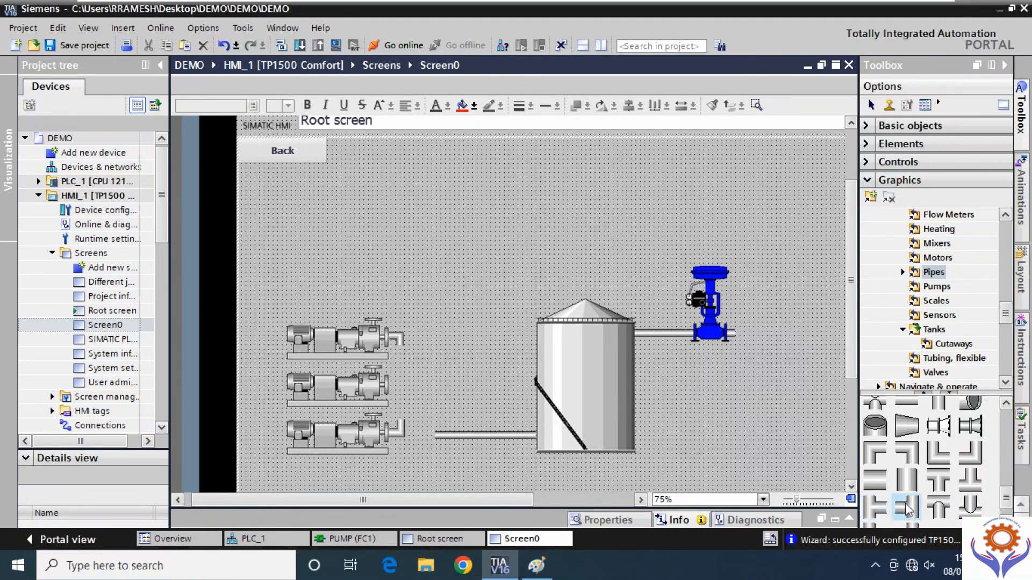
pyautogui.moveTo(908, 508); pyautogui.dragTo(420, 404)
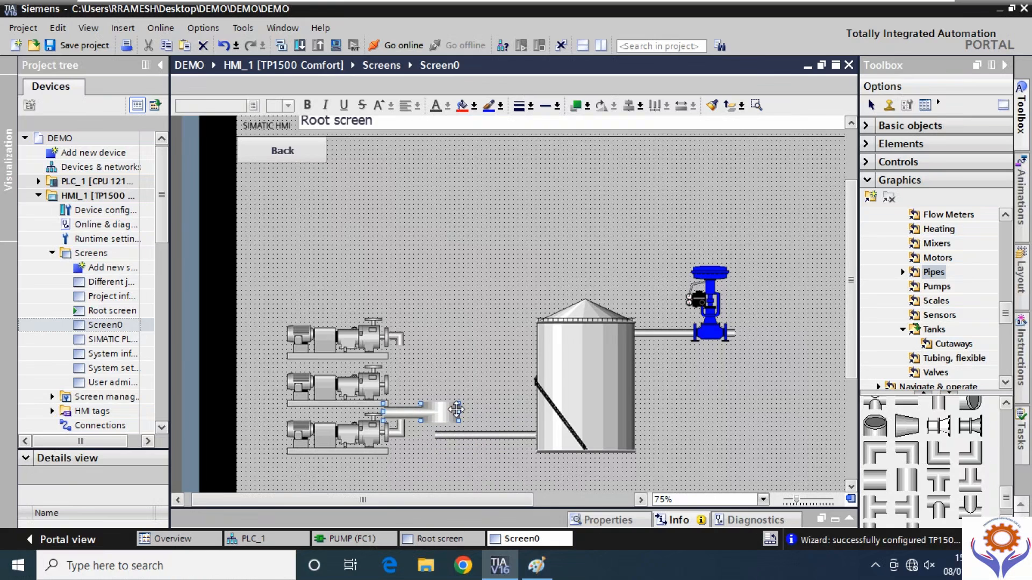
pyautogui.moveTo(460, 412); pyautogui.dragTo(400, 385)
pyautogui.click(444, 399)
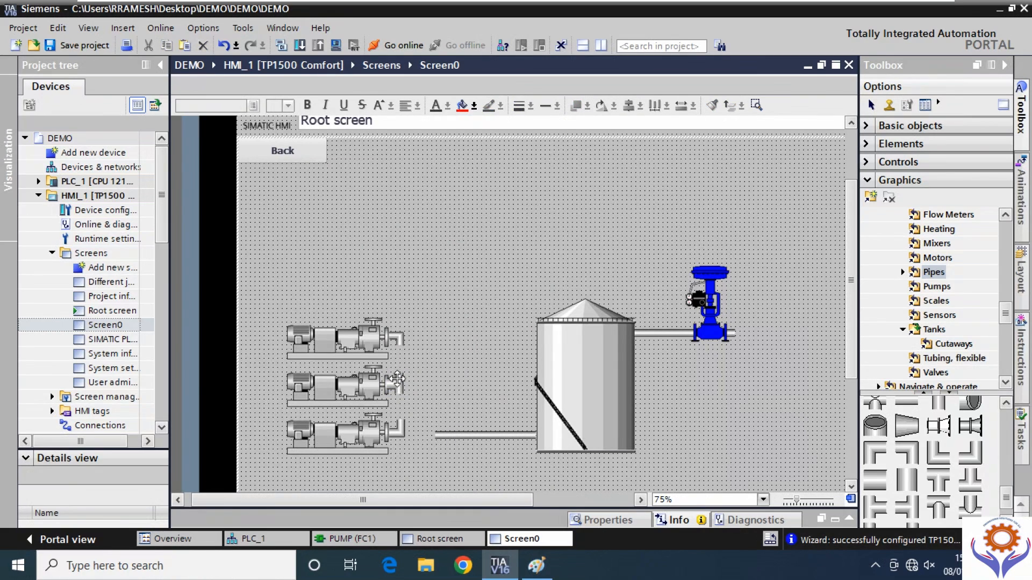
# - Align the small tee with the middle pump's outlet flange and resize it to about 30 by 27
pyautogui.click(396, 380)
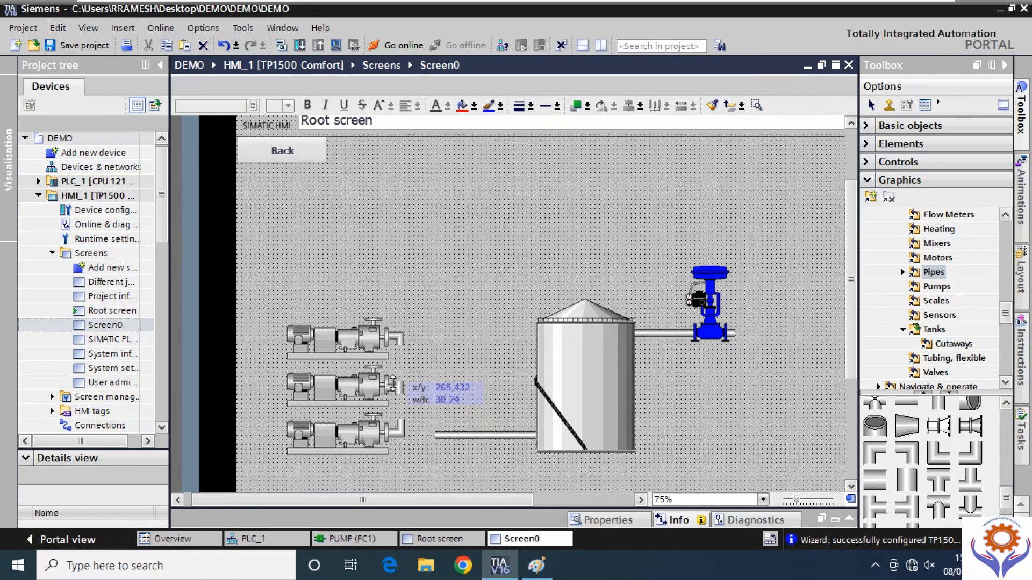
pyautogui.click(422, 397)
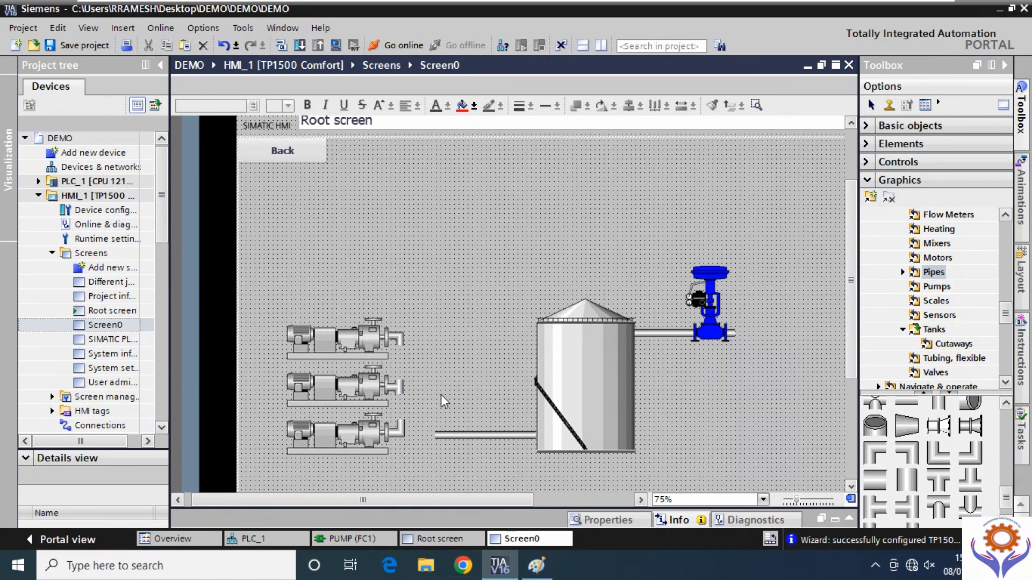
pyautogui.click(396, 384)
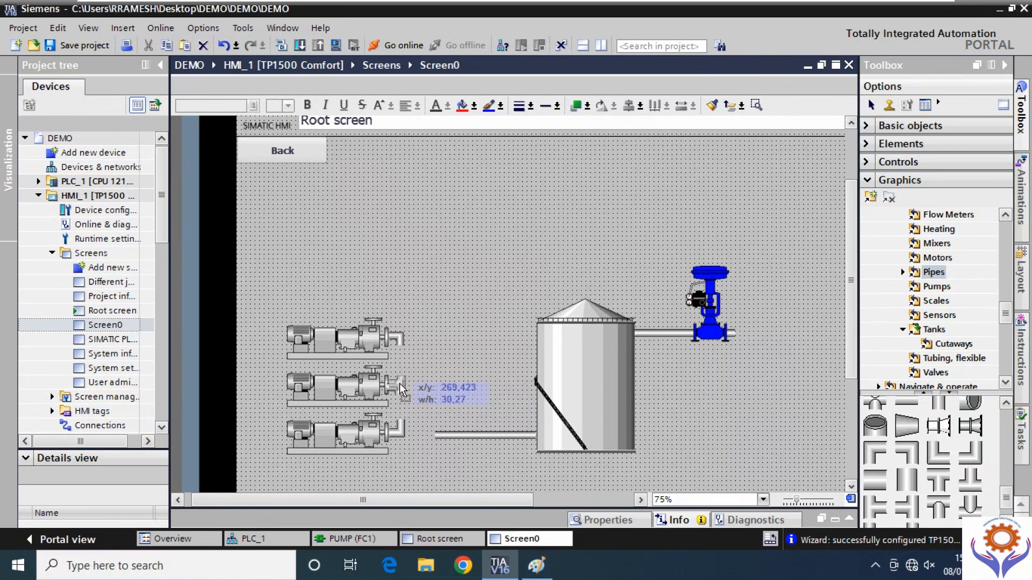
pyautogui.click(436, 394)
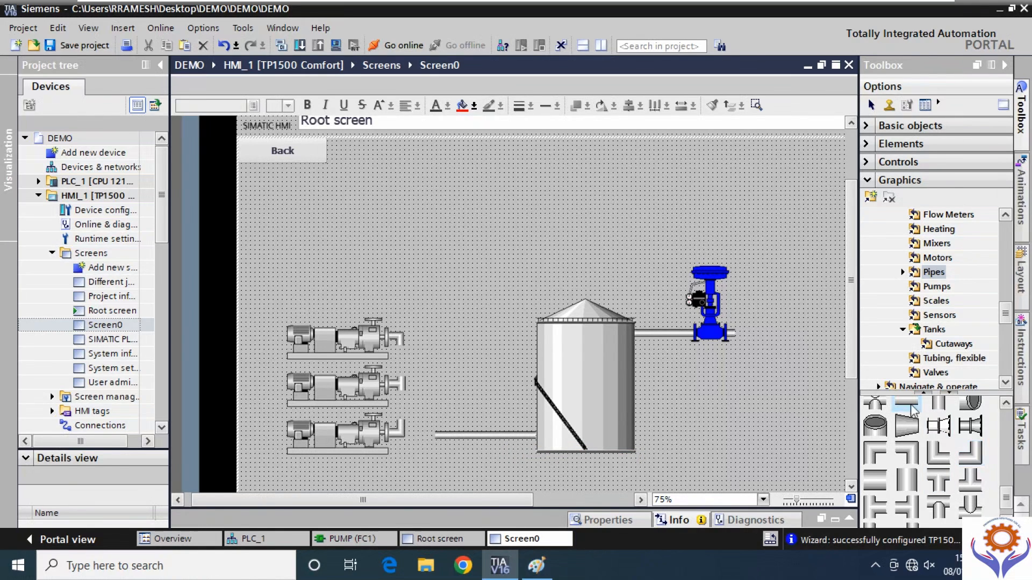
# - Insert a vertical pipe joining the three pump outlets and fit its ends to the upper and lower elbows
pyautogui.moveTo(1009, 496)
pyautogui.mouseDown()
pyautogui.moveTo(1006, 477)
pyautogui.moveTo(1006, 492)
pyautogui.mouseUp()
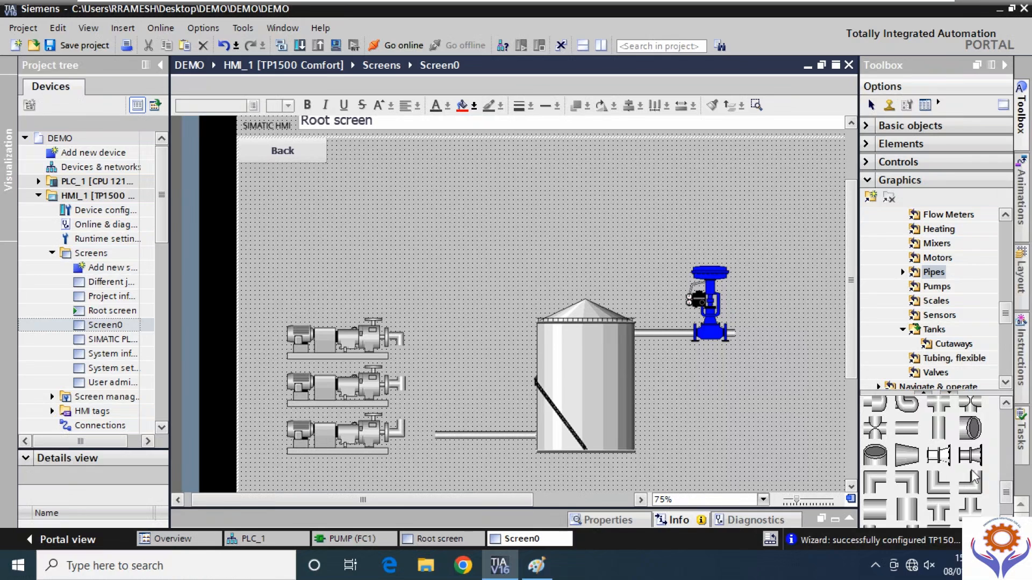
pyautogui.click(939, 433)
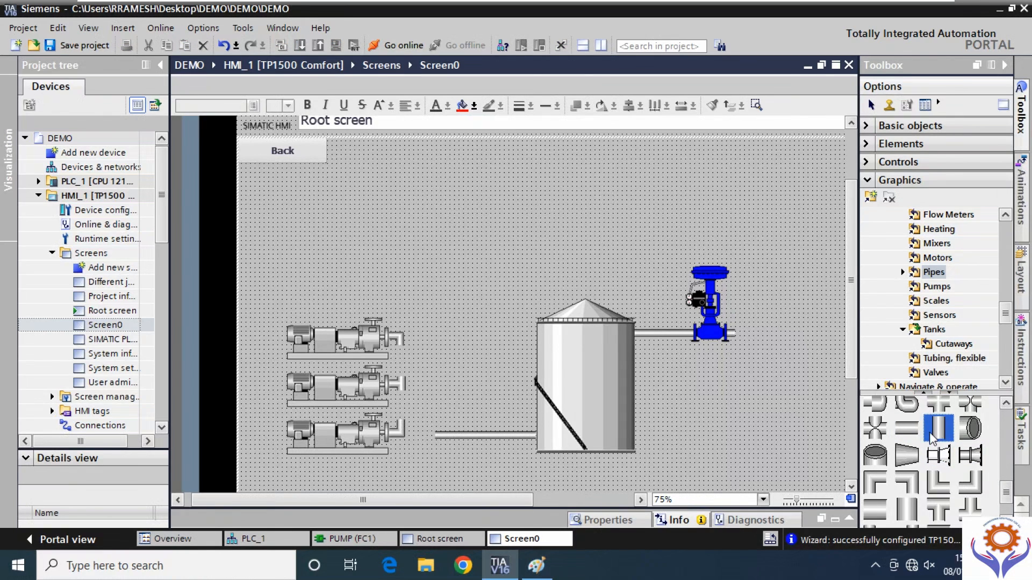
pyautogui.click(427, 356)
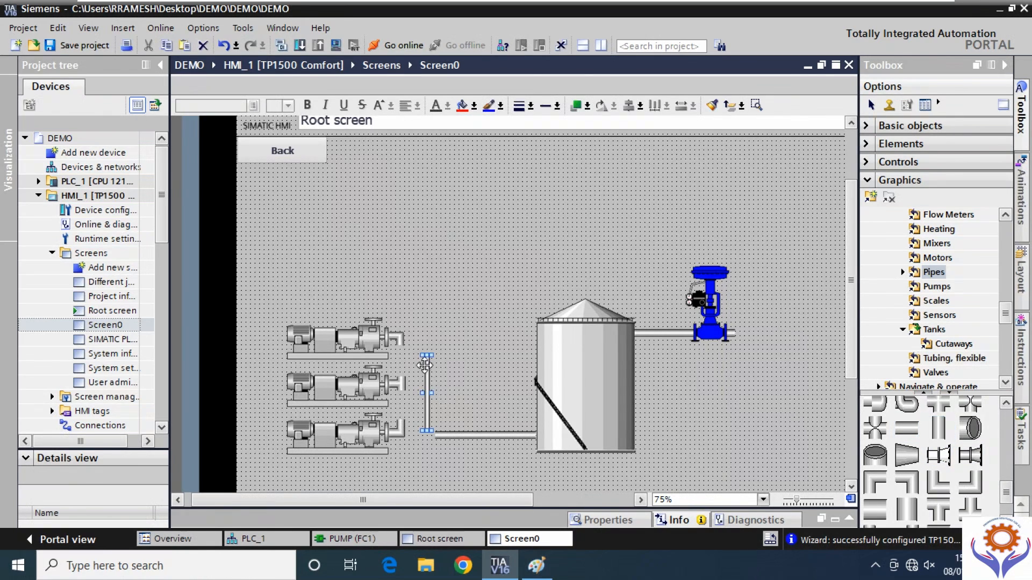
pyautogui.moveTo(429, 382)
pyautogui.mouseDown()
pyautogui.moveTo(397, 379)
pyautogui.moveTo(395, 390)
pyautogui.moveTo(410, 387)
pyautogui.mouseUp()
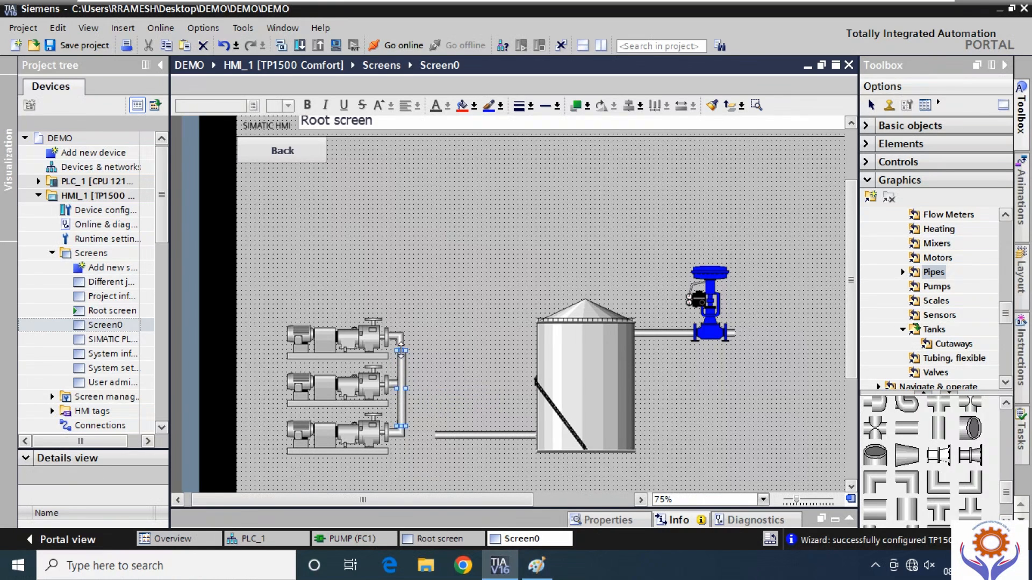
pyautogui.moveTo(401, 350); pyautogui.dragTo(401, 341)
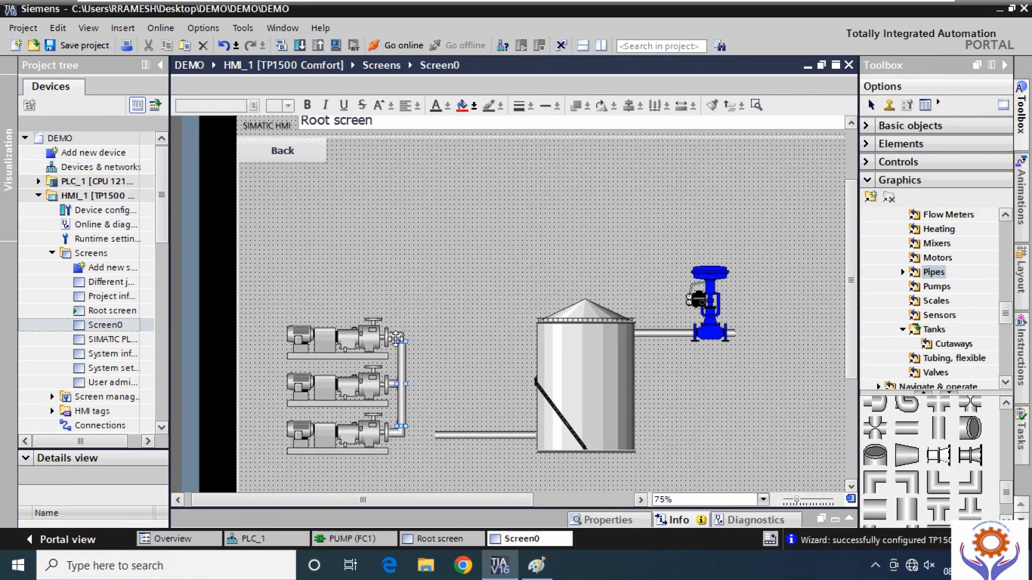
pyautogui.click(397, 428)
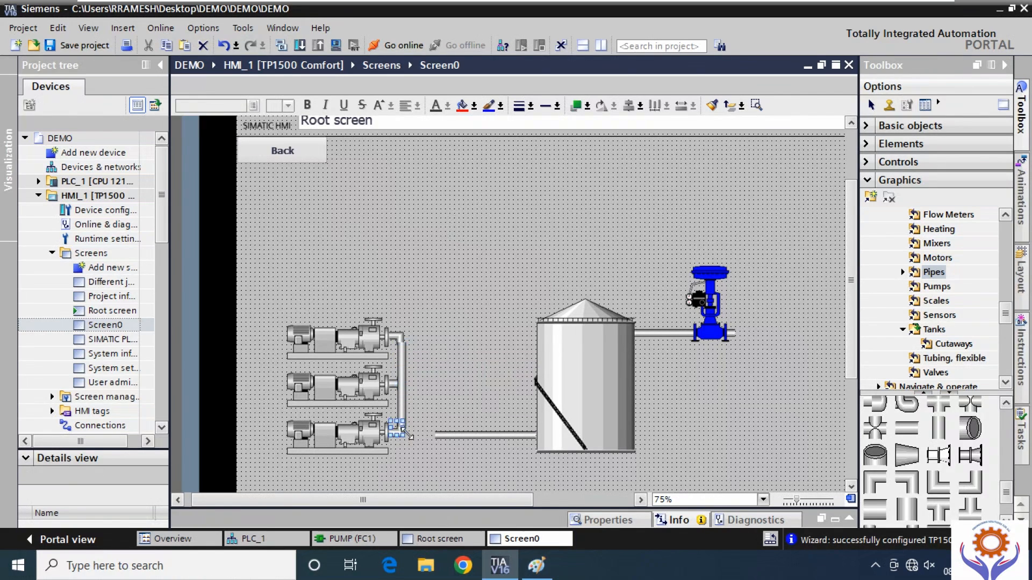
pyautogui.click(402, 391)
pyautogui.click(420, 422)
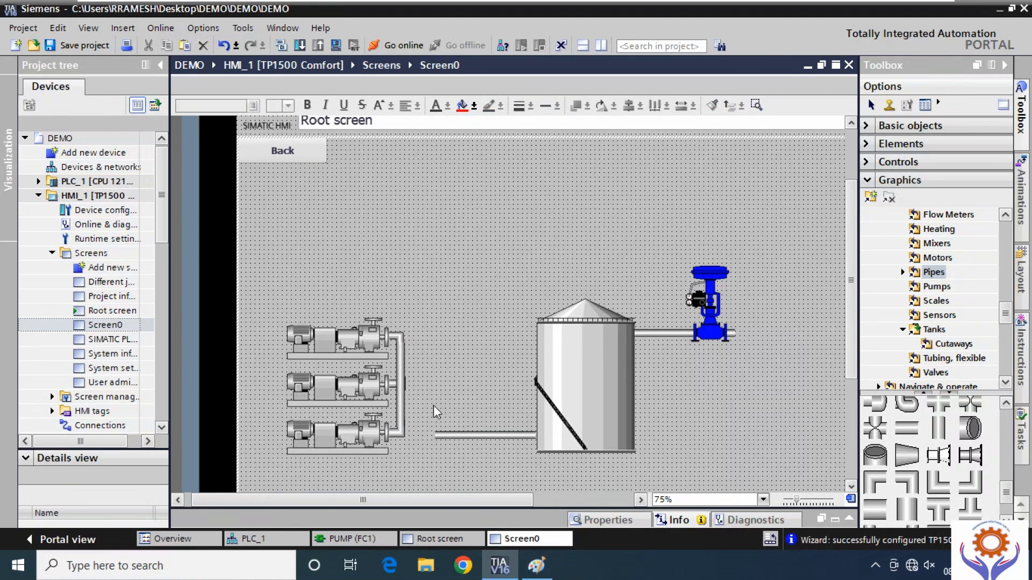
# - Raise the tank's inlet pipe and extend it to connect the vertical pipe to the tank
pyautogui.click(468, 436)
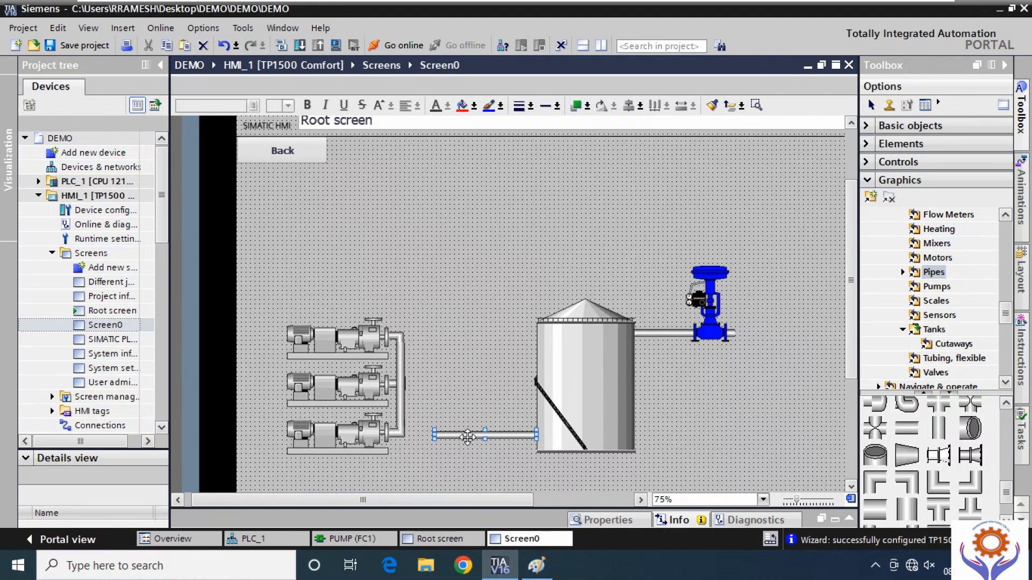
pyautogui.moveTo(467, 437); pyautogui.dragTo(404, 420)
pyautogui.click(483, 454)
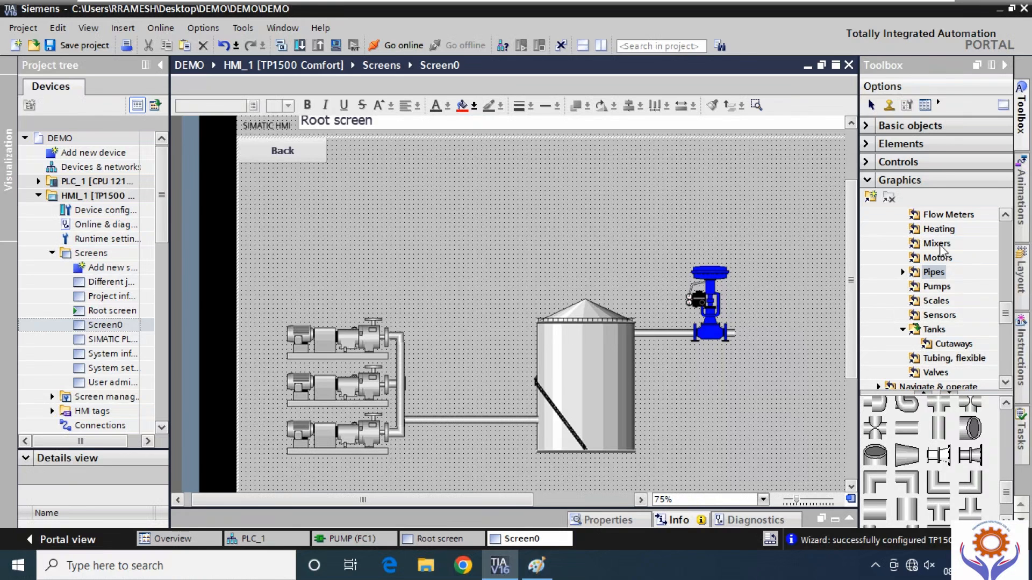
# - Add a Bar element from the Elements group and narrow it to fit the tank's height as a level indicator
pyautogui.click(892, 126)
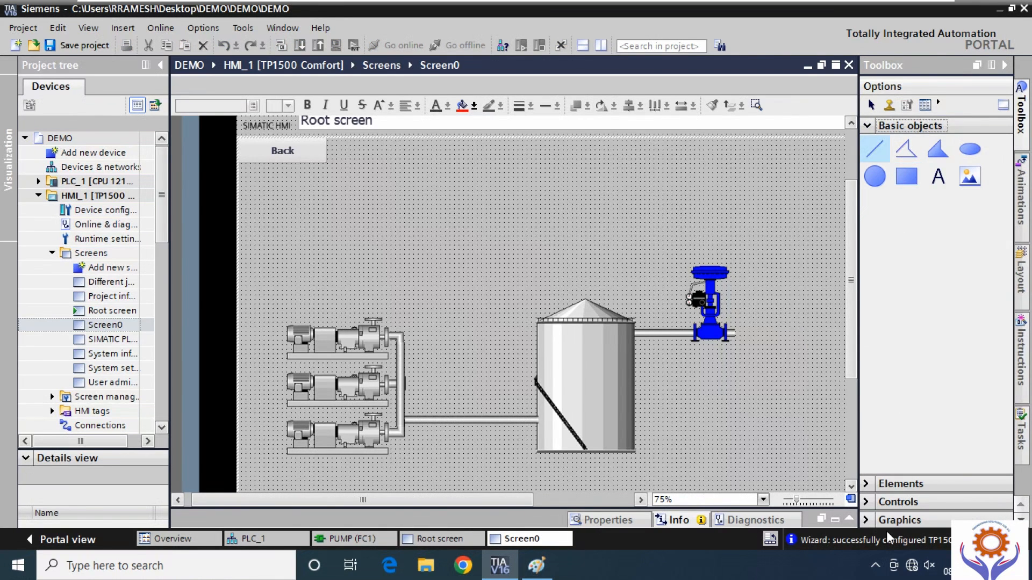
pyautogui.click(863, 486)
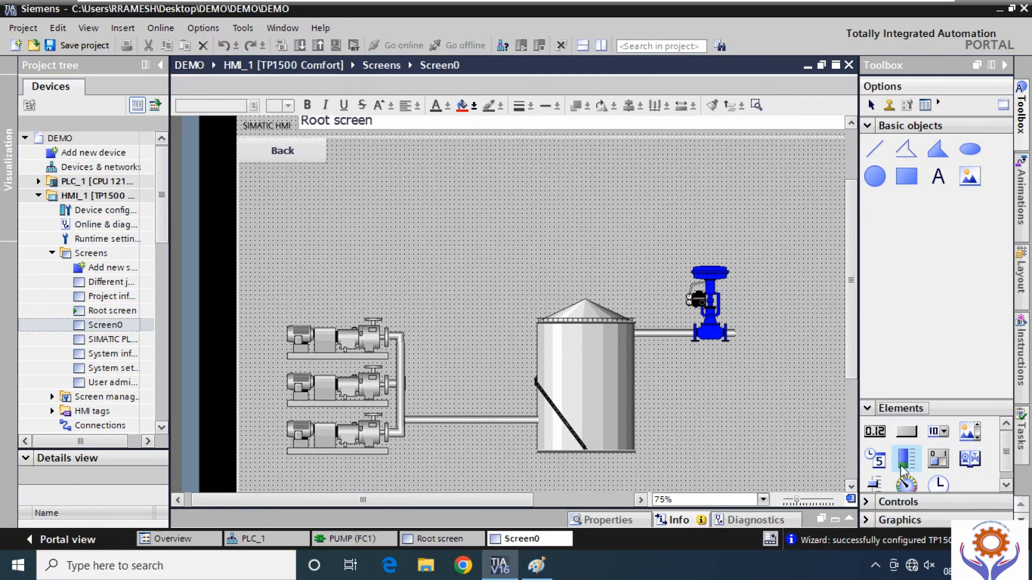
pyautogui.click(633, 405)
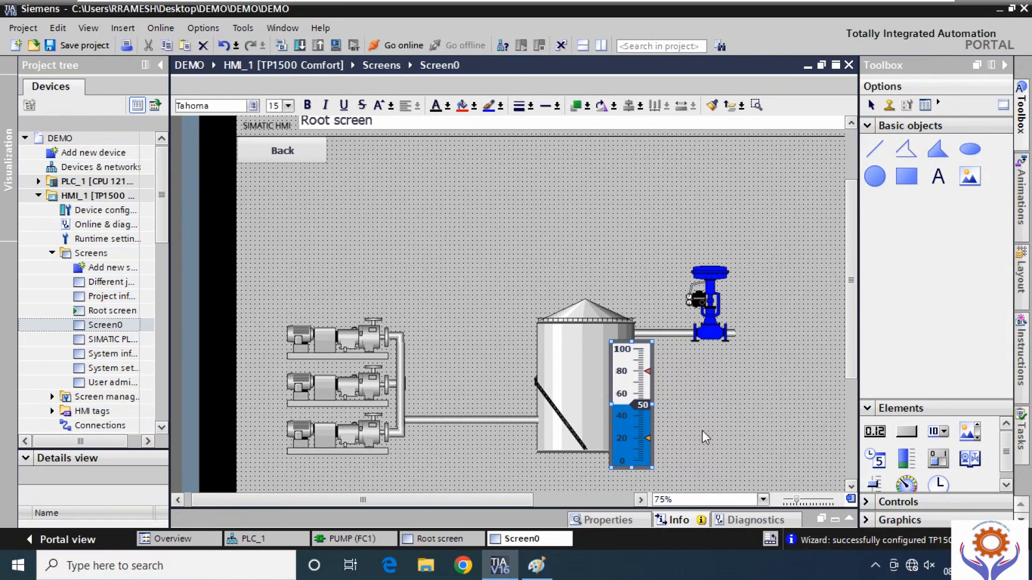
pyautogui.moveTo(652, 405); pyautogui.dragTo(616, 386)
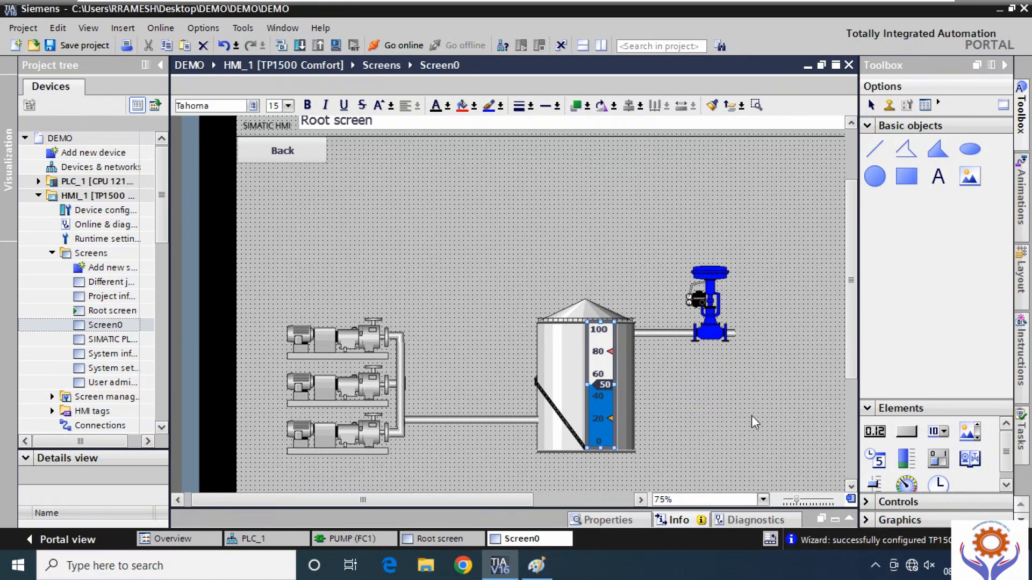
# - Check the level bar's general properties, close them and save the project
pyautogui.doubleClick(598, 409)
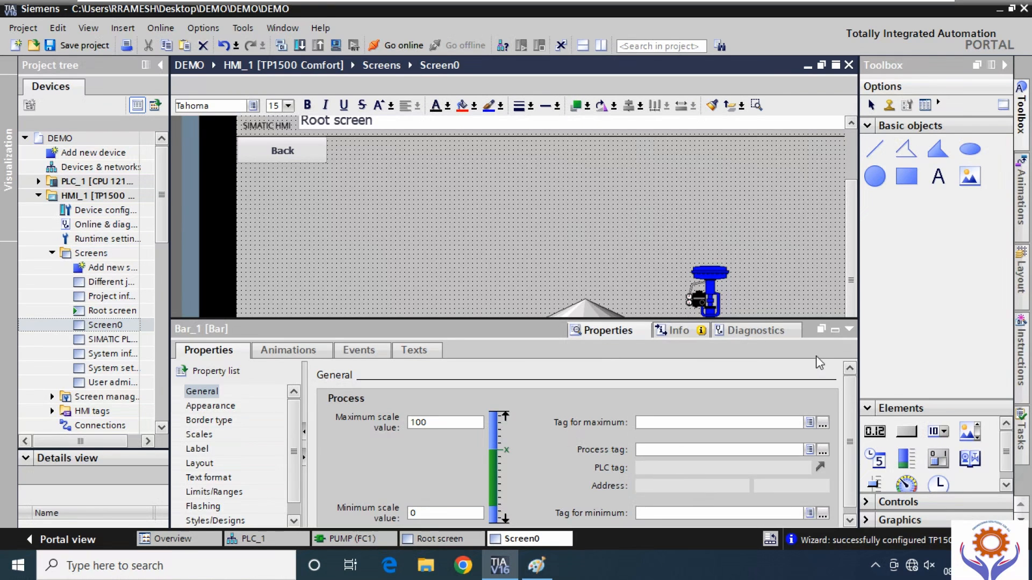
pyautogui.click(848, 329)
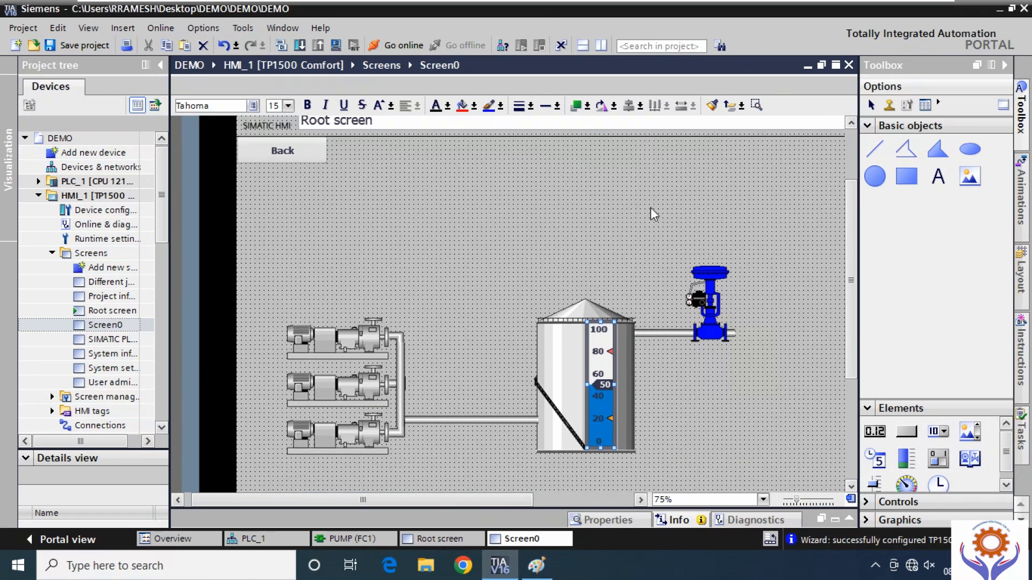
pyautogui.click(556, 224)
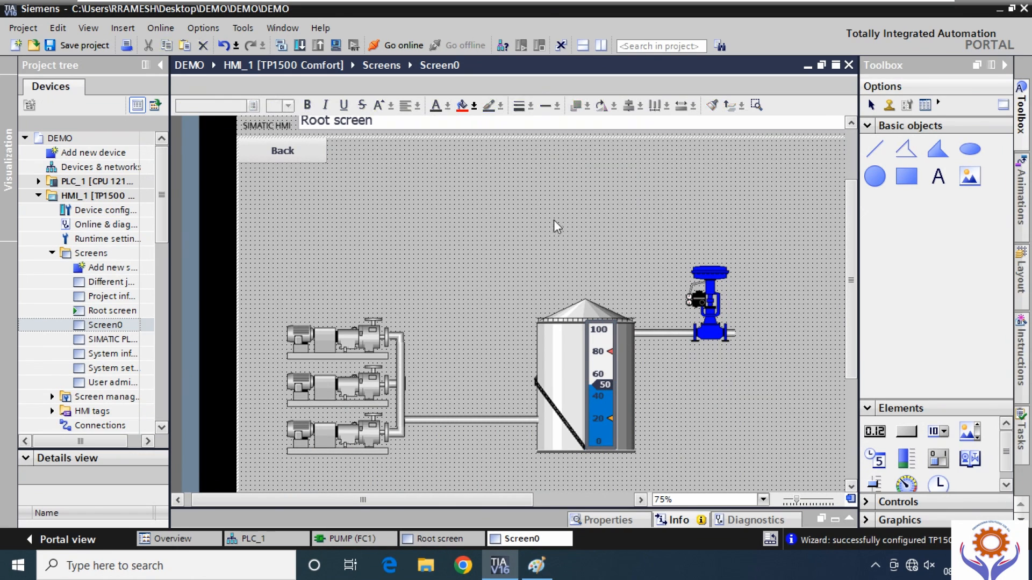
pyautogui.click(72, 46)
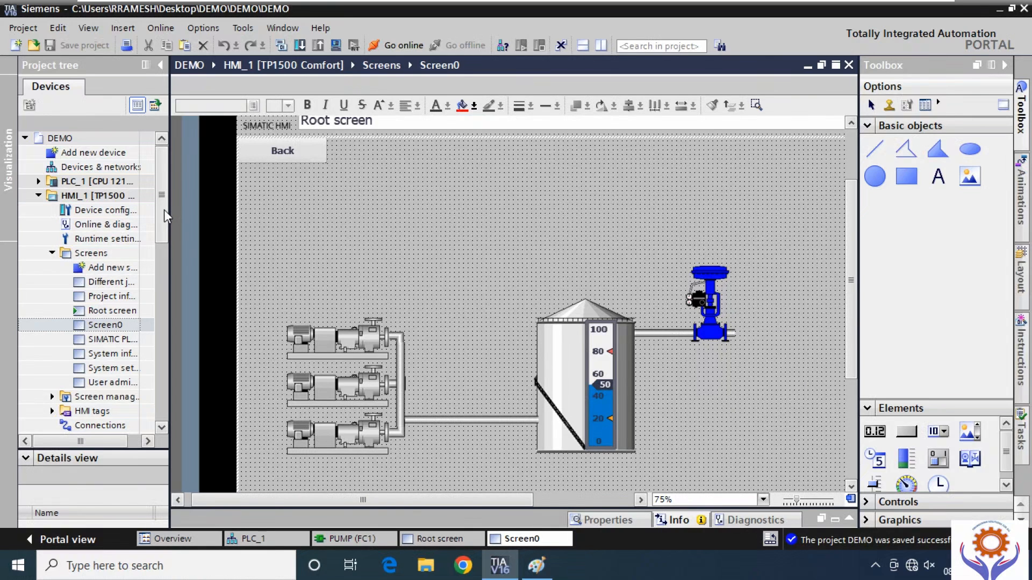
# - Insert a rectangle, shrink it to the size of the top pump's motor and place it just above the motor
pyautogui.click(906, 176)
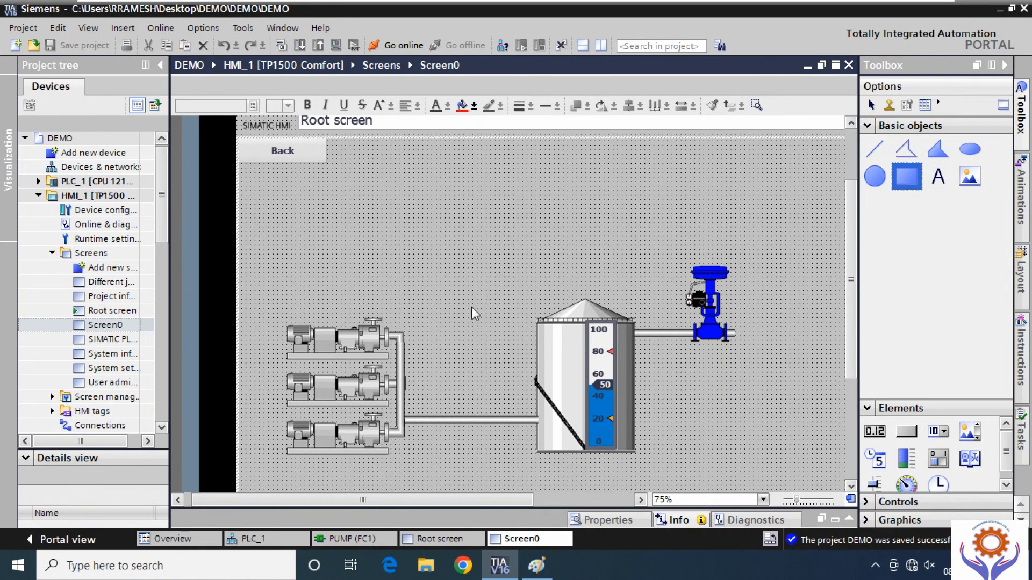
pyautogui.click(313, 304)
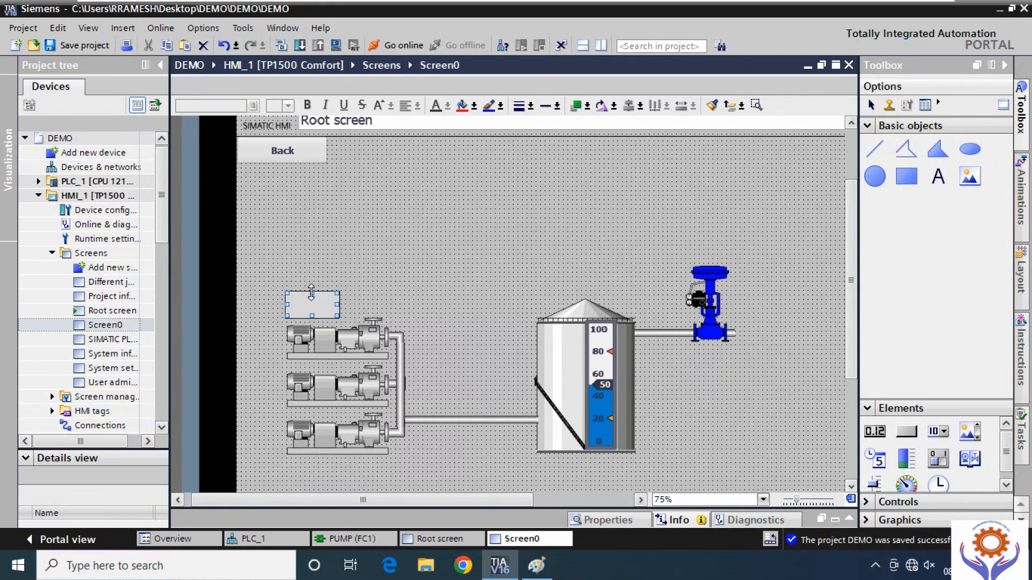
pyautogui.moveTo(302, 299); pyautogui.dragTo(299, 343)
pyautogui.click(349, 306)
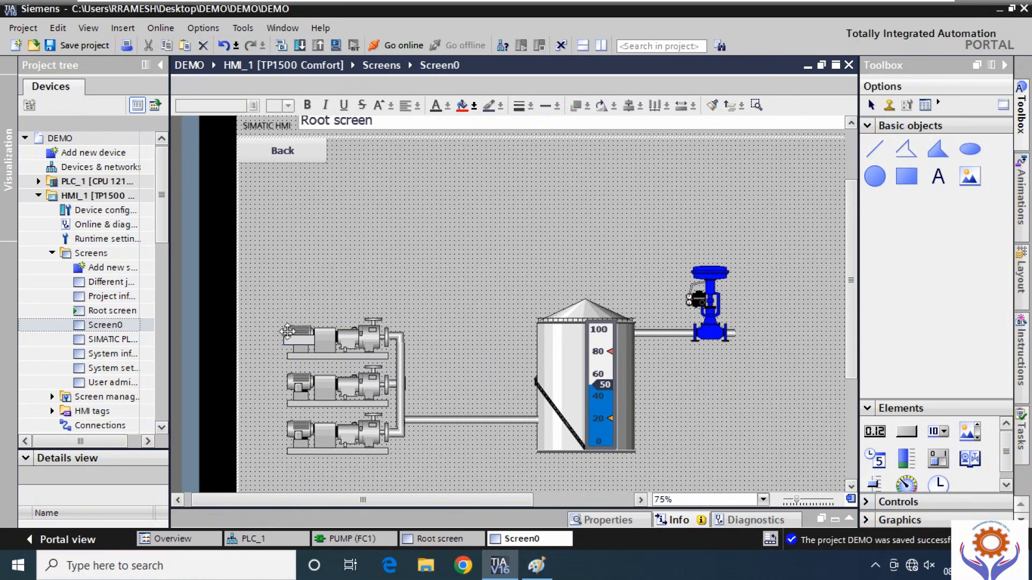
pyautogui.click(283, 339)
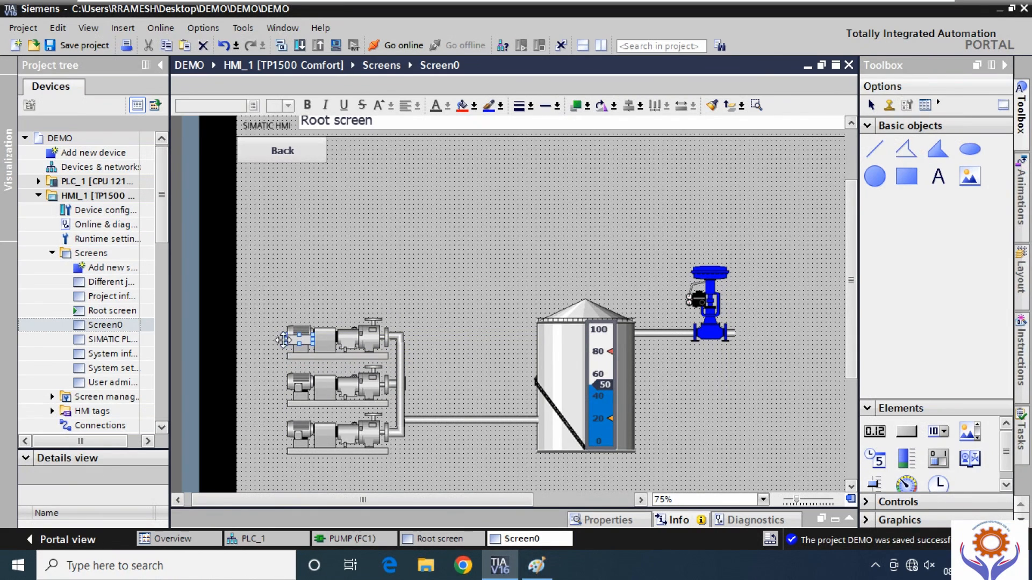
pyautogui.moveTo(297, 339); pyautogui.dragTo(299, 306)
# - Examine the top pump graphic's General, Appearance, Flashing and Miscellaneous properties, previewing the neighbouring graphics in its graphic list
pyautogui.doubleClick(295, 333)
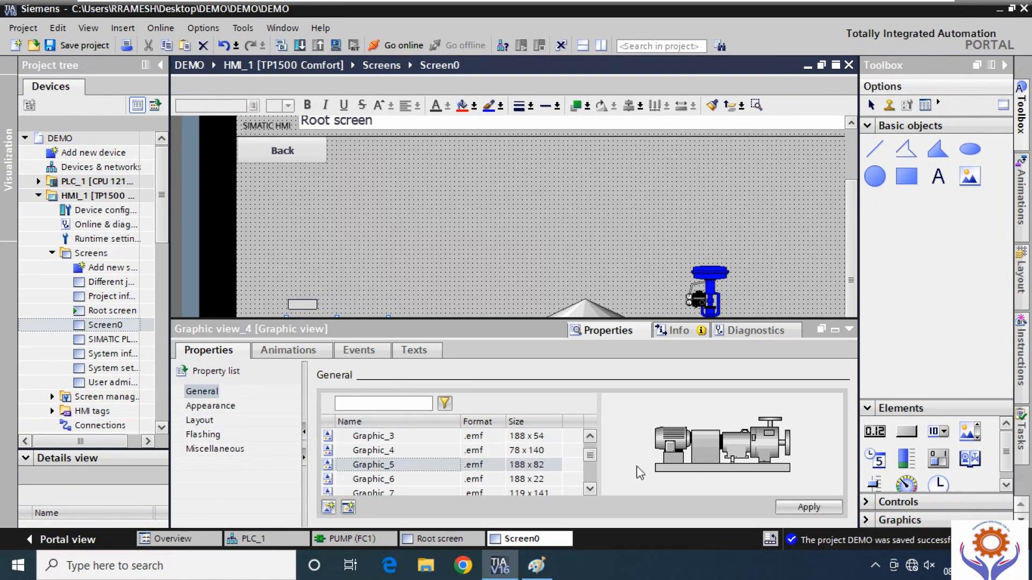
pyautogui.click(370, 451)
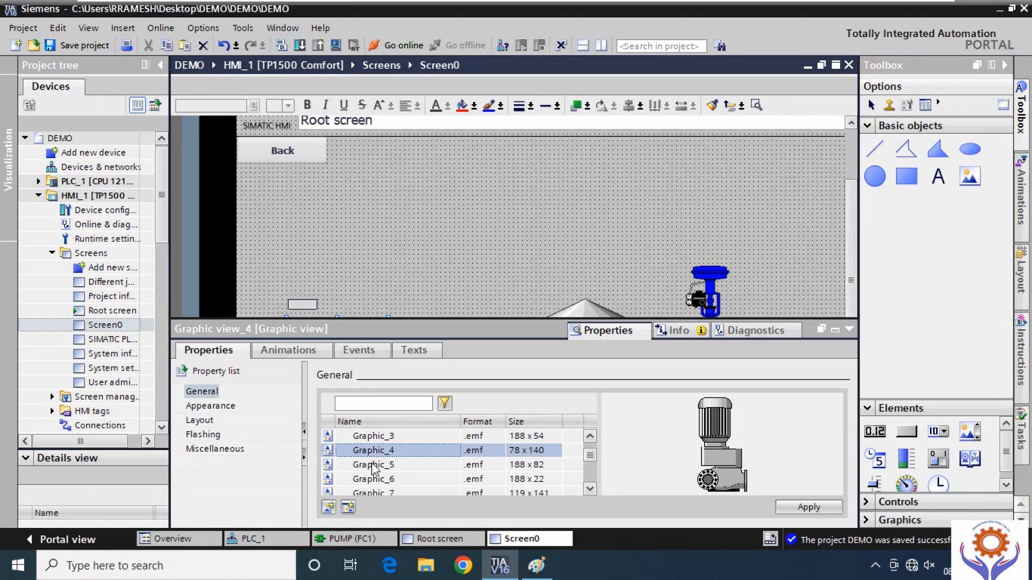
pyautogui.click(375, 468)
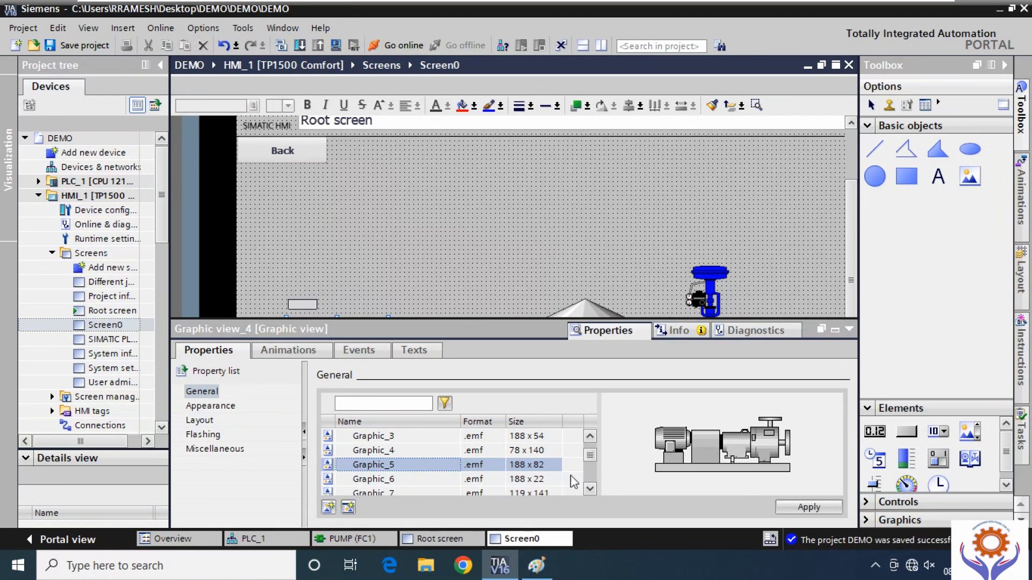
pyautogui.click(207, 407)
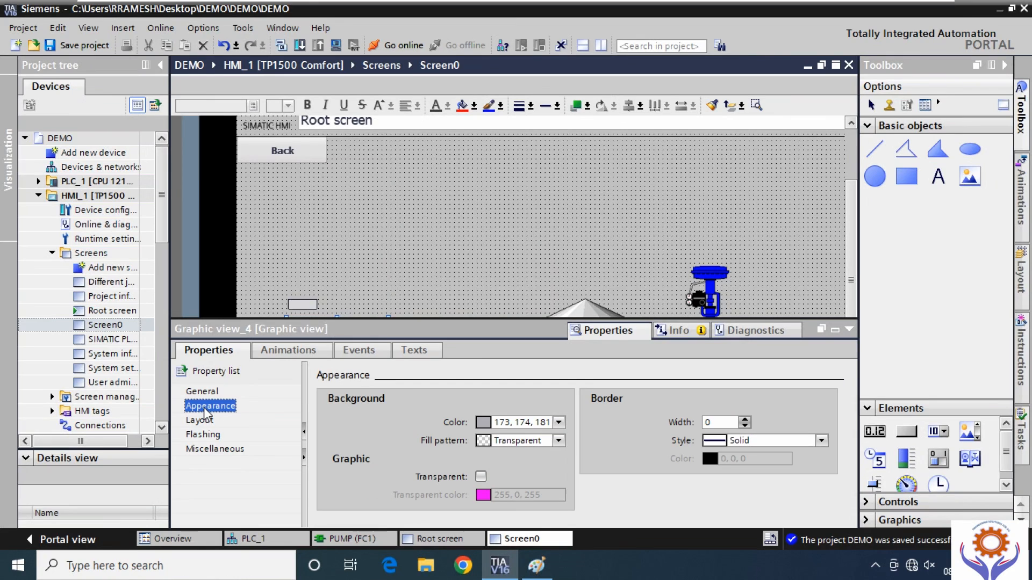
pyautogui.click(202, 391)
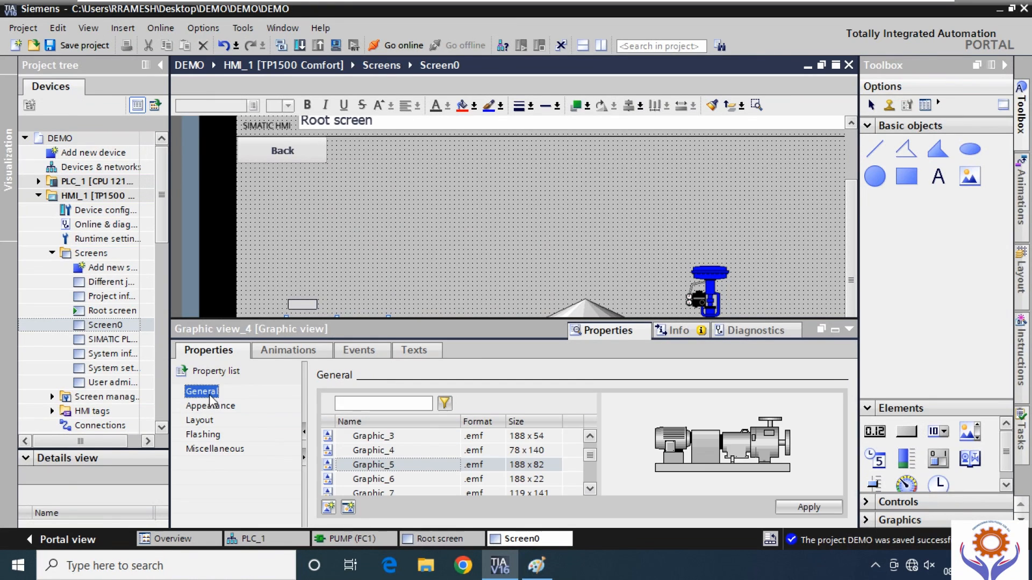
pyautogui.click(692, 440)
pyautogui.click(361, 467)
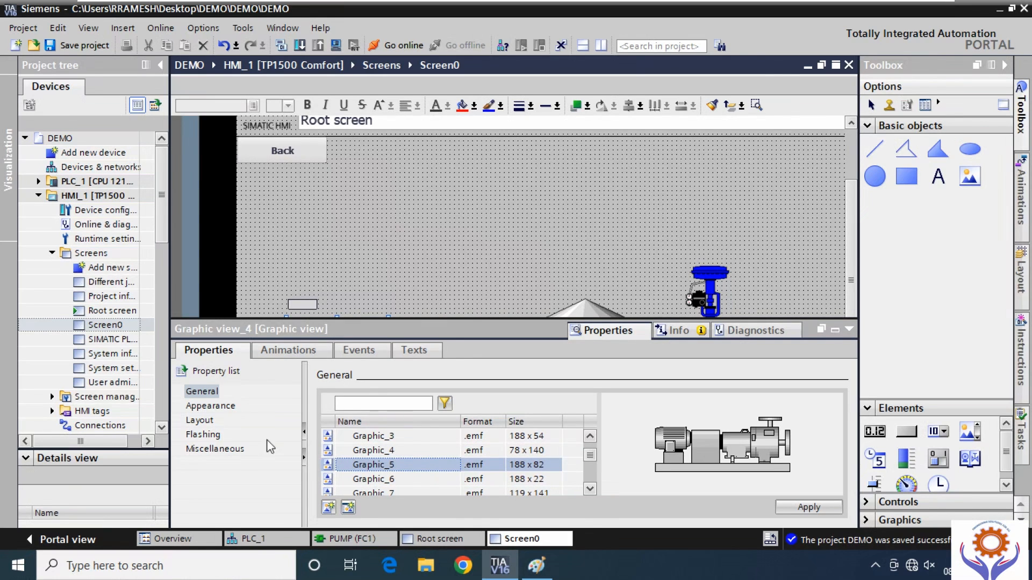
pyautogui.click(368, 481)
pyautogui.click(368, 493)
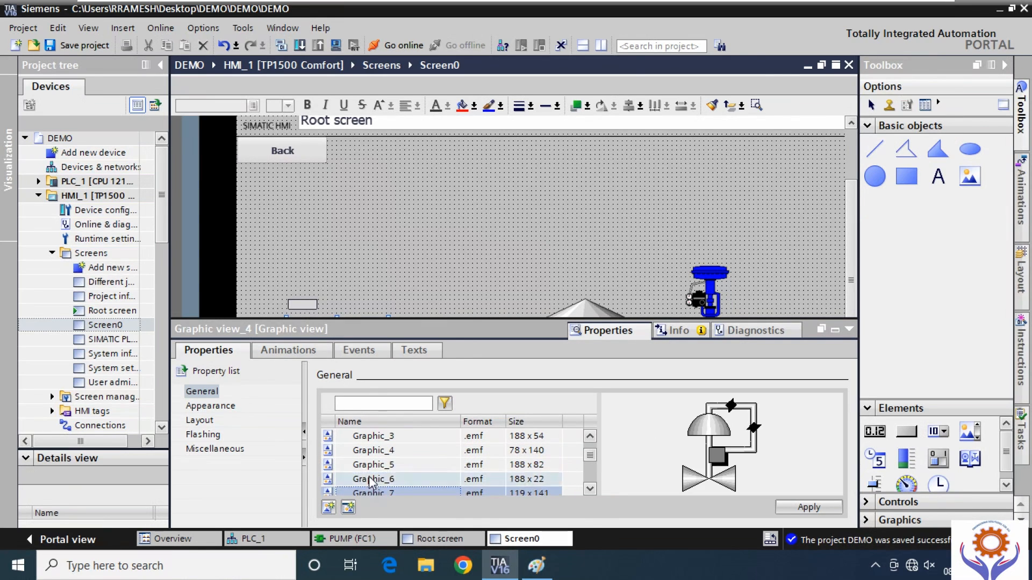
pyautogui.click(369, 467)
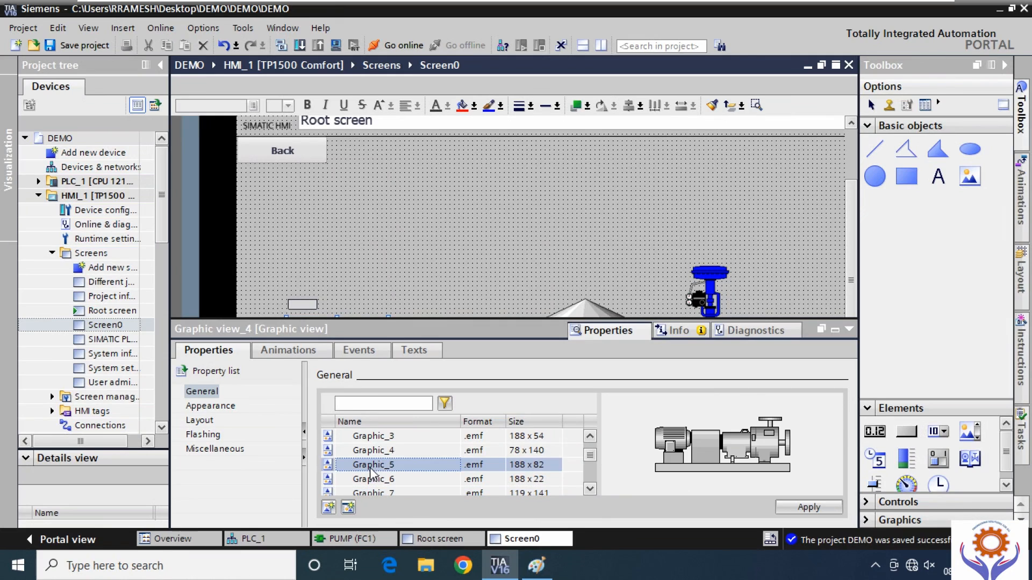
pyautogui.click(216, 406)
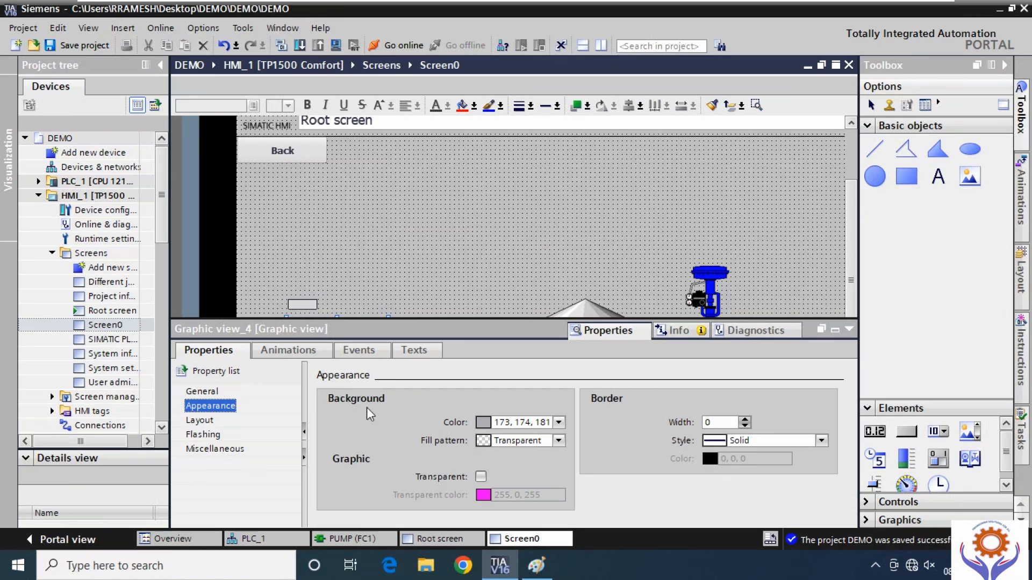
pyautogui.click(210, 436)
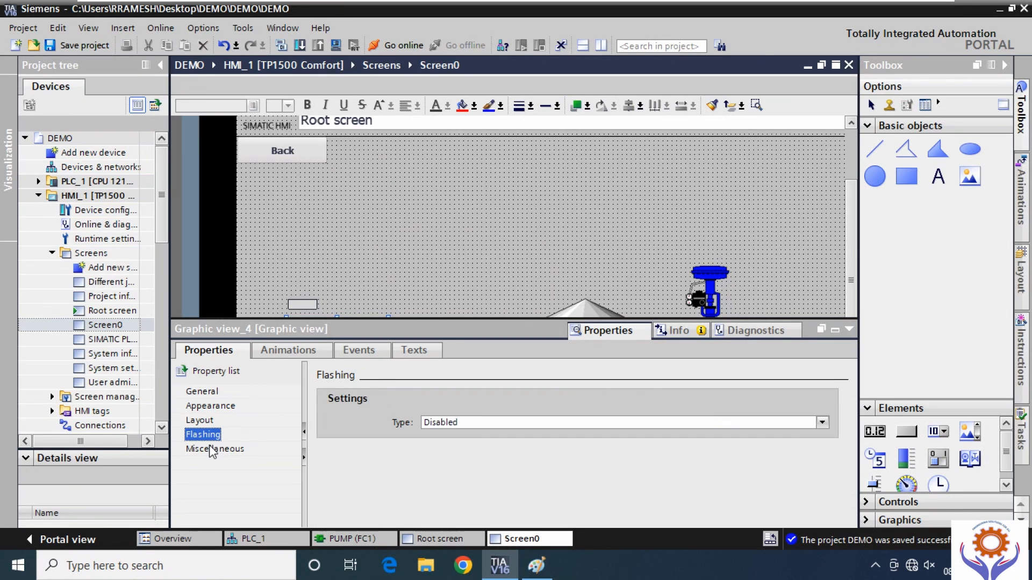
pyautogui.click(214, 450)
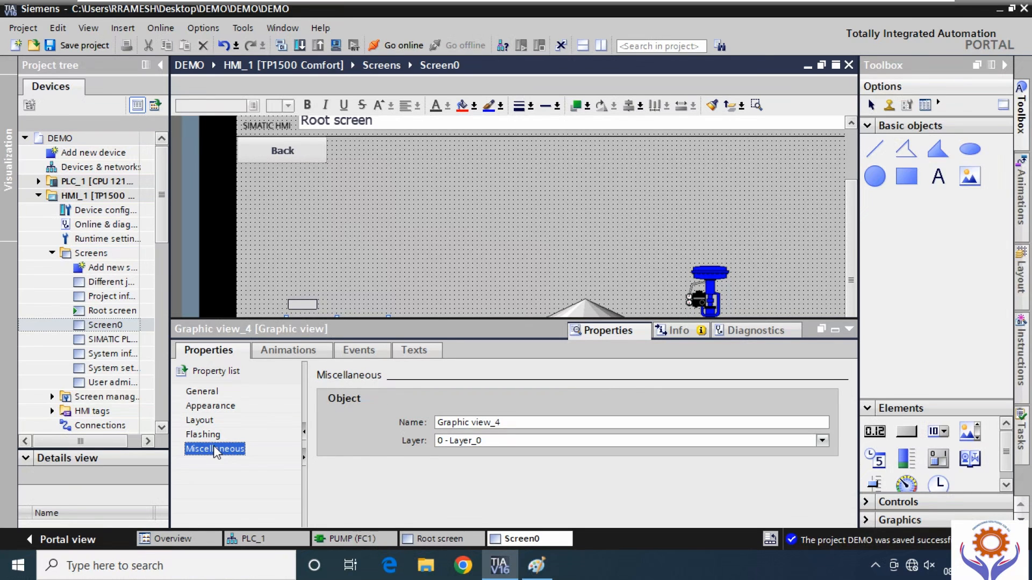
pyautogui.click(207, 394)
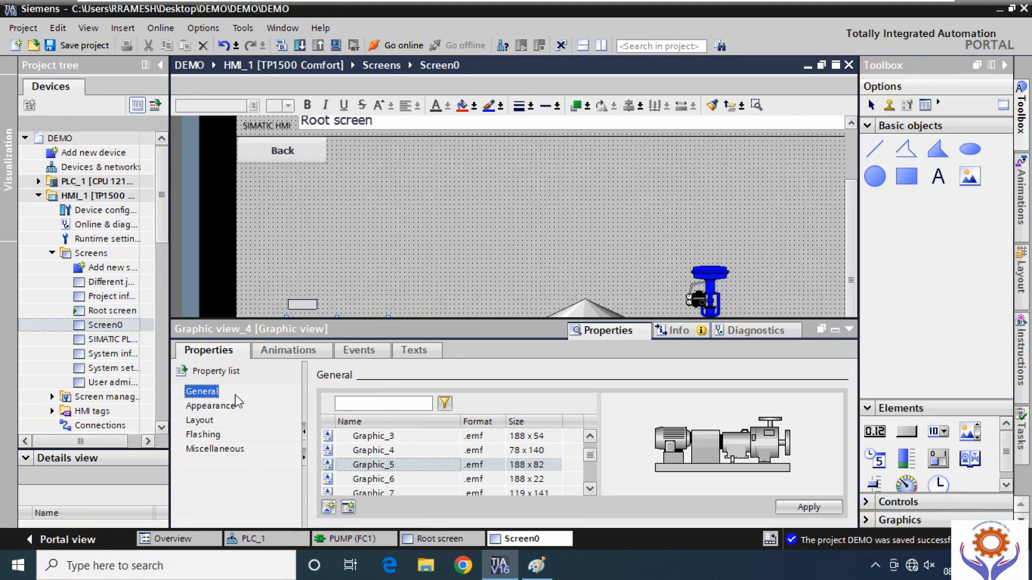
# - Add an Appearance animation to the top pump graphic and look through its available tags and movement options without assigning a tag
pyautogui.click(285, 350)
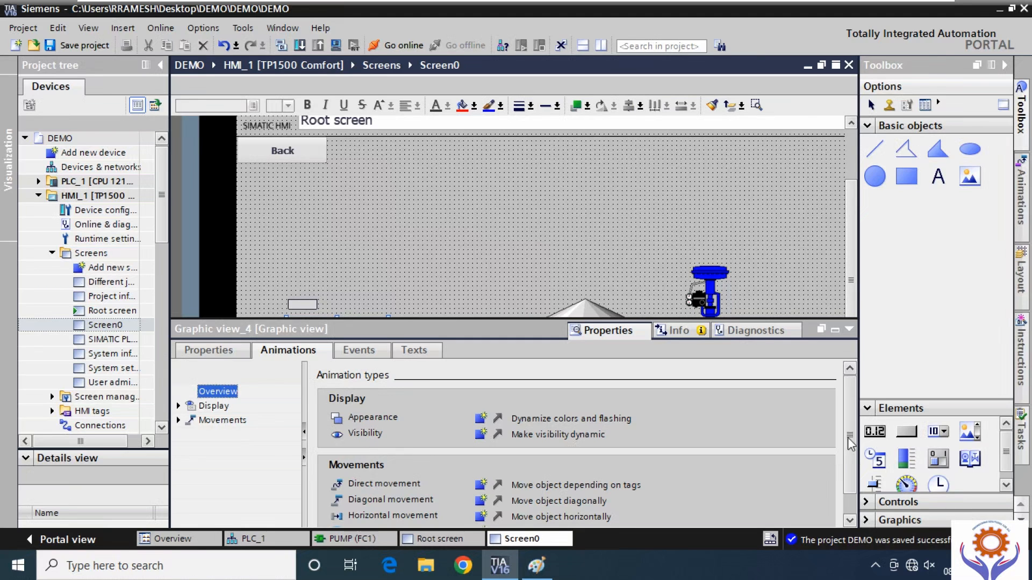
pyautogui.moveTo(849, 444); pyautogui.dragTo(849, 453)
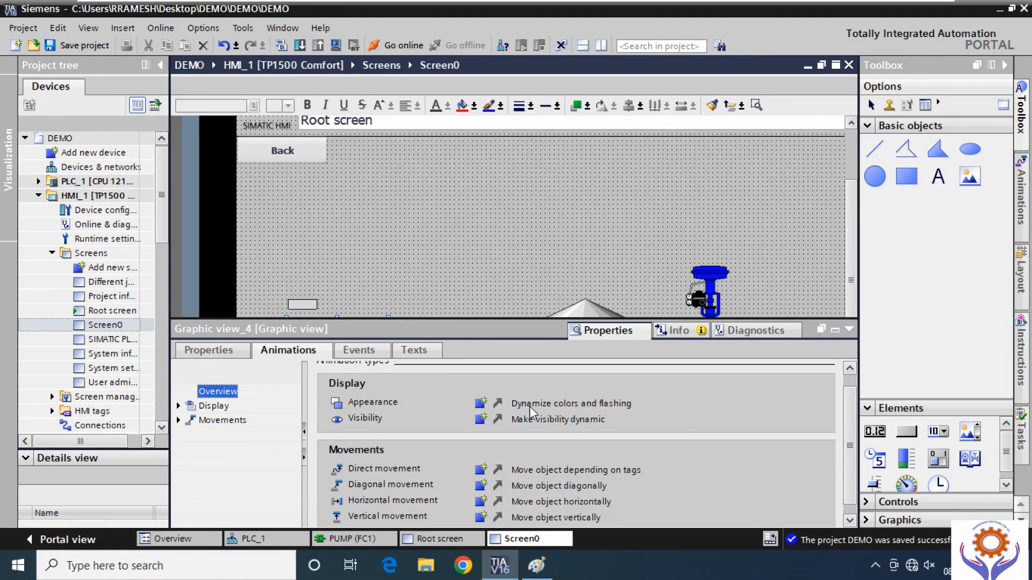
pyautogui.click(482, 412)
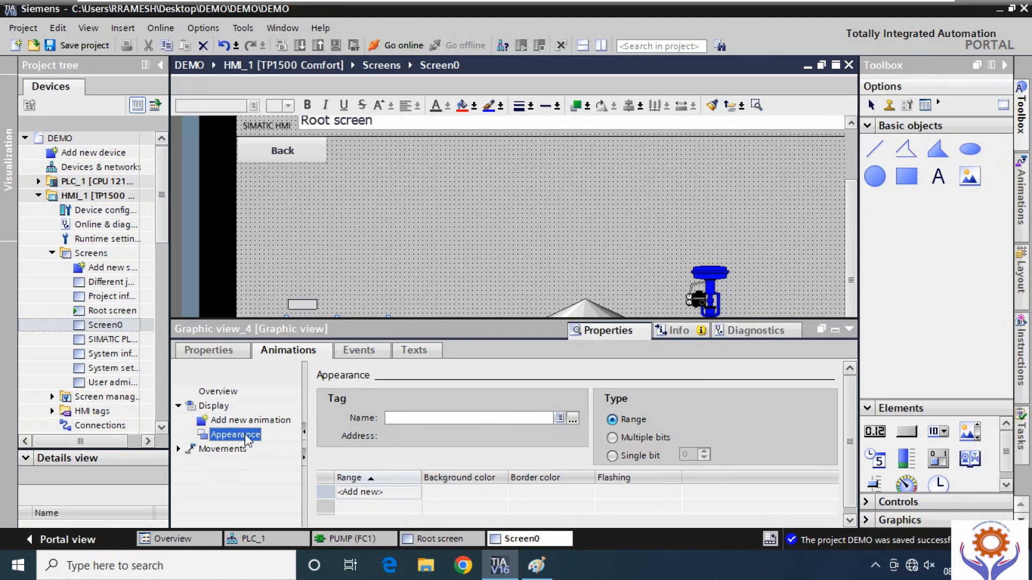
pyautogui.click(561, 419)
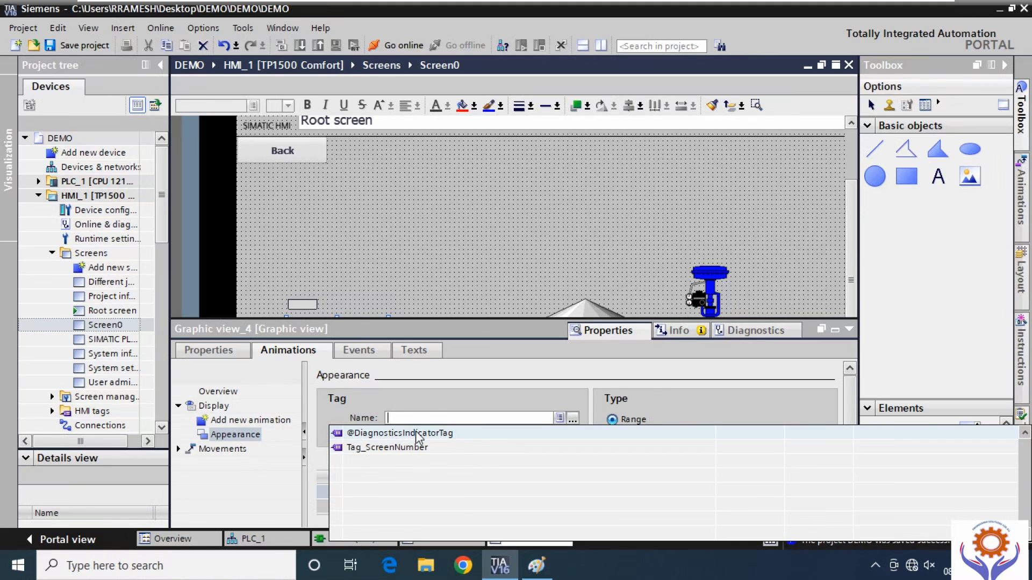
pyautogui.click(737, 391)
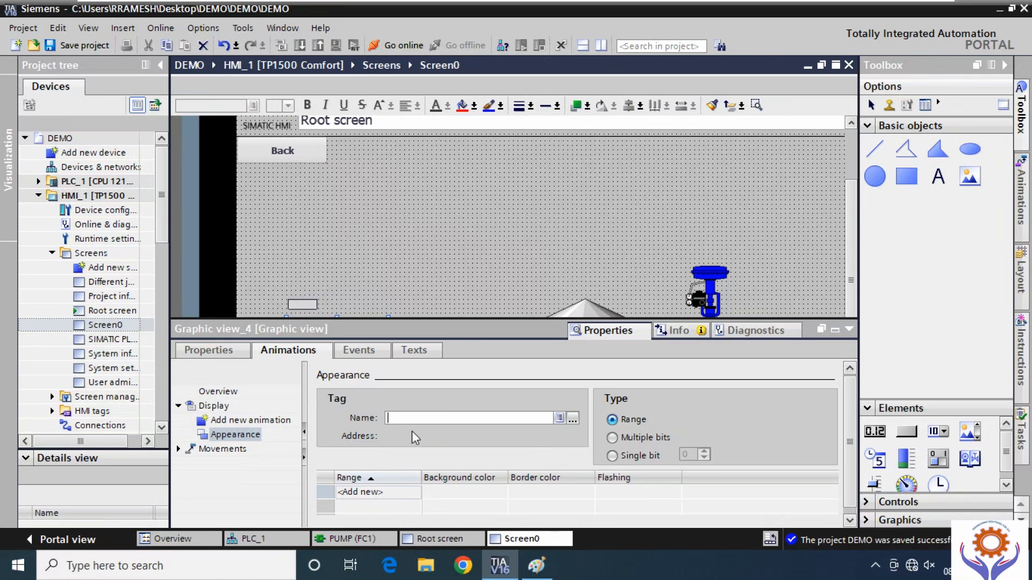
pyautogui.click(222, 449)
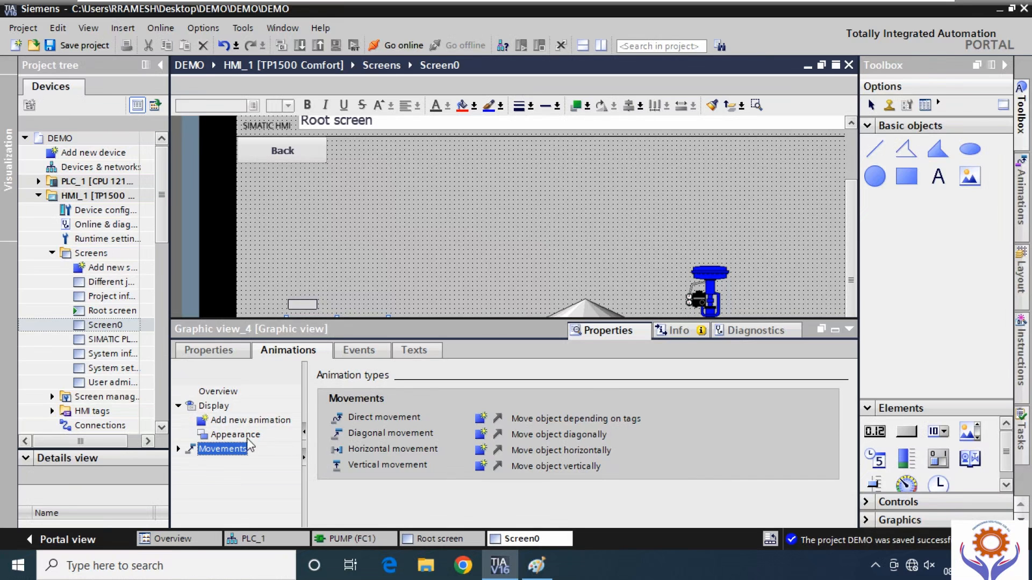
pyautogui.click(236, 434)
# - Add a Visibility animation to the top pump graphic, browse the PLC default tag table without choosing a tag, and close the properties
pyautogui.click(240, 421)
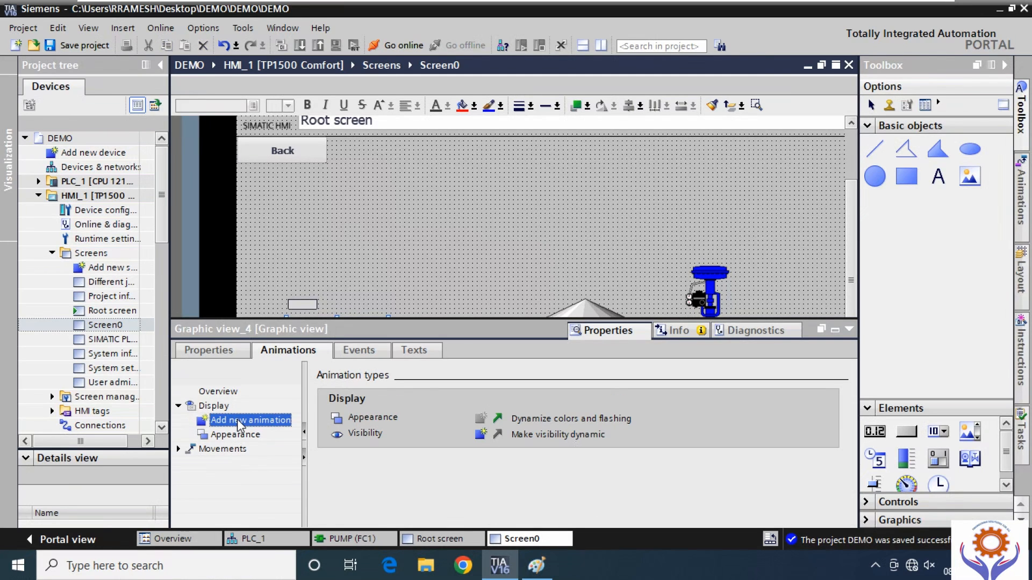
pyautogui.click(352, 433)
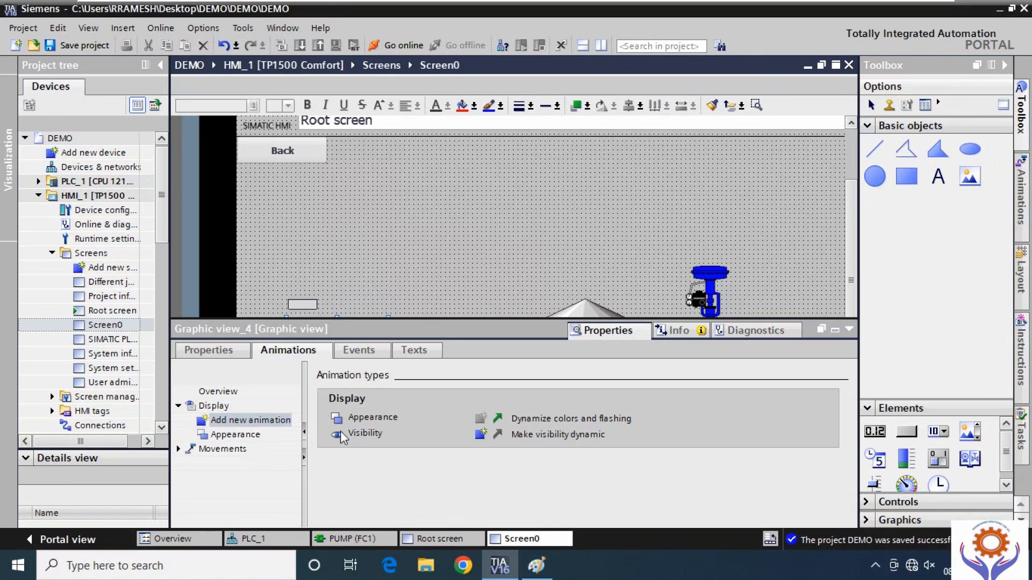
pyautogui.click(481, 435)
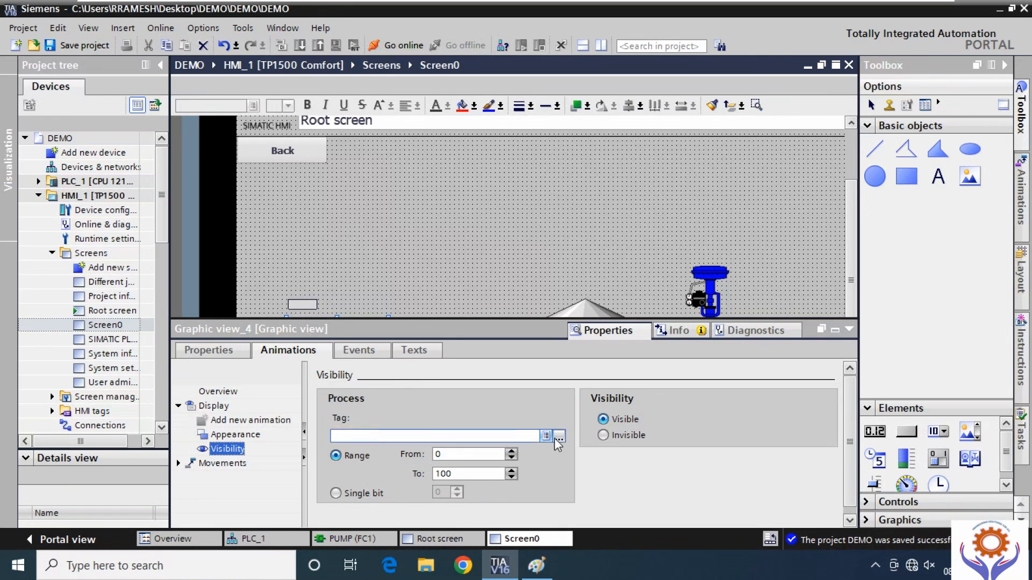
pyautogui.click(559, 436)
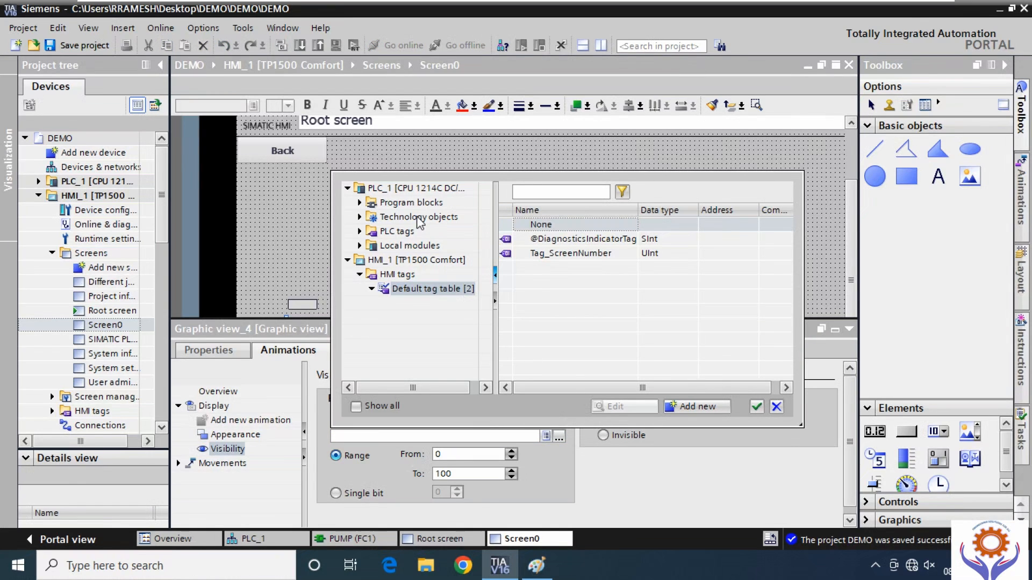
pyautogui.click(360, 231)
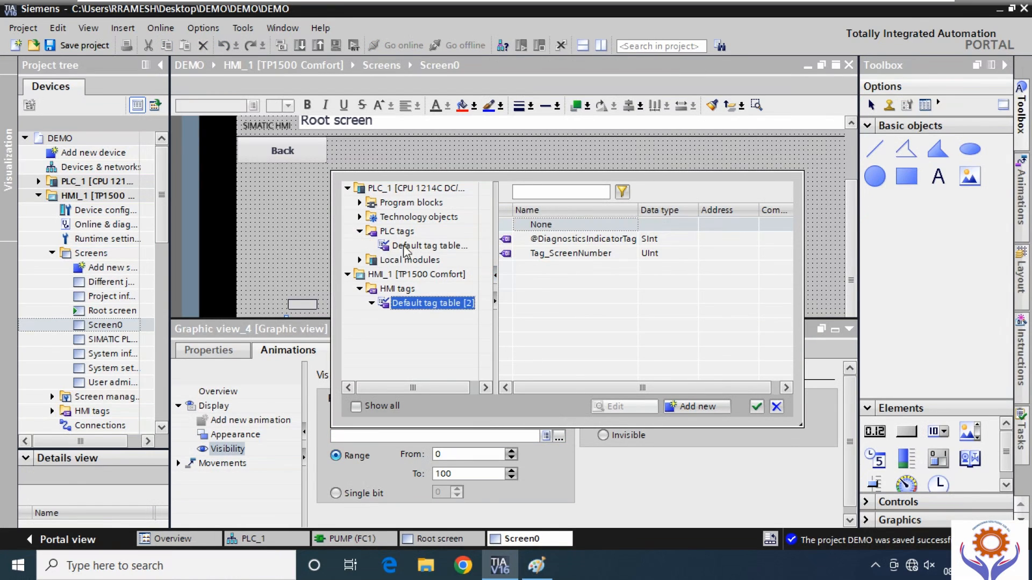
pyautogui.click(403, 246)
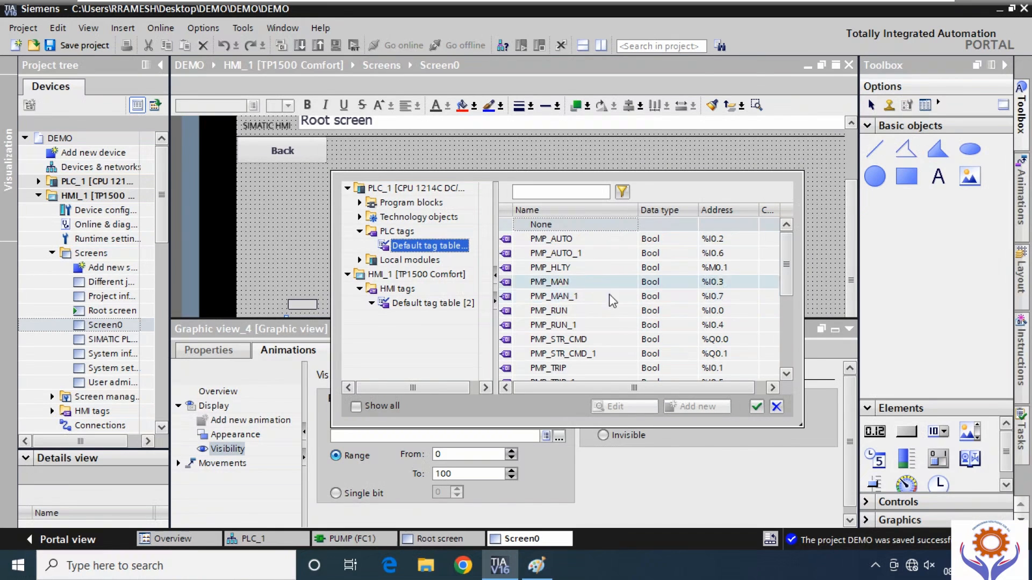
pyautogui.click(781, 406)
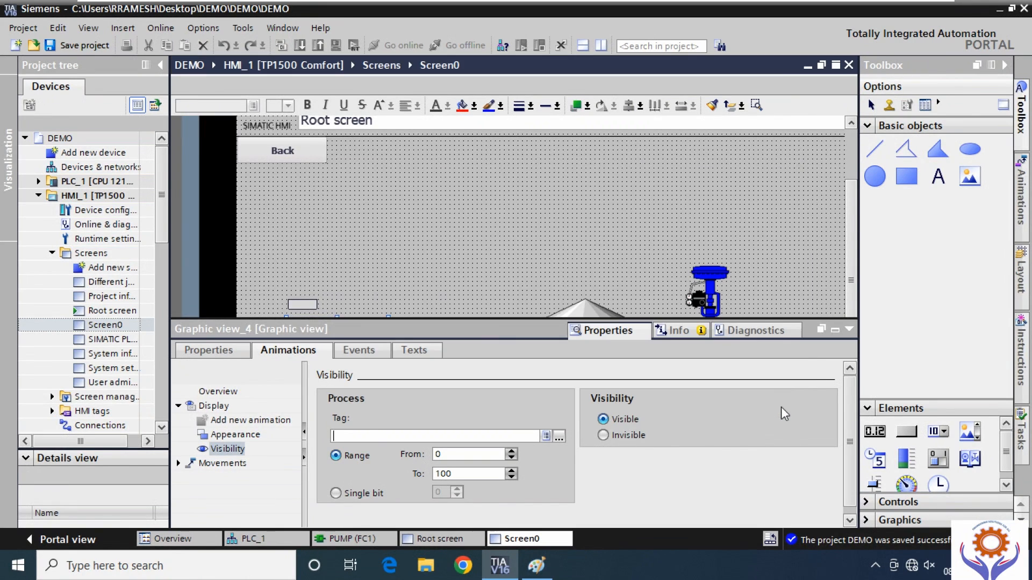
pyautogui.click(848, 330)
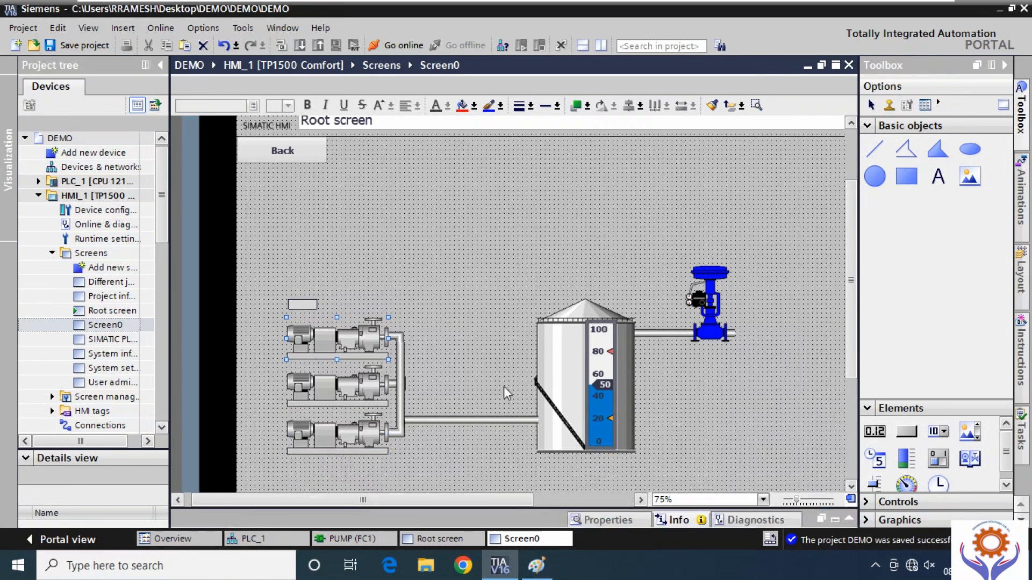
# - Narrow the small rectangle, place it on the top pump's motor and put a copy of it above the pump
pyautogui.click(302, 304)
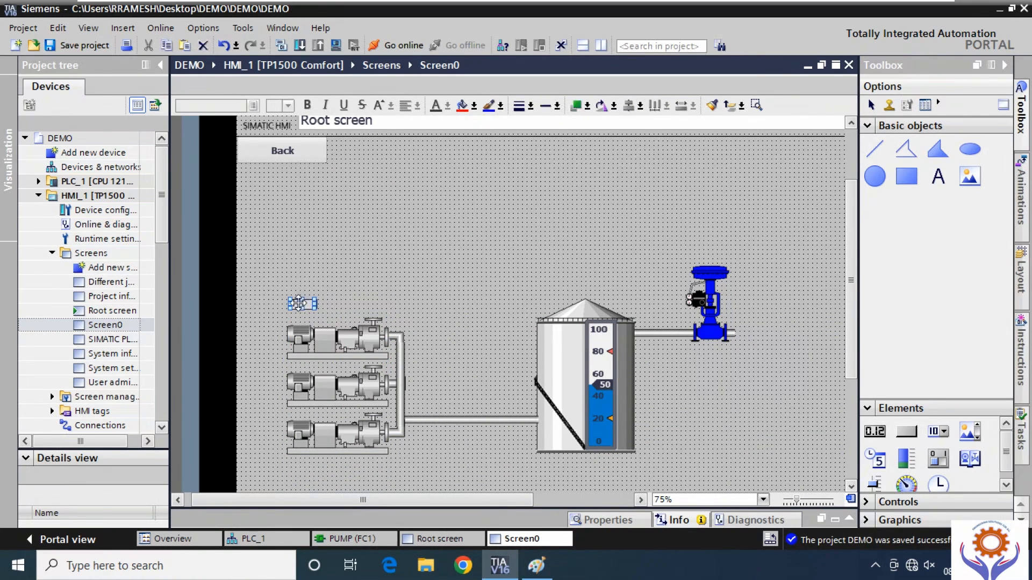
pyautogui.moveTo(287, 304); pyautogui.dragTo(299, 339)
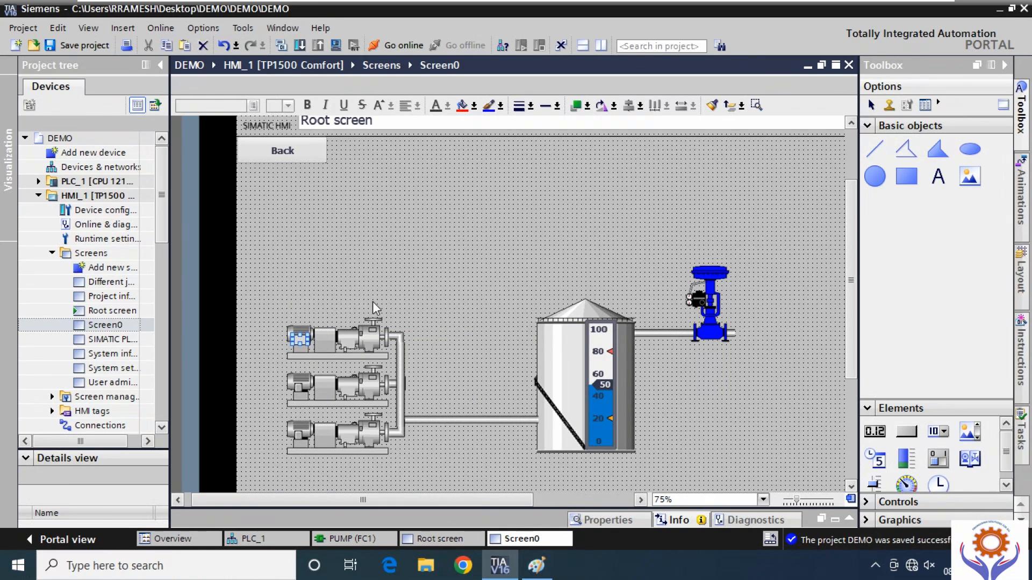
pyautogui.hotkey('ctrl', 'c')
pyautogui.hotkey('ctrl', 'v')
pyautogui.moveTo(304, 344); pyautogui.dragTo(304, 292)
# - Fill the rectangle on the top pump's motor red and the copied rectangle above it green
pyautogui.doubleClick(299, 340)
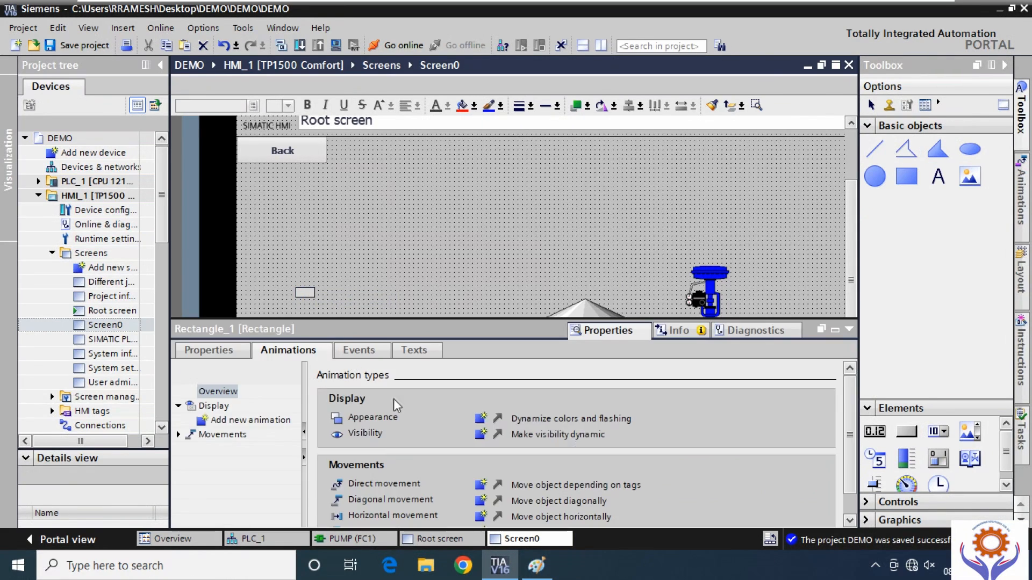
pyautogui.click(849, 330)
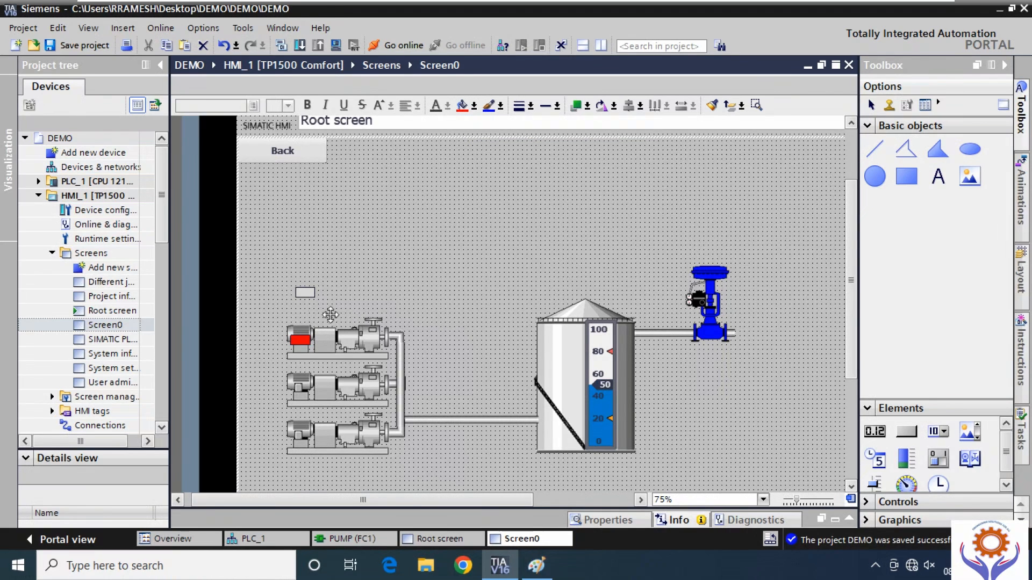
pyautogui.click(305, 292)
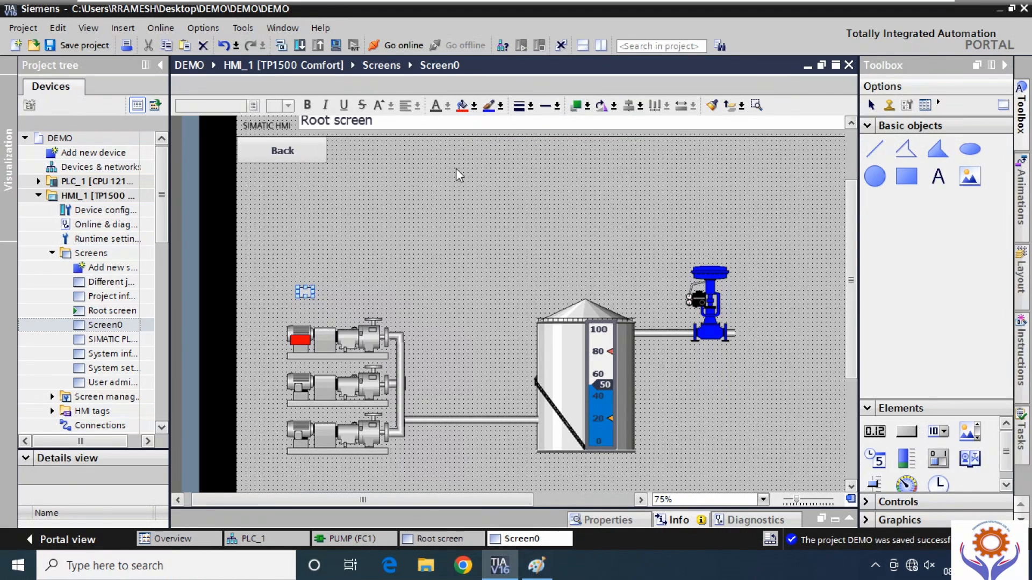
pyautogui.click(474, 105)
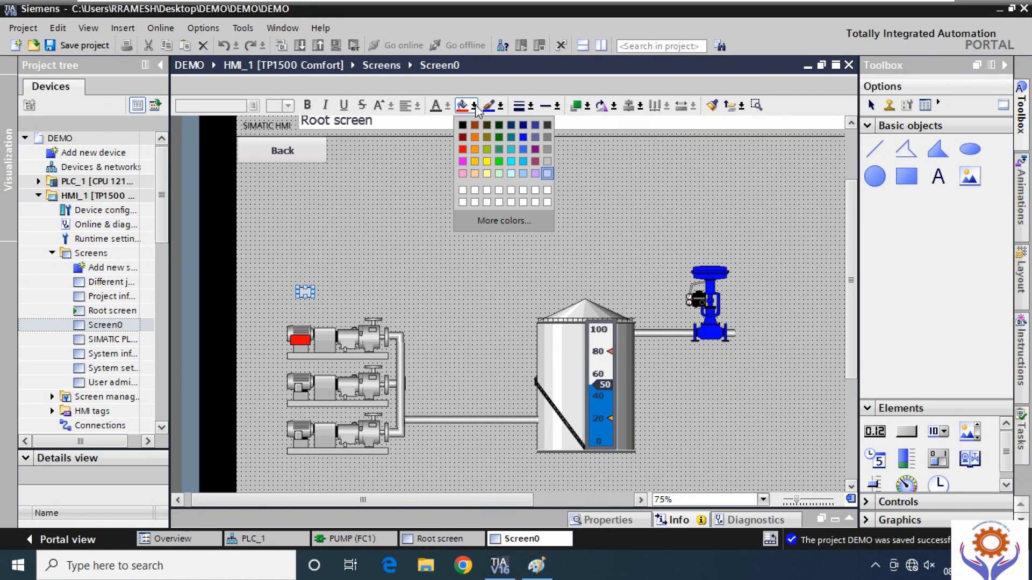
pyautogui.click(499, 160)
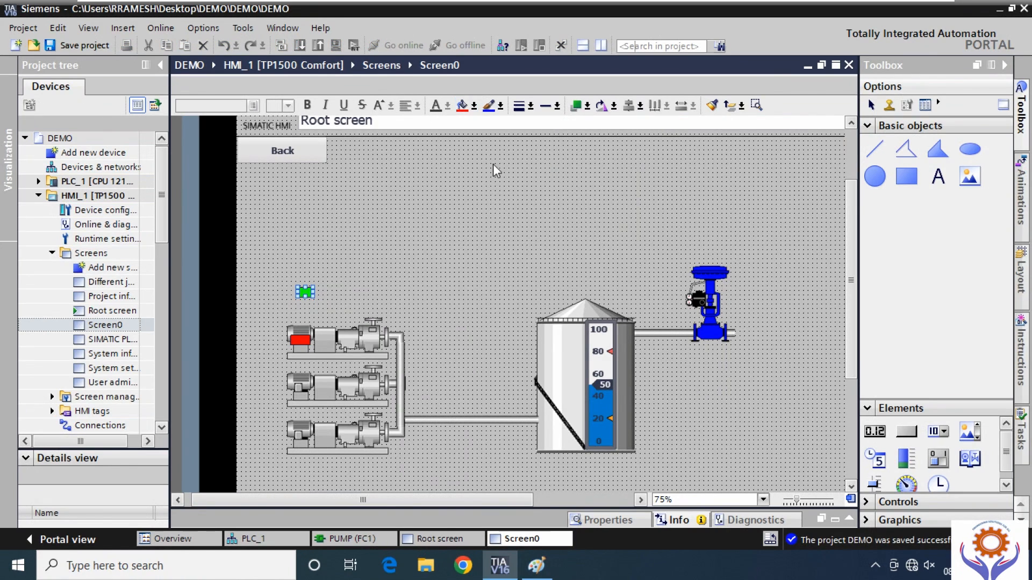
# - Move the green rectangle directly above the red one on the top pump, and place a yellow-filled copy of it above
pyautogui.moveTo(305, 311); pyautogui.dragTo(316, 321)
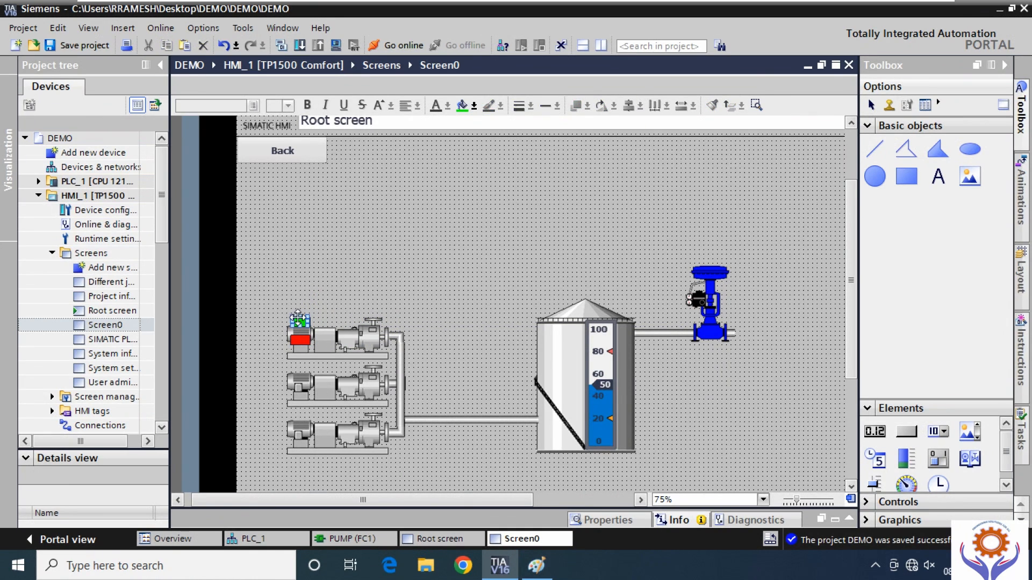
pyautogui.hotkey('ctrl', 'c')
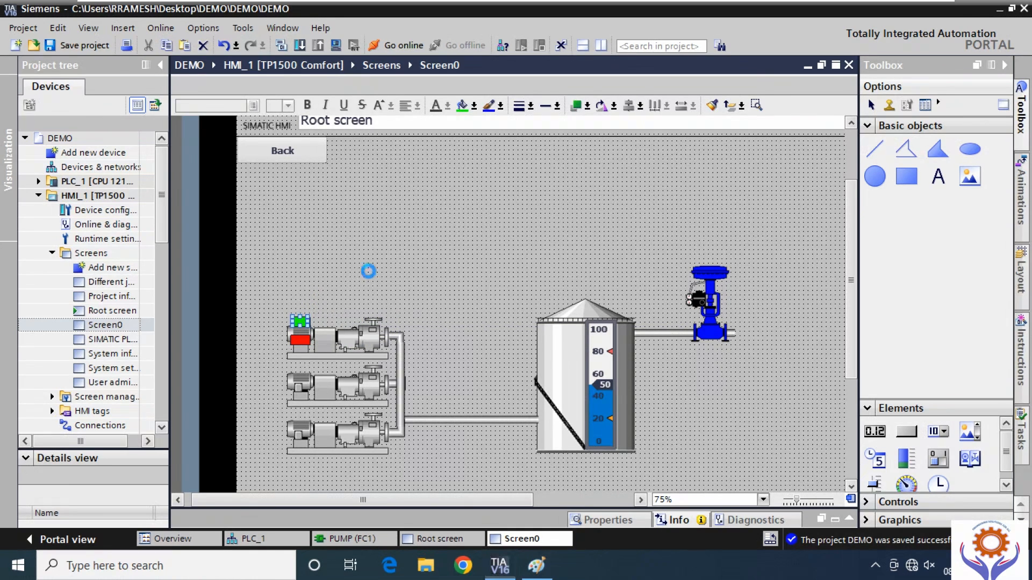
pyautogui.hotkey('ctrl', 'v')
pyautogui.moveTo(311, 337); pyautogui.dragTo(311, 313)
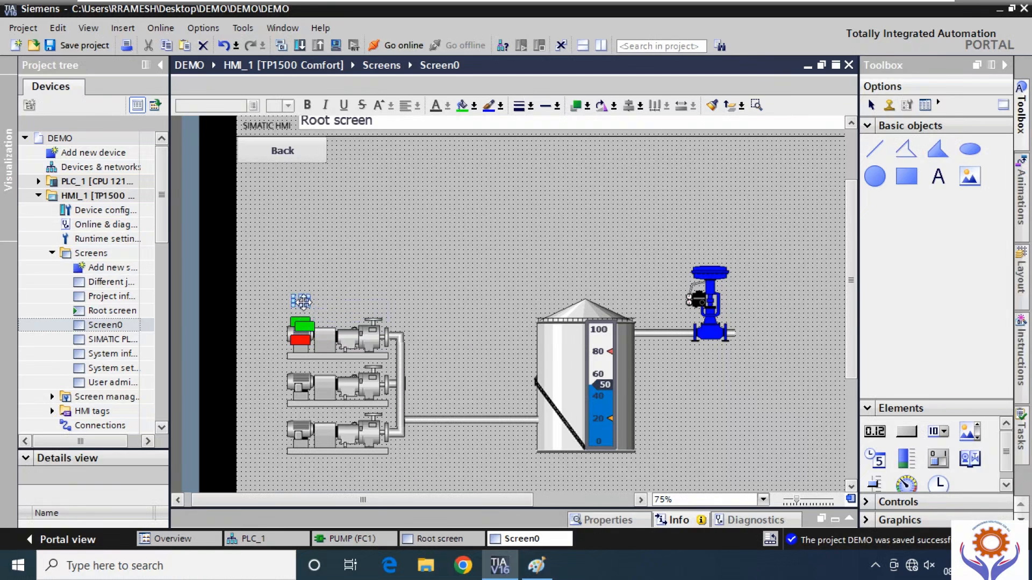
pyautogui.click(473, 106)
pyautogui.click(486, 161)
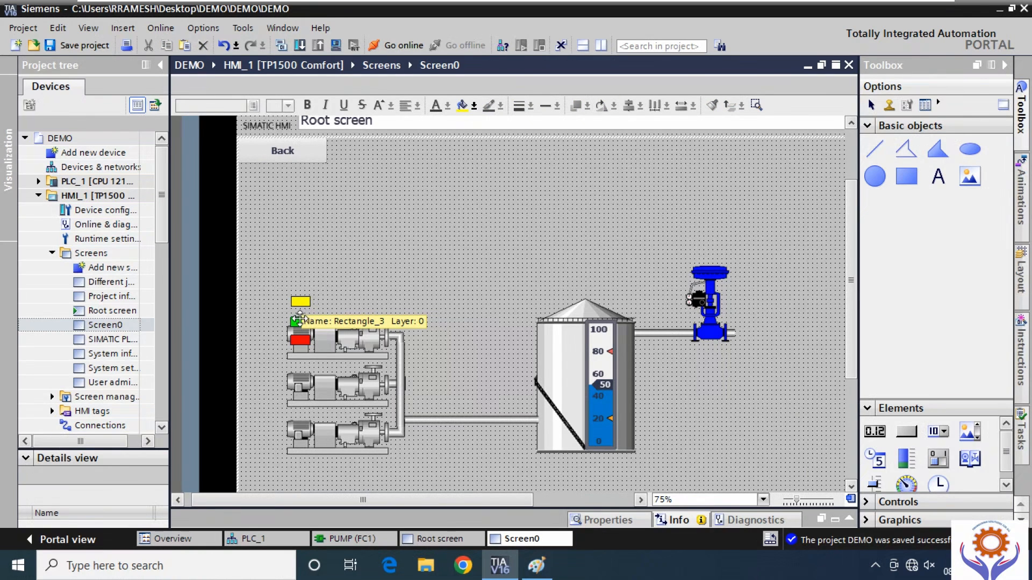
# - Add an Appearance animation to the red rectangle, check its static appearance properties and close the properties
pyautogui.click(298, 338)
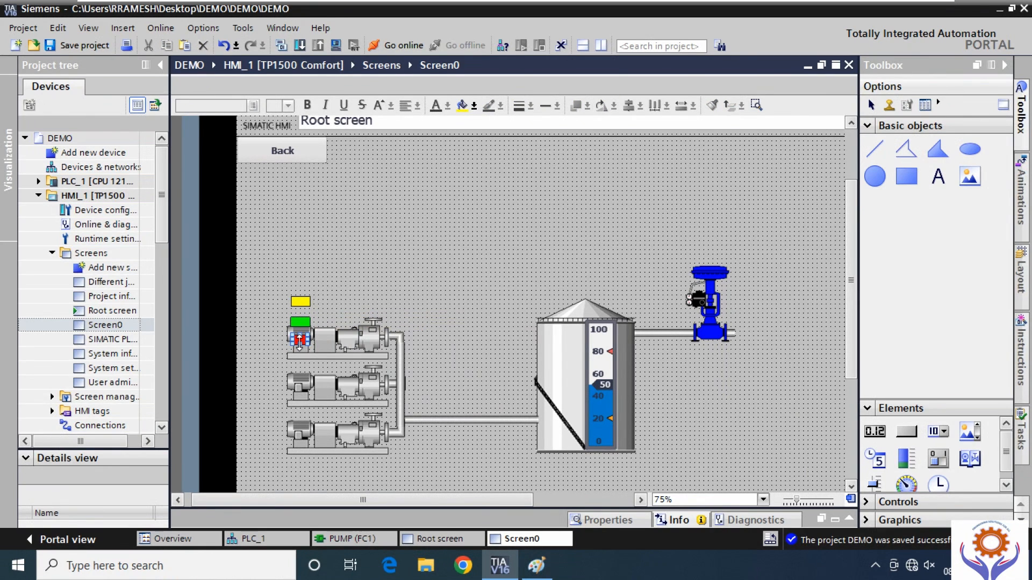
pyautogui.doubleClick(298, 339)
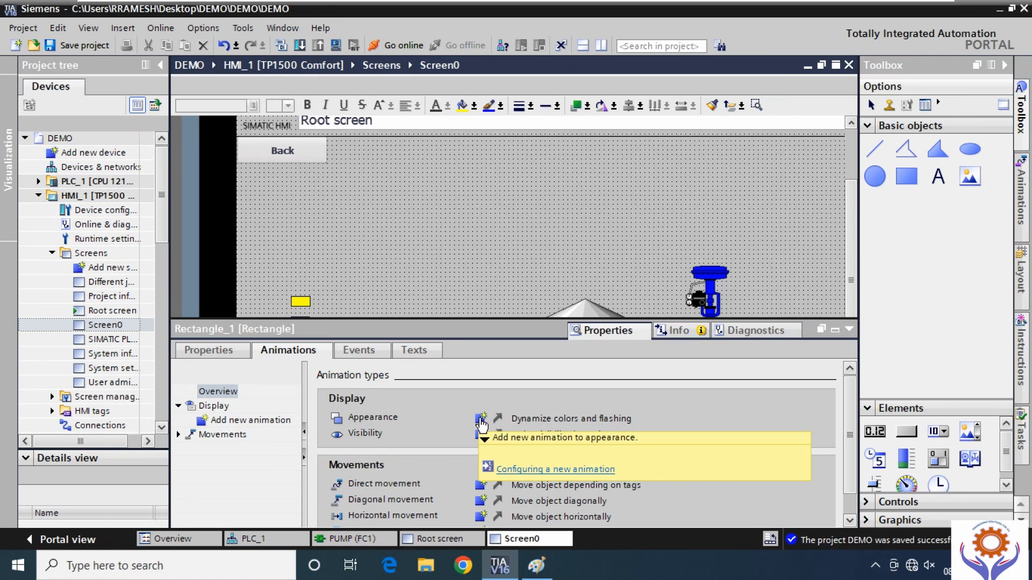
pyautogui.click(481, 421)
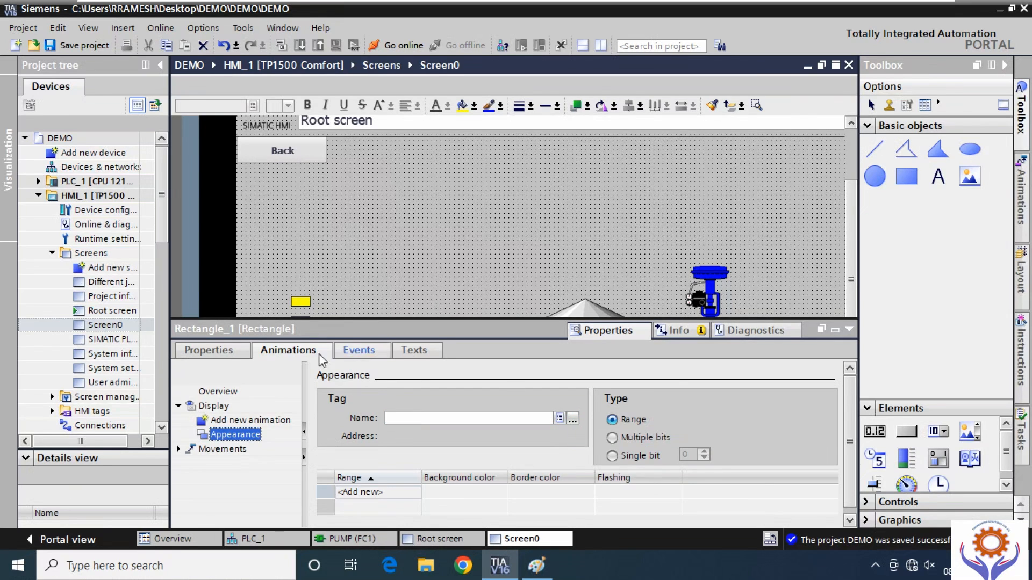
pyautogui.click(231, 352)
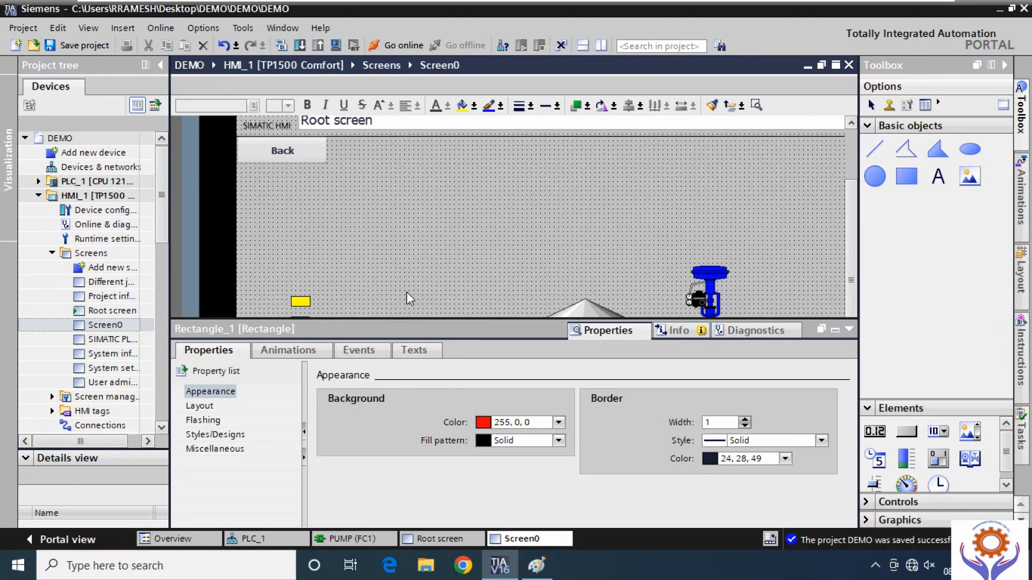
pyautogui.click(849, 329)
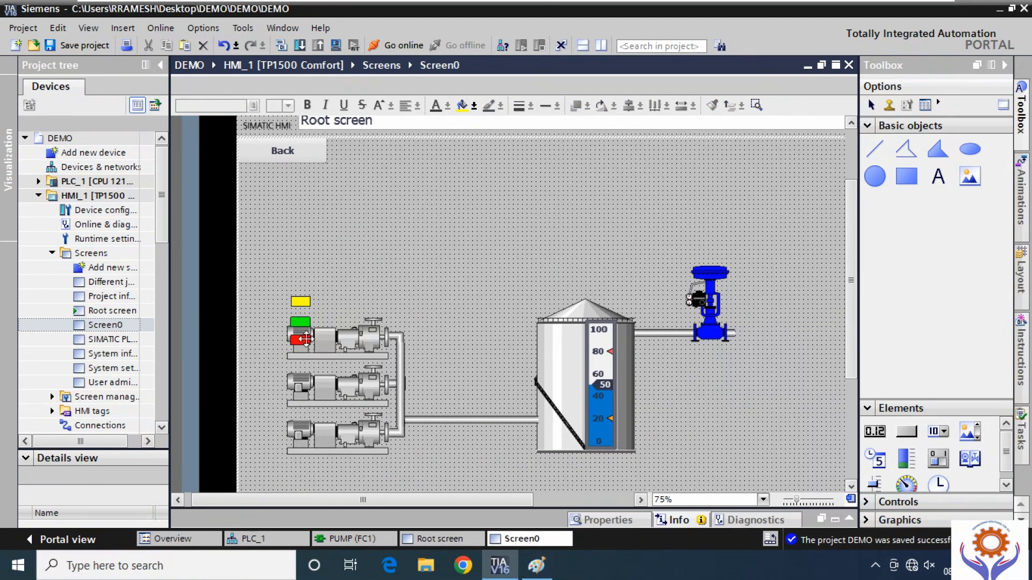
# - Assign PMP_RUN from the PLC default tag table to the red rectangle's Appearance animation
pyautogui.click(304, 338)
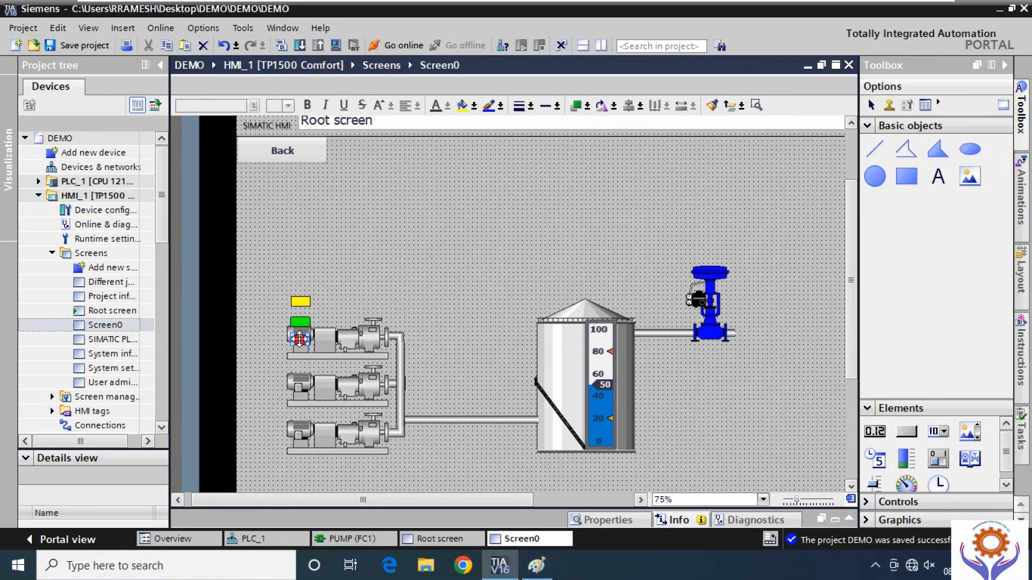
pyautogui.doubleClick(300, 338)
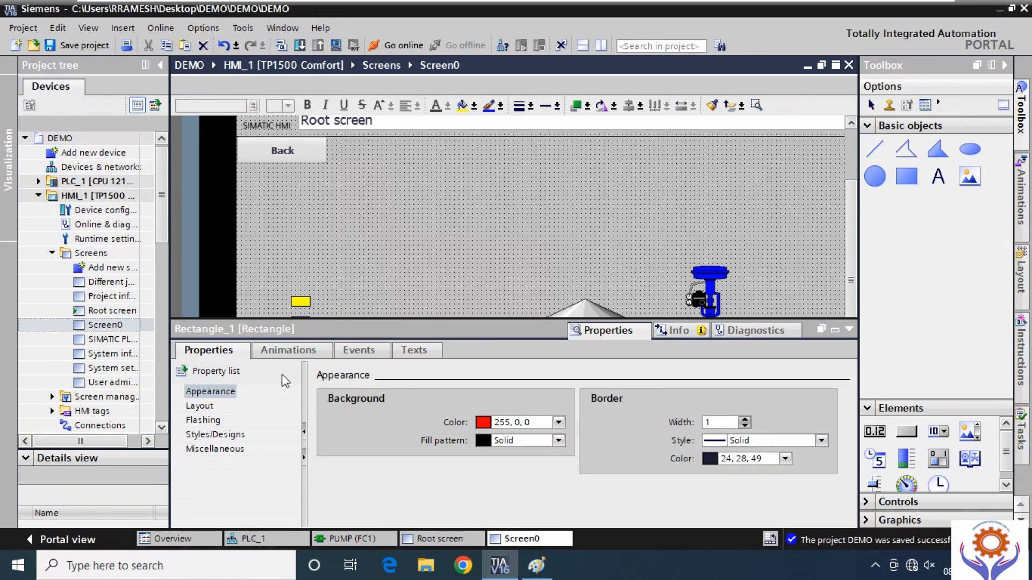
pyautogui.click(284, 349)
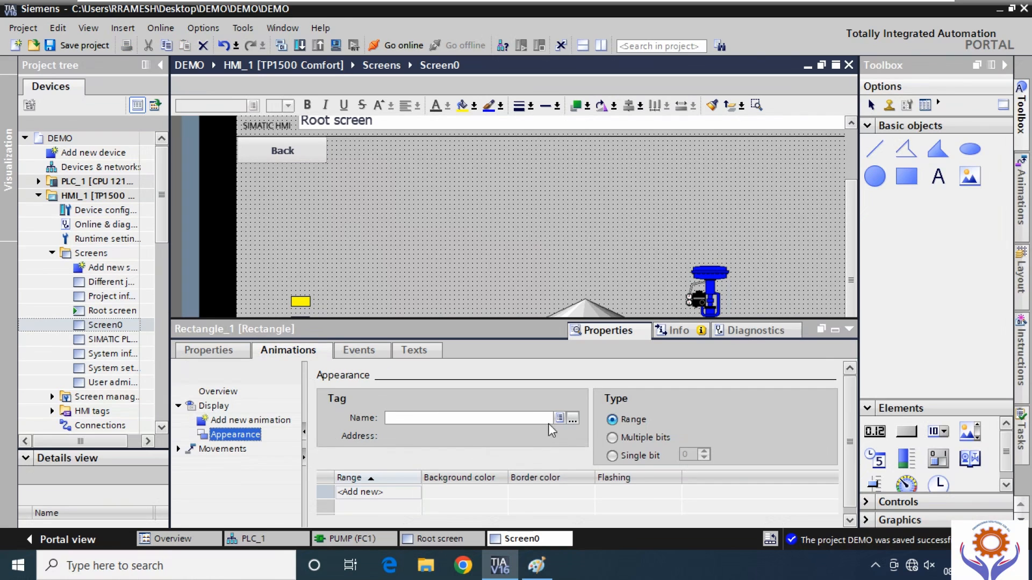
pyautogui.click(572, 419)
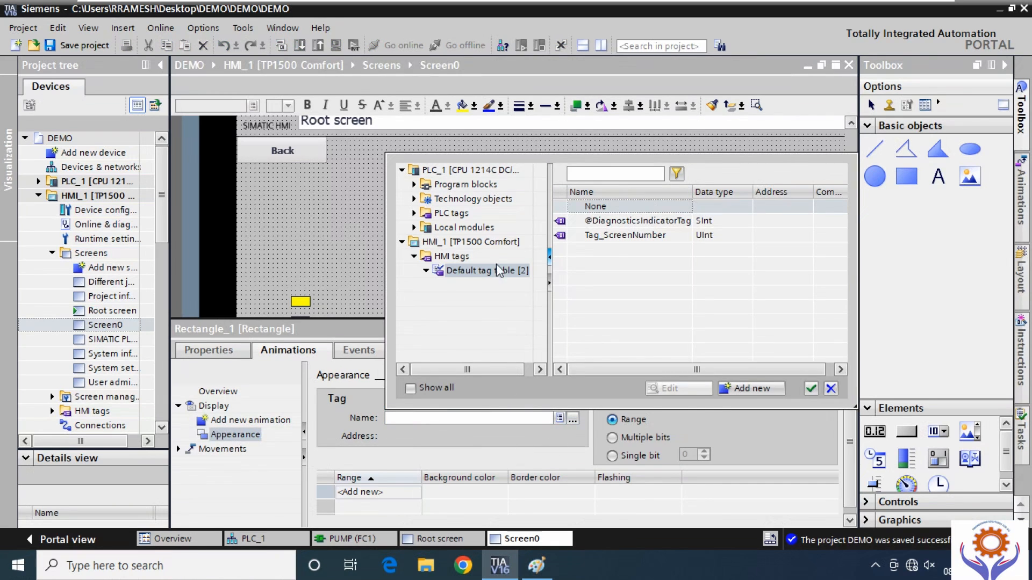
pyautogui.click(413, 213)
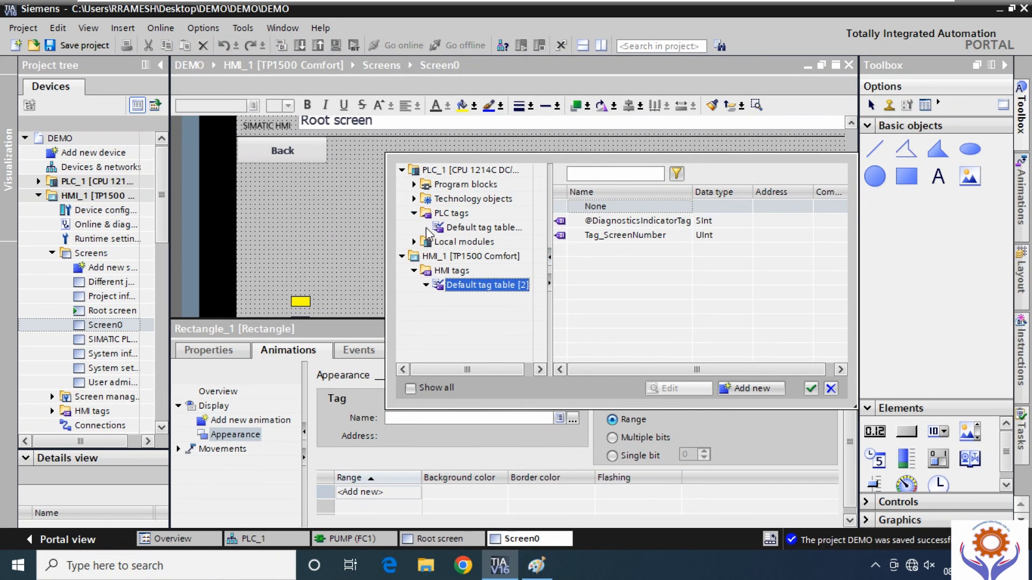
pyautogui.click(465, 229)
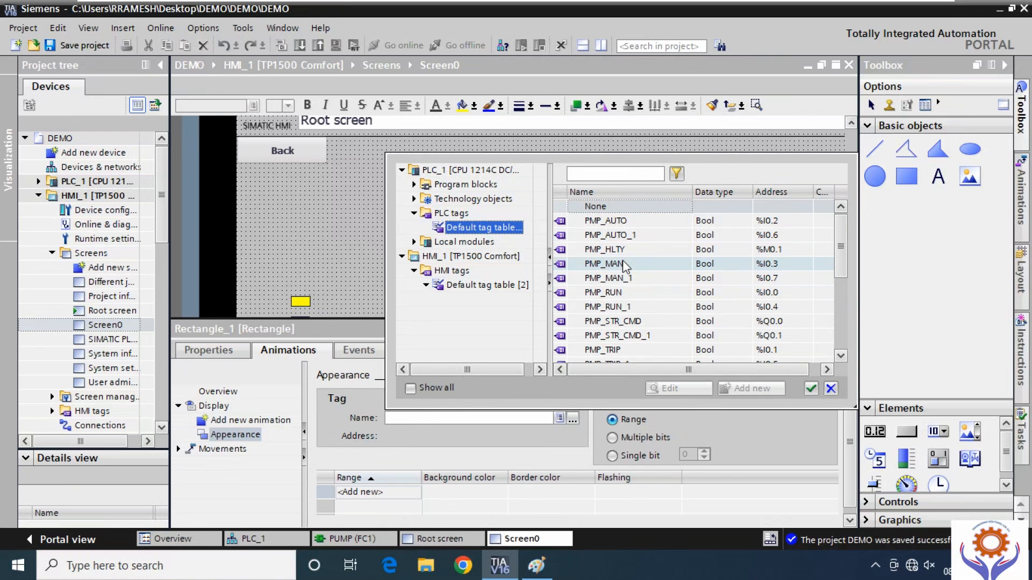
pyautogui.click(616, 296)
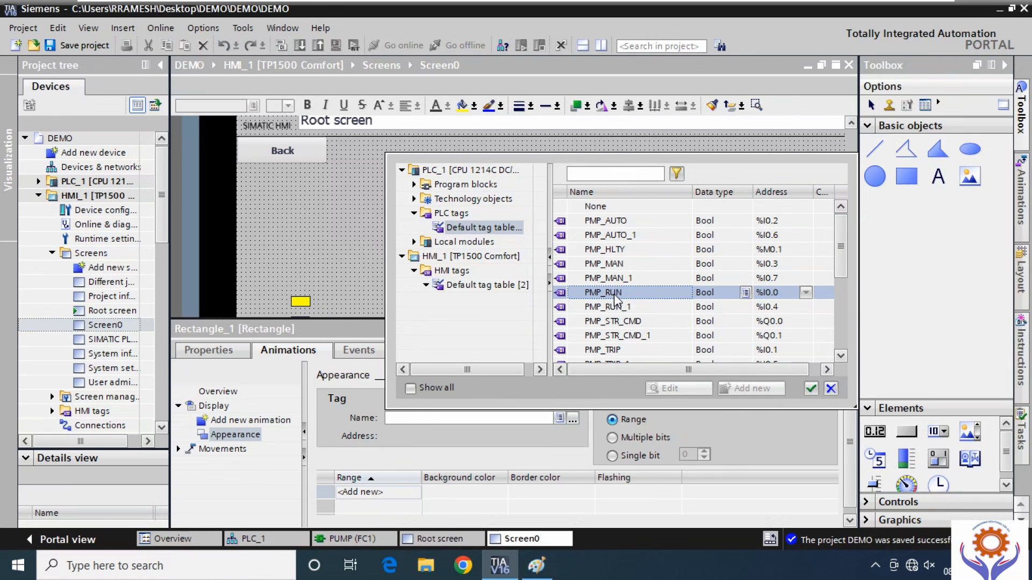
pyautogui.doubleClick(616, 299)
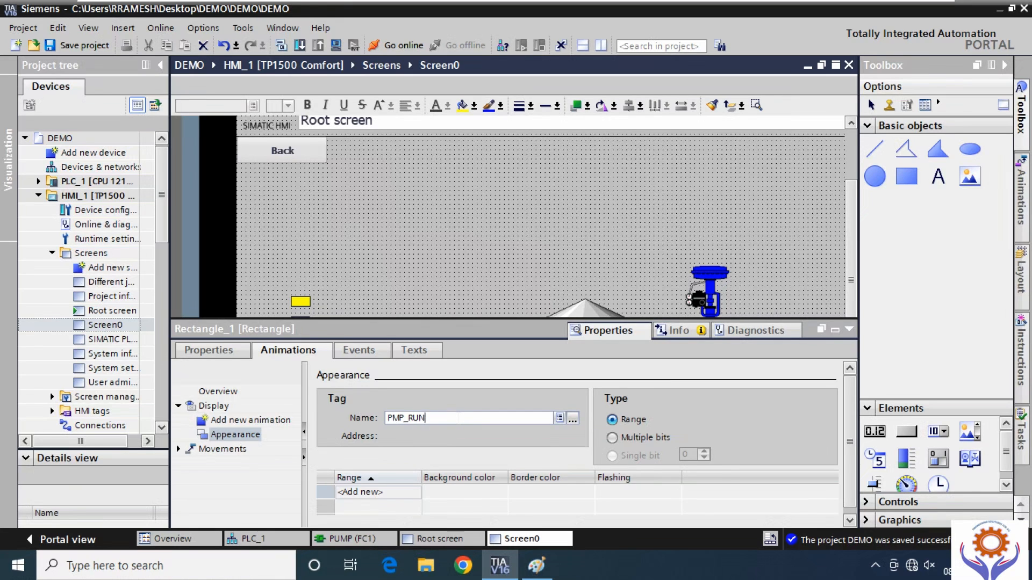
# - Try to append a comparison to the PMP_RUN tag name, first as ==0 and then as =0
pyautogui.write('==0')
pyautogui.click(472, 387)
pyautogui.click(441, 419)
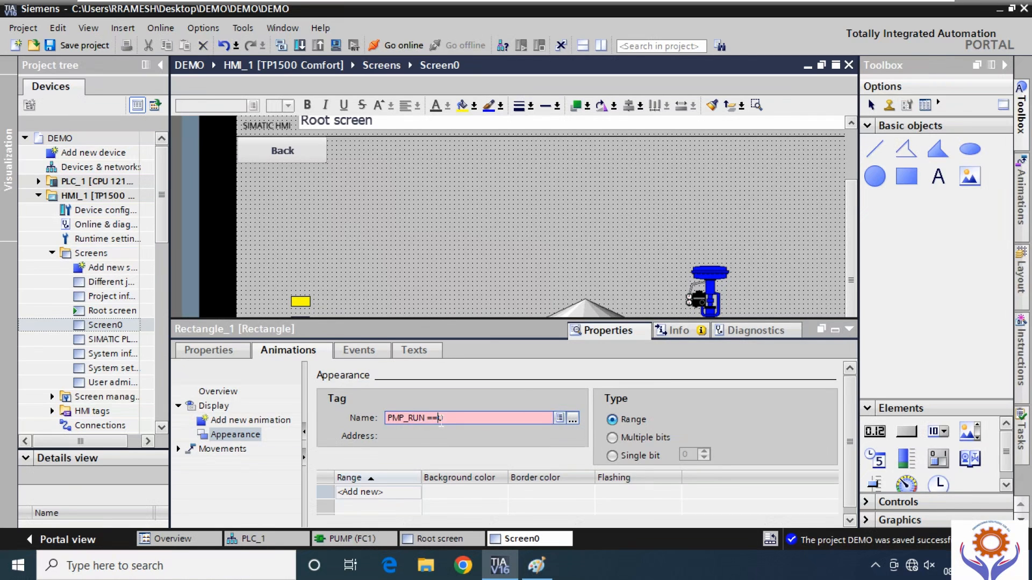
pyautogui.press('BackSpace')
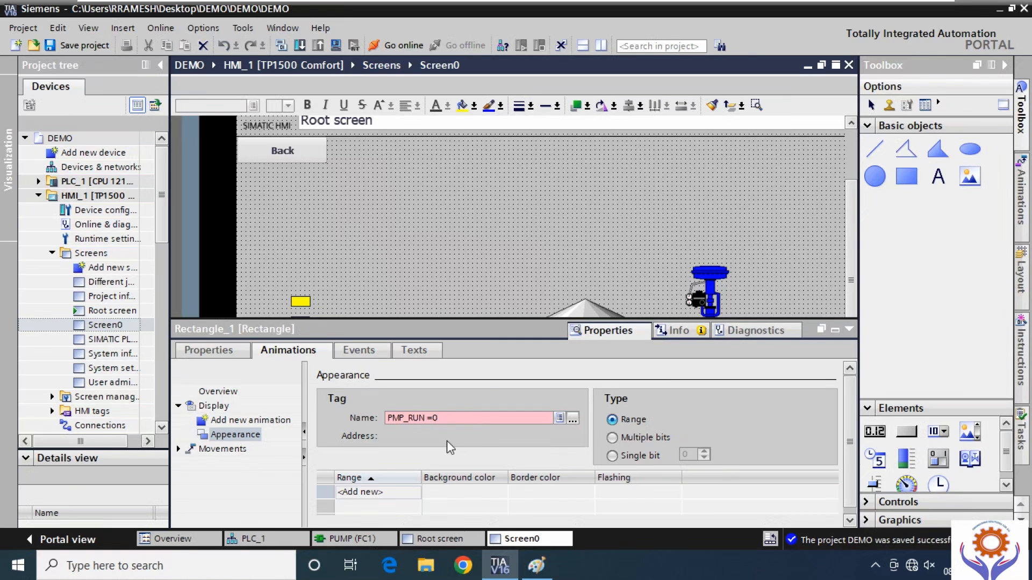
pyautogui.click(487, 384)
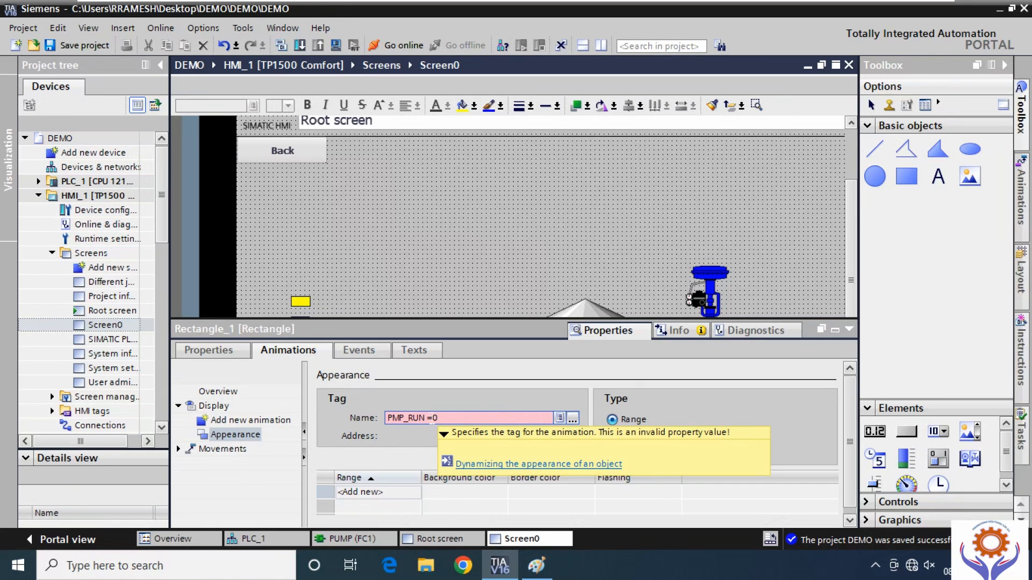
# - Remove the comparison from the animation's tag field and enter the plain tag name PMP_RUN
pyautogui.click(433, 417)
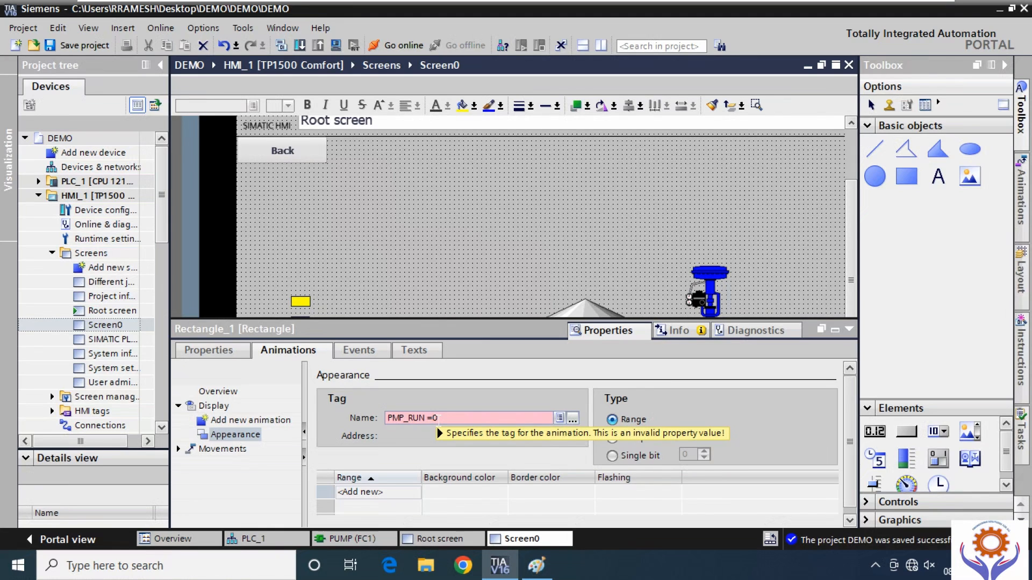
pyautogui.press('BackSpace')
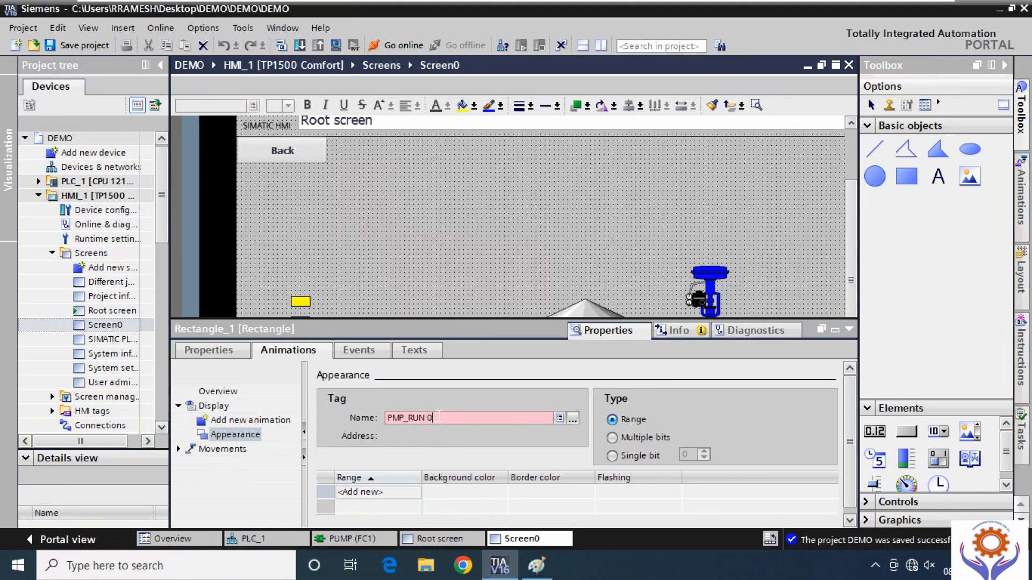
pyautogui.press('BackSpace')
pyautogui.press('BackSpace')
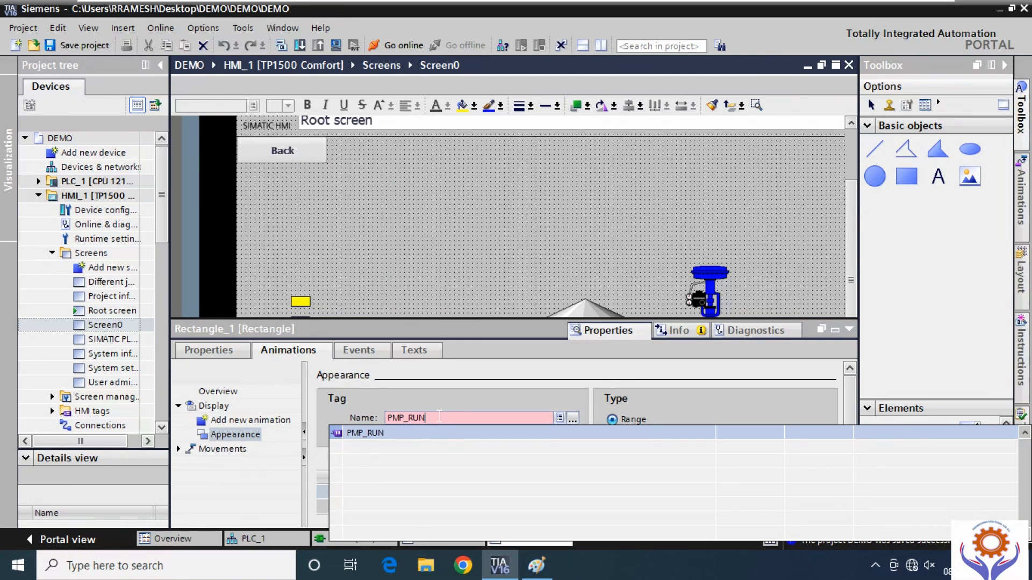
pyautogui.press('Return')
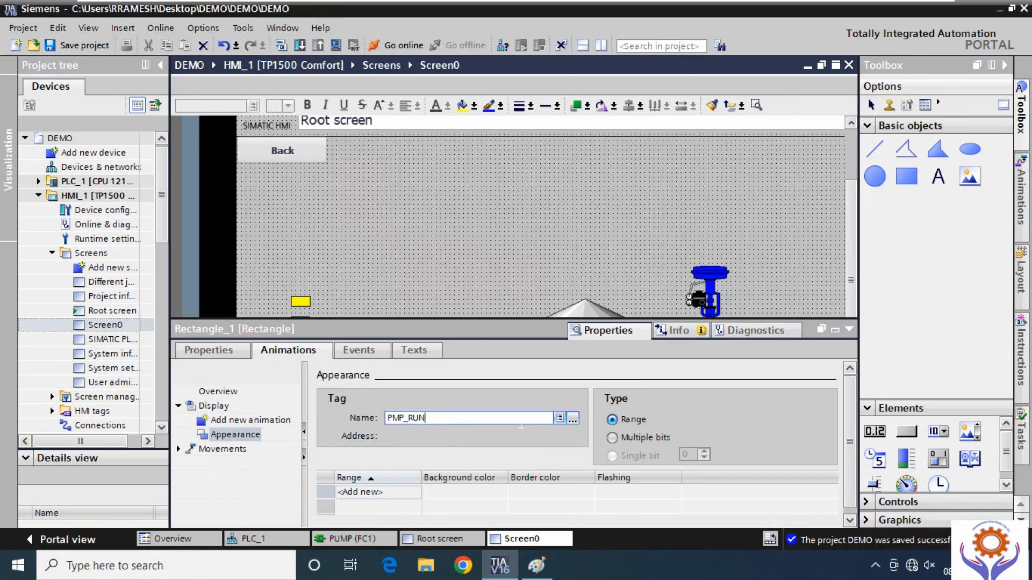
pyautogui.click(433, 427)
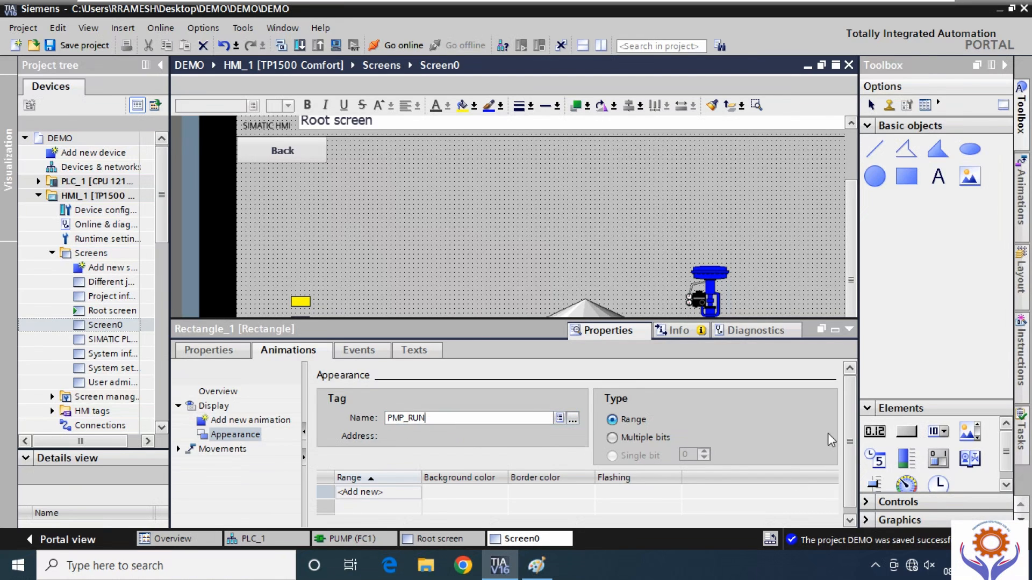
# - Set the red rectangle's Appearance animation type to Multiple bits and add value 0 with background colour 255, 0, 0 and no flashing
pyautogui.moveTo(849, 414)
pyautogui.mouseDown()
pyautogui.moveTo(850, 461)
pyautogui.moveTo(850, 395)
pyautogui.mouseUp()
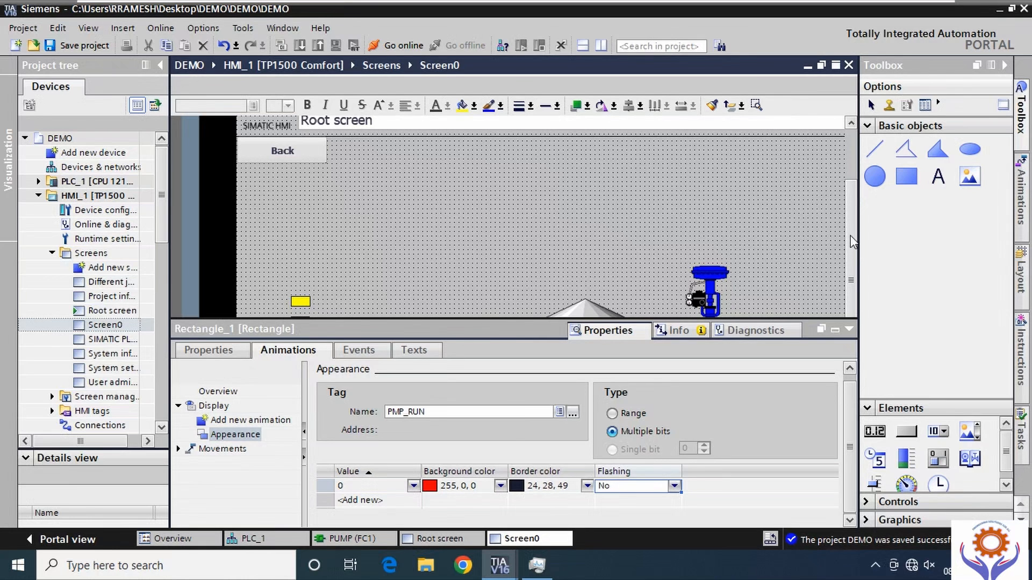
pyautogui.click(850, 264)
pyautogui.scroll(-3, 664, 337)
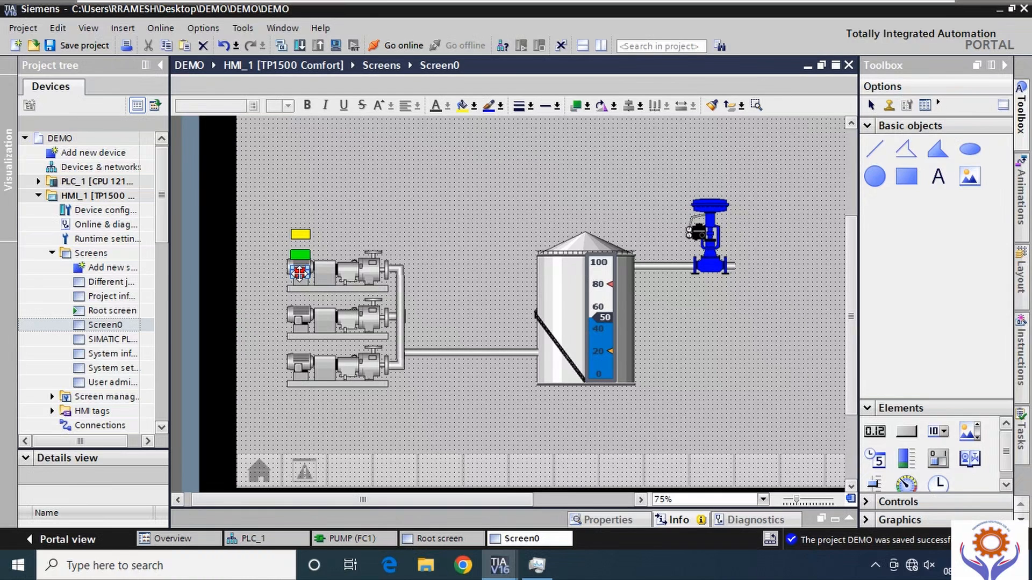
# - Switch the red rectangle's Appearance animation to the Range type and add a second entry for value 1
pyautogui.doubleClick(300, 273)
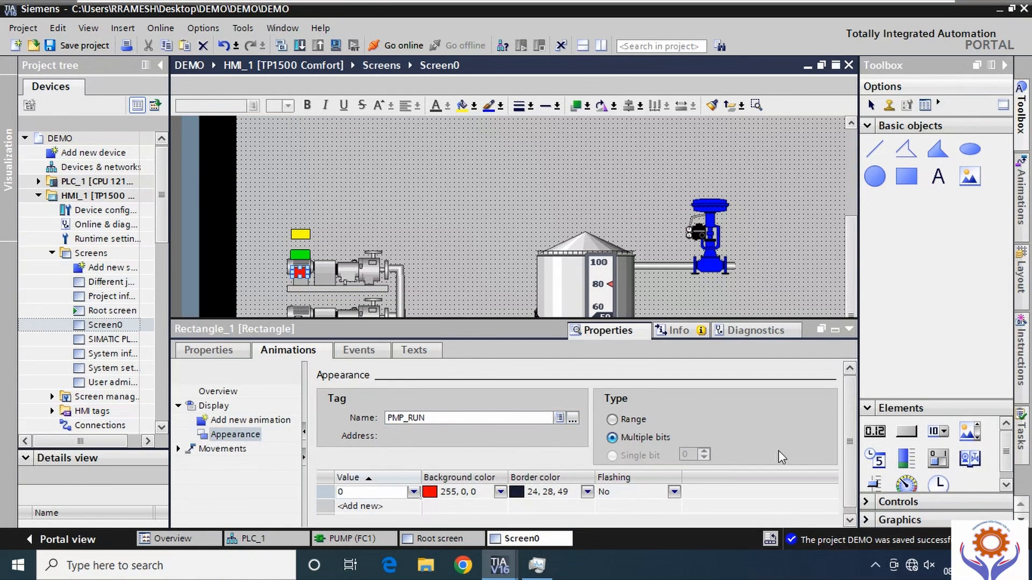
pyautogui.scroll(-1, 854, 430)
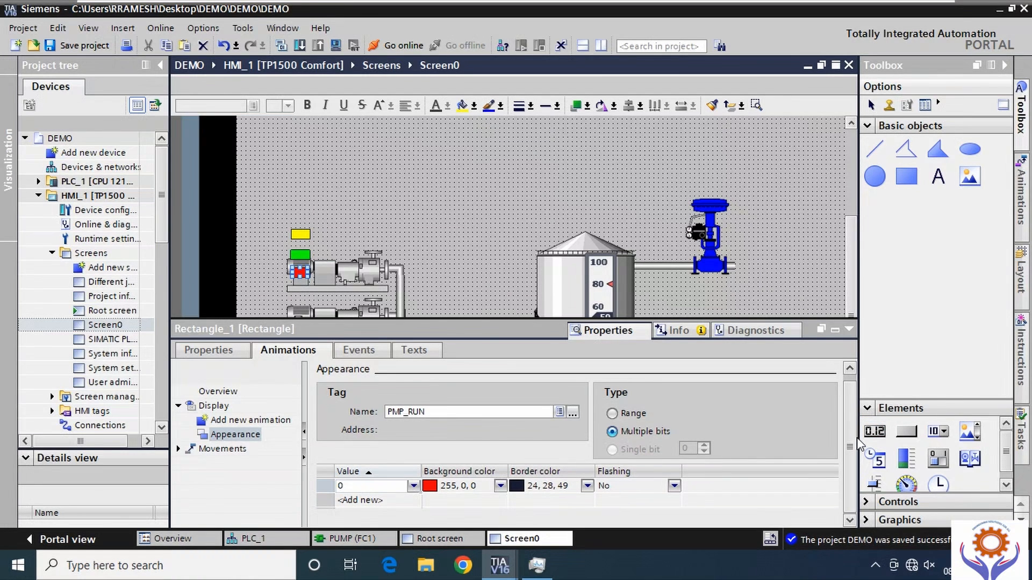
pyautogui.click(612, 413)
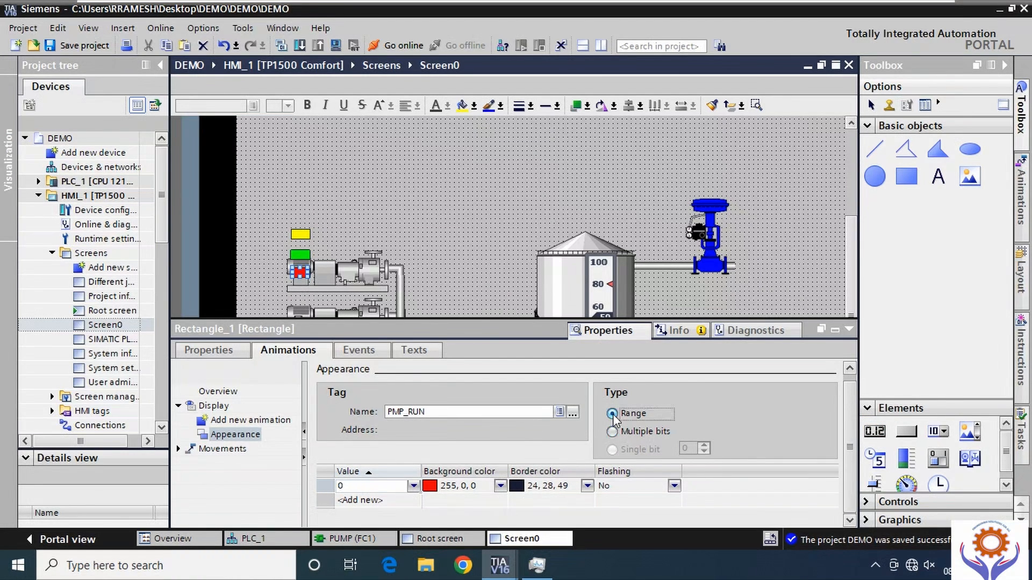
pyautogui.click(355, 501)
pyautogui.click(355, 500)
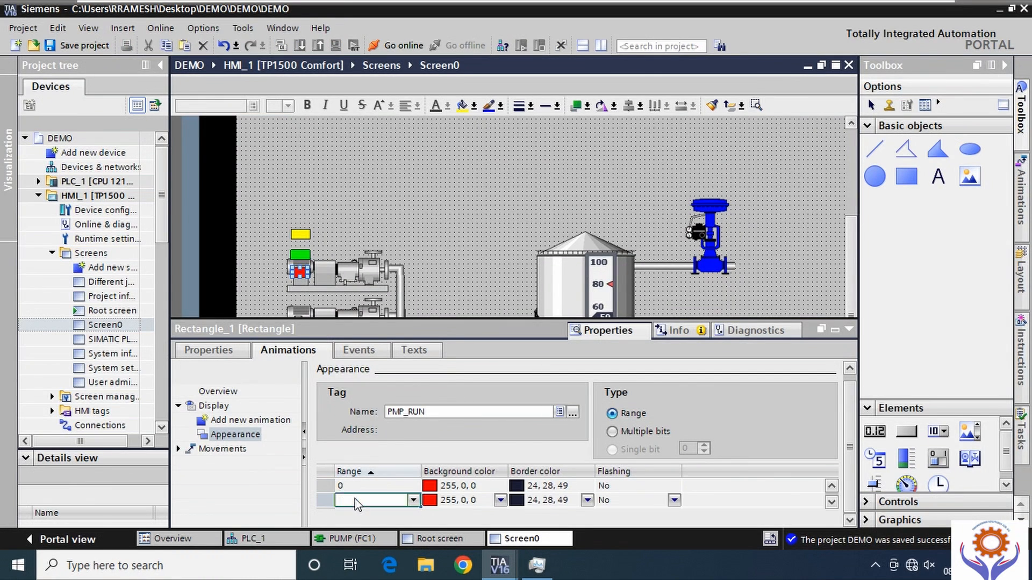
pyautogui.click(430, 504)
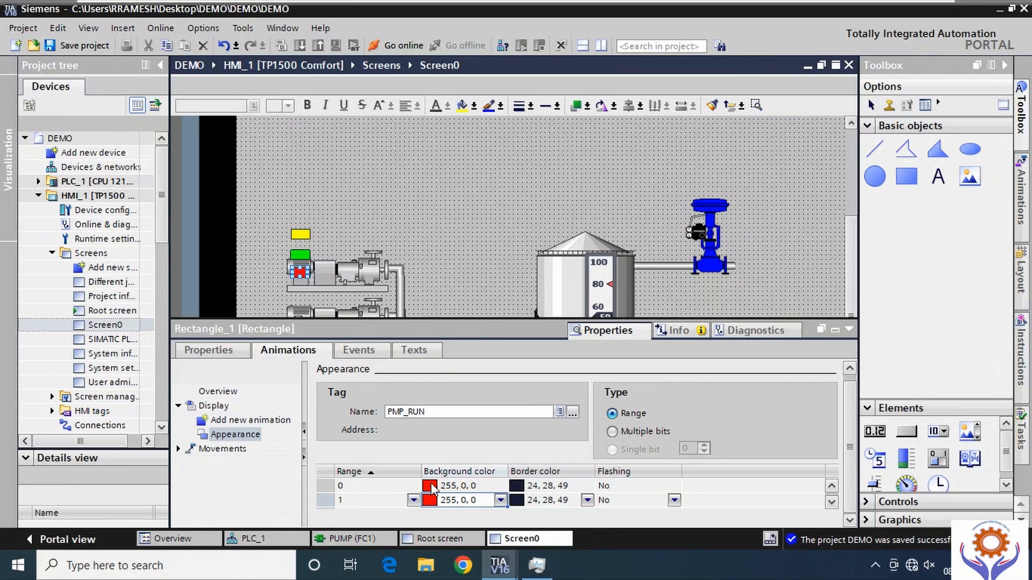
# - Close the animation settings and delete the red rectangle from the top pump's motor
pyautogui.doubleClick(300, 271)
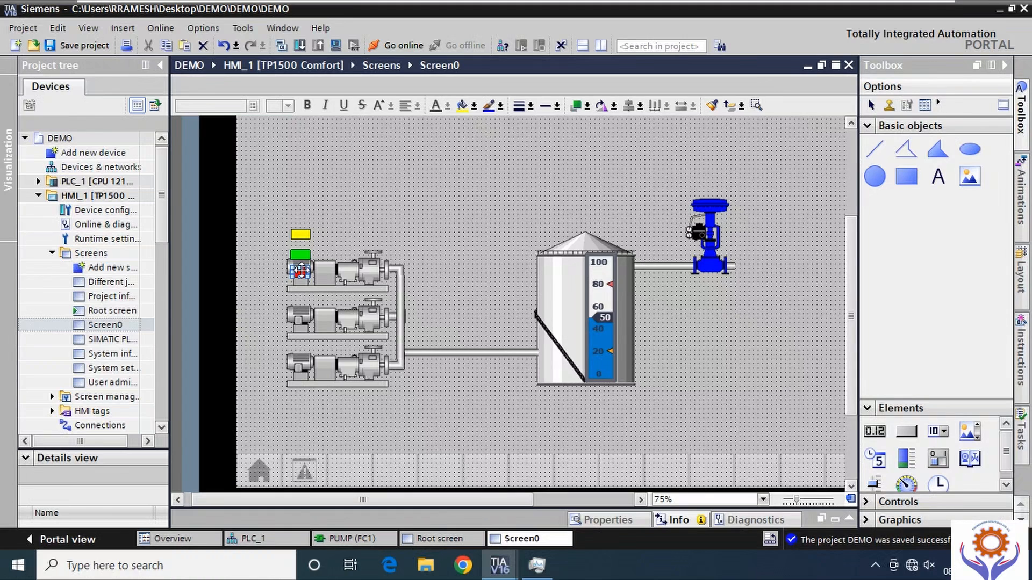
pyautogui.click(300, 255)
pyautogui.click(300, 272)
pyautogui.press('Delete')
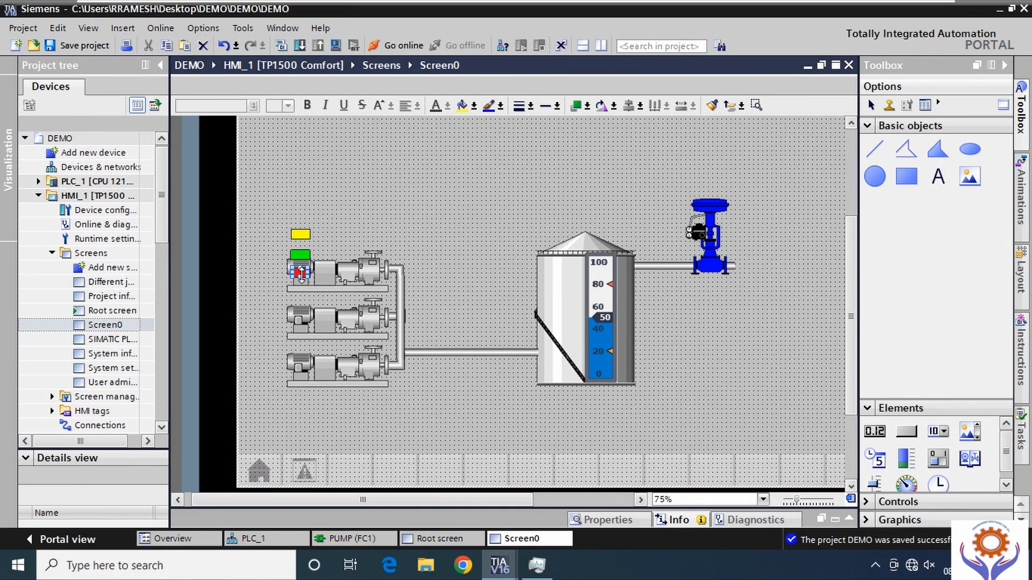
# - Add an Appearance animation to the green rectangle above the top pump and link it to the PLC tag PMP_RUN
pyautogui.doubleClick(300, 254)
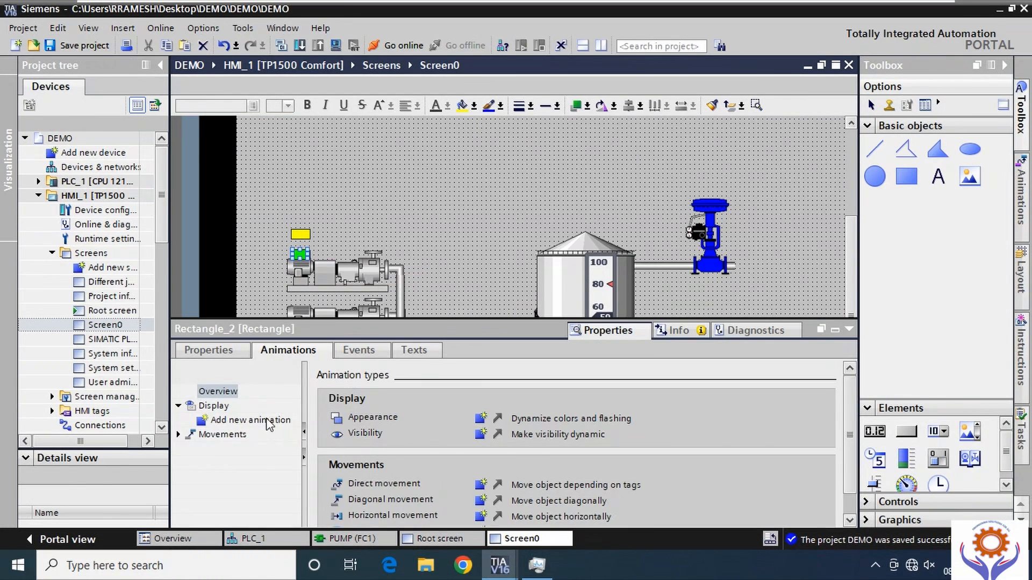
pyautogui.click(272, 421)
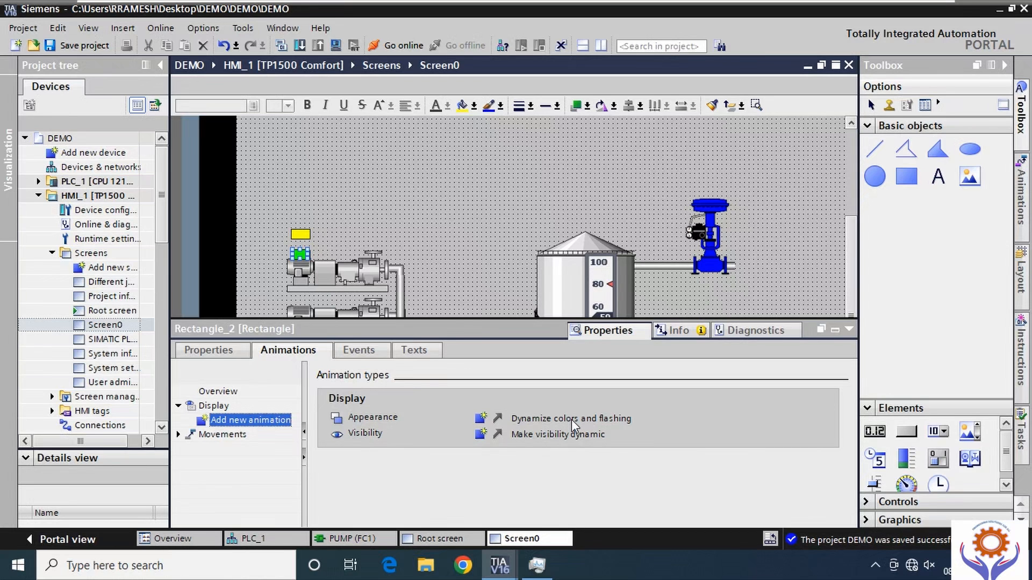
pyautogui.doubleClick(481, 420)
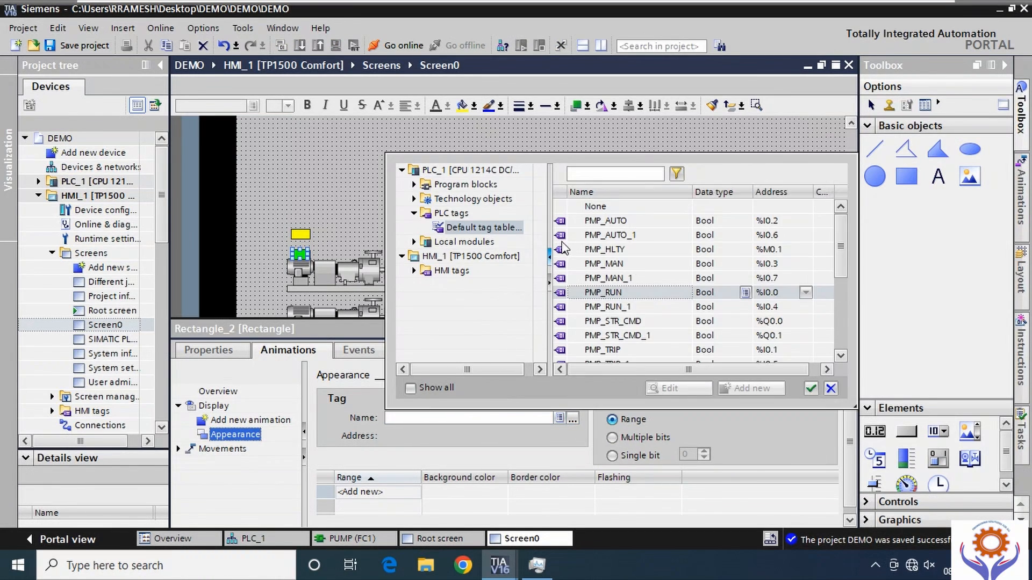
pyautogui.doubleClick(612, 295)
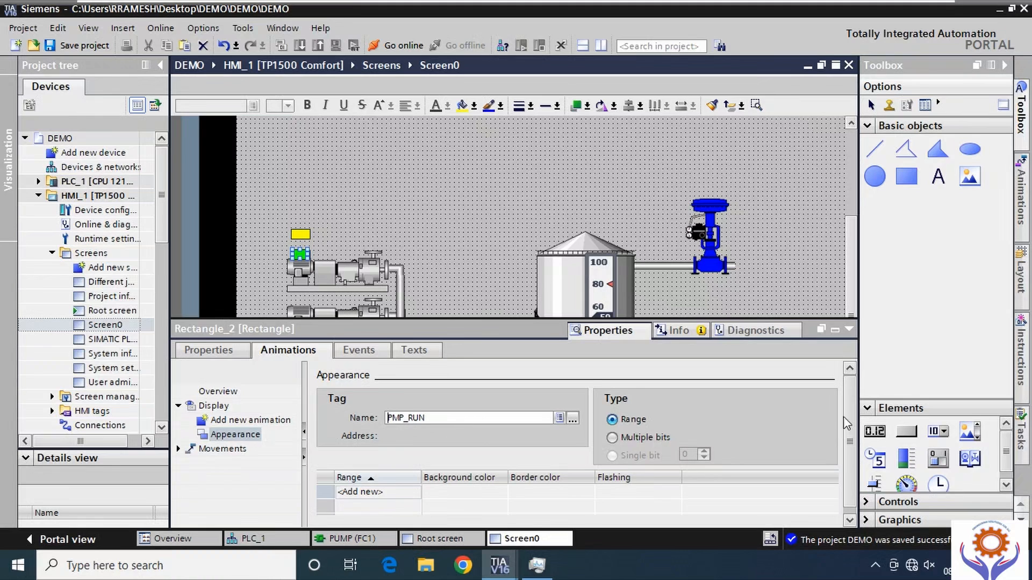
# - Add a range entry for value 0 to the green rectangle's Appearance animation with background colour 255, 0, 0
pyautogui.scroll(-1, 843, 417)
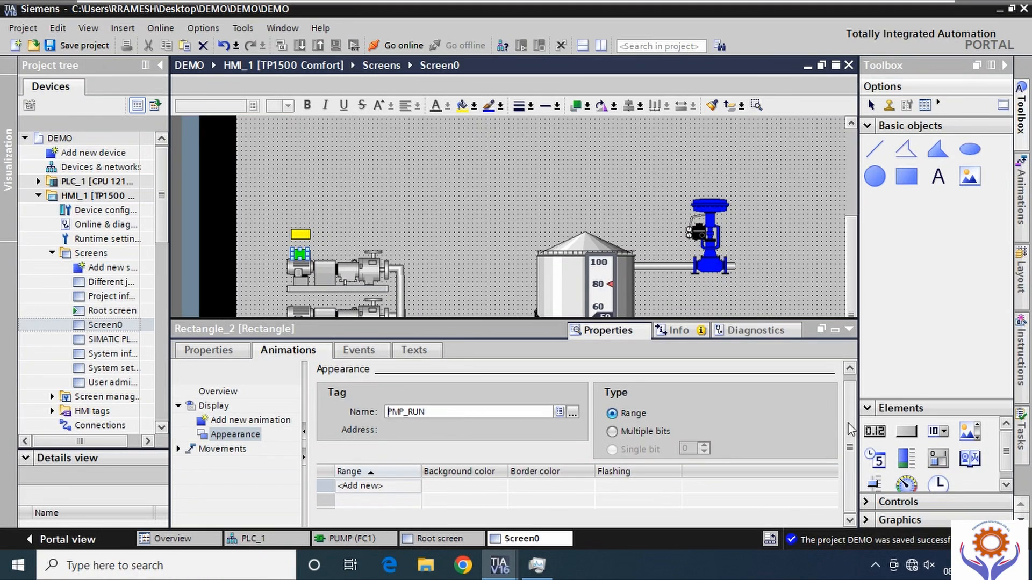
pyautogui.click(355, 486)
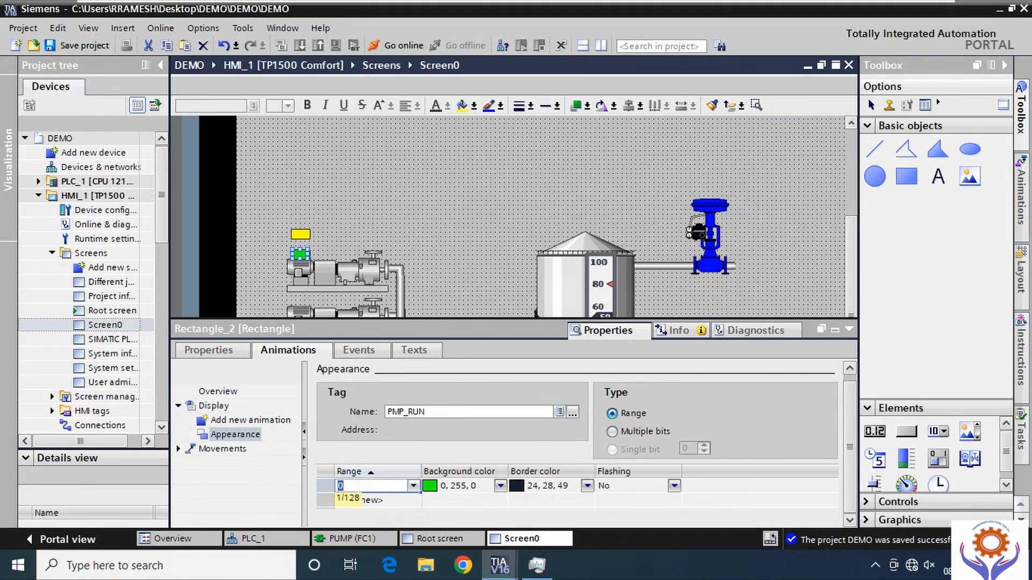
pyautogui.click(430, 490)
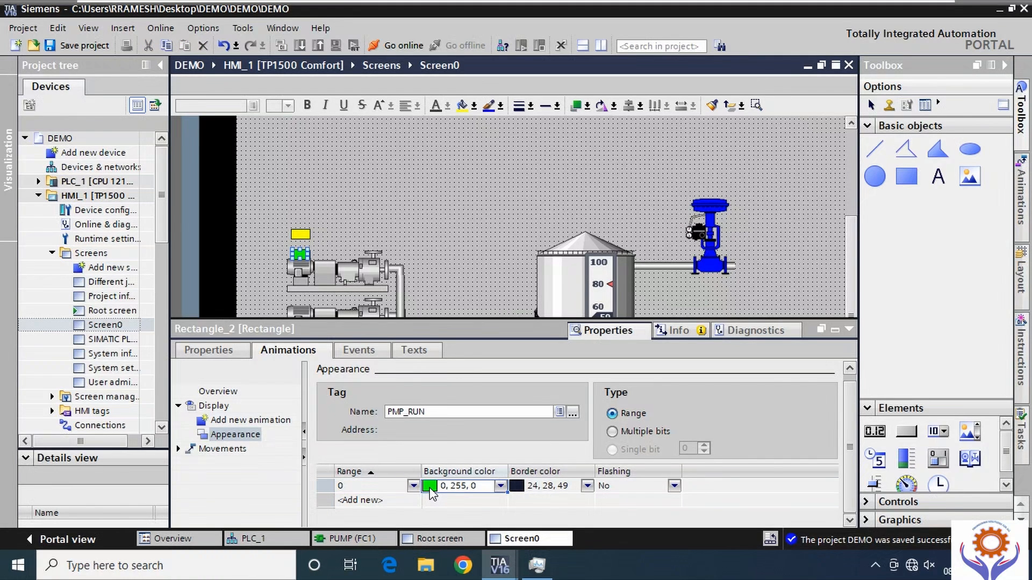
pyautogui.click(431, 493)
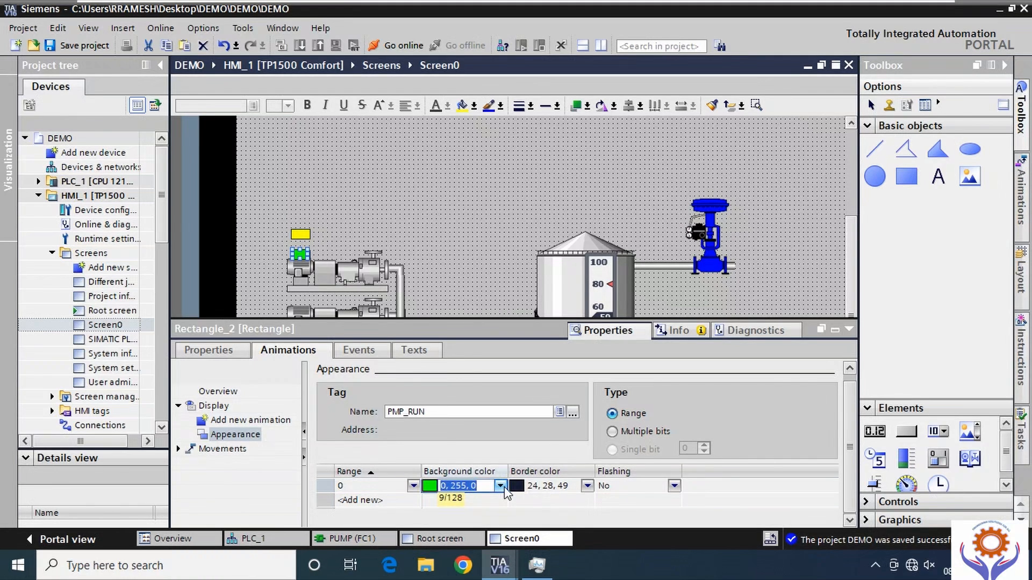
pyautogui.click(504, 487)
pyautogui.click(431, 394)
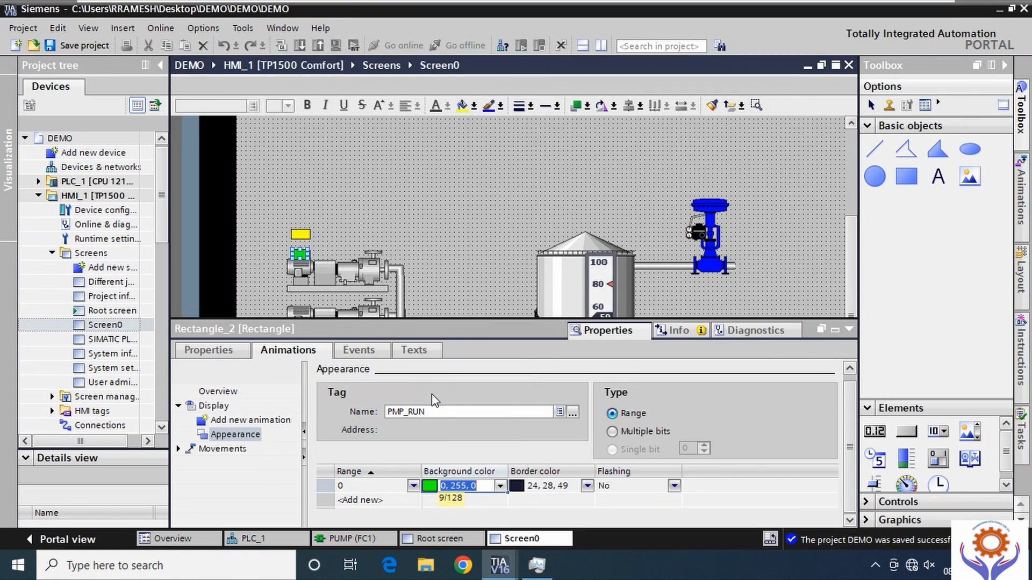
# - Add a range entry for value 1 with background colour 0, 255, 0 and no flashing, and close the green rectangle's settings
pyautogui.click(366, 504)
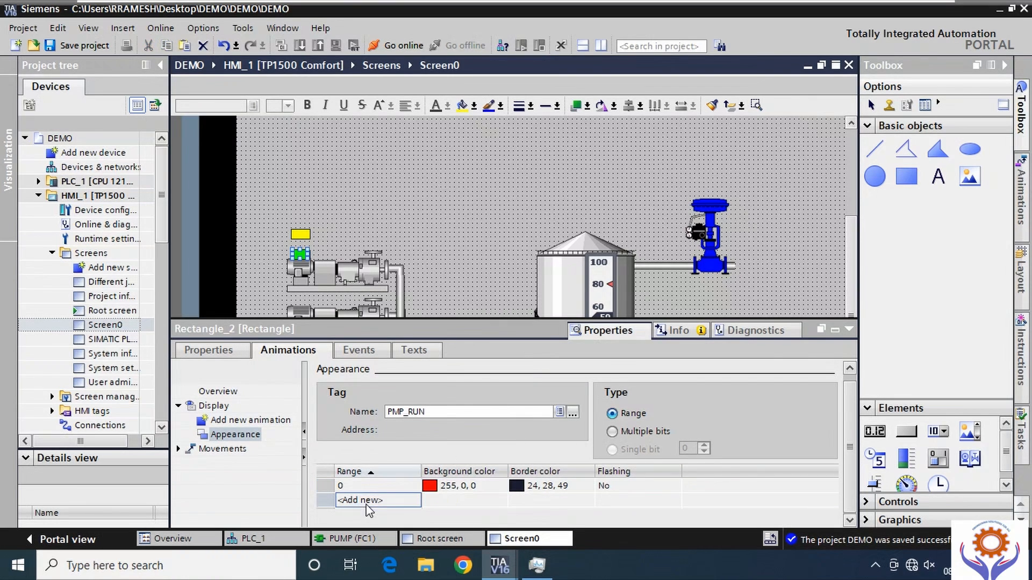
pyautogui.click(365, 503)
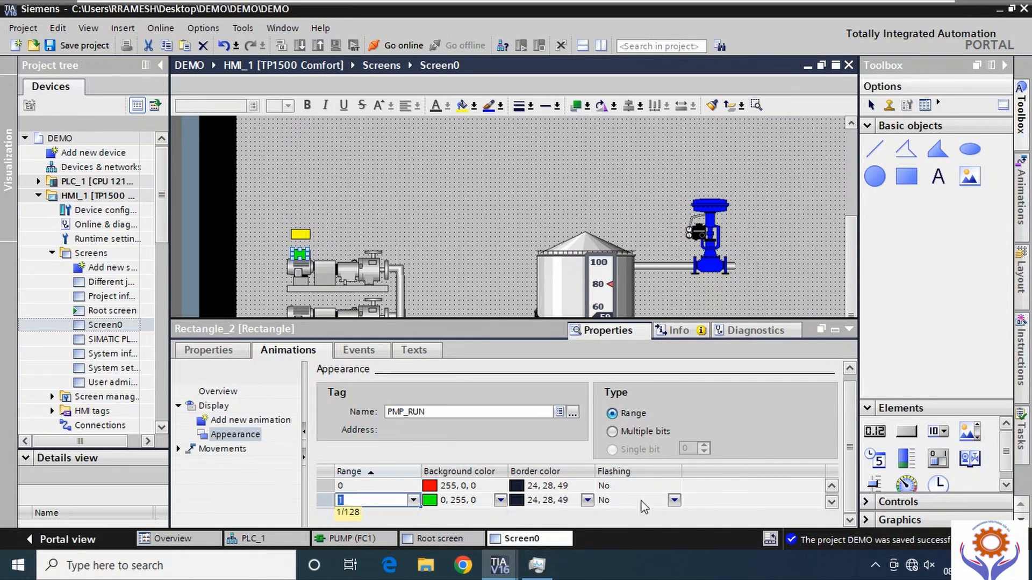
pyautogui.click(707, 503)
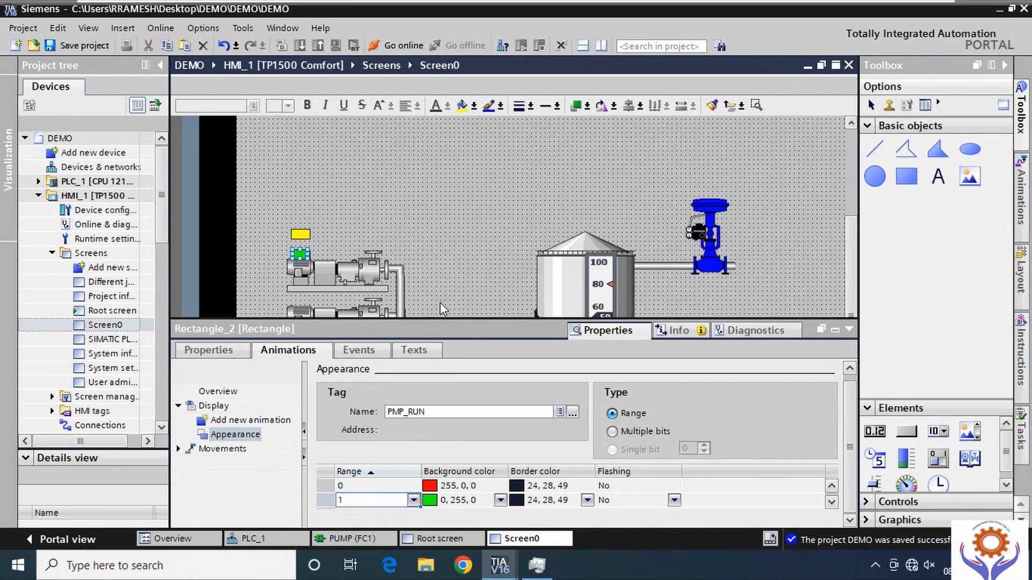
pyautogui.click(444, 273)
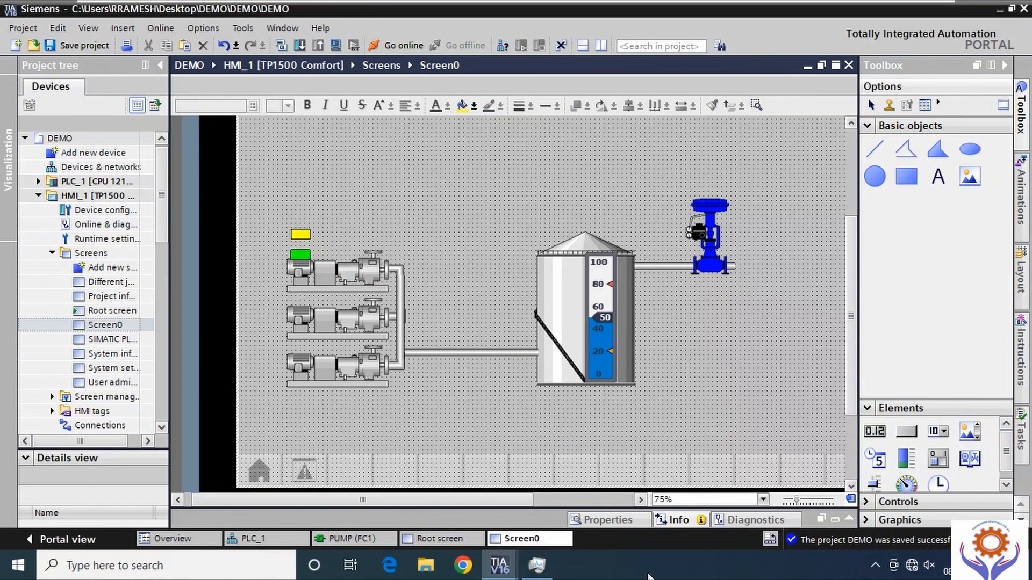
# - Reopen the green rectangle's Appearance animation to check its range entries, and save the project
pyautogui.click(622, 520)
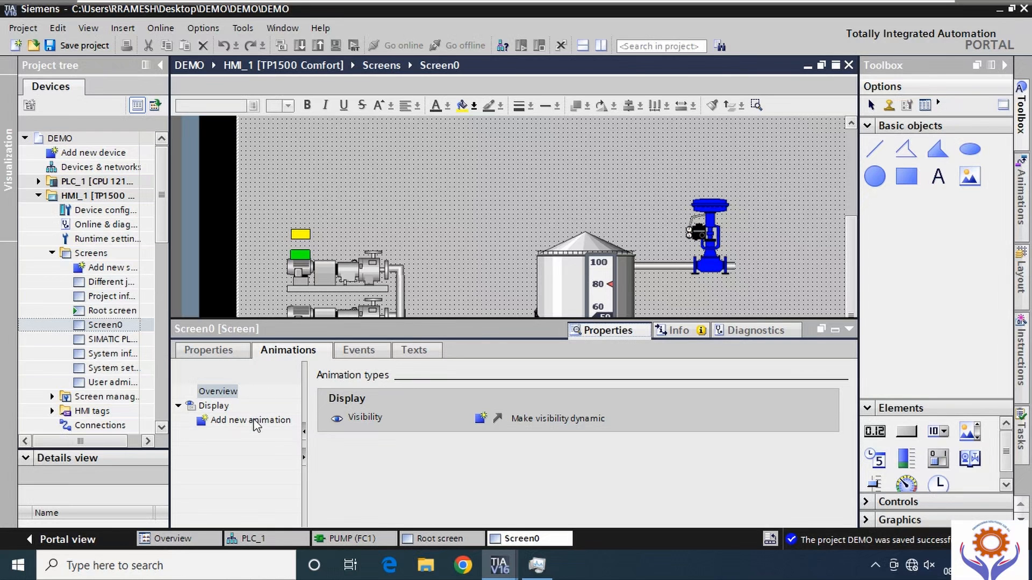
pyautogui.click(303, 252)
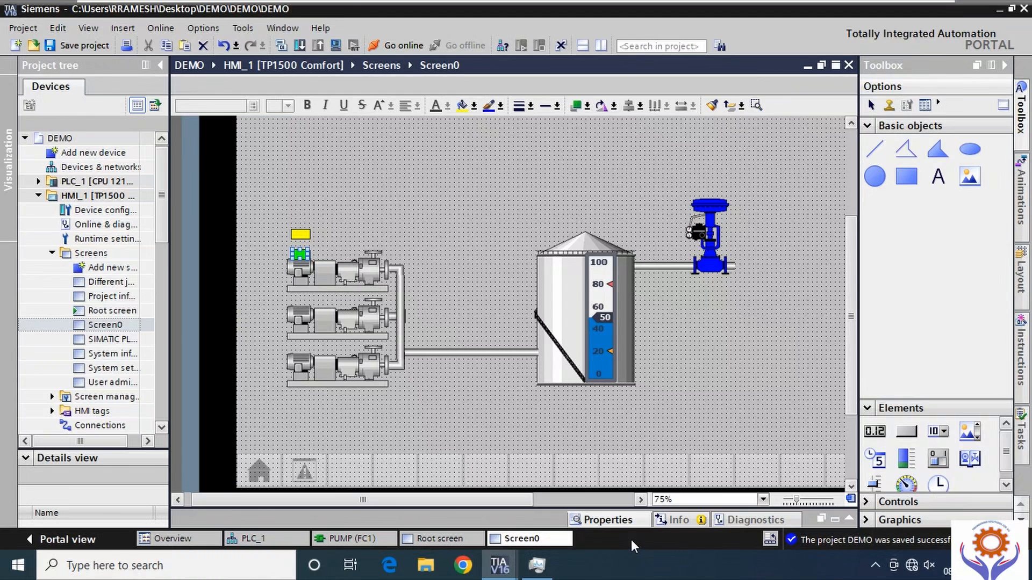
pyautogui.click(612, 520)
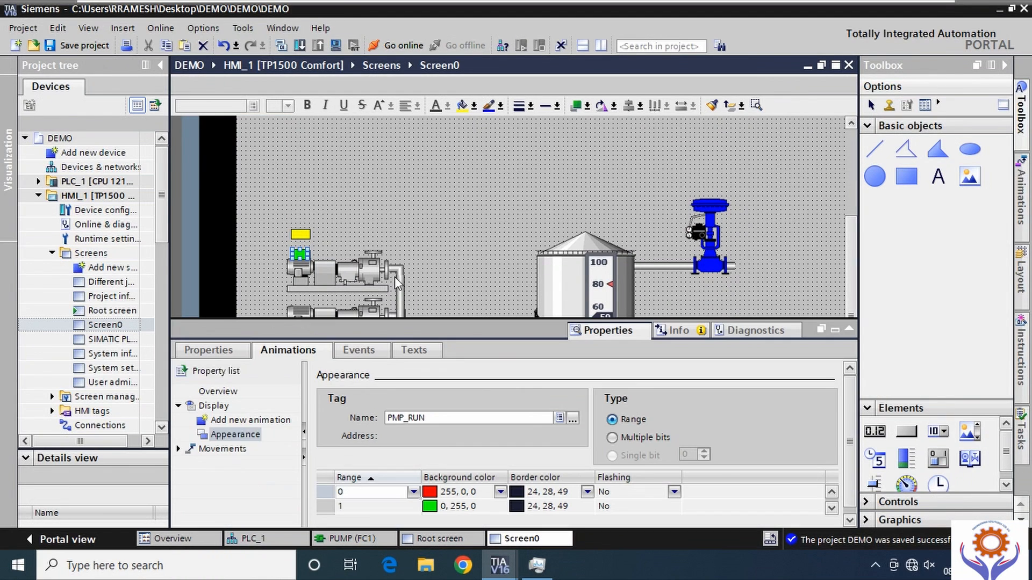
pyautogui.click(51, 46)
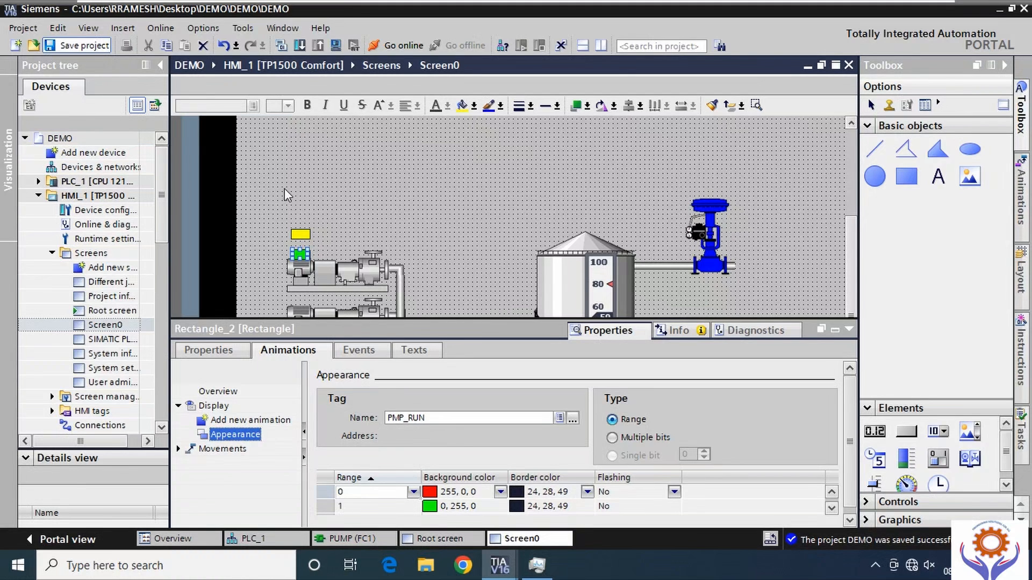
# - Add an Appearance animation to the yellow rectangle above the top pump and link it to the PLC tag PMP_TRIP
pyautogui.click(295, 235)
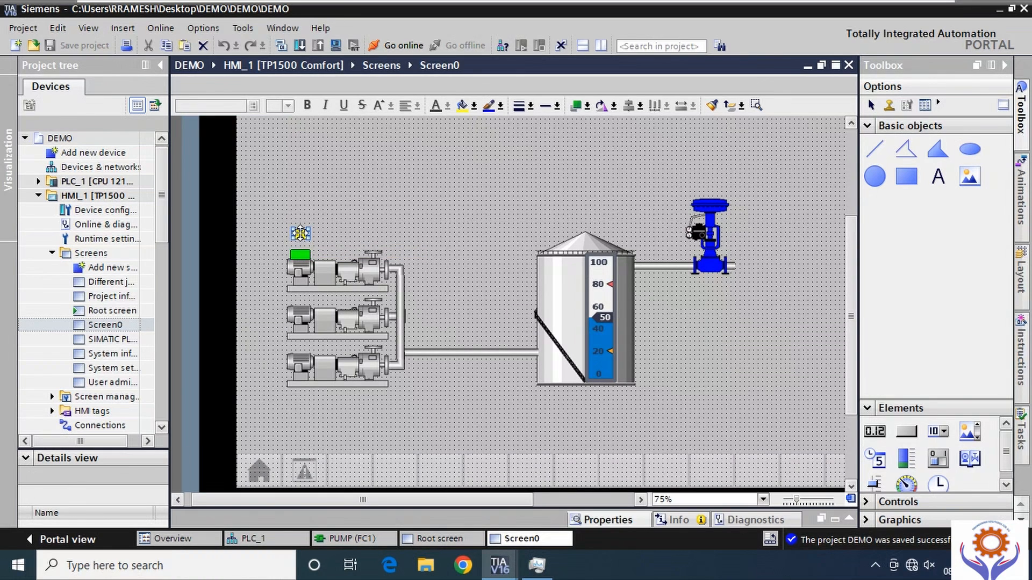
pyautogui.doubleClick(300, 233)
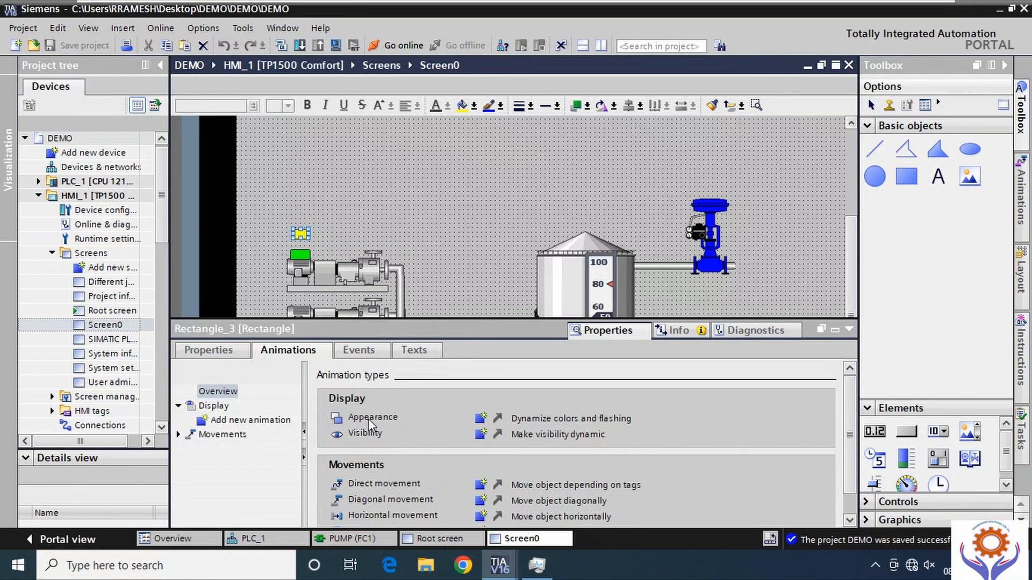
pyautogui.click(483, 418)
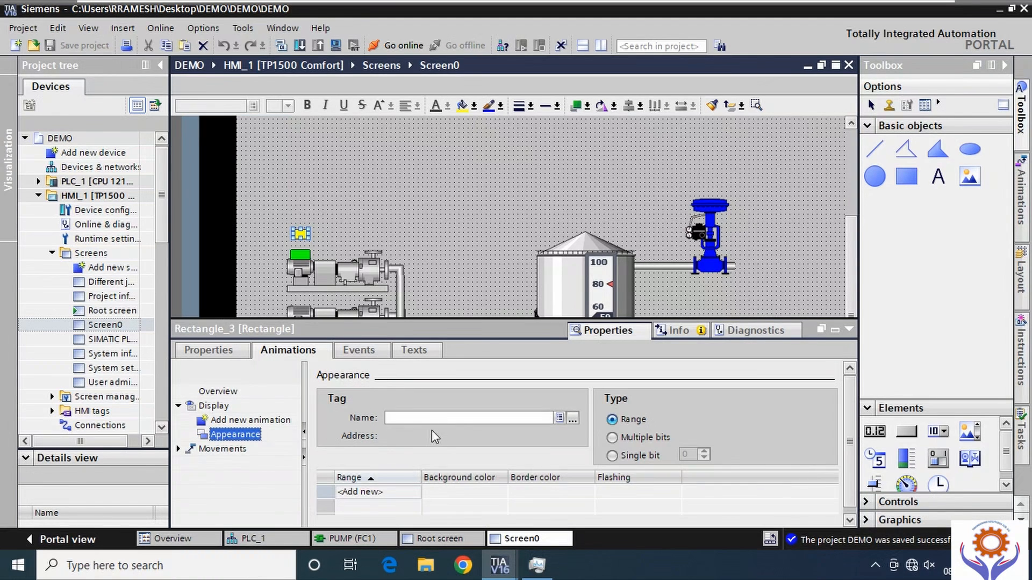
pyautogui.click(572, 419)
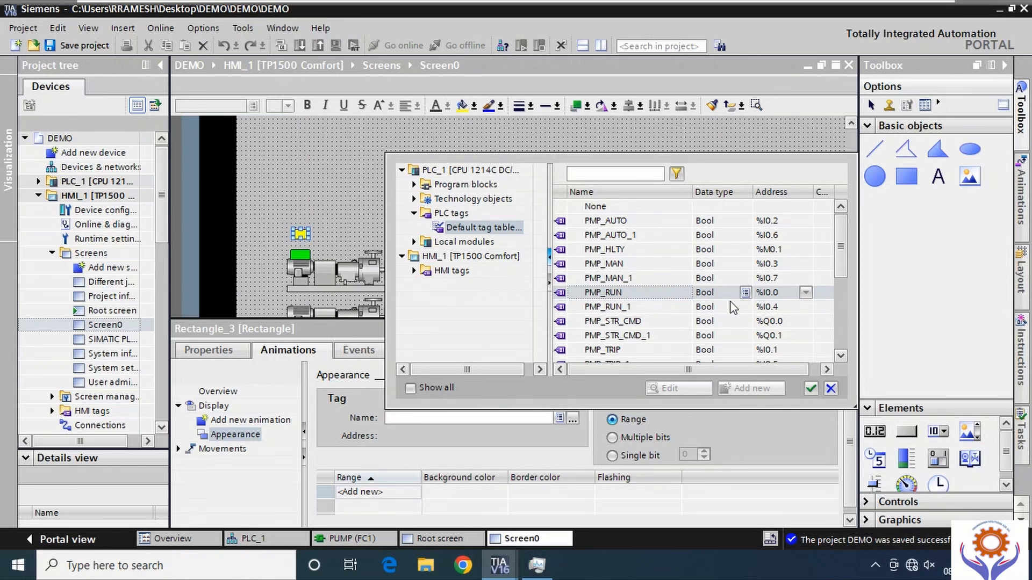
pyautogui.moveTo(841, 263); pyautogui.dragTo(841, 292)
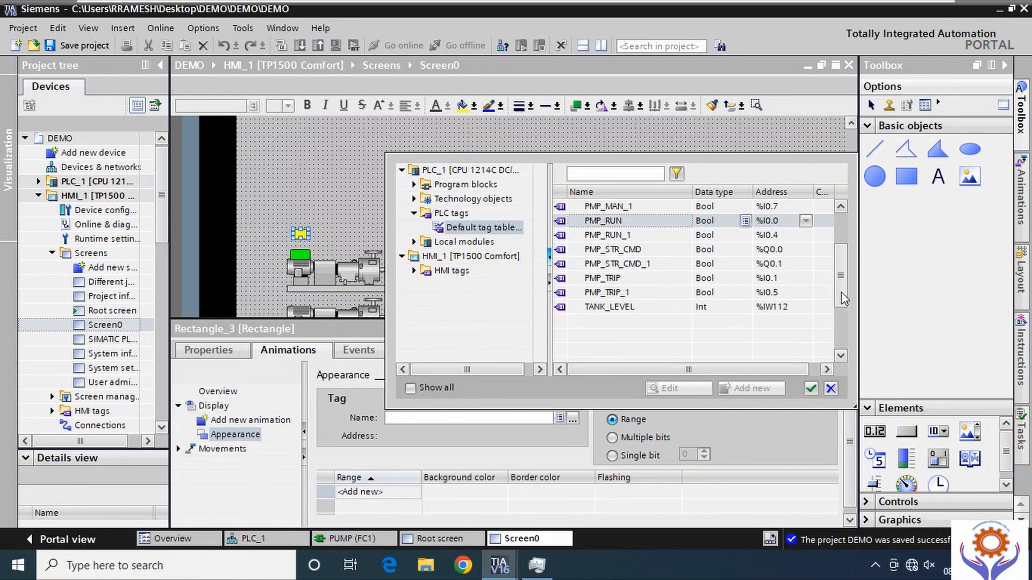
pyautogui.doubleClick(615, 281)
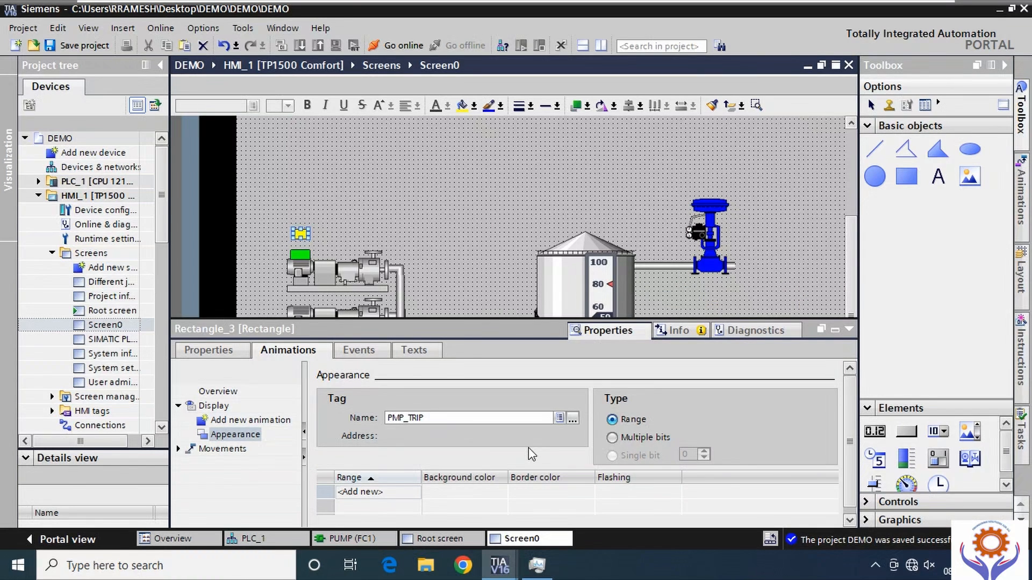
# - Add a range entry for value 1 with background colour 255, 255, 0 to the yellow rectangle's Appearance animation
pyautogui.scroll(-1, 672, 457)
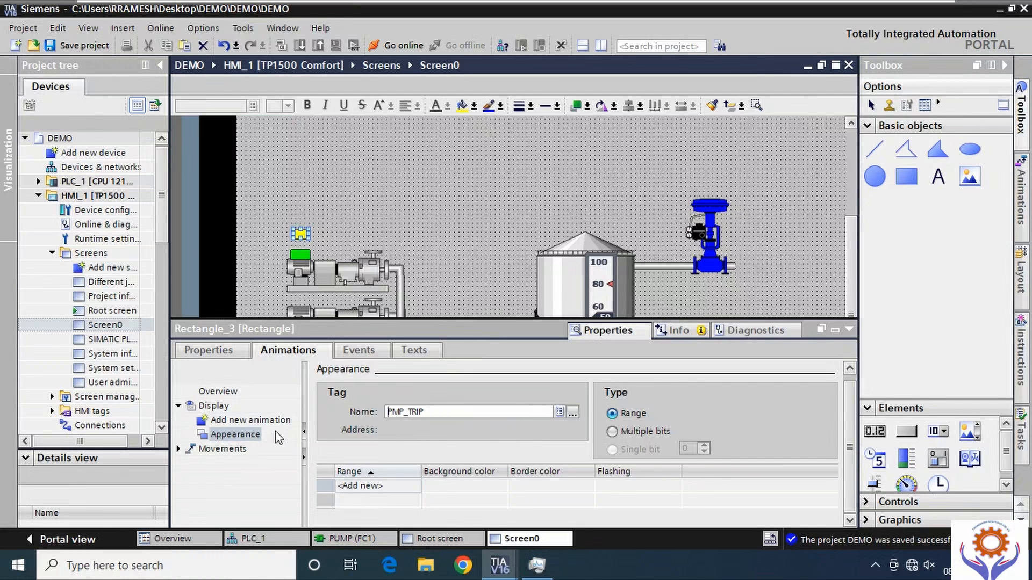
pyautogui.click(215, 407)
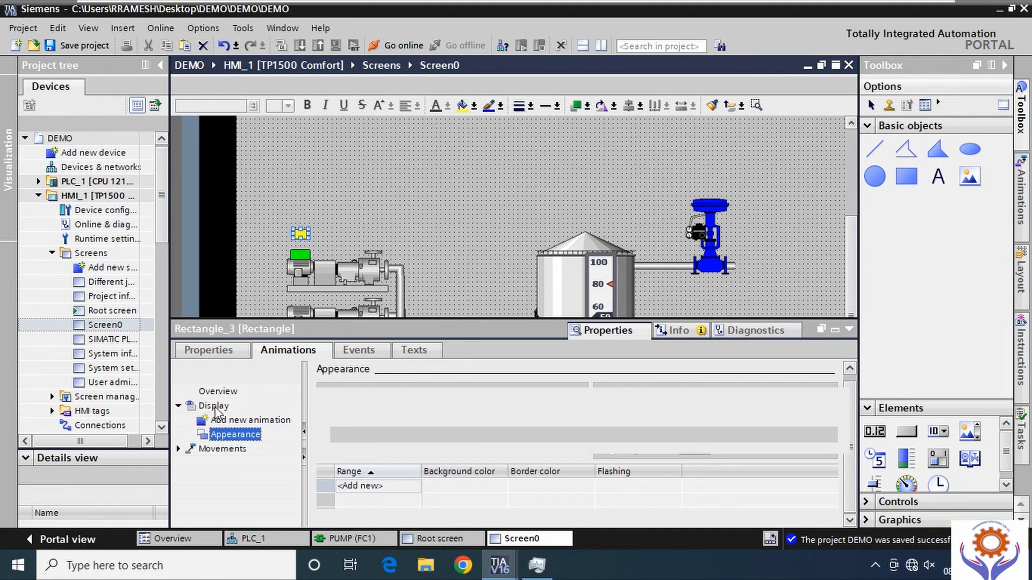
pyautogui.click(235, 435)
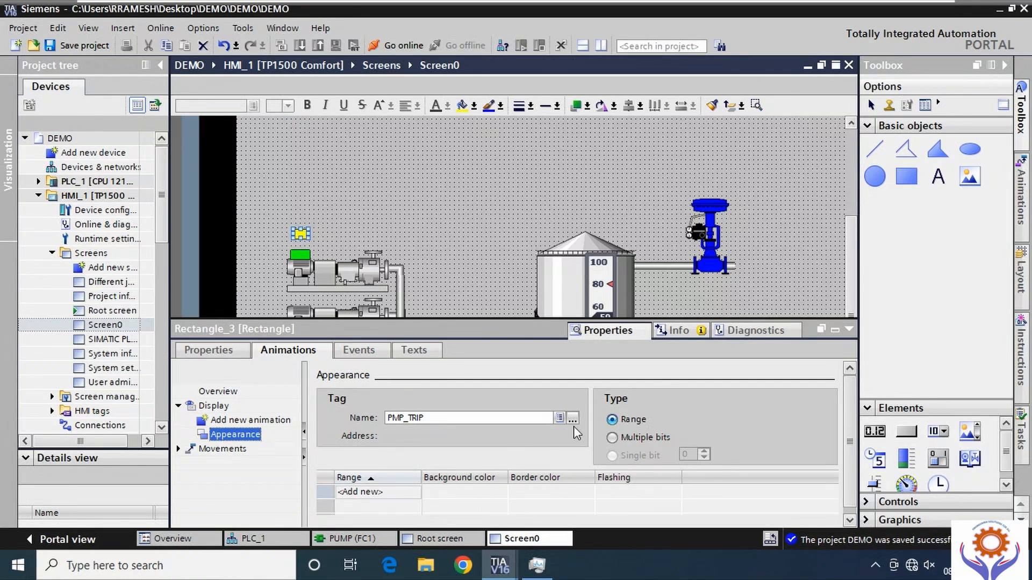
pyautogui.doubleClick(386, 491)
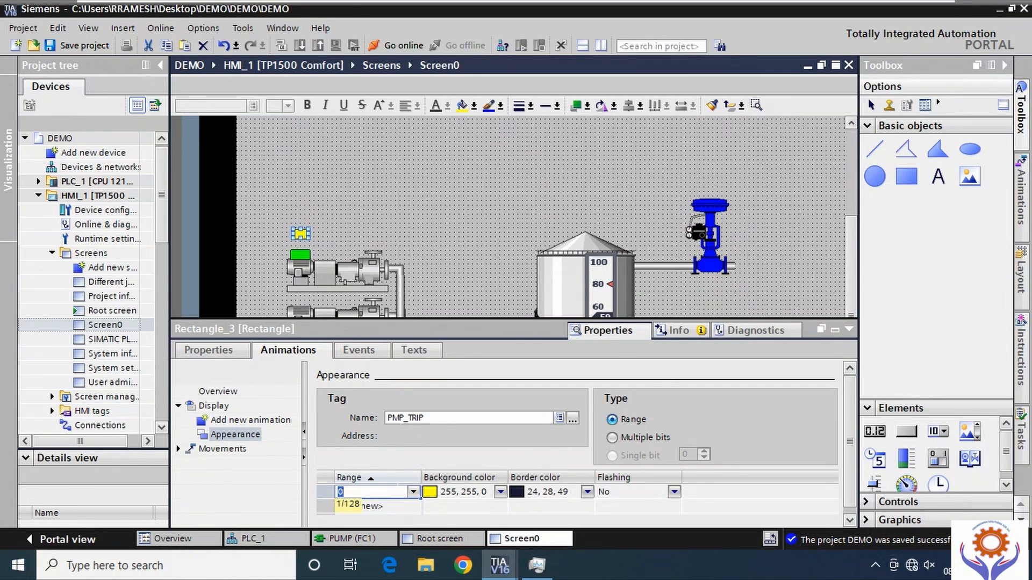
pyautogui.click(413, 491)
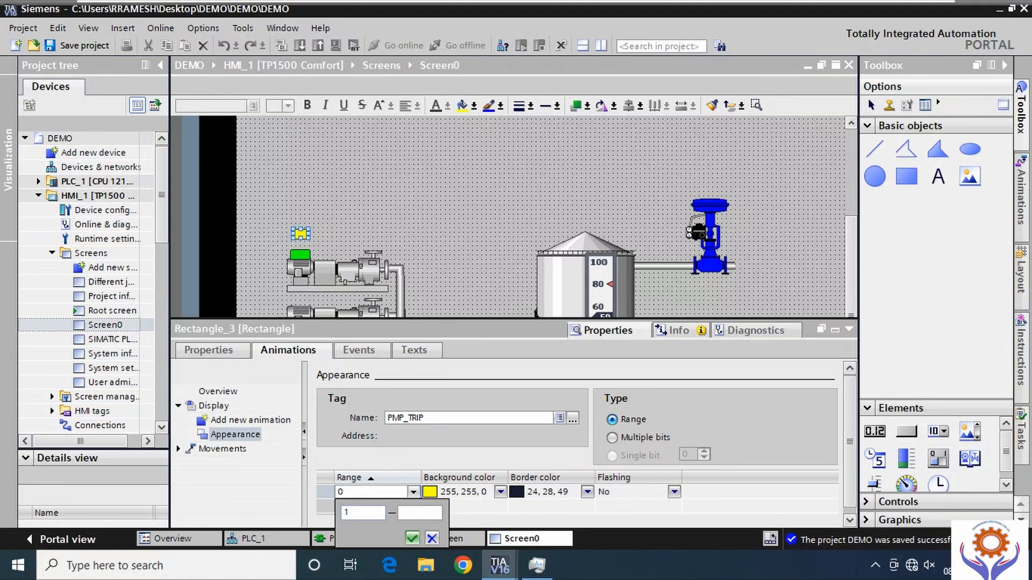
pyautogui.click(408, 537)
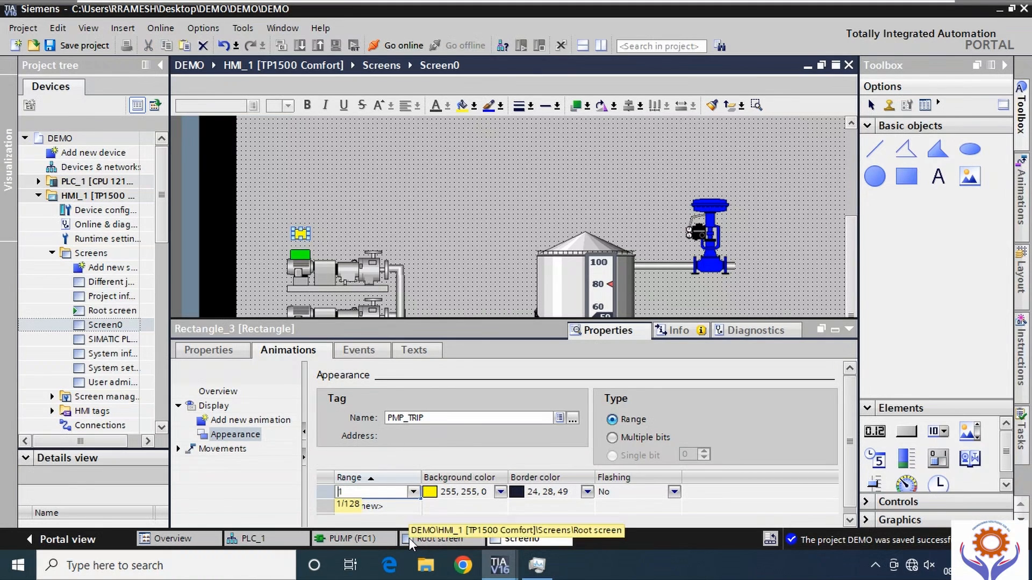
# - Set flashing to Yes for the yellow rectangle's value 1 entry and save the project
pyautogui.click(673, 494)
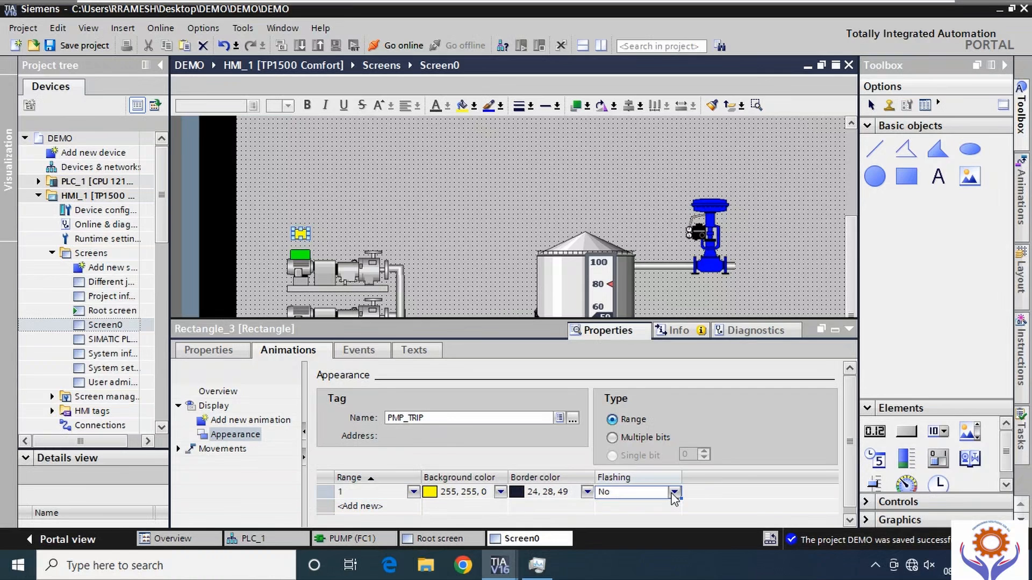
pyautogui.click(674, 493)
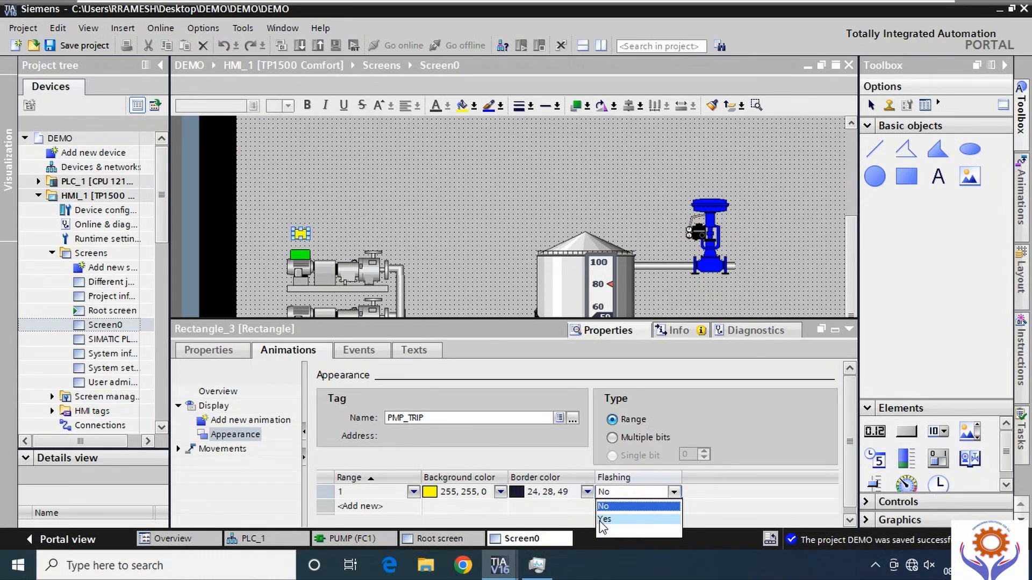
pyautogui.click(601, 520)
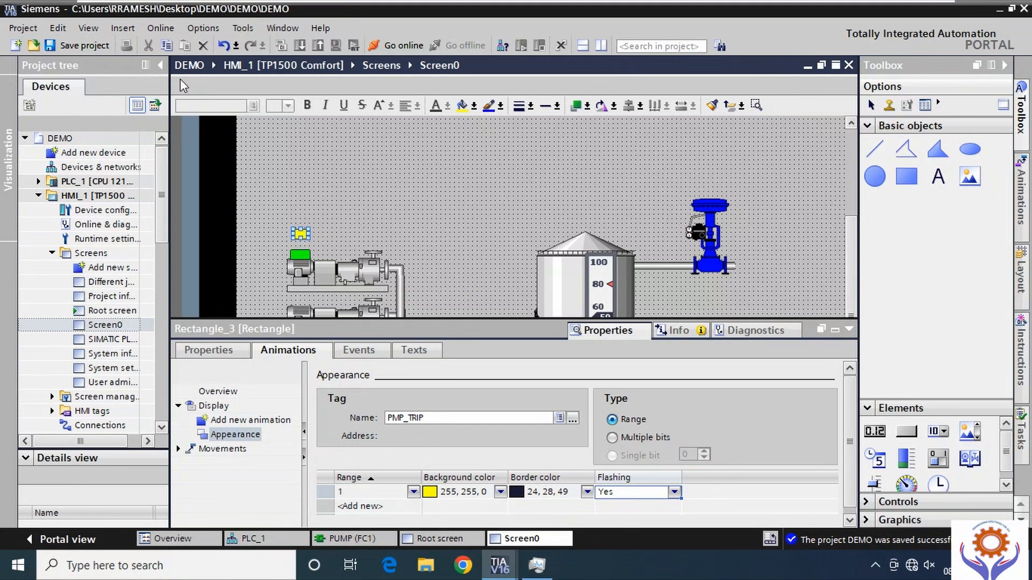
pyautogui.click(93, 44)
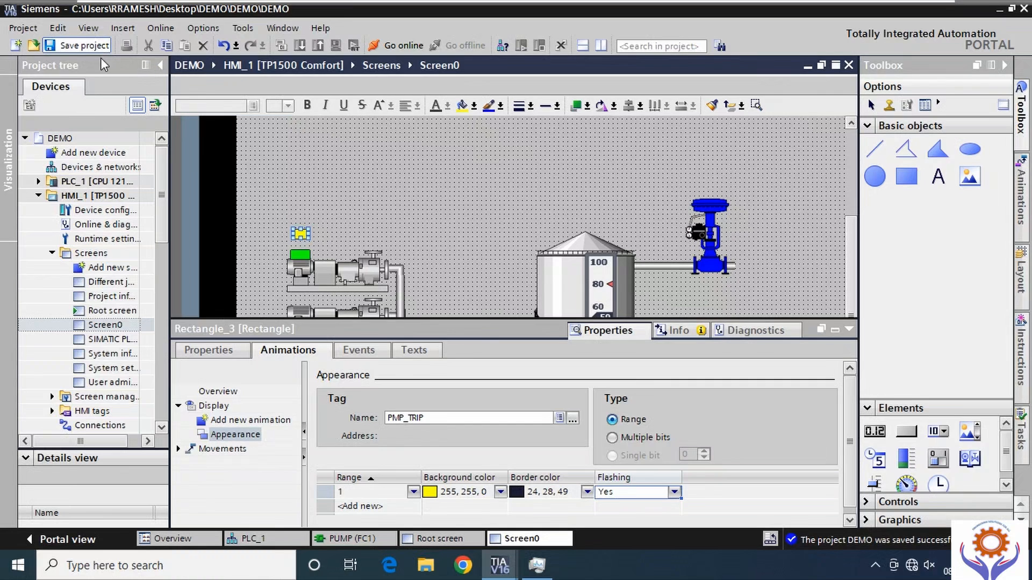
# - Collapse the animation settings and move the green rectangle down onto the top pump's motor
pyautogui.click(848, 330)
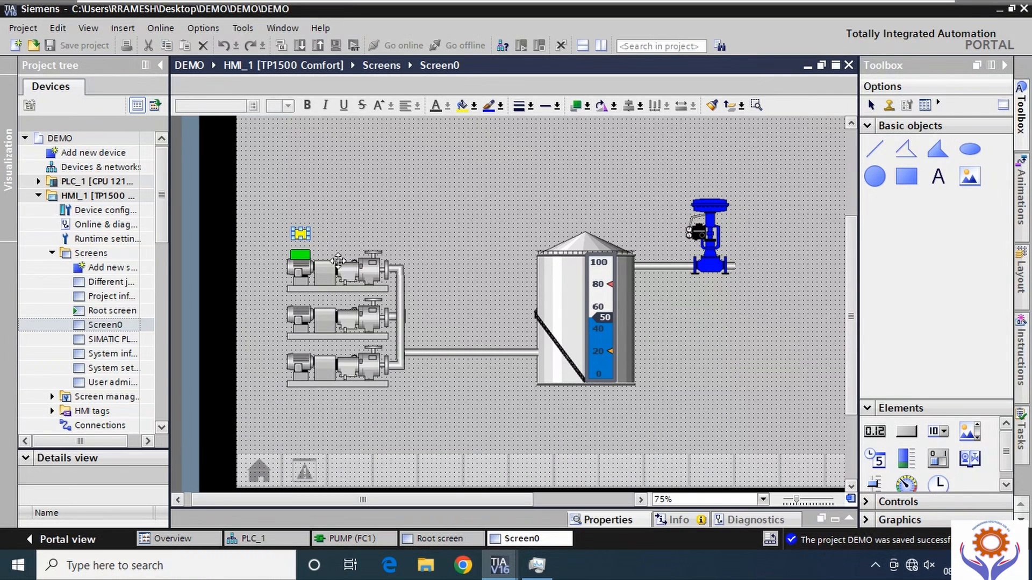
pyautogui.click(326, 235)
pyautogui.moveTo(295, 255); pyautogui.dragTo(299, 274)
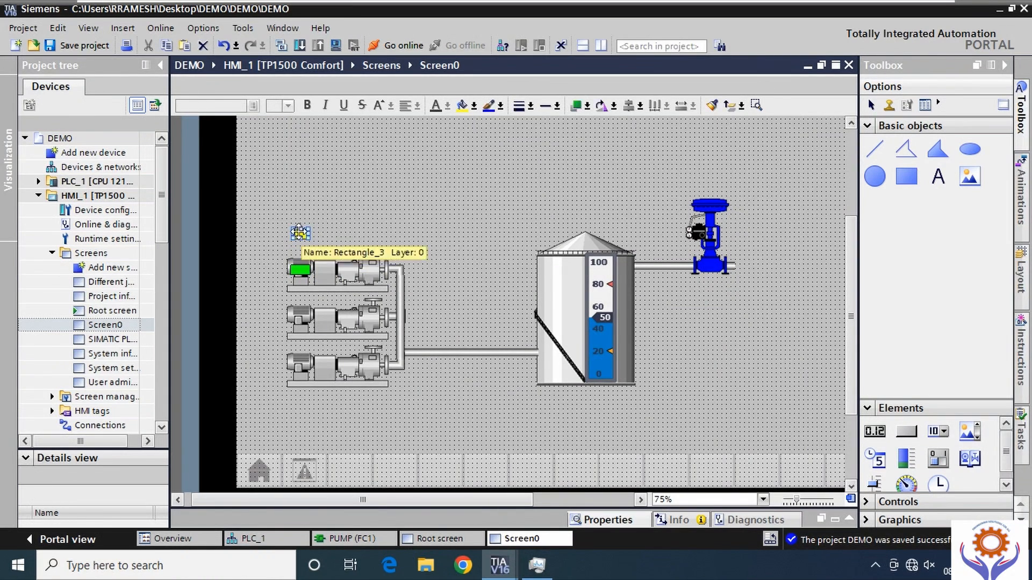
# - Move the yellow rectangle onto the top pump's motor so it covers the green rectangle
pyautogui.moveTo(301, 232); pyautogui.dragTo(300, 270)
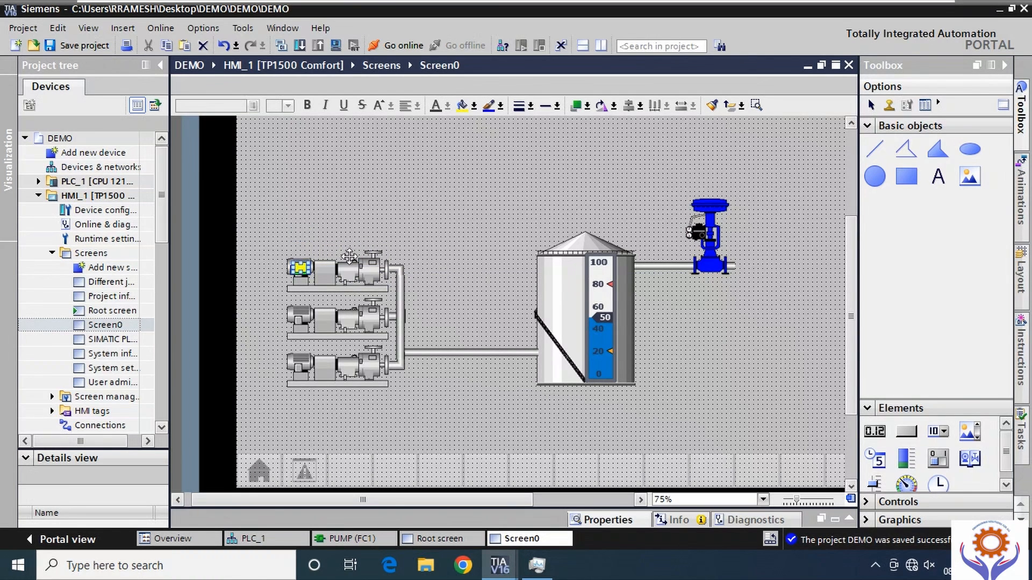
pyautogui.click(296, 269)
pyautogui.click(462, 286)
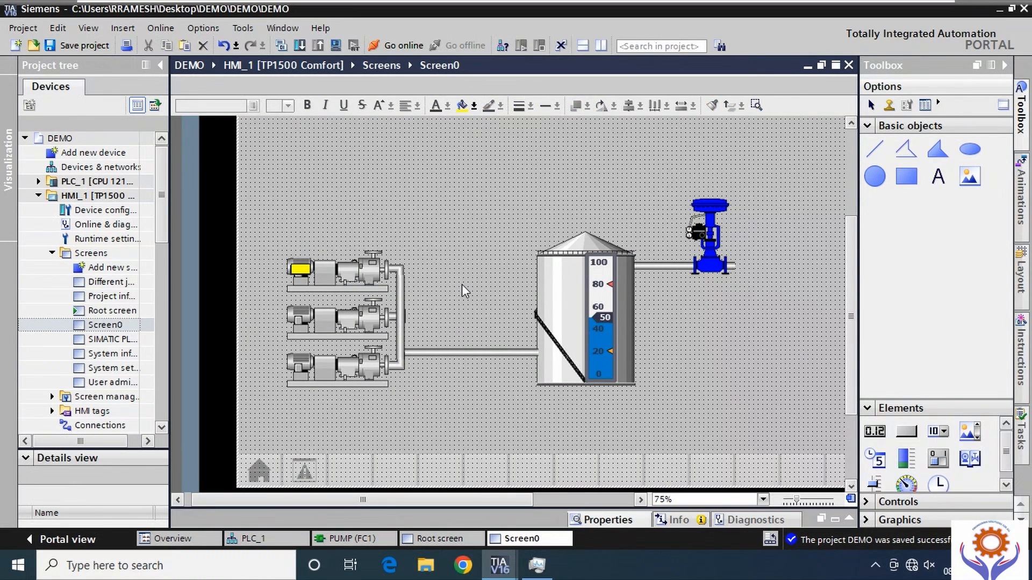
# - Place an I/O field just above the tank roof and open its general properties
pyautogui.click(602, 294)
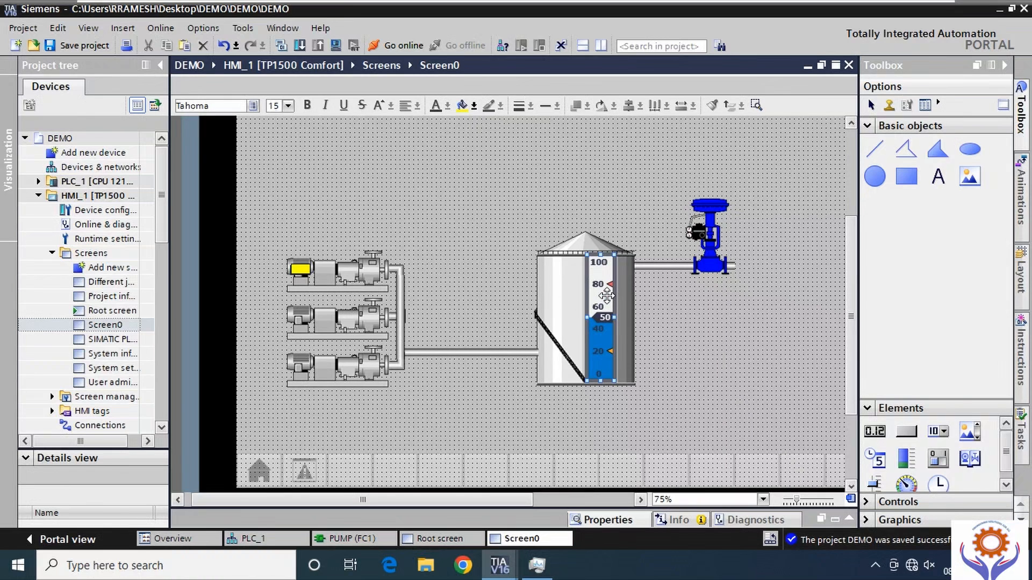
pyautogui.click(878, 436)
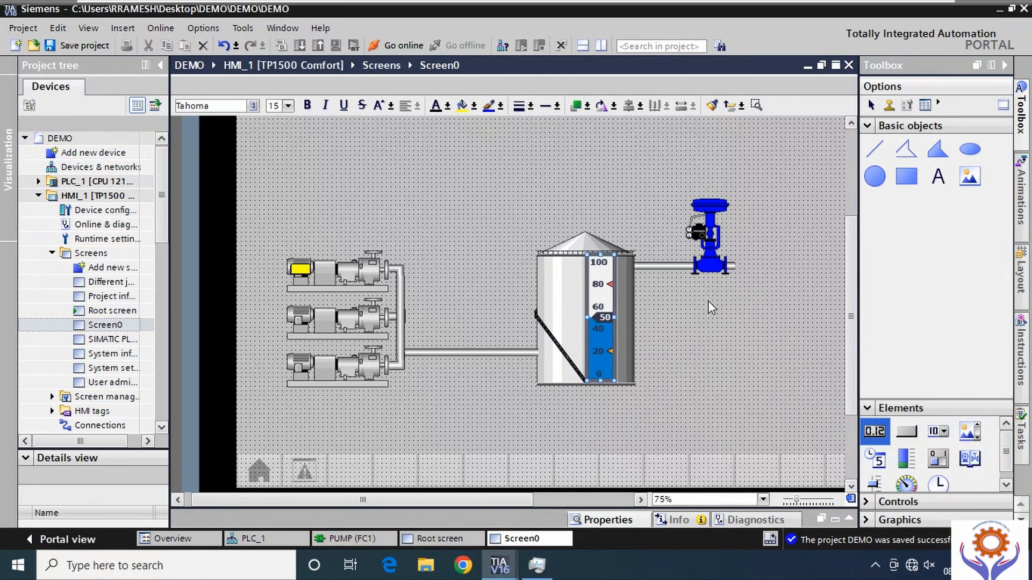
pyautogui.click(563, 208)
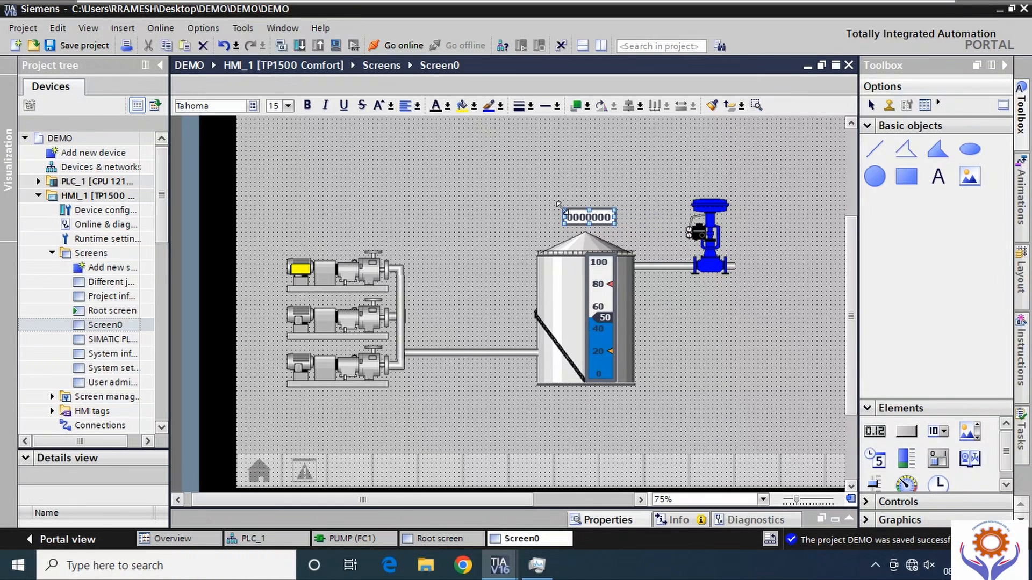
pyautogui.doubleClick(600, 217)
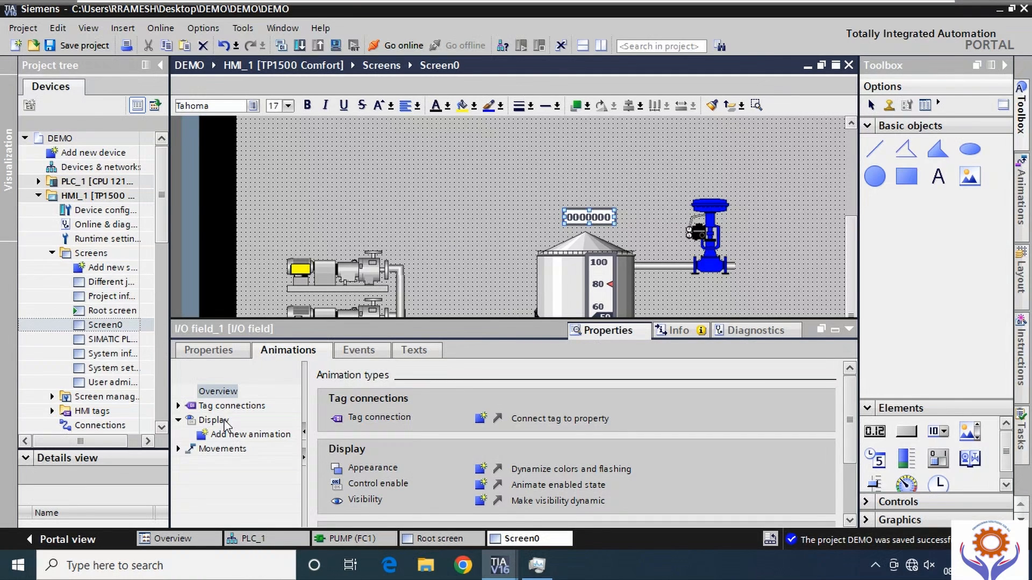
pyautogui.click(213, 406)
pyautogui.doubleClick(212, 406)
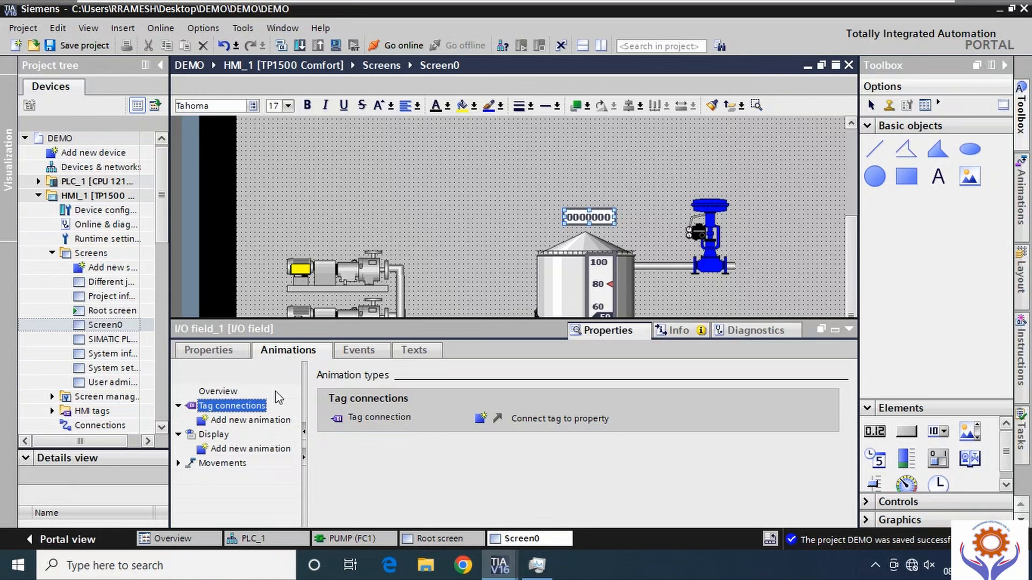
pyautogui.click(209, 352)
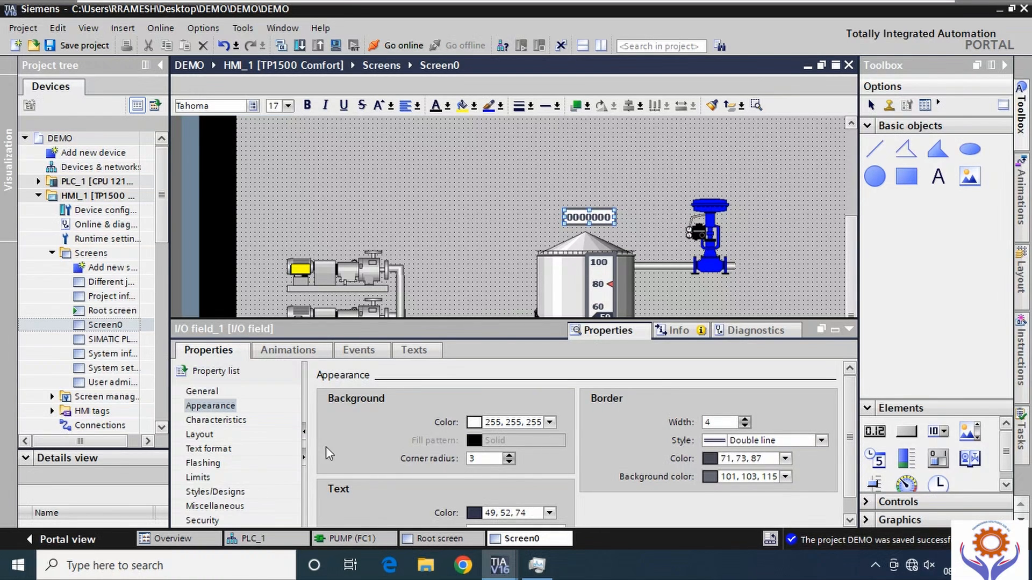
pyautogui.click(216, 396)
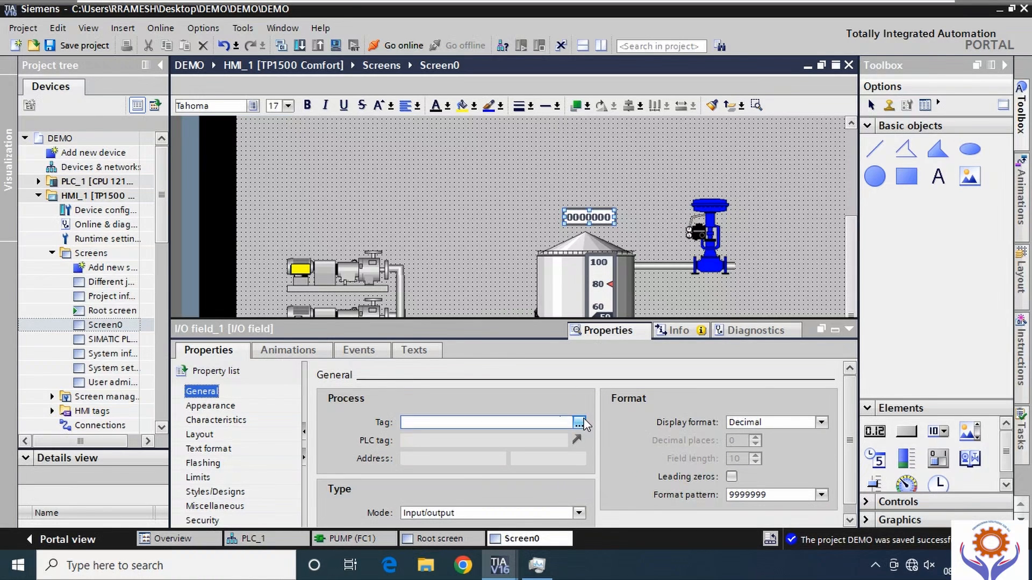
# - Assign the PLC tag TANK_LEVEL from the default tag table to the I/O field above the tank
pyautogui.click(580, 424)
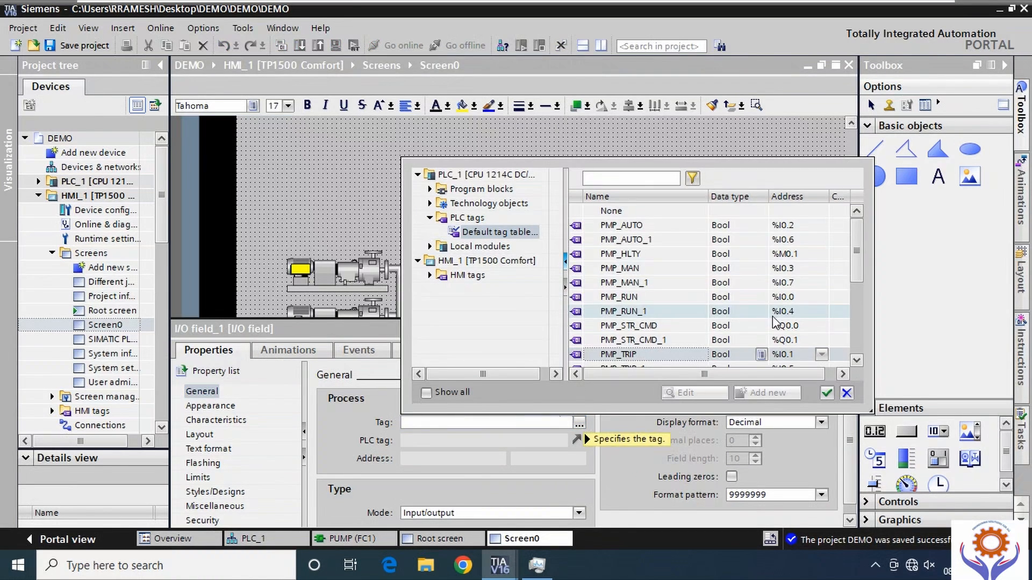
pyautogui.moveTo(856, 266); pyautogui.dragTo(856, 311)
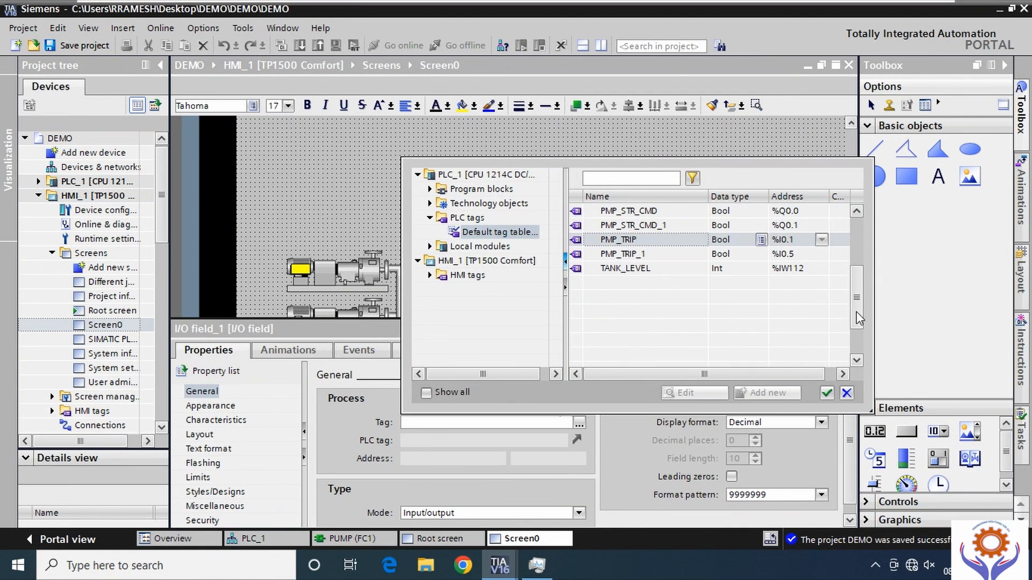
pyautogui.click(638, 271)
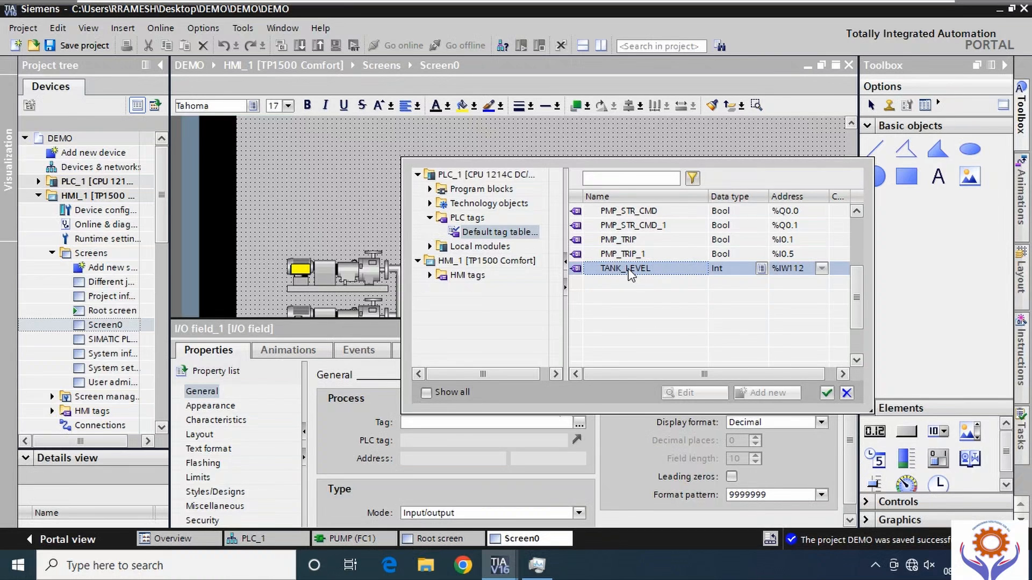
pyautogui.doubleClick(629, 270)
pyautogui.write('TANK_LEVEL')
pyautogui.press('Return')
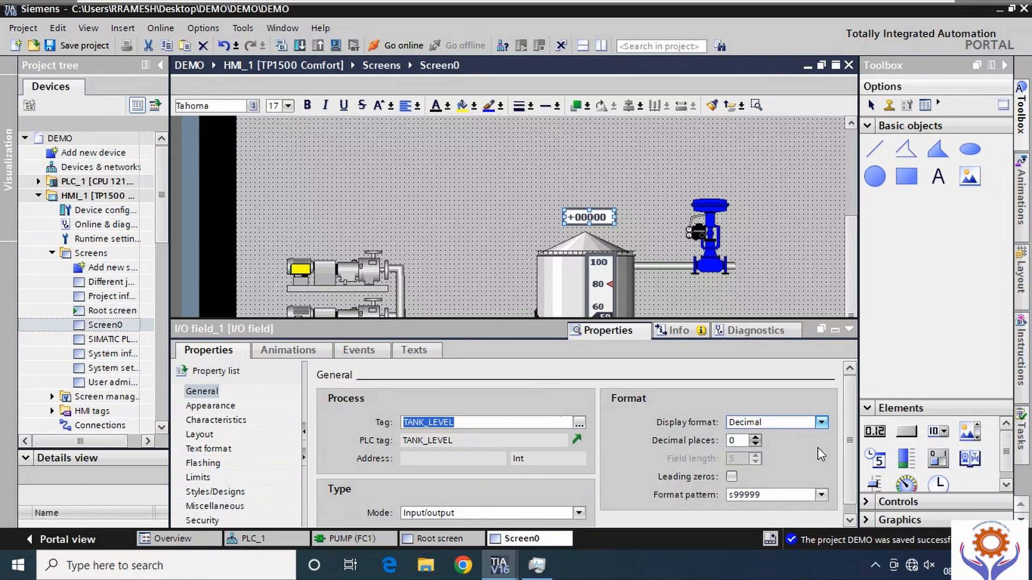
pyautogui.scroll(-1, 850, 453)
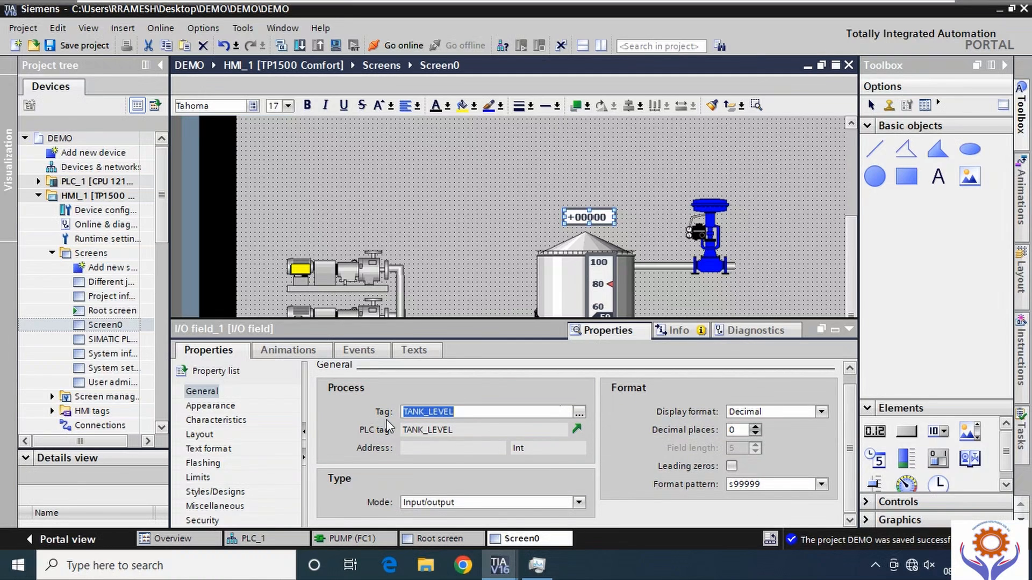
pyautogui.click(218, 407)
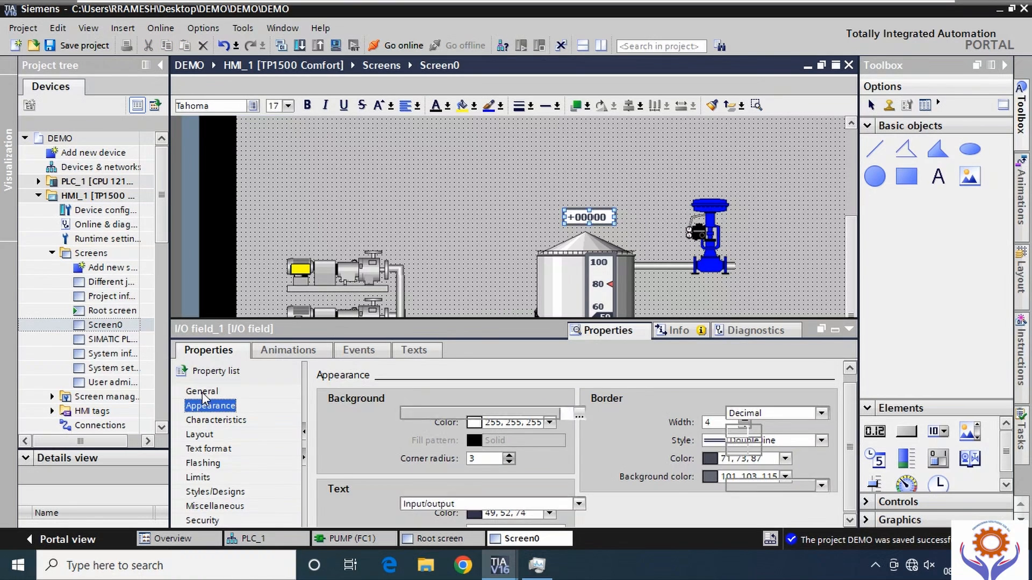
pyautogui.click(202, 392)
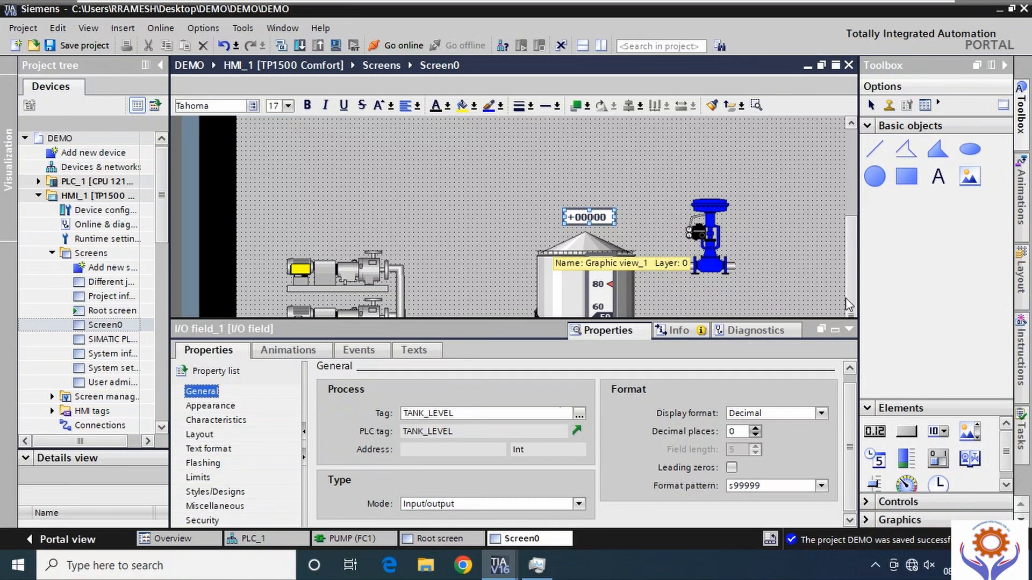
pyautogui.click(849, 331)
# - Set the PLC tag TANK_LEVEL as the process tag of the tank's level bar
pyautogui.click(610, 277)
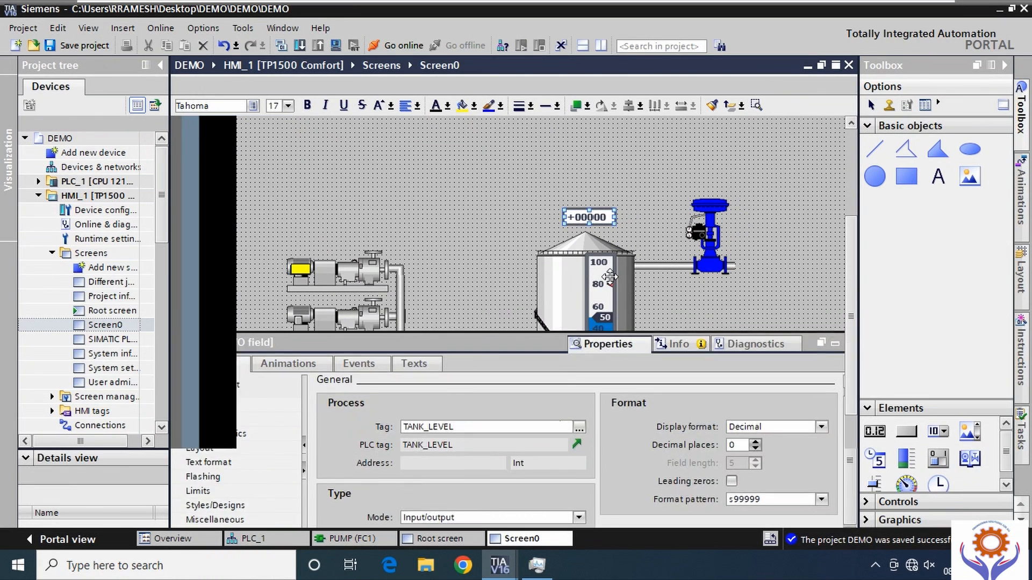
pyautogui.doubleClick(599, 283)
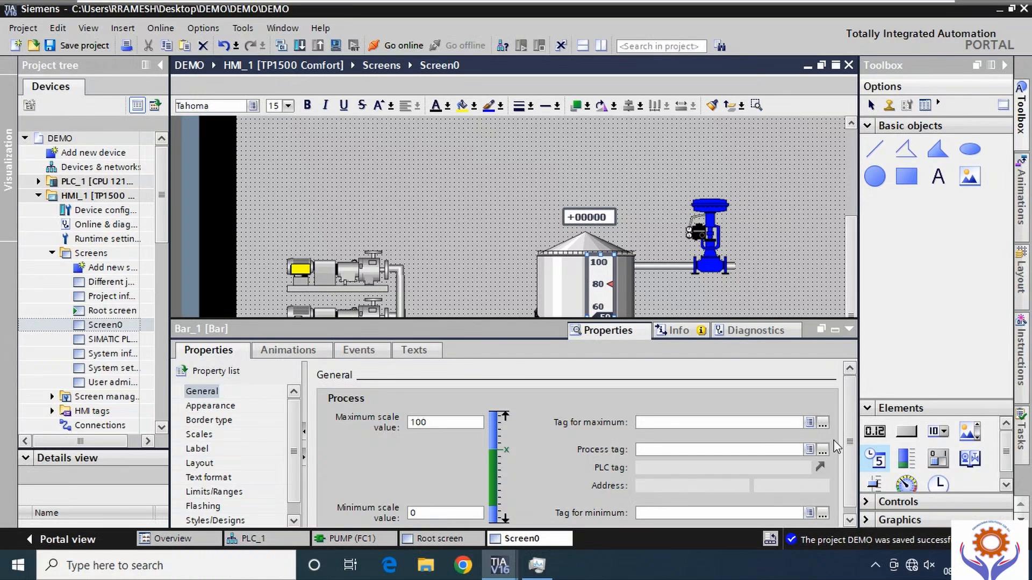
pyautogui.click(824, 452)
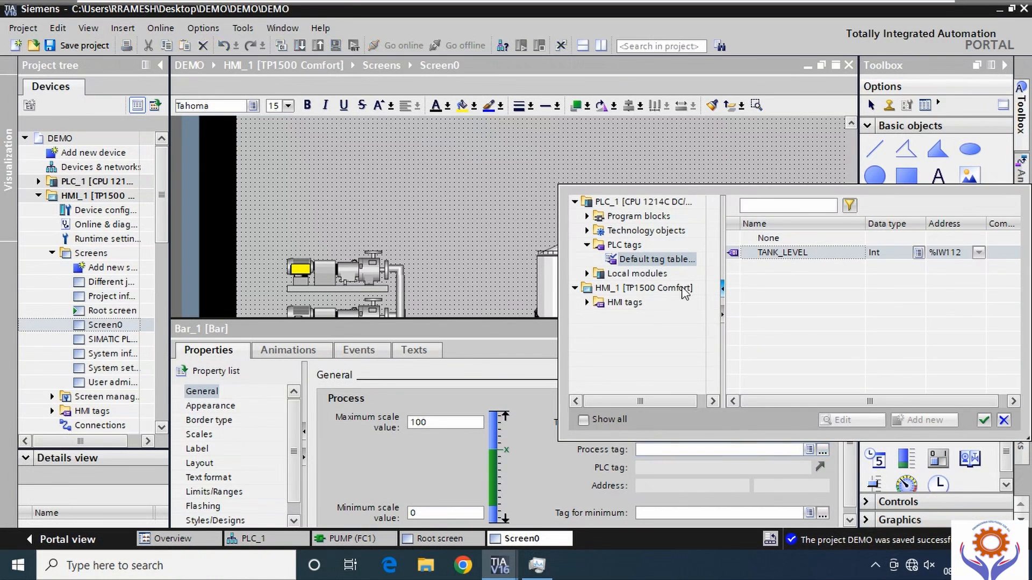
pyautogui.doubleClick(759, 253)
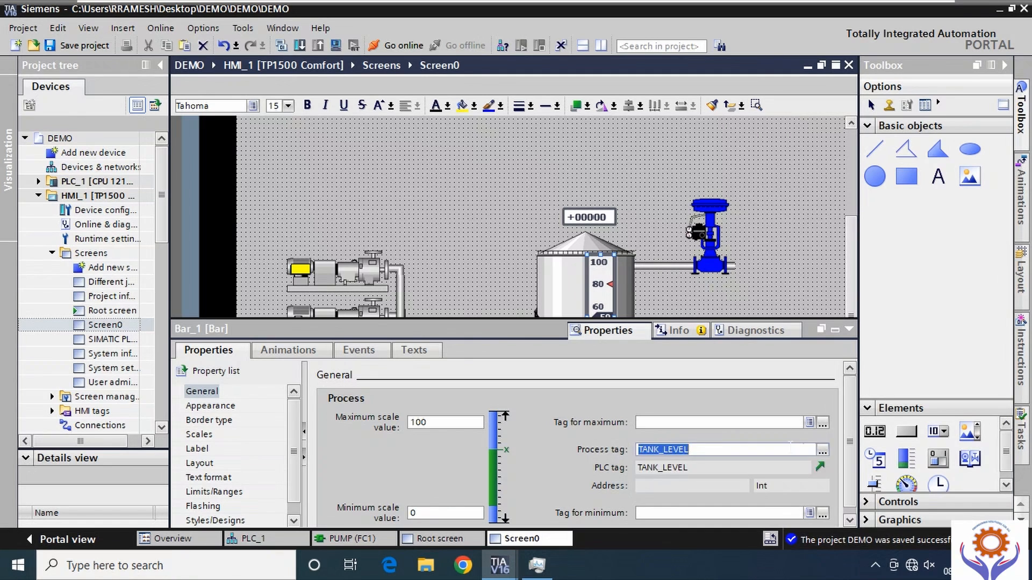
pyautogui.moveTo(848, 430); pyautogui.dragTo(850, 466)
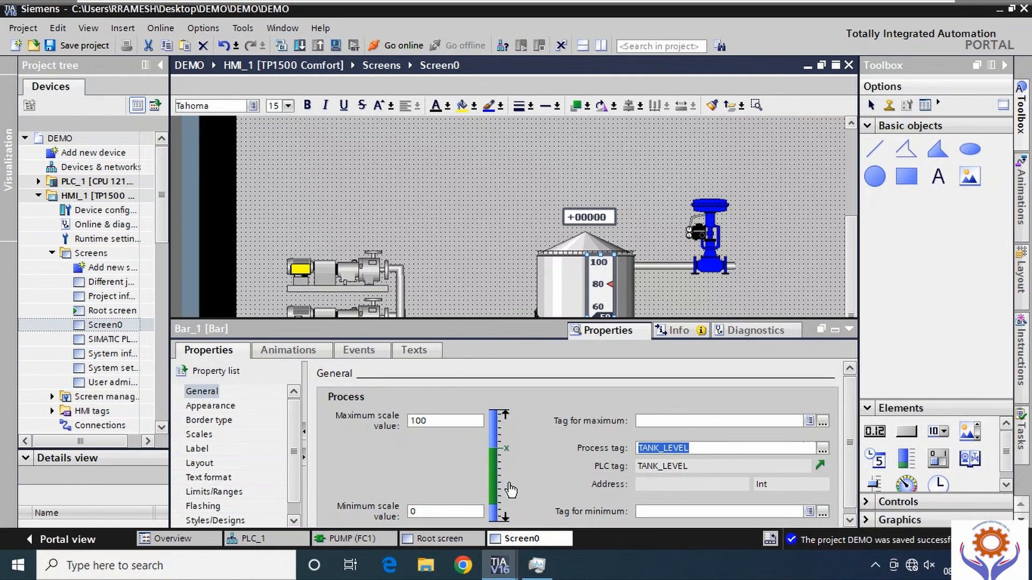
# - Set the tank level bar's maximum scale value to 10 and save the project
pyautogui.click(430, 421)
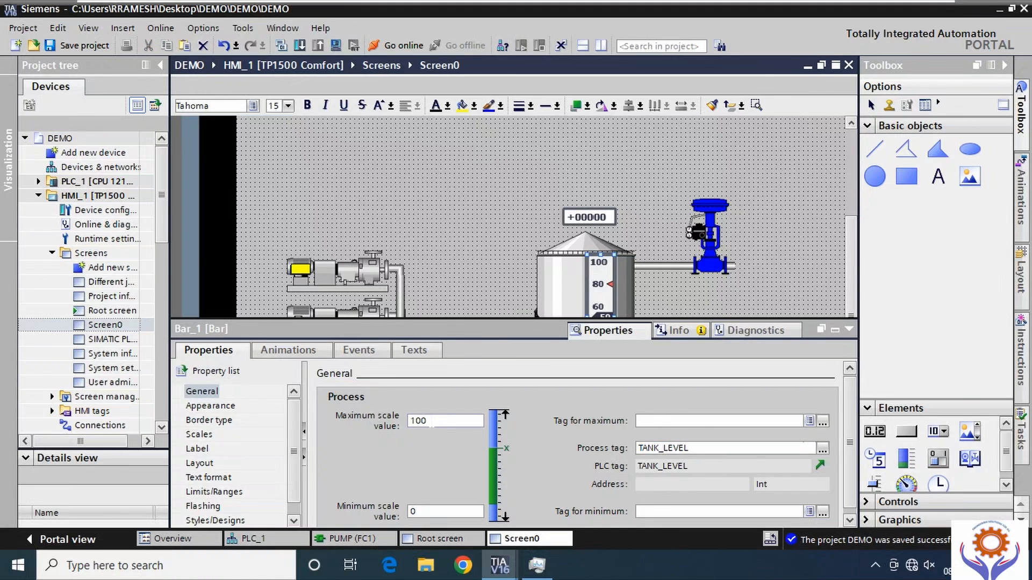
pyautogui.press('BackSpace')
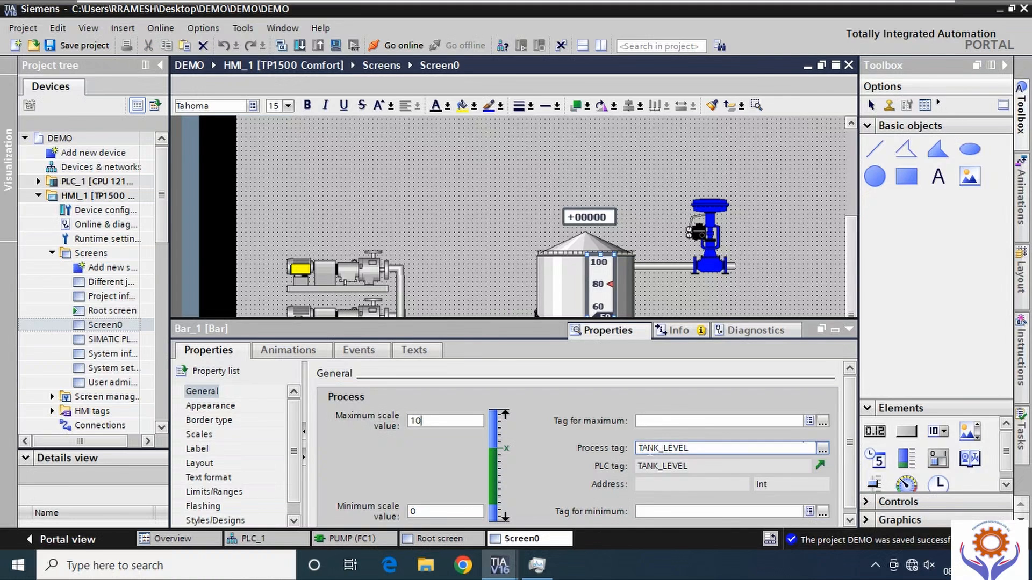
pyautogui.click(654, 424)
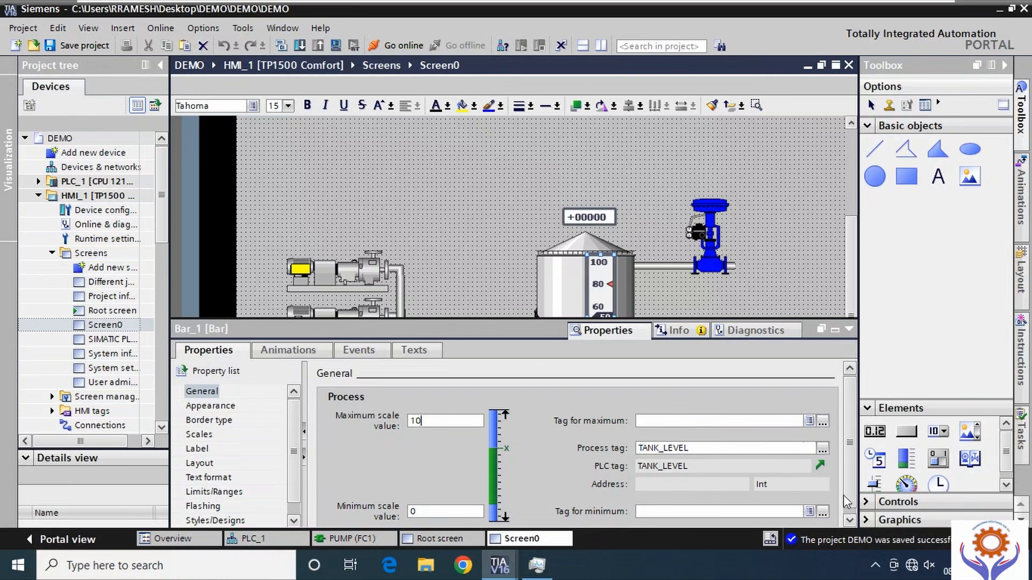
pyautogui.scroll(-1, 848, 490)
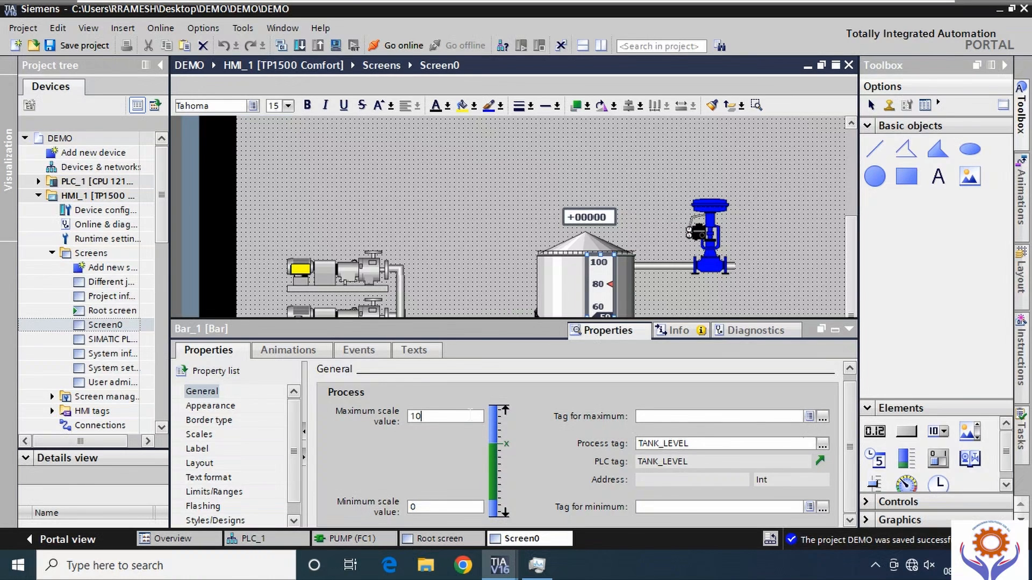
pyautogui.click(196, 408)
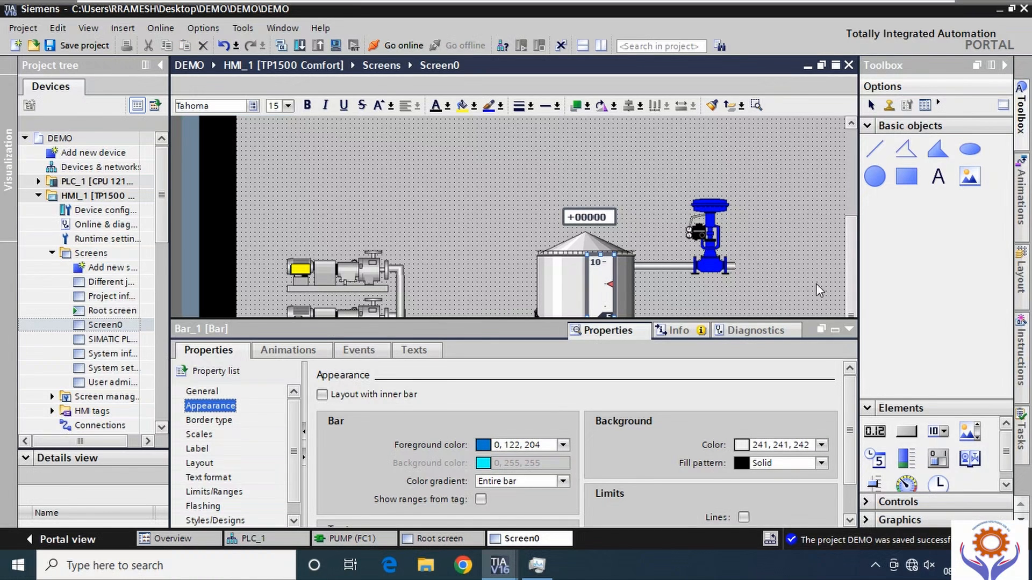
pyautogui.moveTo(850, 223); pyautogui.dragTo(854, 262)
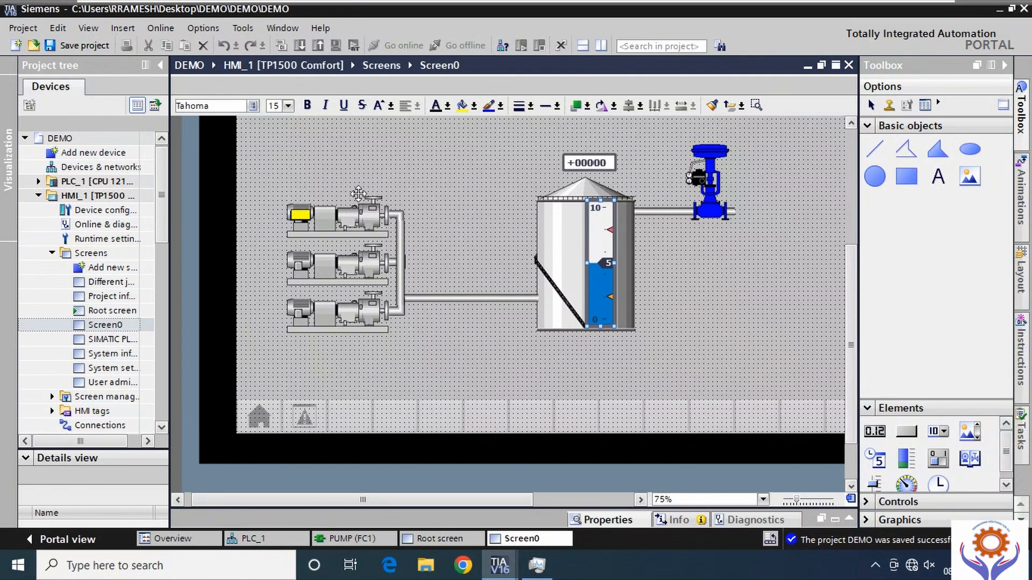
pyautogui.click(52, 44)
# - Examine the blue valve graphic's general properties and the compile messages
pyautogui.click(710, 179)
pyautogui.doubleClick(710, 179)
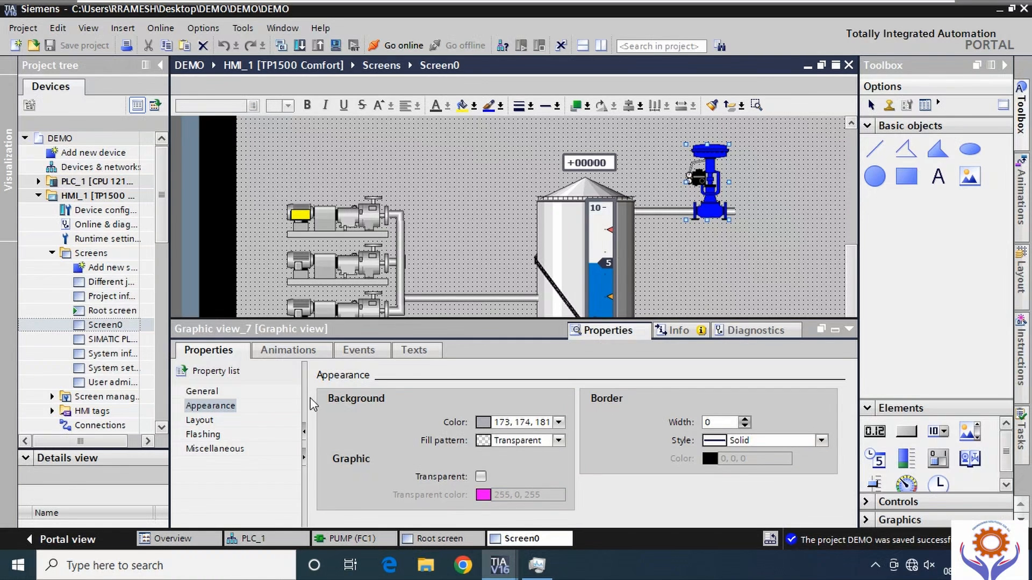
pyautogui.click(201, 393)
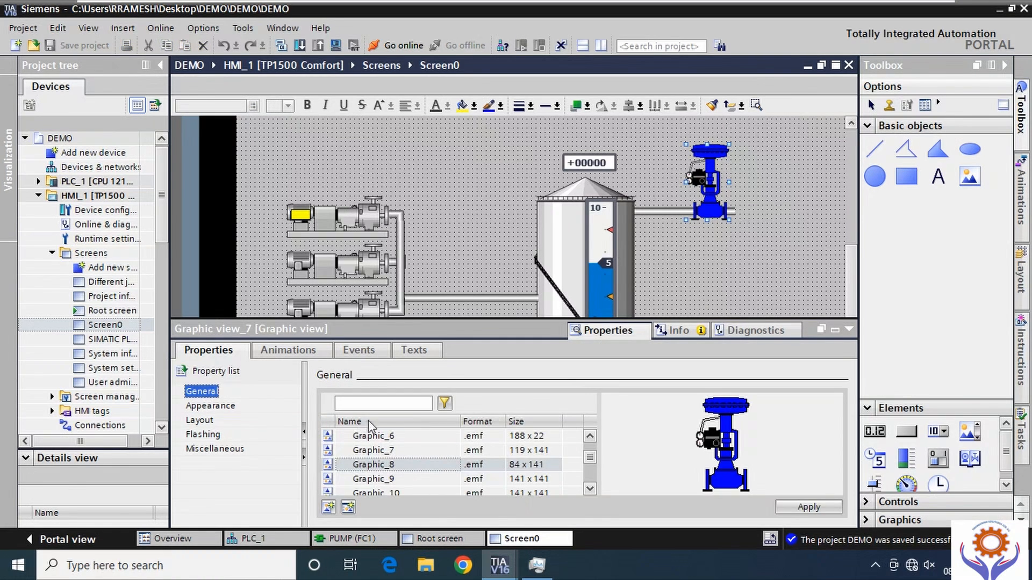
pyautogui.click(690, 335)
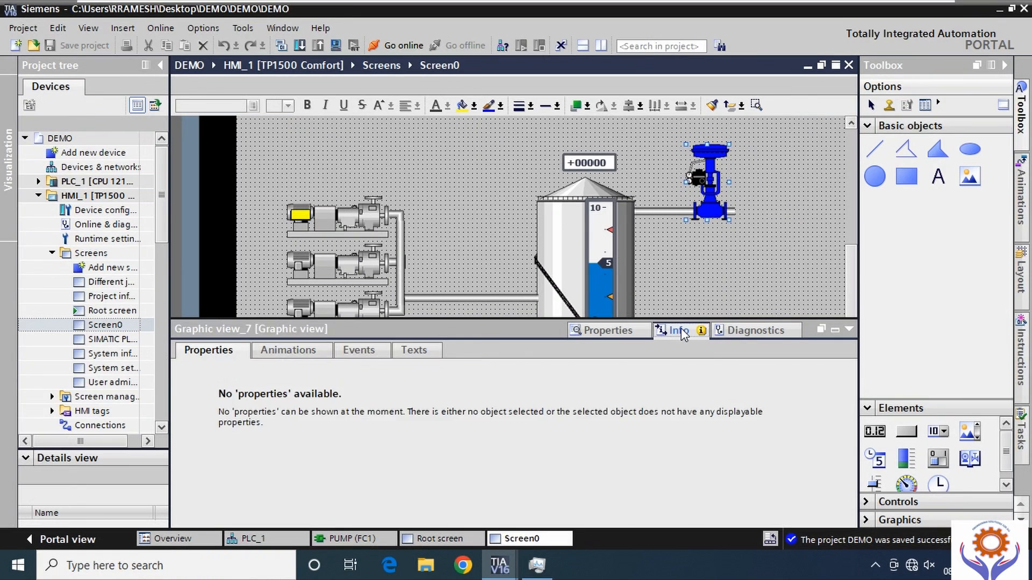
pyautogui.click(753, 331)
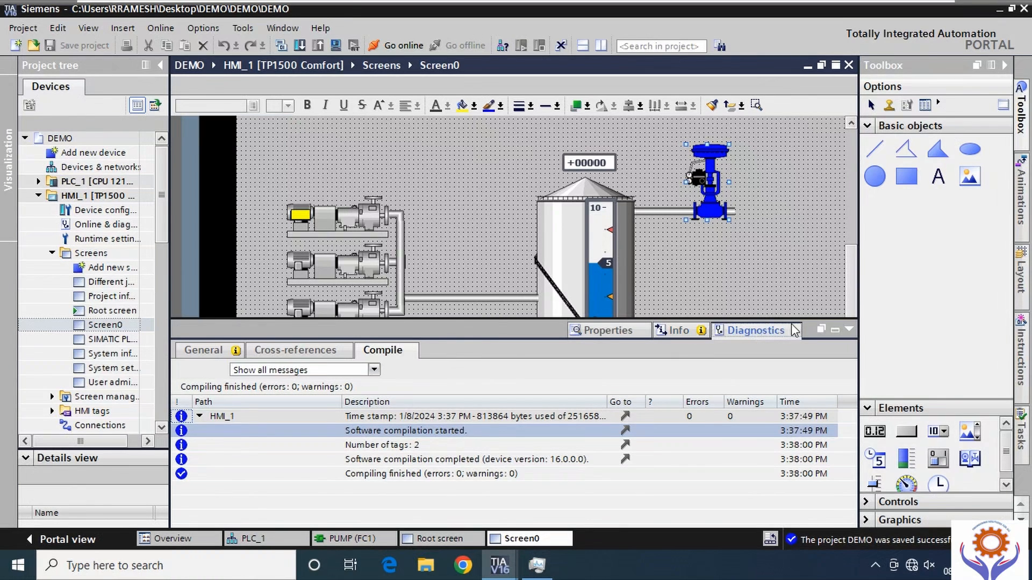
pyautogui.click(850, 331)
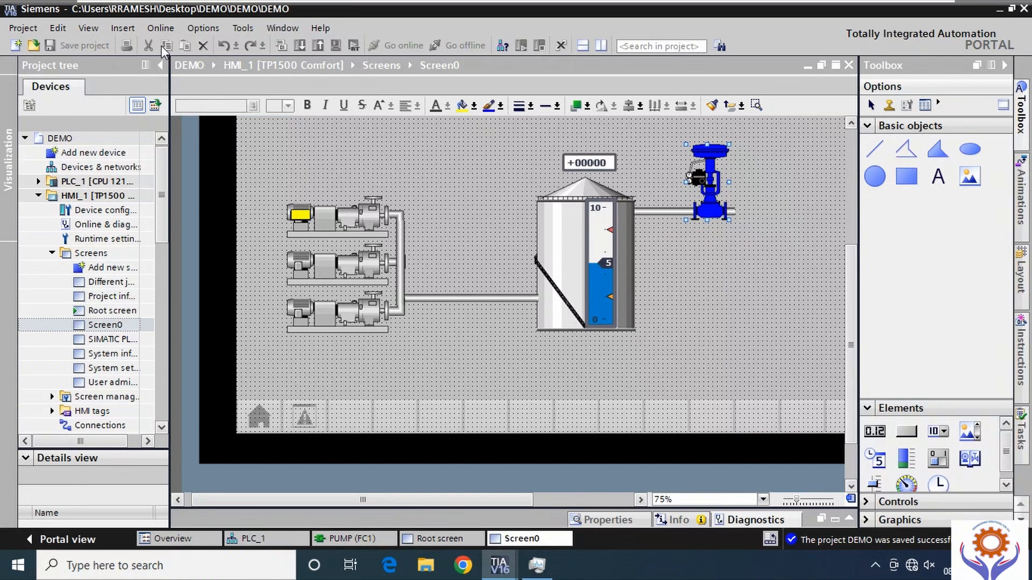
# - Start the simulation of HMI_1 and open Screen0 from the root screen in the runtime
pyautogui.click(108, 196)
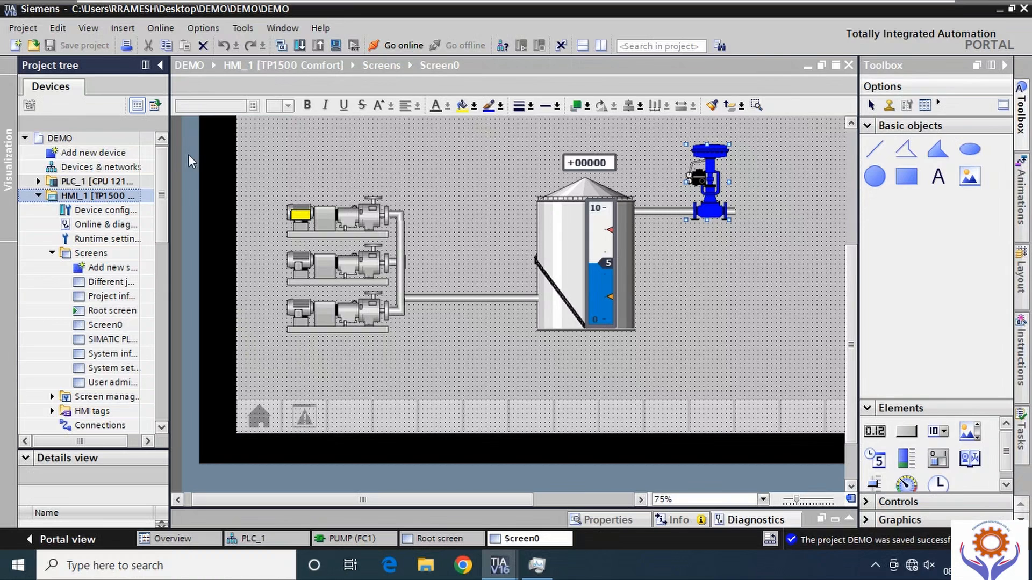
pyautogui.click(337, 45)
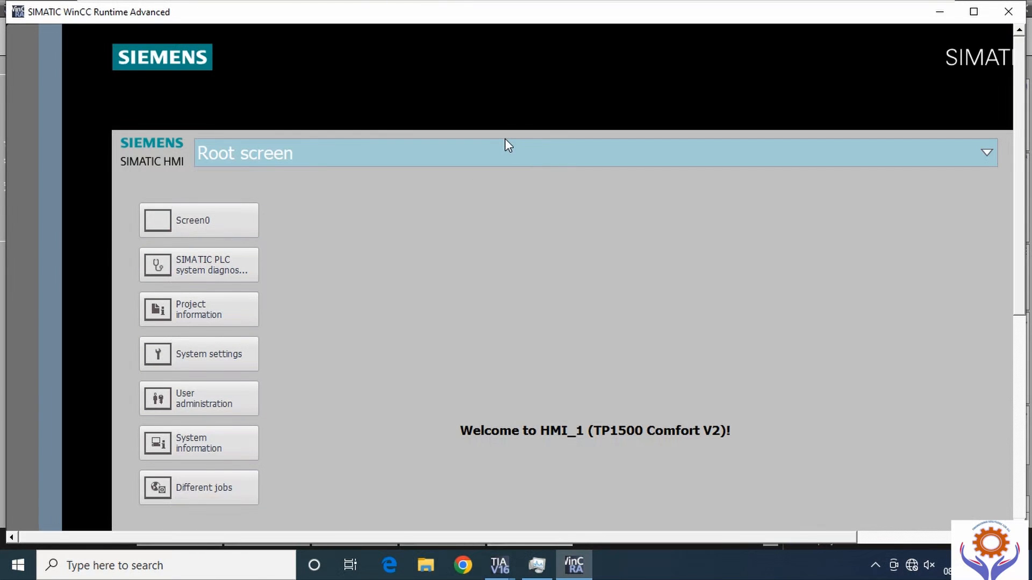
pyautogui.click(505, 141)
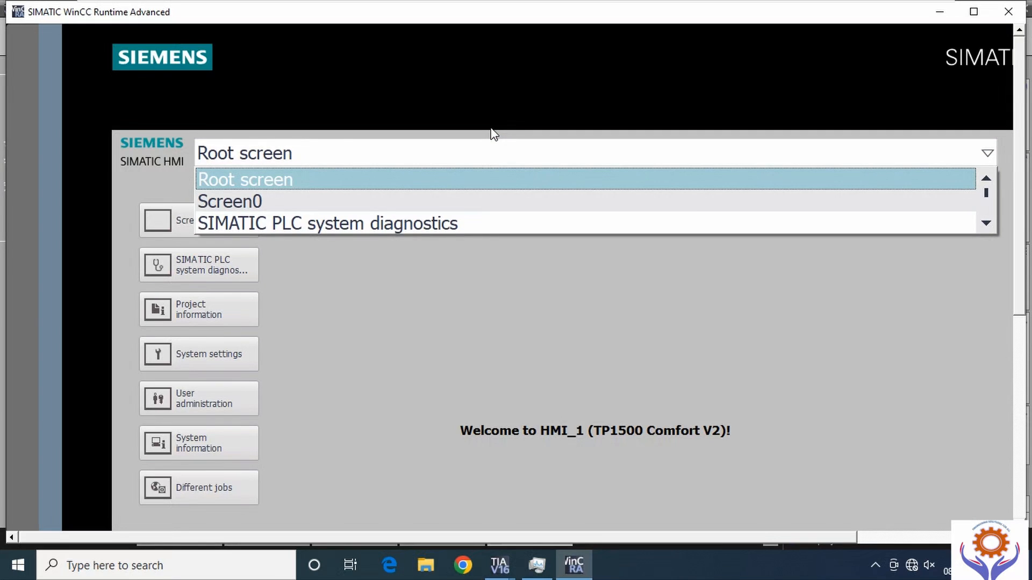
pyautogui.click(492, 135)
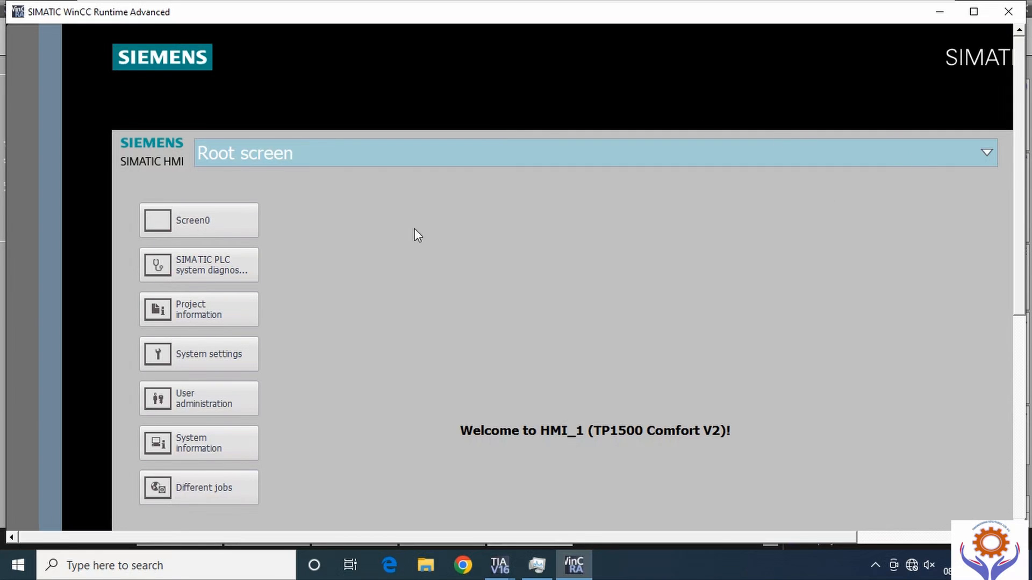
pyautogui.click(214, 221)
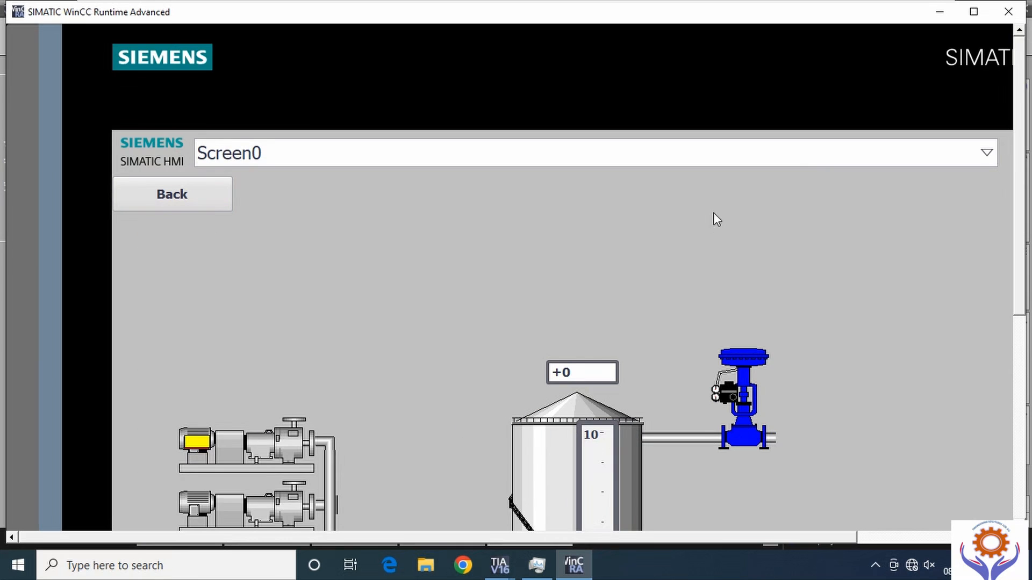
# - Check the tank level I/O field, level bar and pumps on Screen0 in the runtime, cancelling any value entry
pyautogui.moveTo(1019, 91); pyautogui.dragTo(1026, 212)
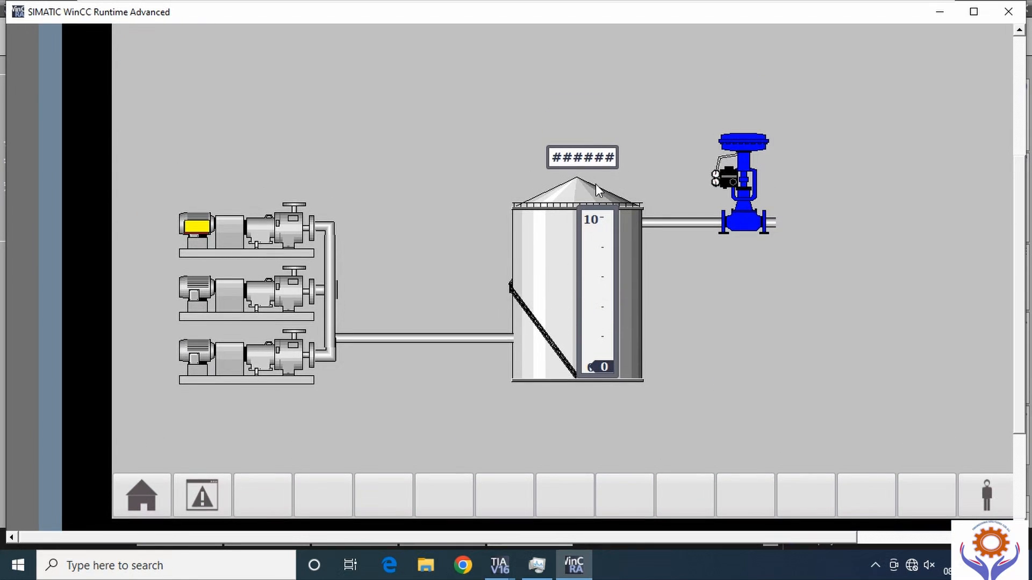
pyautogui.click(577, 161)
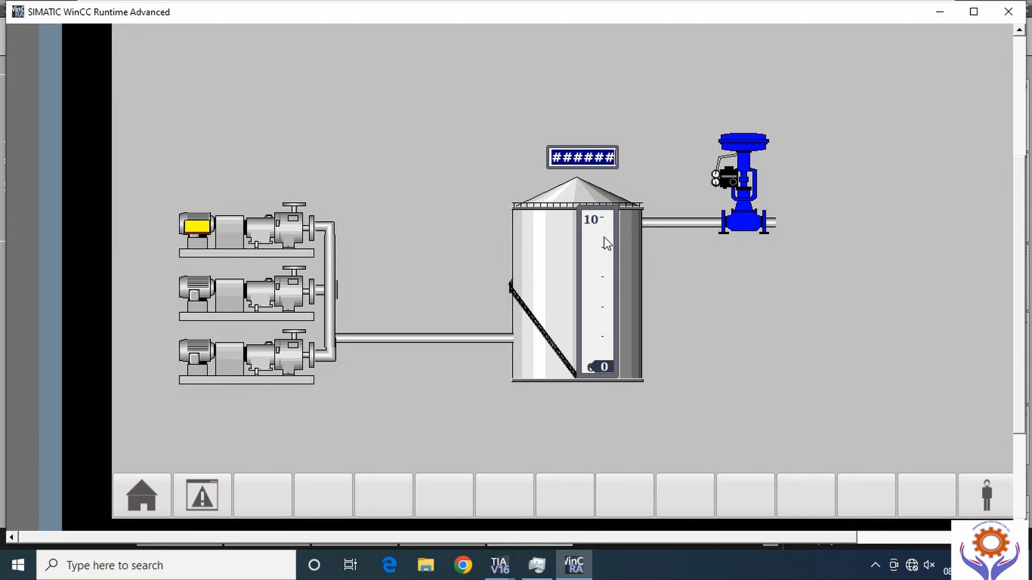
pyautogui.click(194, 228)
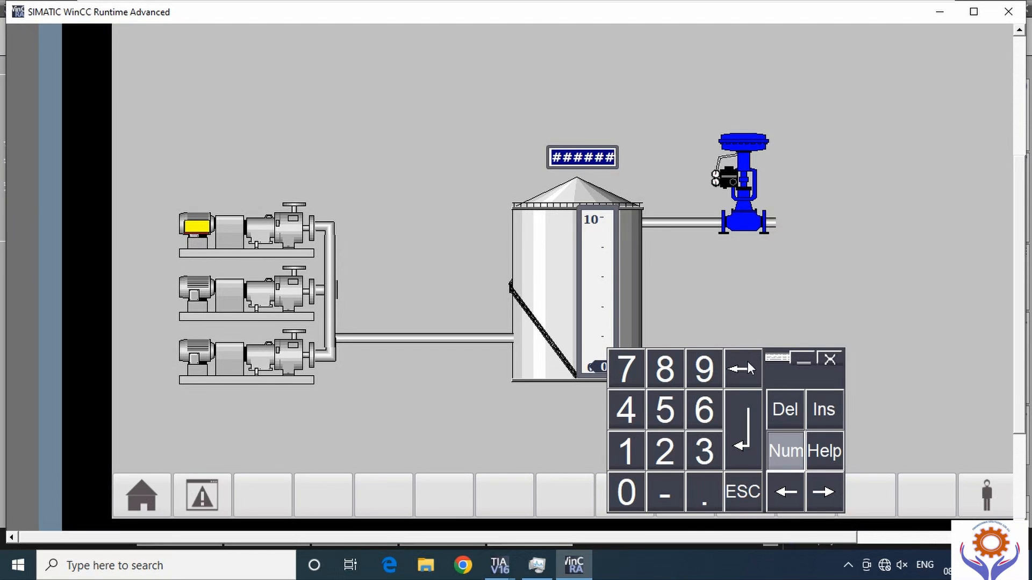
pyautogui.click(747, 492)
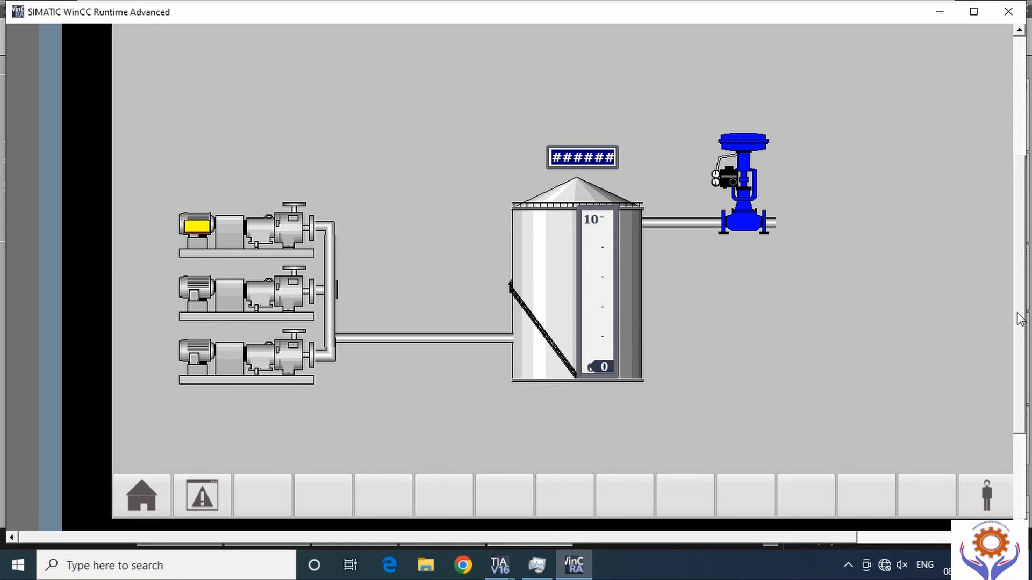
pyautogui.moveTo(1020, 319); pyautogui.dragTo(1018, 277)
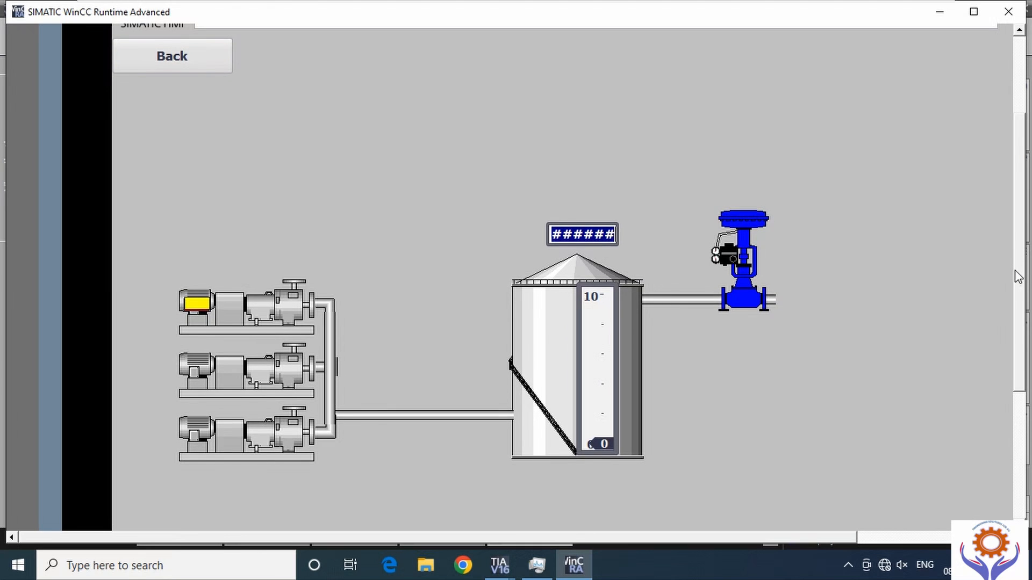
# - Switch back to the DEMO project in TIA Portal, collapse the compile messages, and expand PLC_1 in the project tree
pyautogui.click(501, 566)
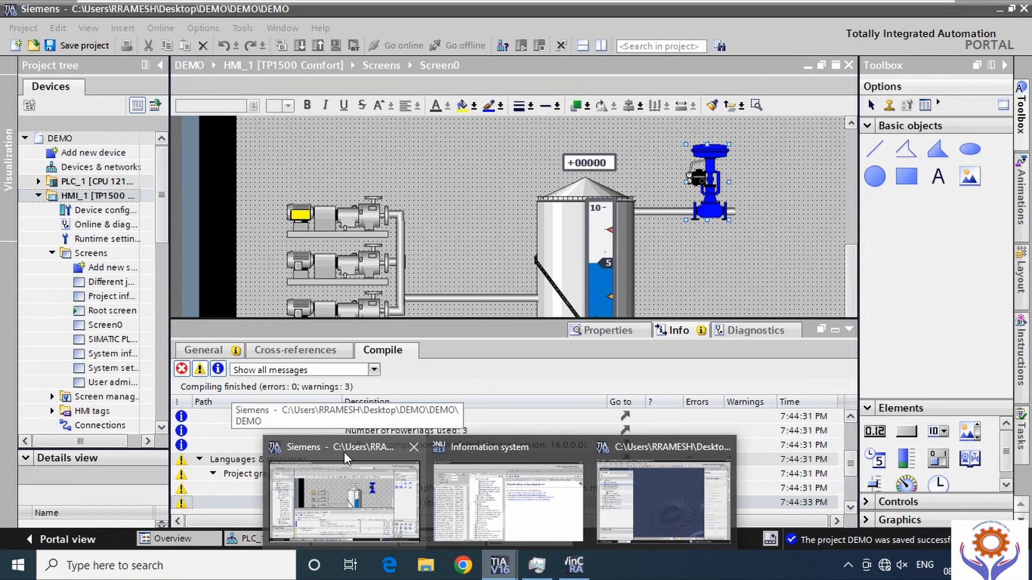
pyautogui.click(344, 453)
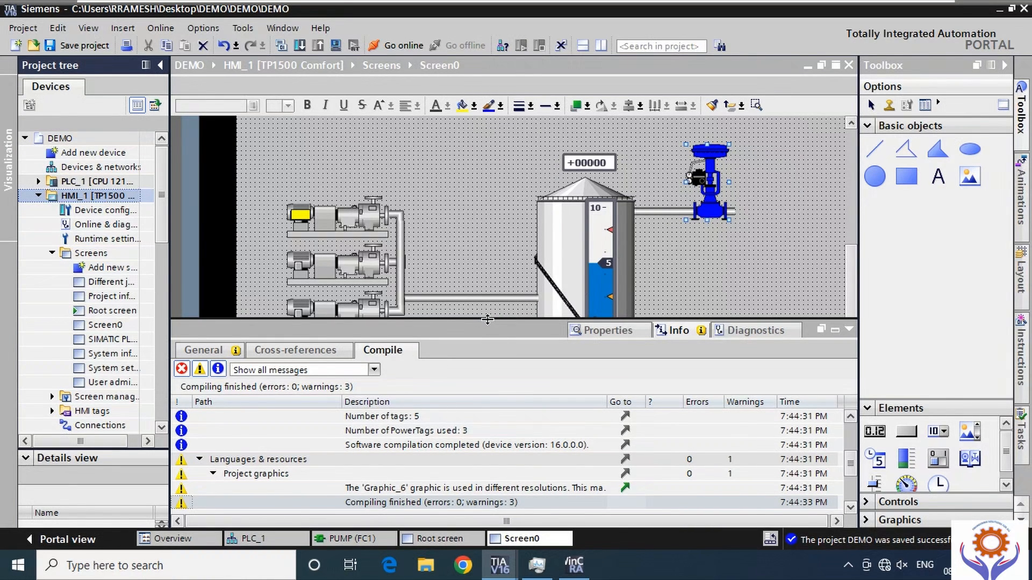
pyautogui.moveTo(487, 319); pyautogui.dragTo(492, 432)
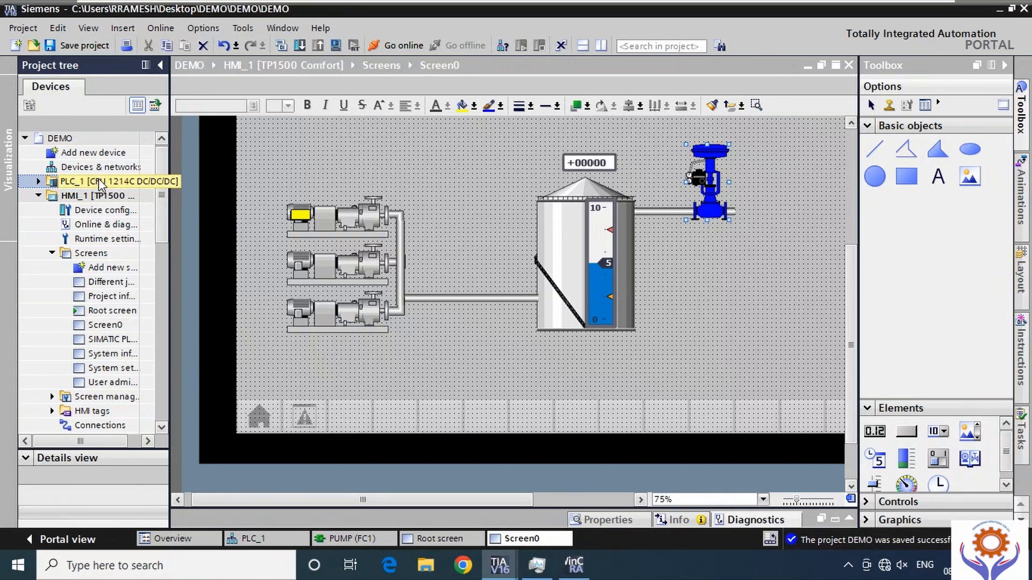
pyautogui.click(40, 183)
pyautogui.click(39, 181)
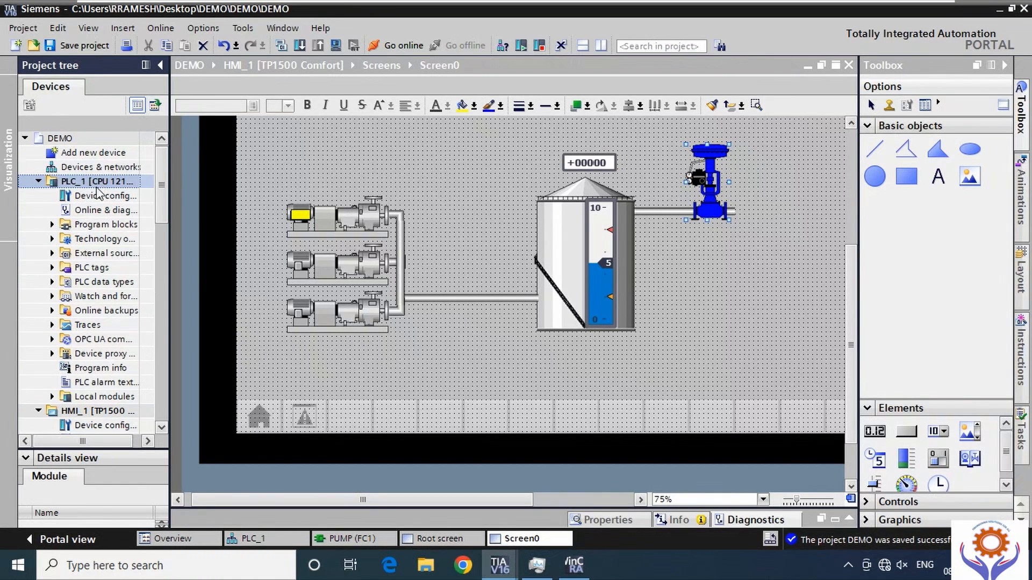
# - Start the simulation of PLC_1, accept disabling the other online interfaces, and move the PLCSIM window off the project tree
pyautogui.press('F2')
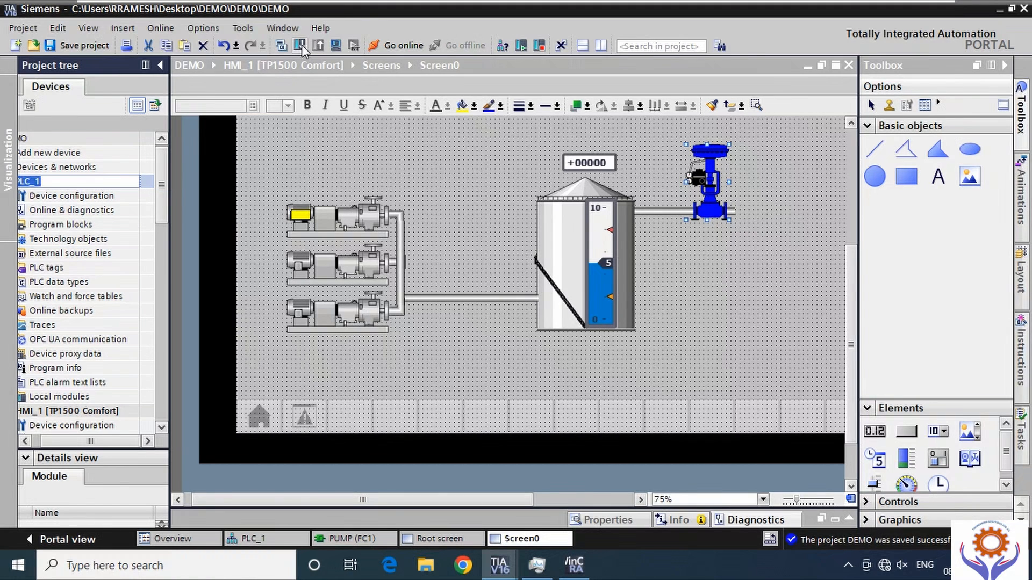
pyautogui.click(229, 198)
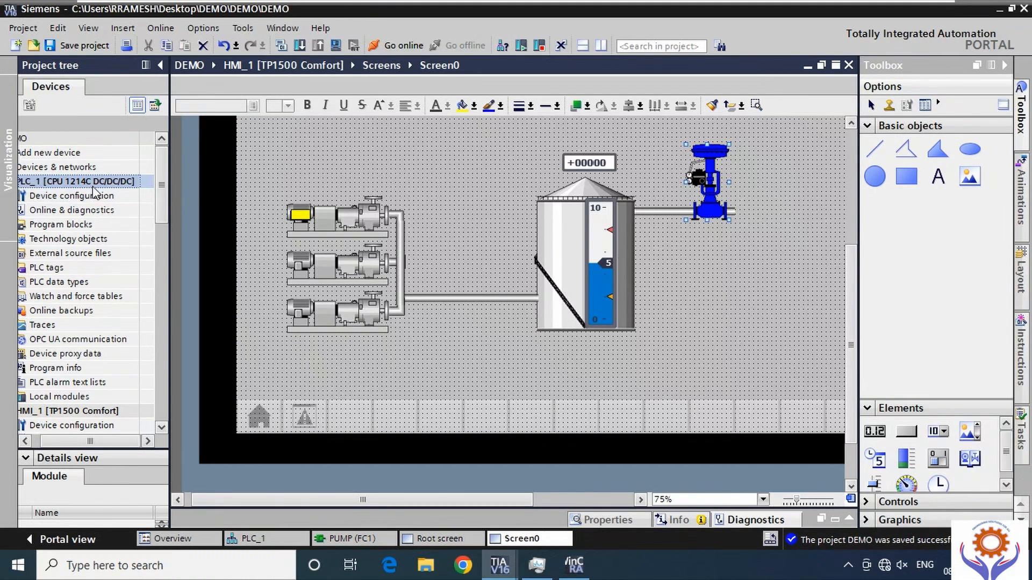
pyautogui.click(335, 46)
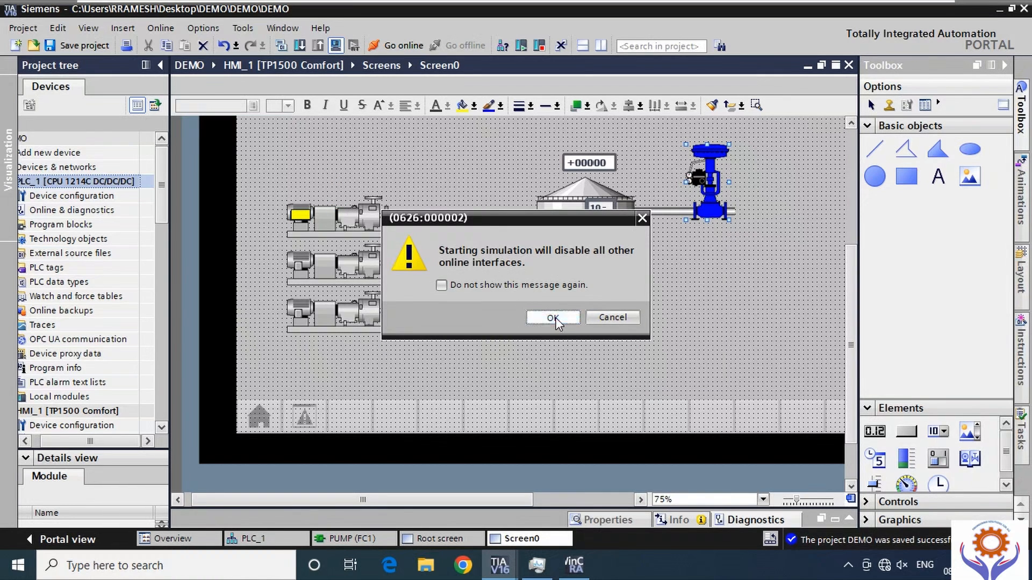
pyautogui.click(554, 319)
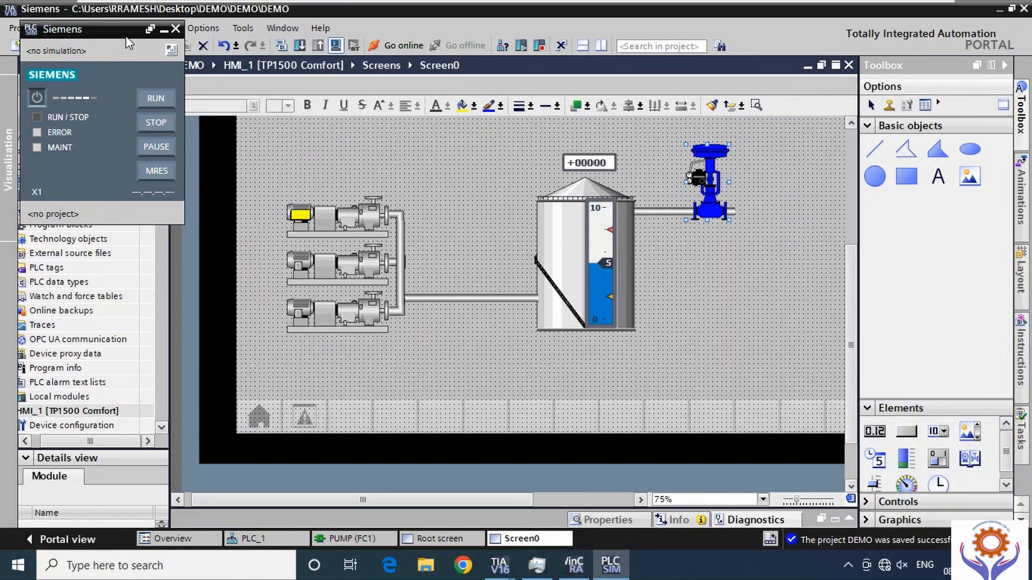
pyautogui.moveTo(127, 42); pyautogui.dragTo(951, 106)
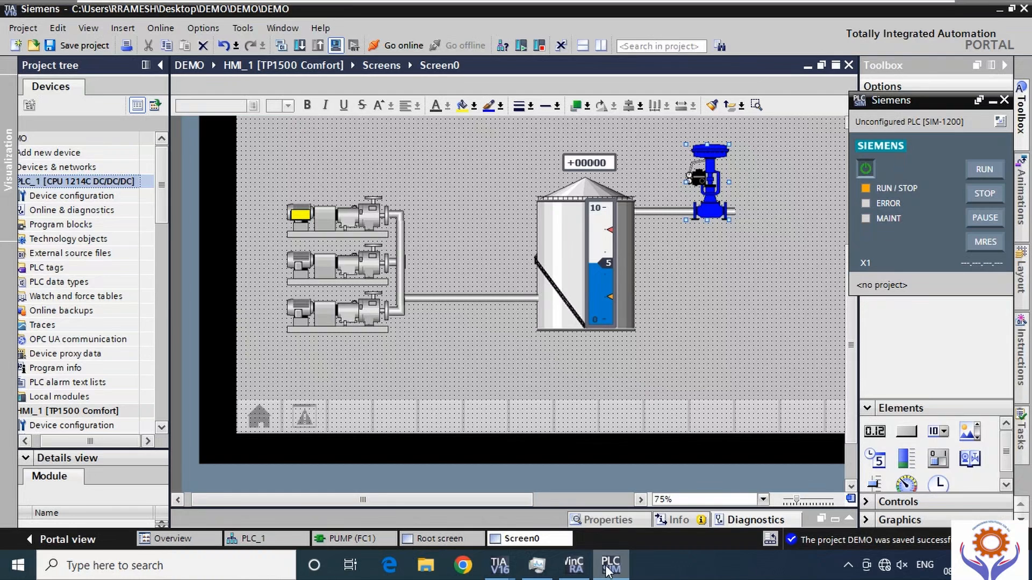
pyautogui.moveTo(608, 568)
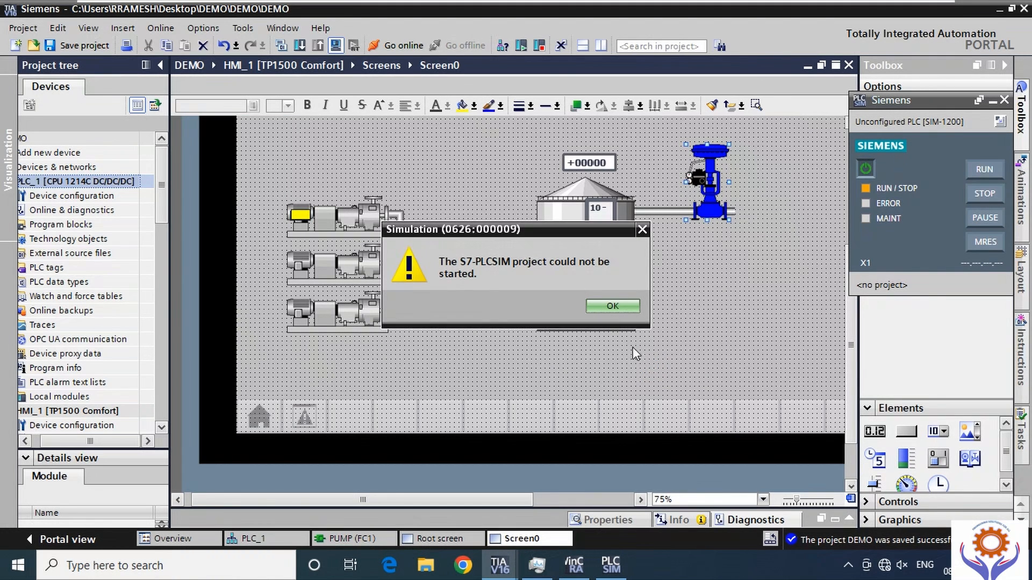
pyautogui.click(610, 310)
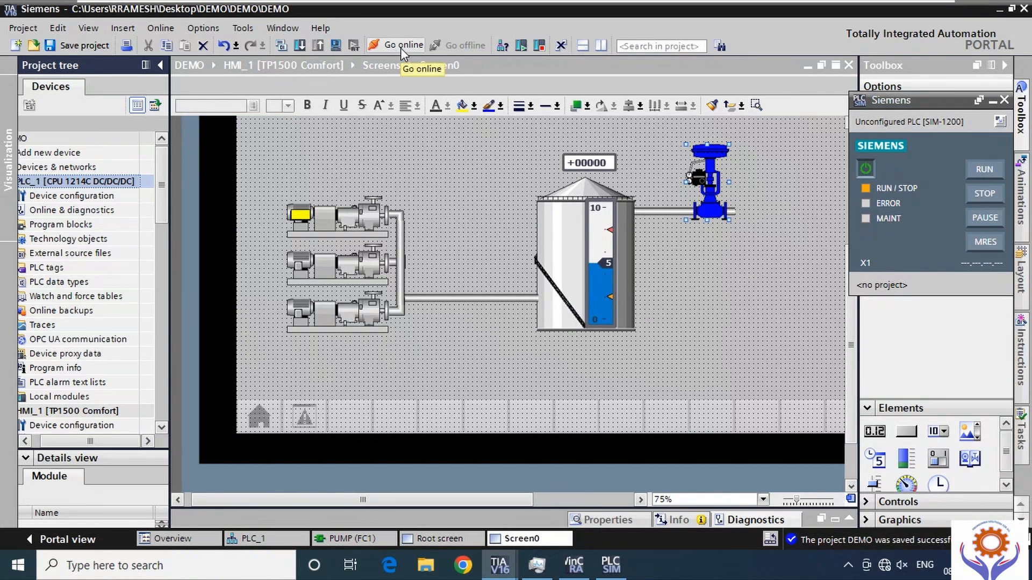
# - Start going online with PLC_1, and bring up the WinCC Runtime and PLCSIM windows
pyautogui.click(377, 46)
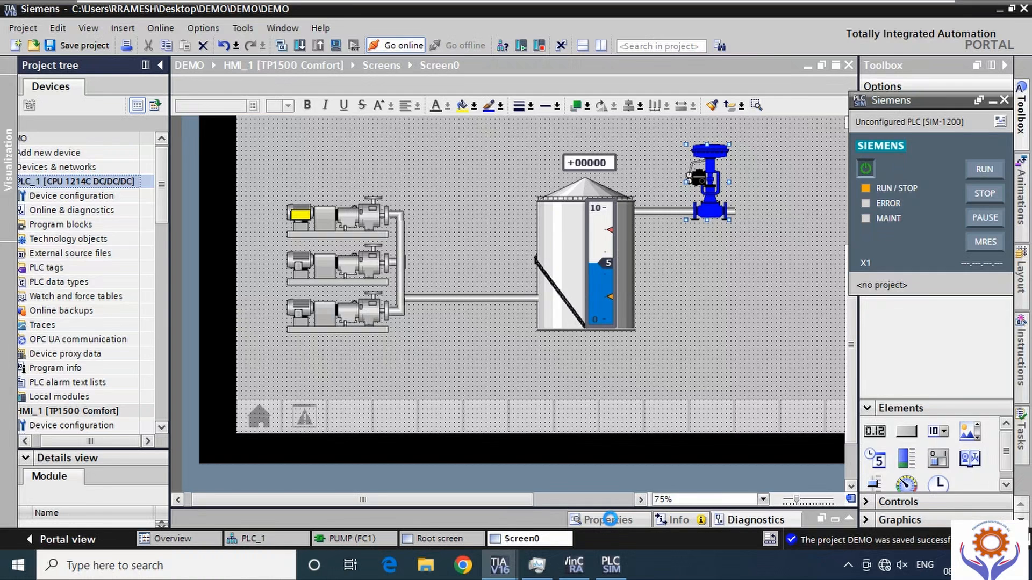
pyautogui.click(584, 569)
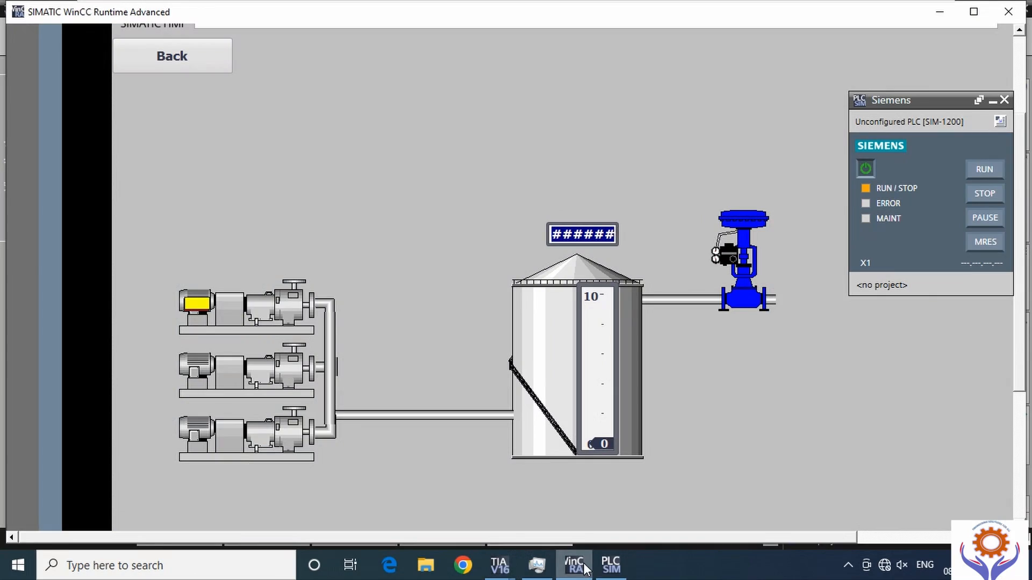
pyautogui.click(618, 569)
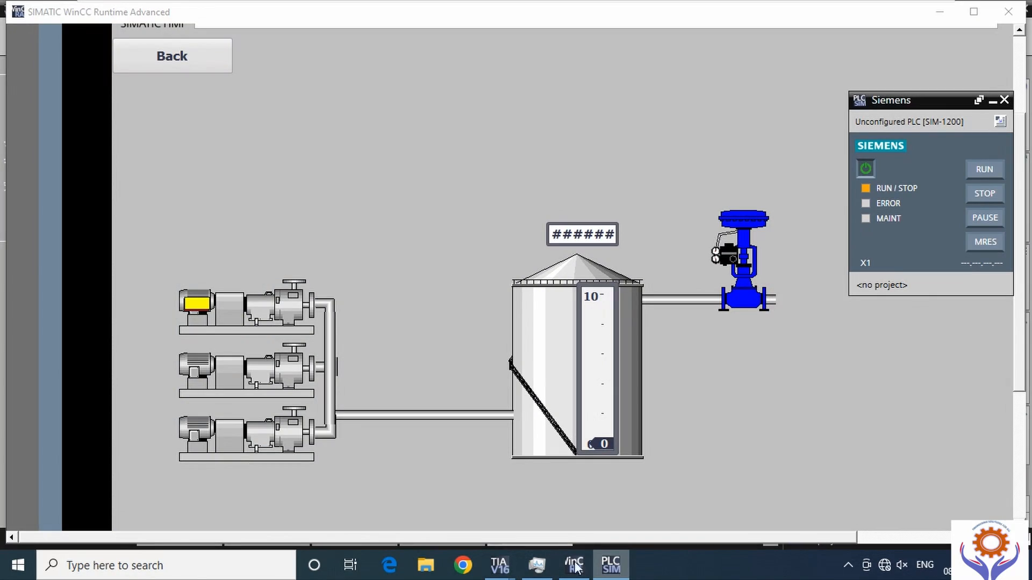